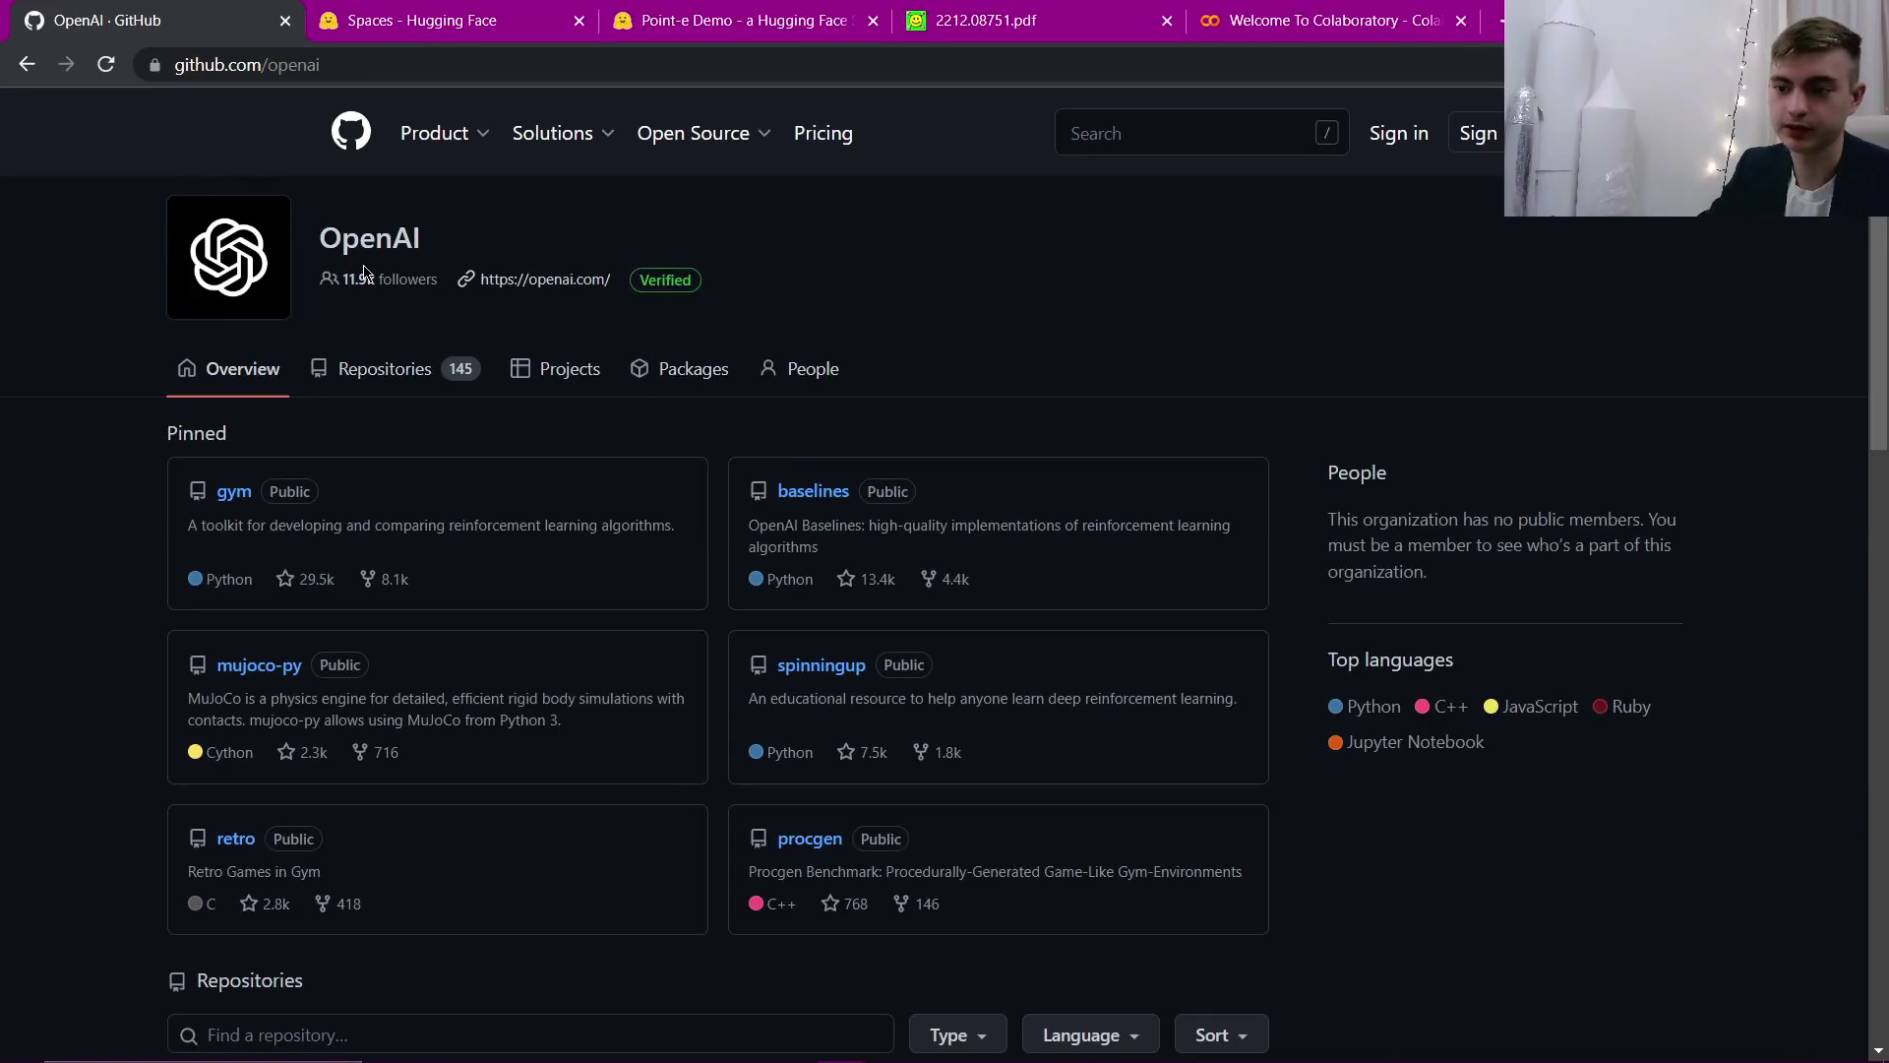
Step: Open the point-e repository from OpenAI's repository list and scroll down to its README
scroll(369, 365, down, 6)
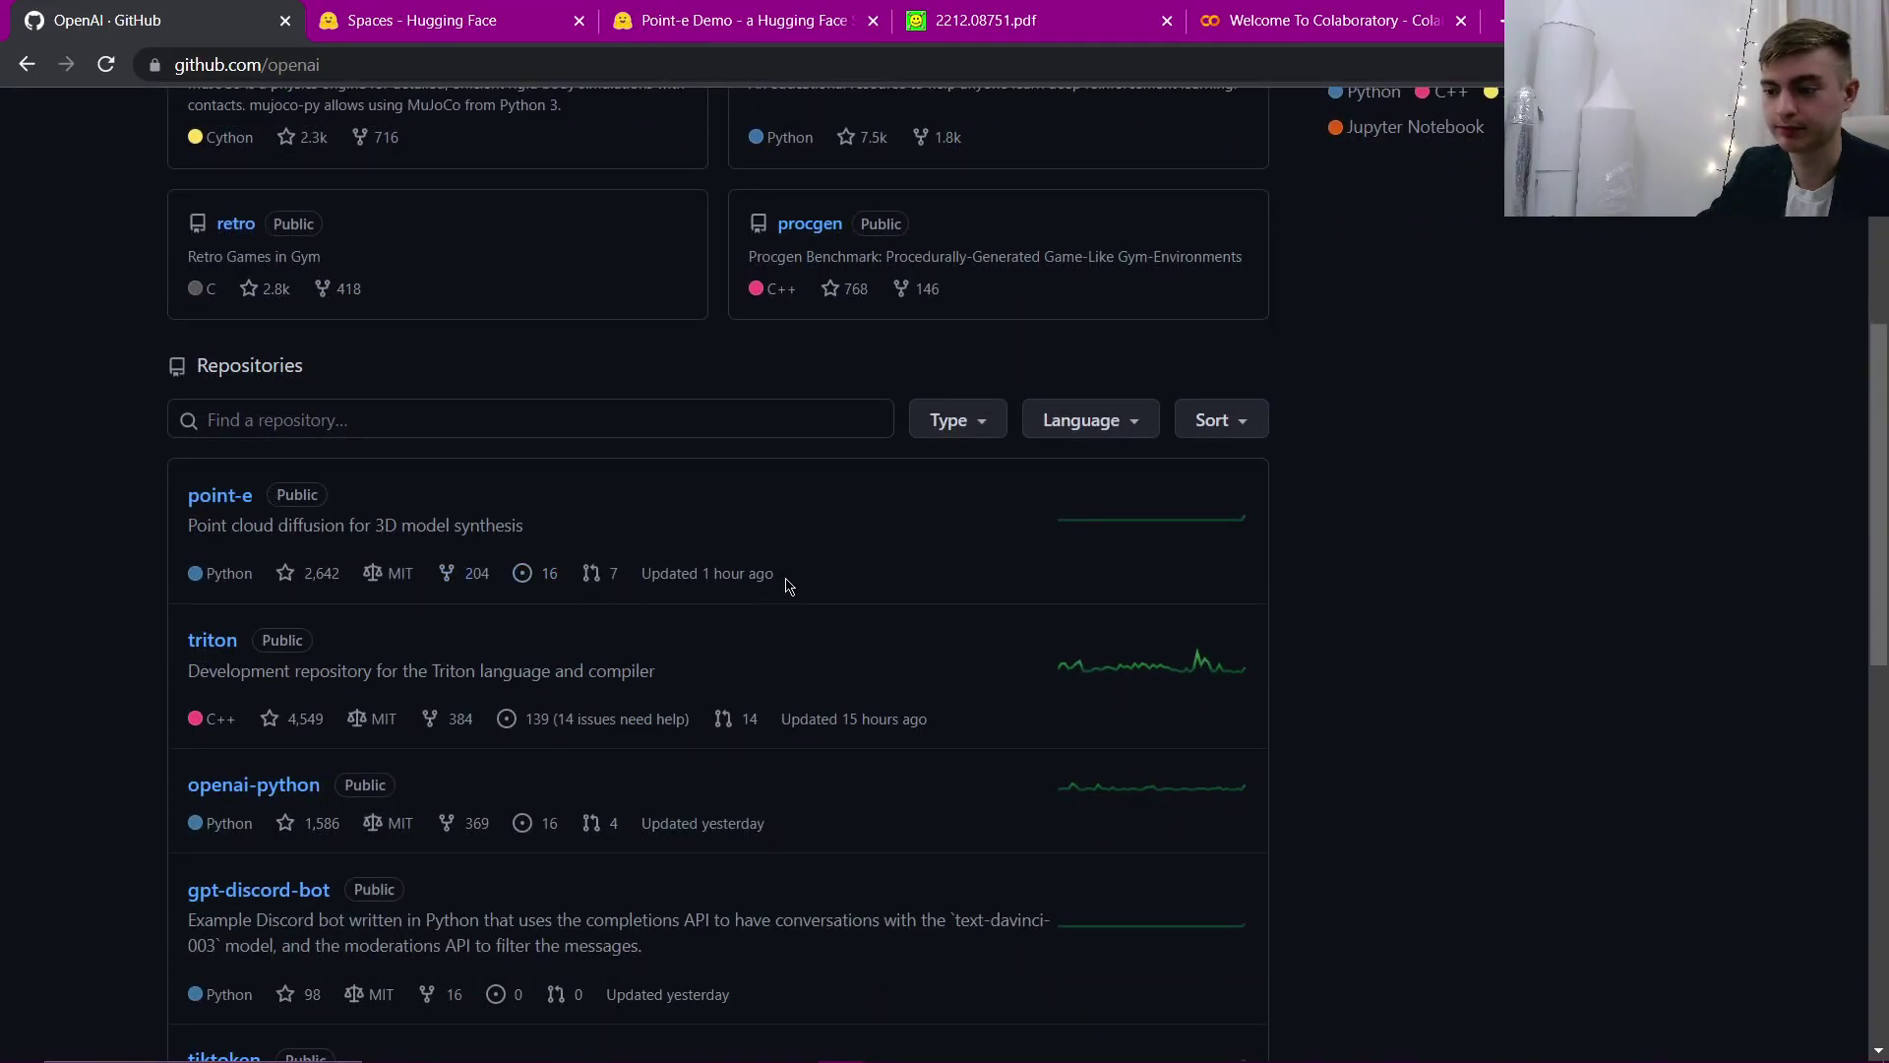
click(214, 510)
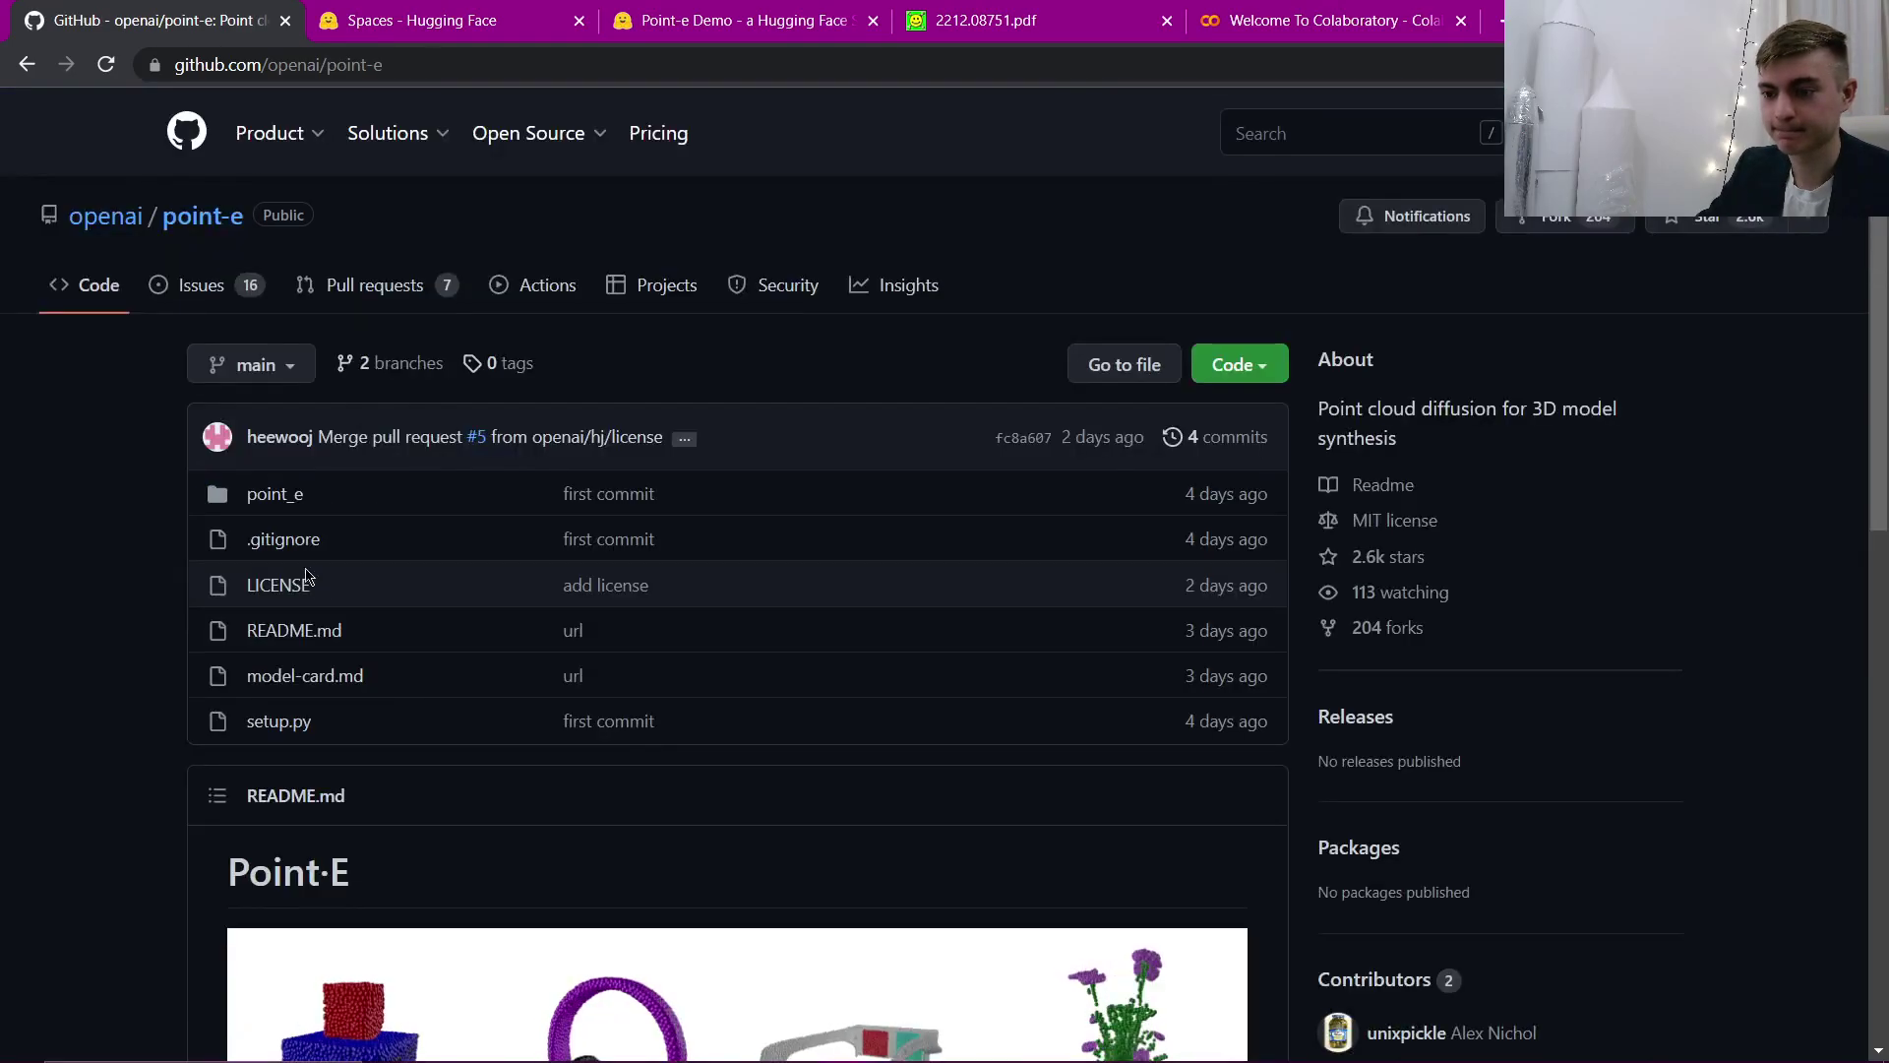
scroll(358, 556, down, 4)
scroll(357, 556, down, 1)
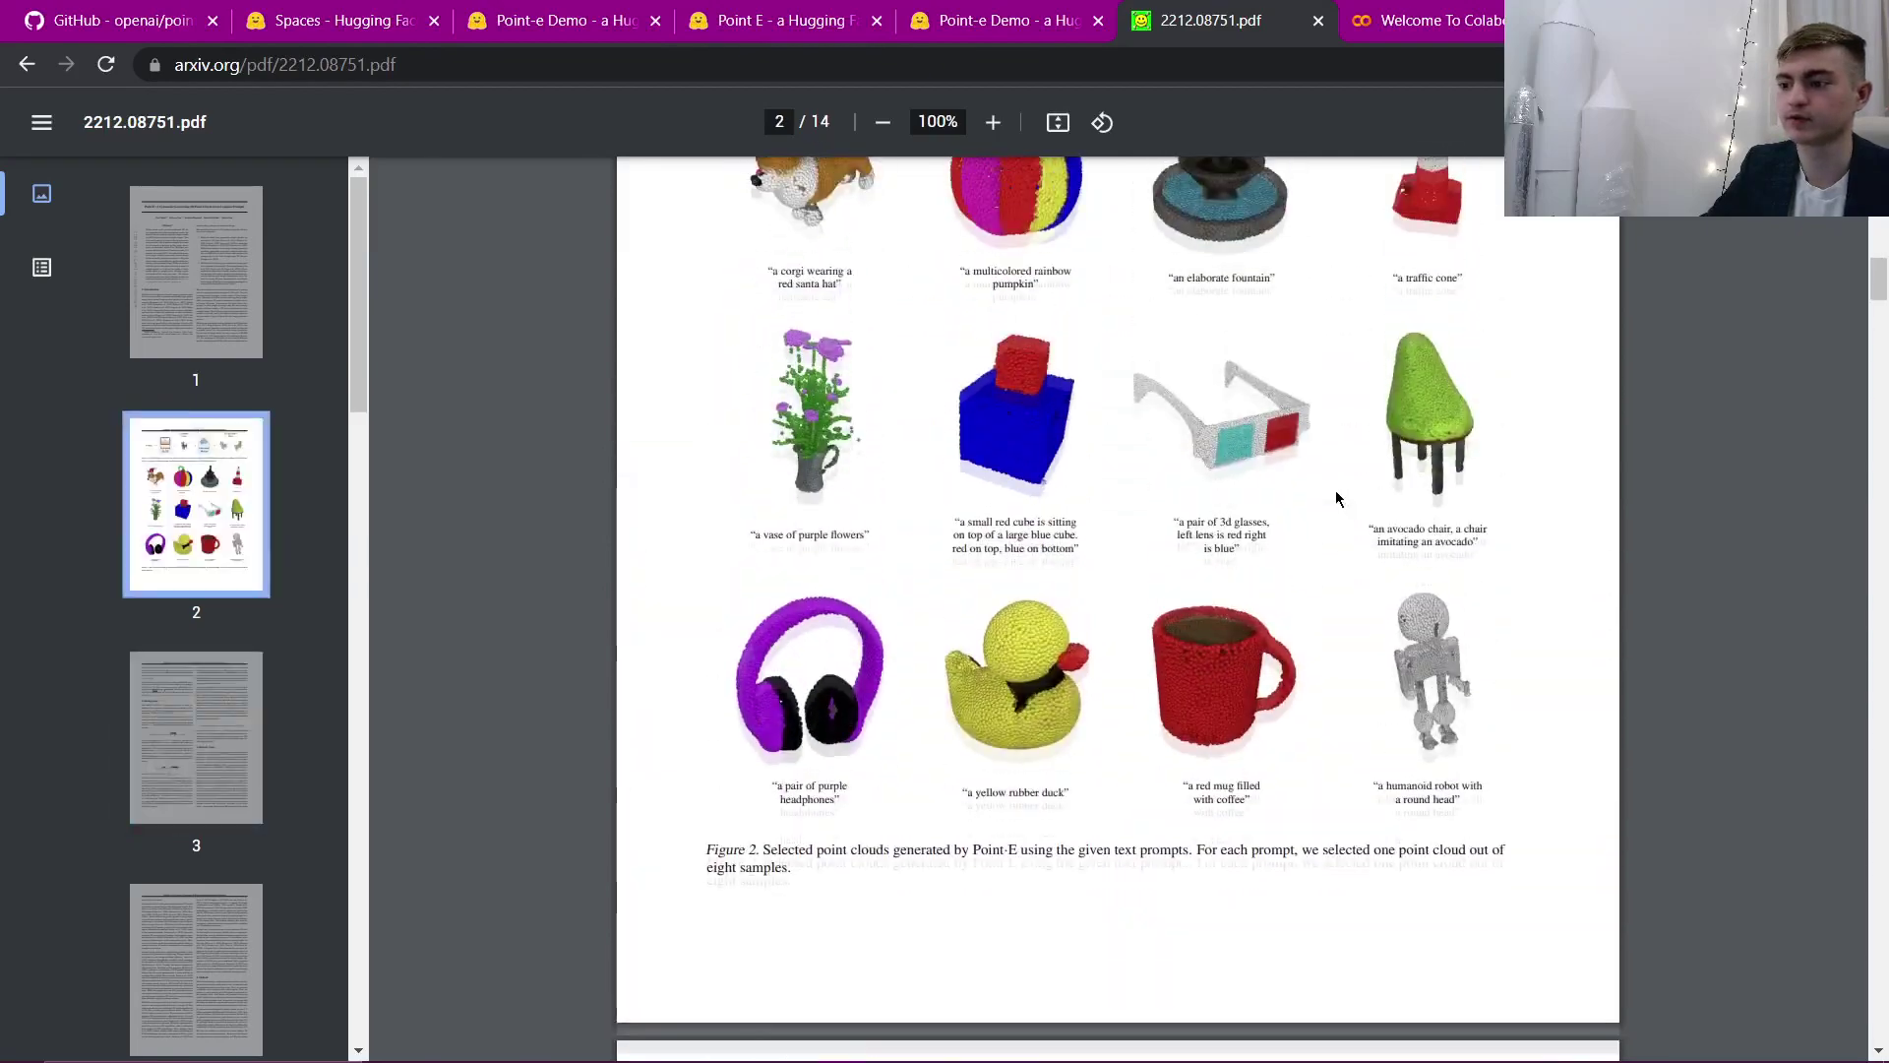
Step: Scroll through the 2212.08751.pdf Point·E paper to review Figure 1 and Figure 2
scroll(1338, 499, up, 2)
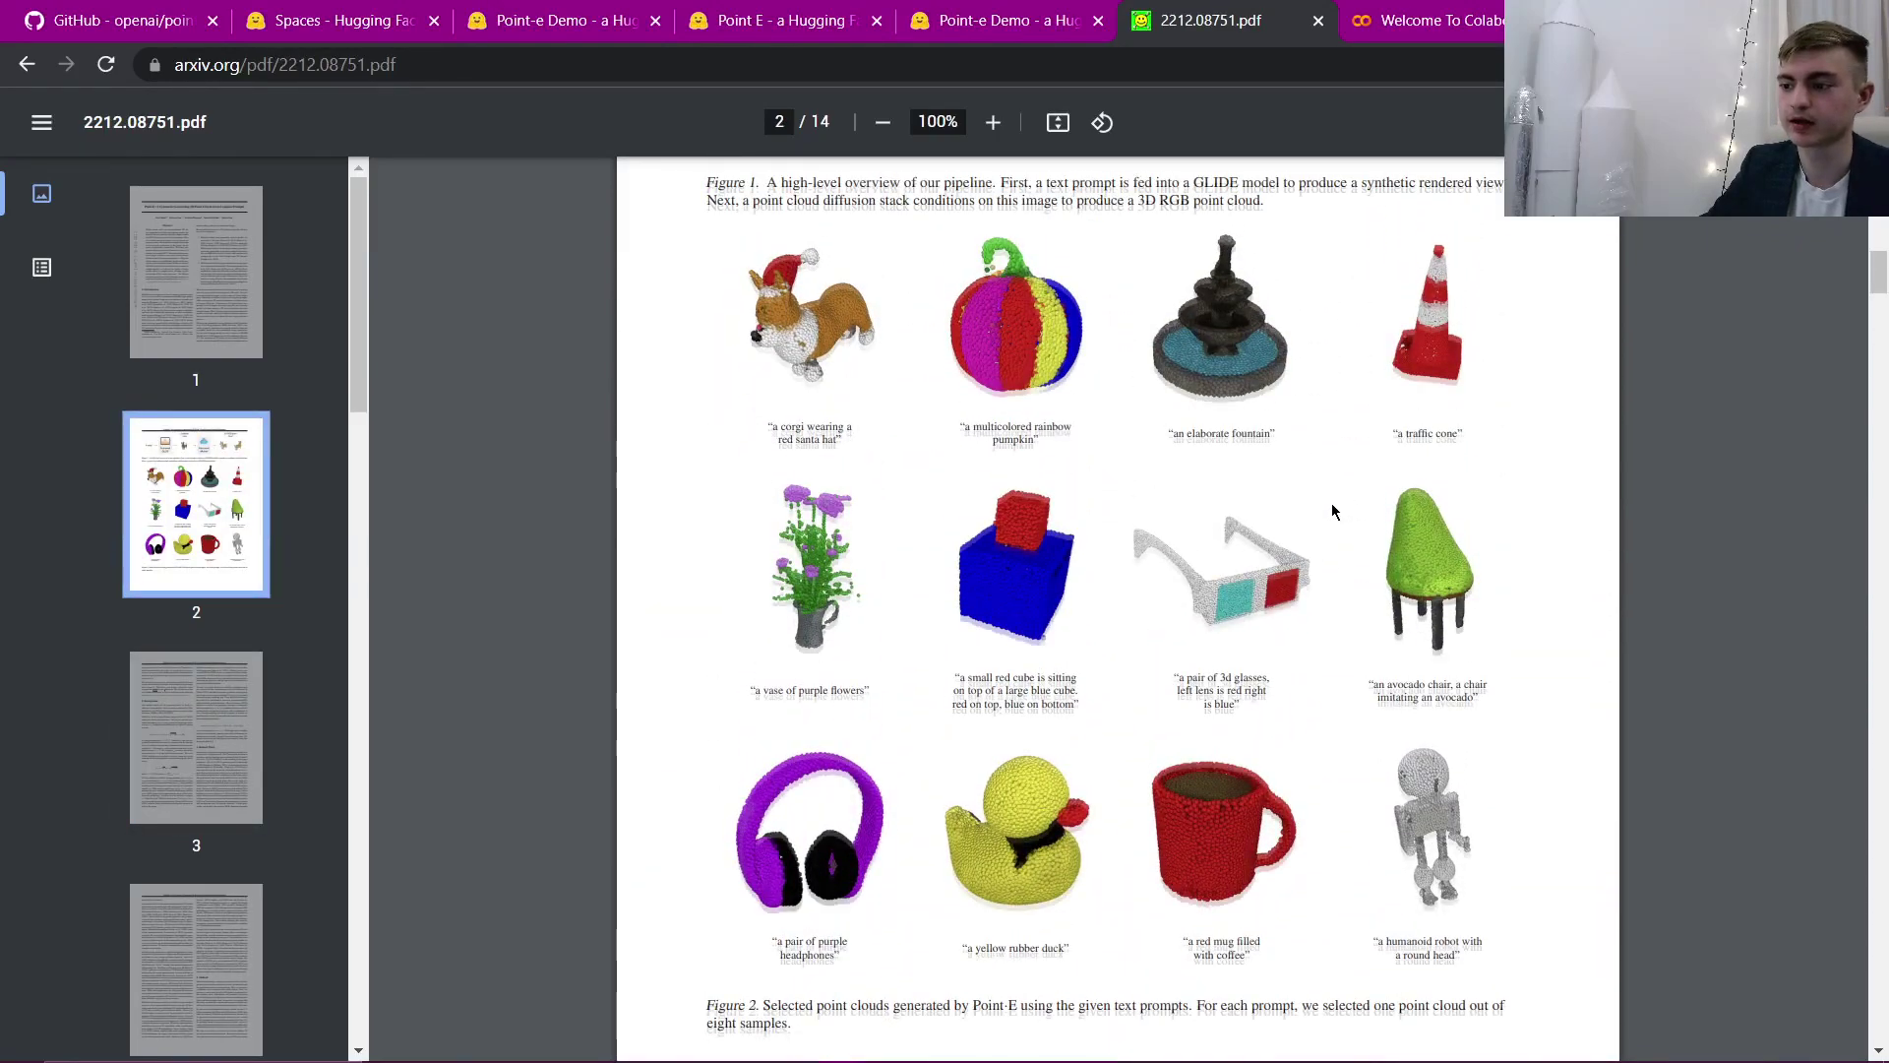
scroll(1159, 467, up, 2)
scroll(893, 581, down, 1)
scroll(1082, 591, down, 5)
scroll(1029, 631, up, 2)
scroll(1028, 630, up, 1)
scroll(1028, 631, down, 8)
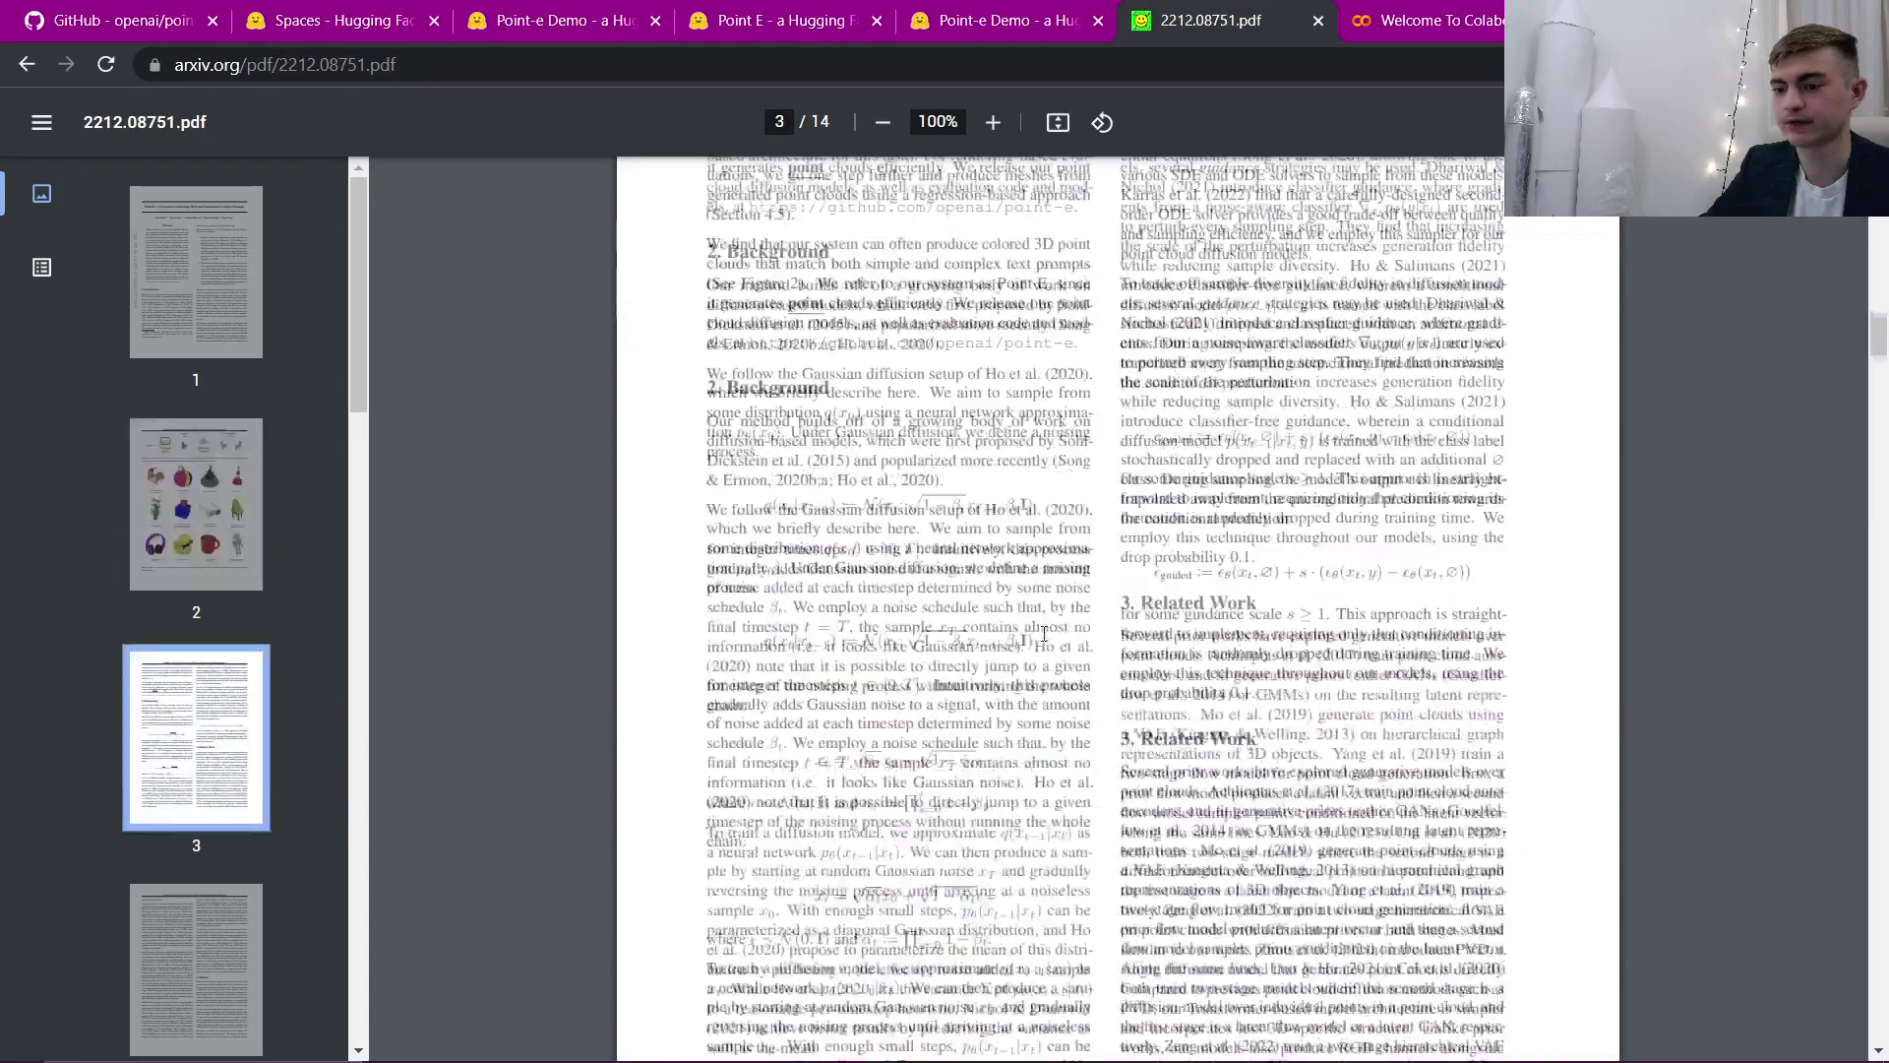
scroll(1155, 496, up, 10)
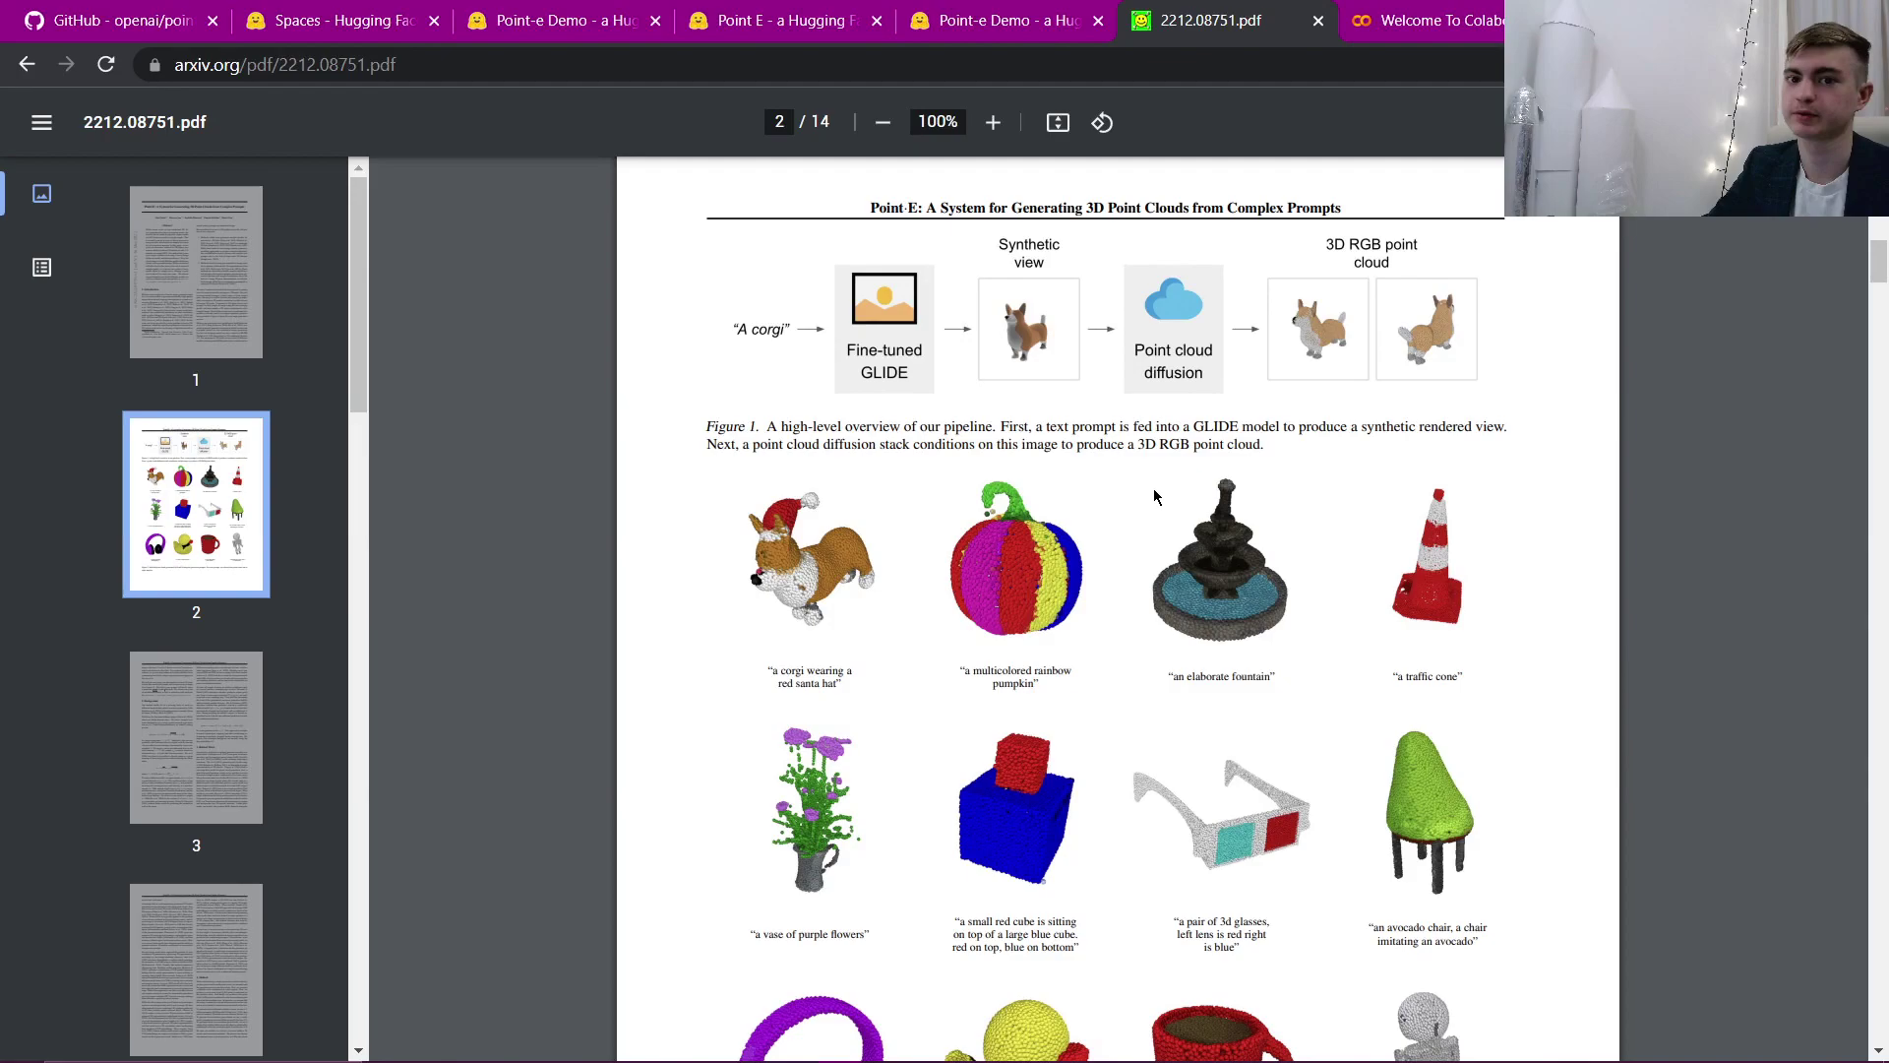
scroll(1147, 492, up, 1)
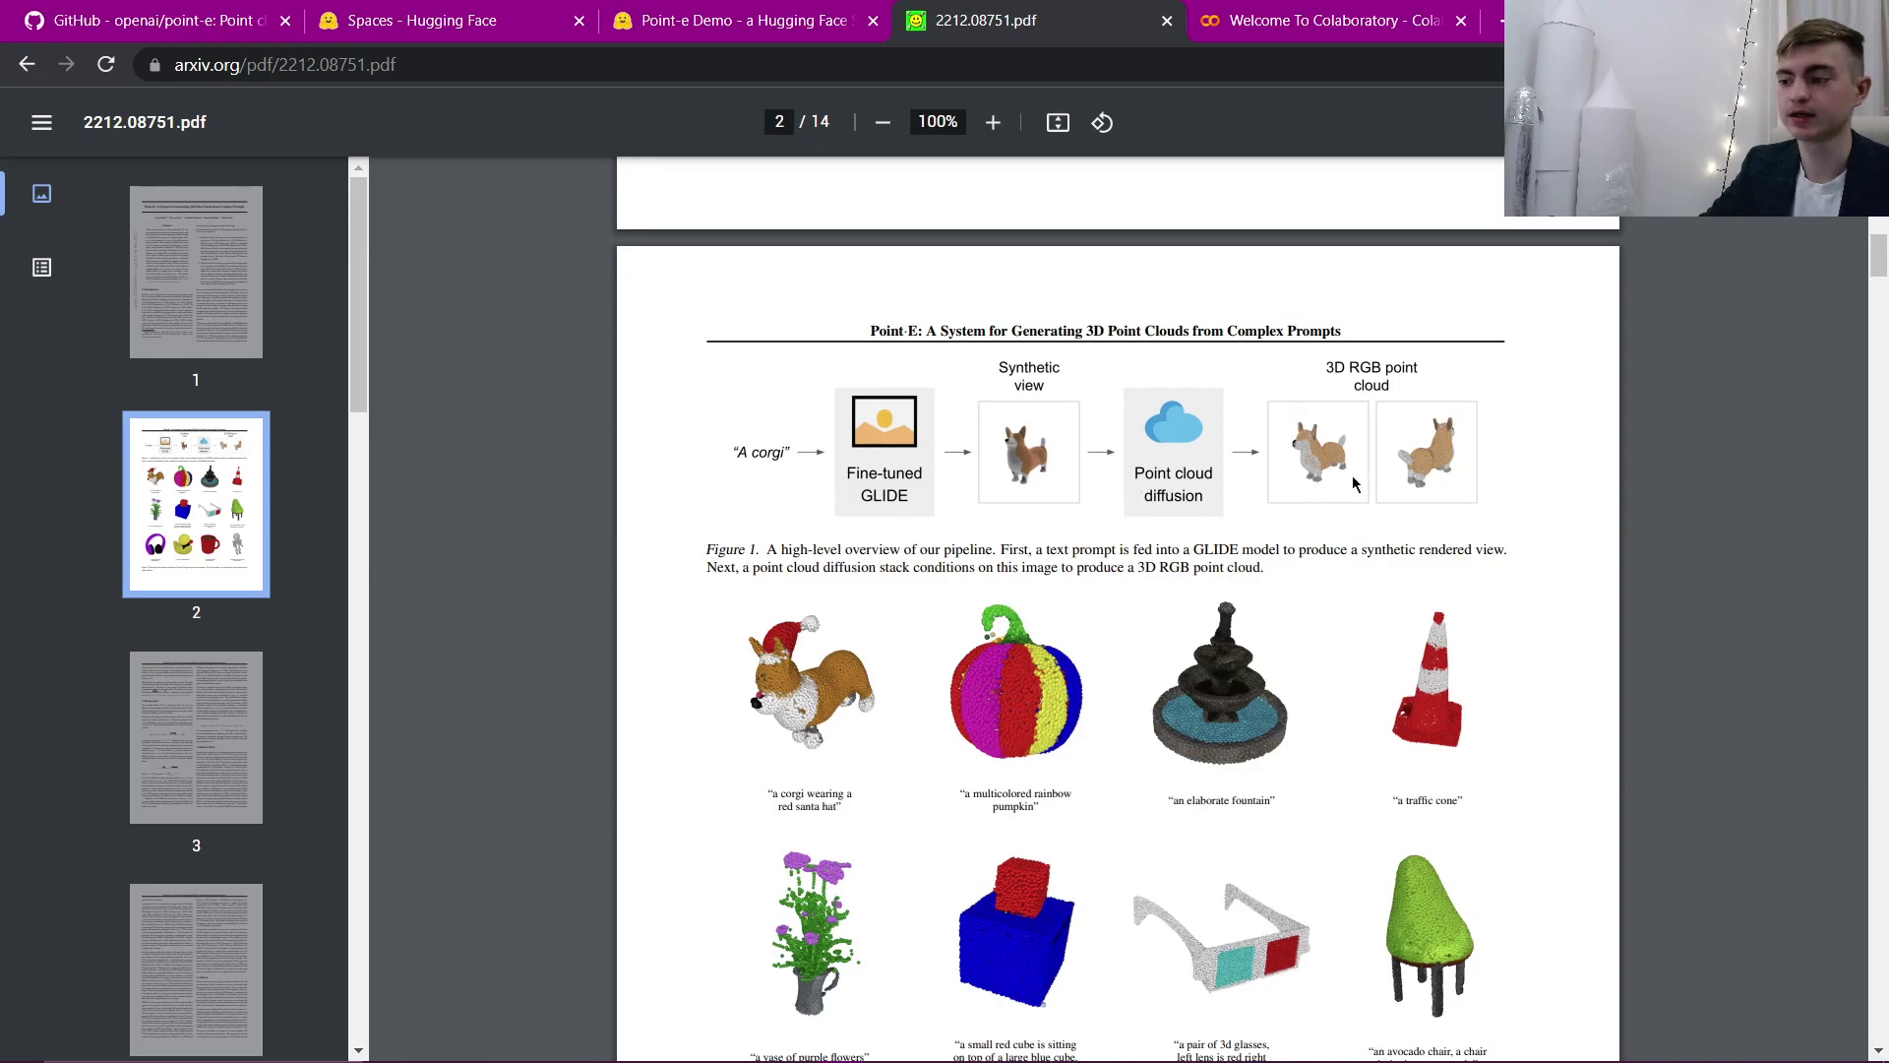
scroll(1315, 526, down, 4)
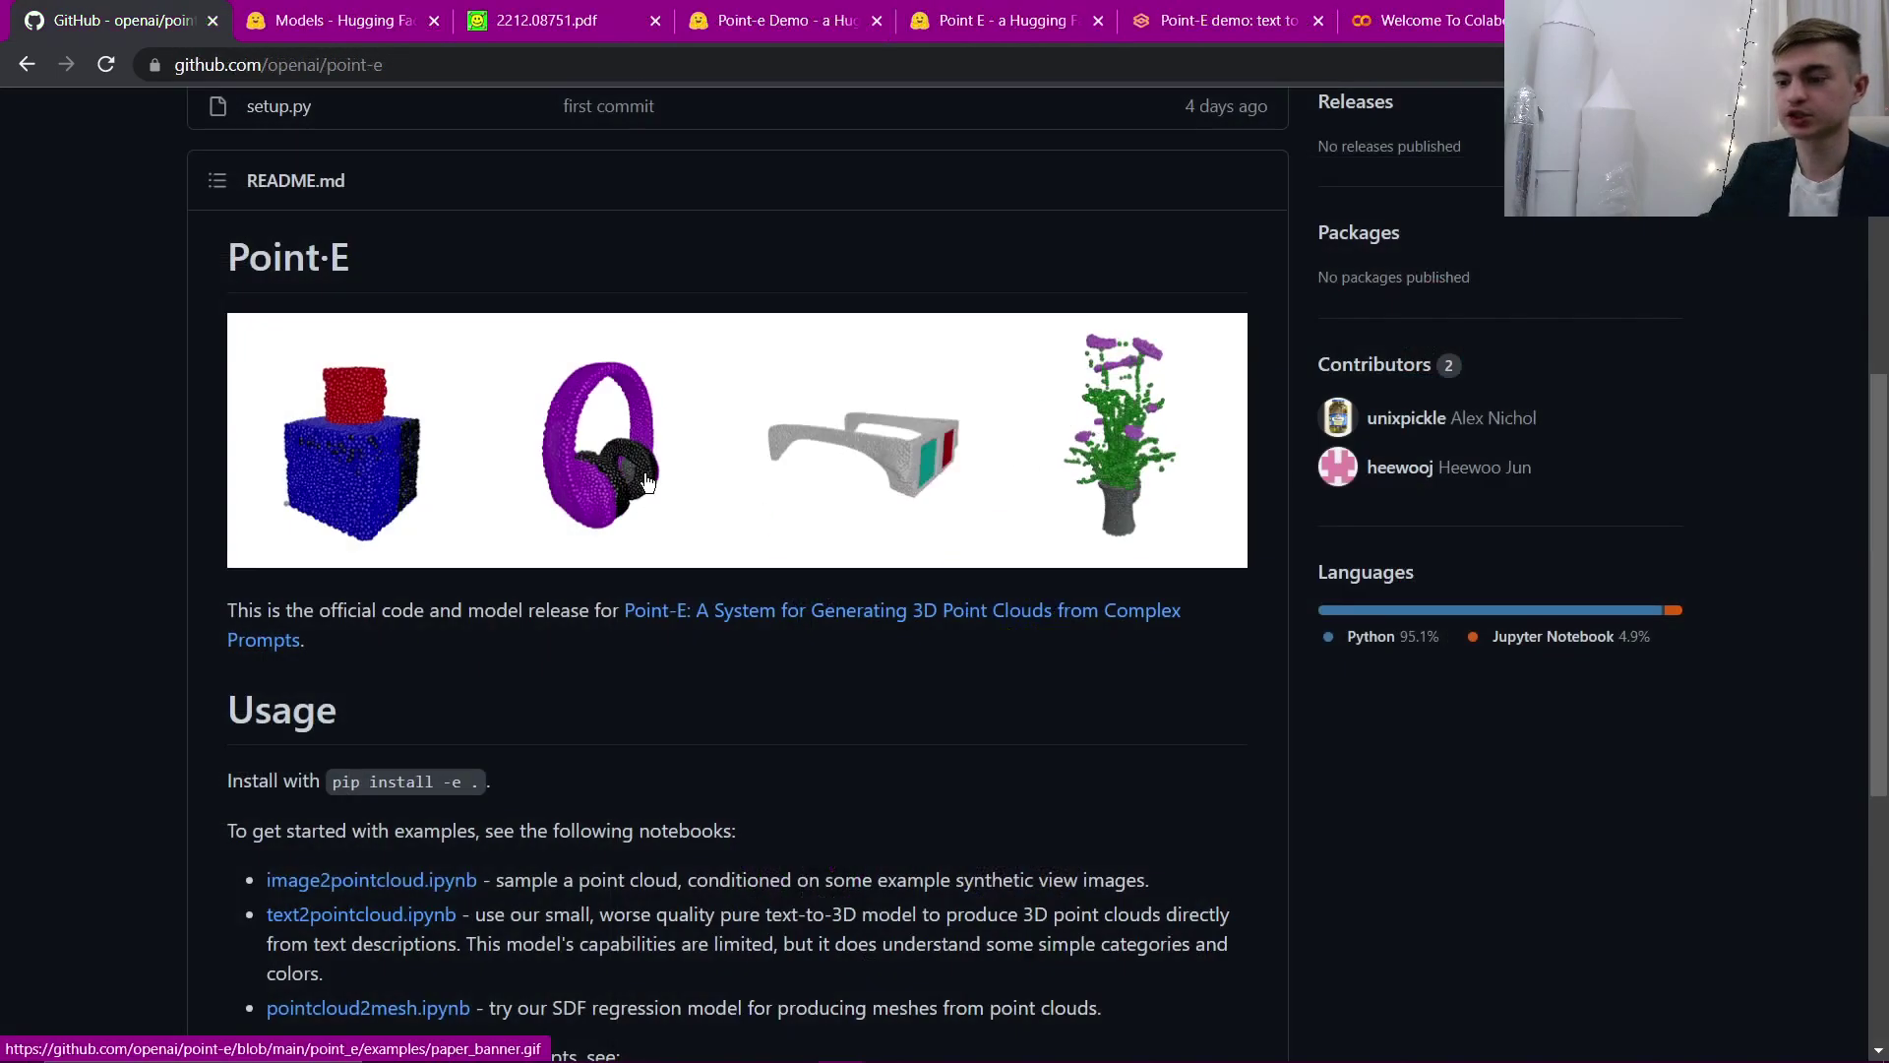
Step: Go from the Hugging Face models page to the Spaces directory
click(352, 21)
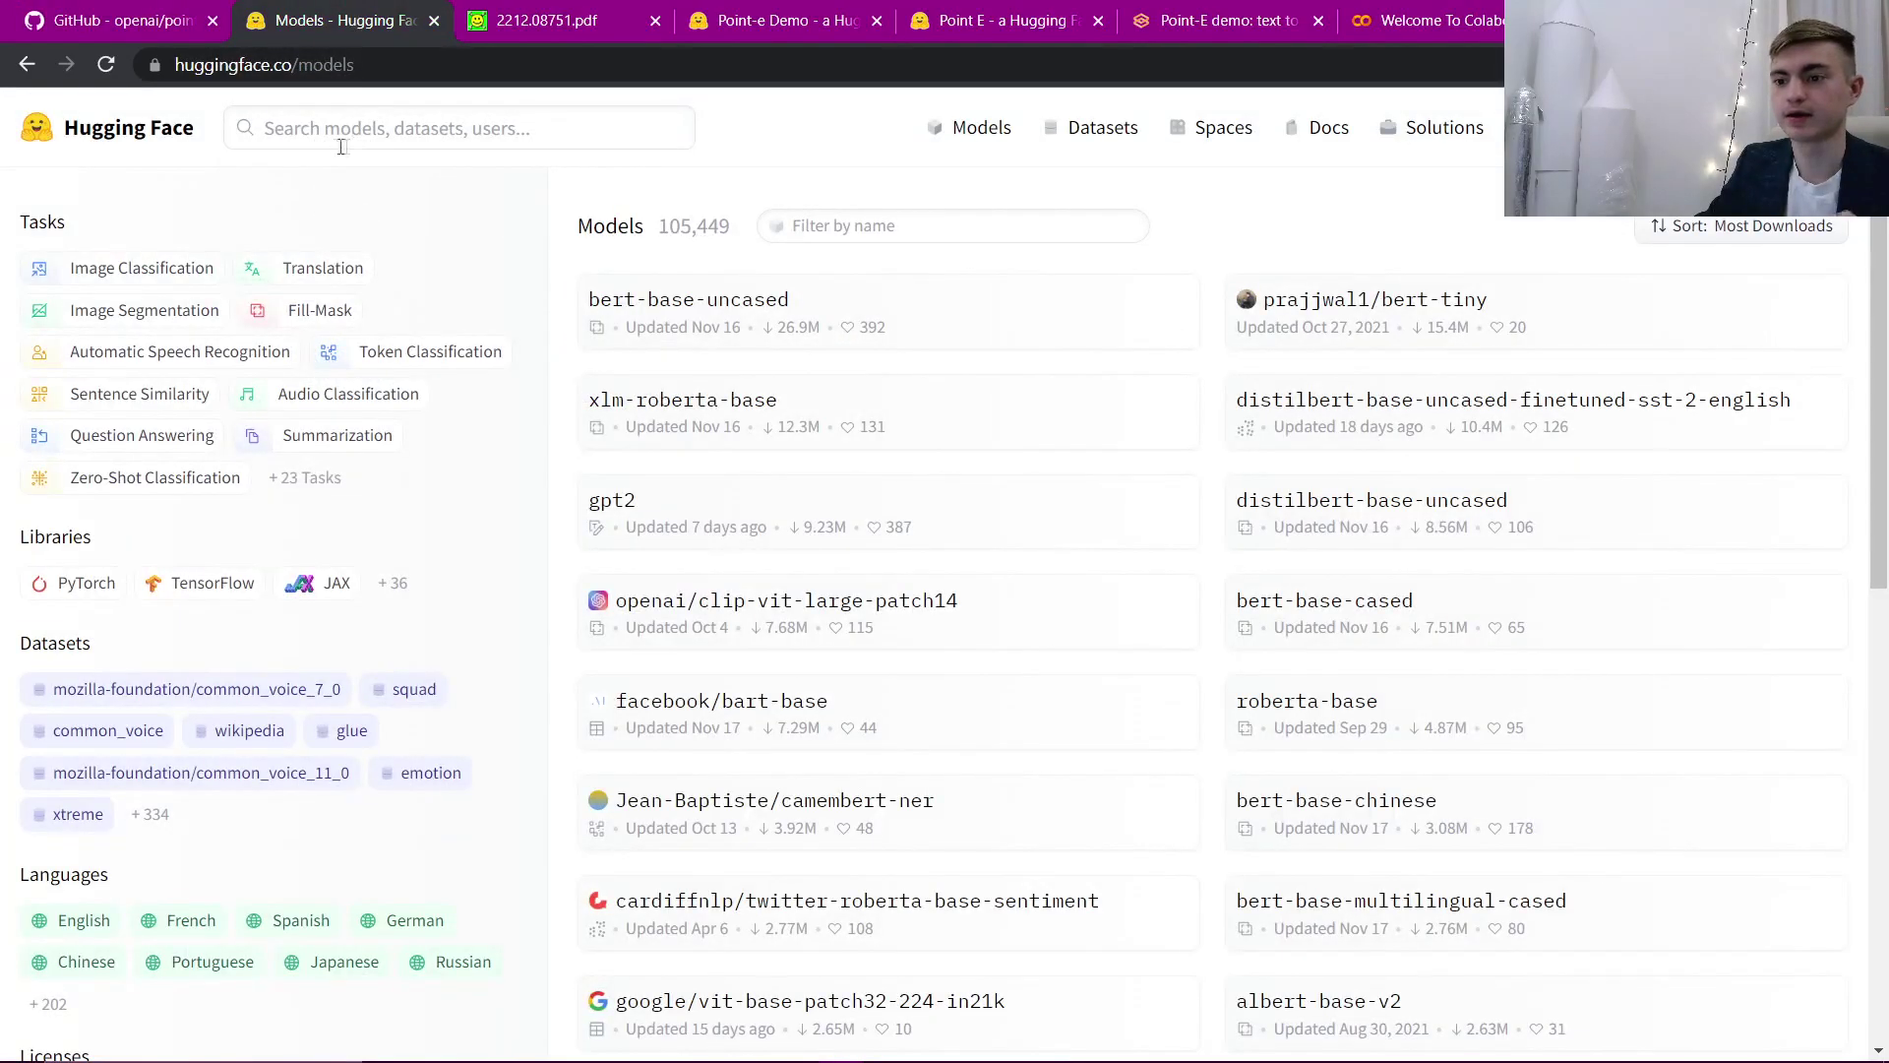
click(98, 145)
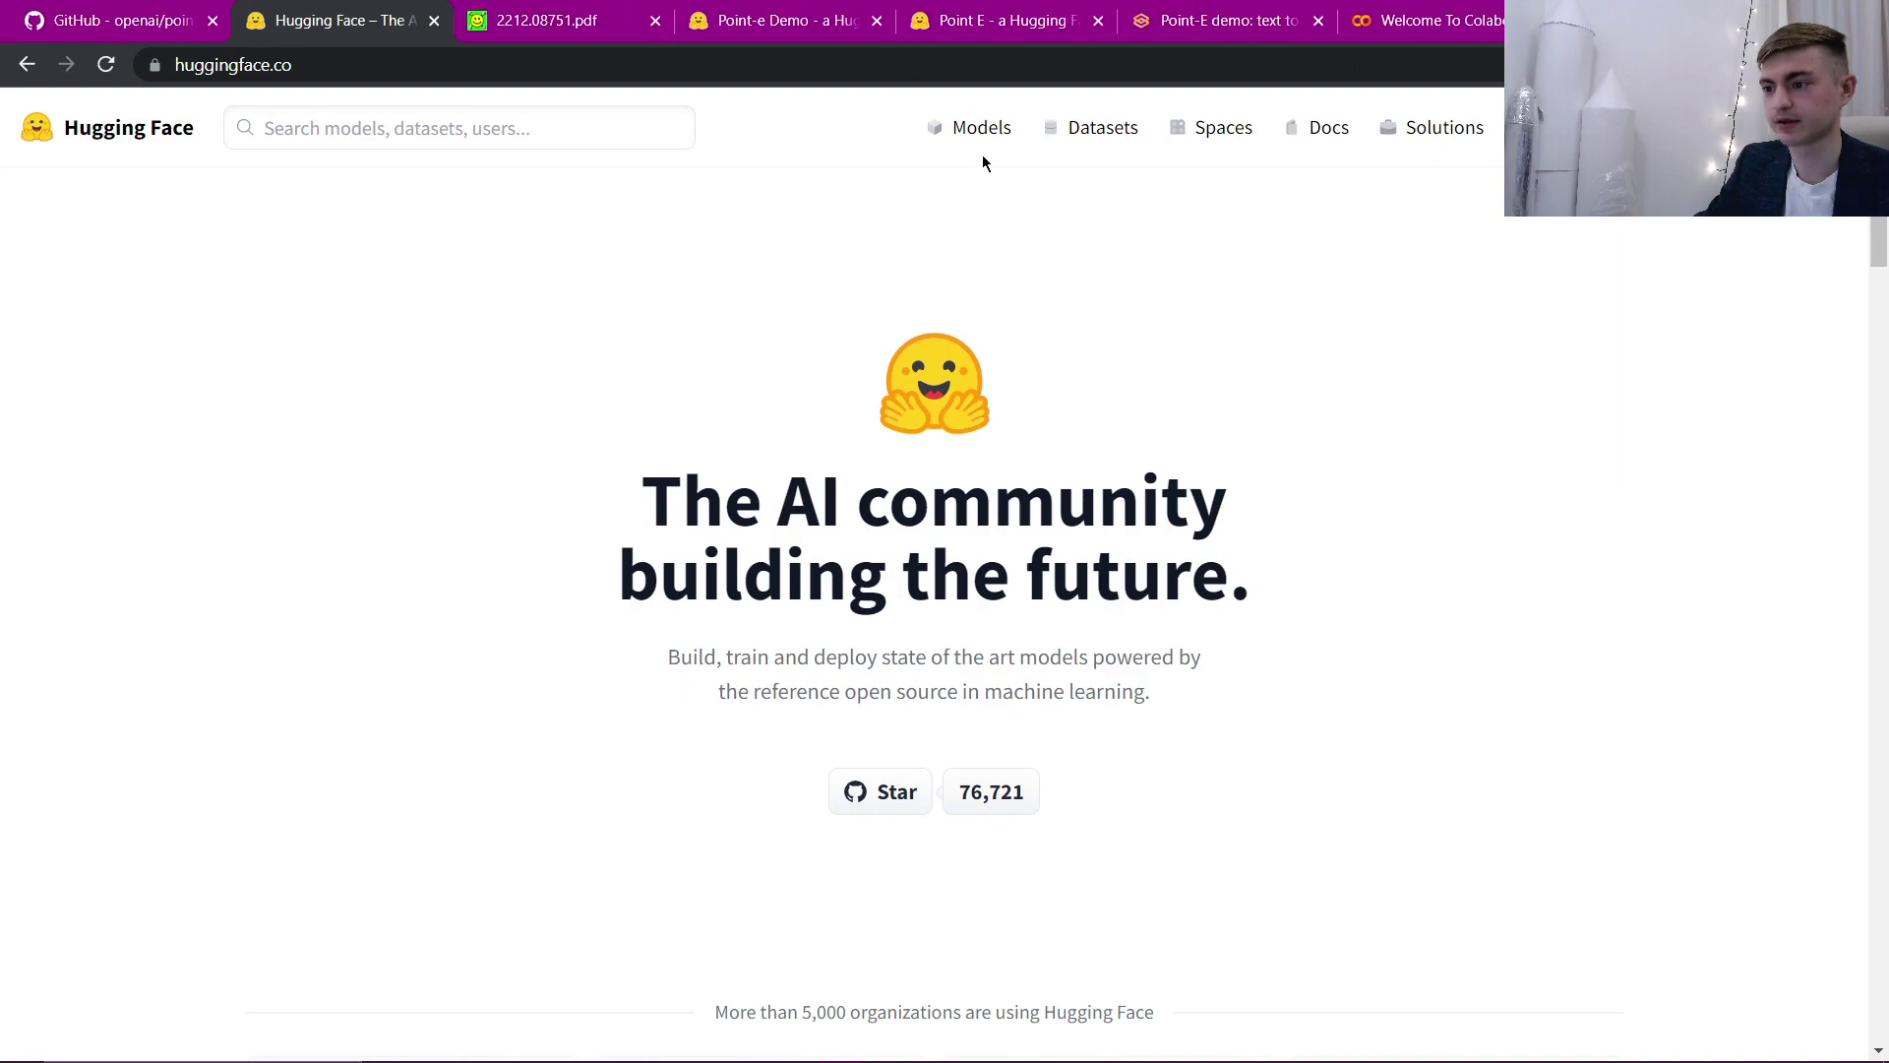
click(1214, 146)
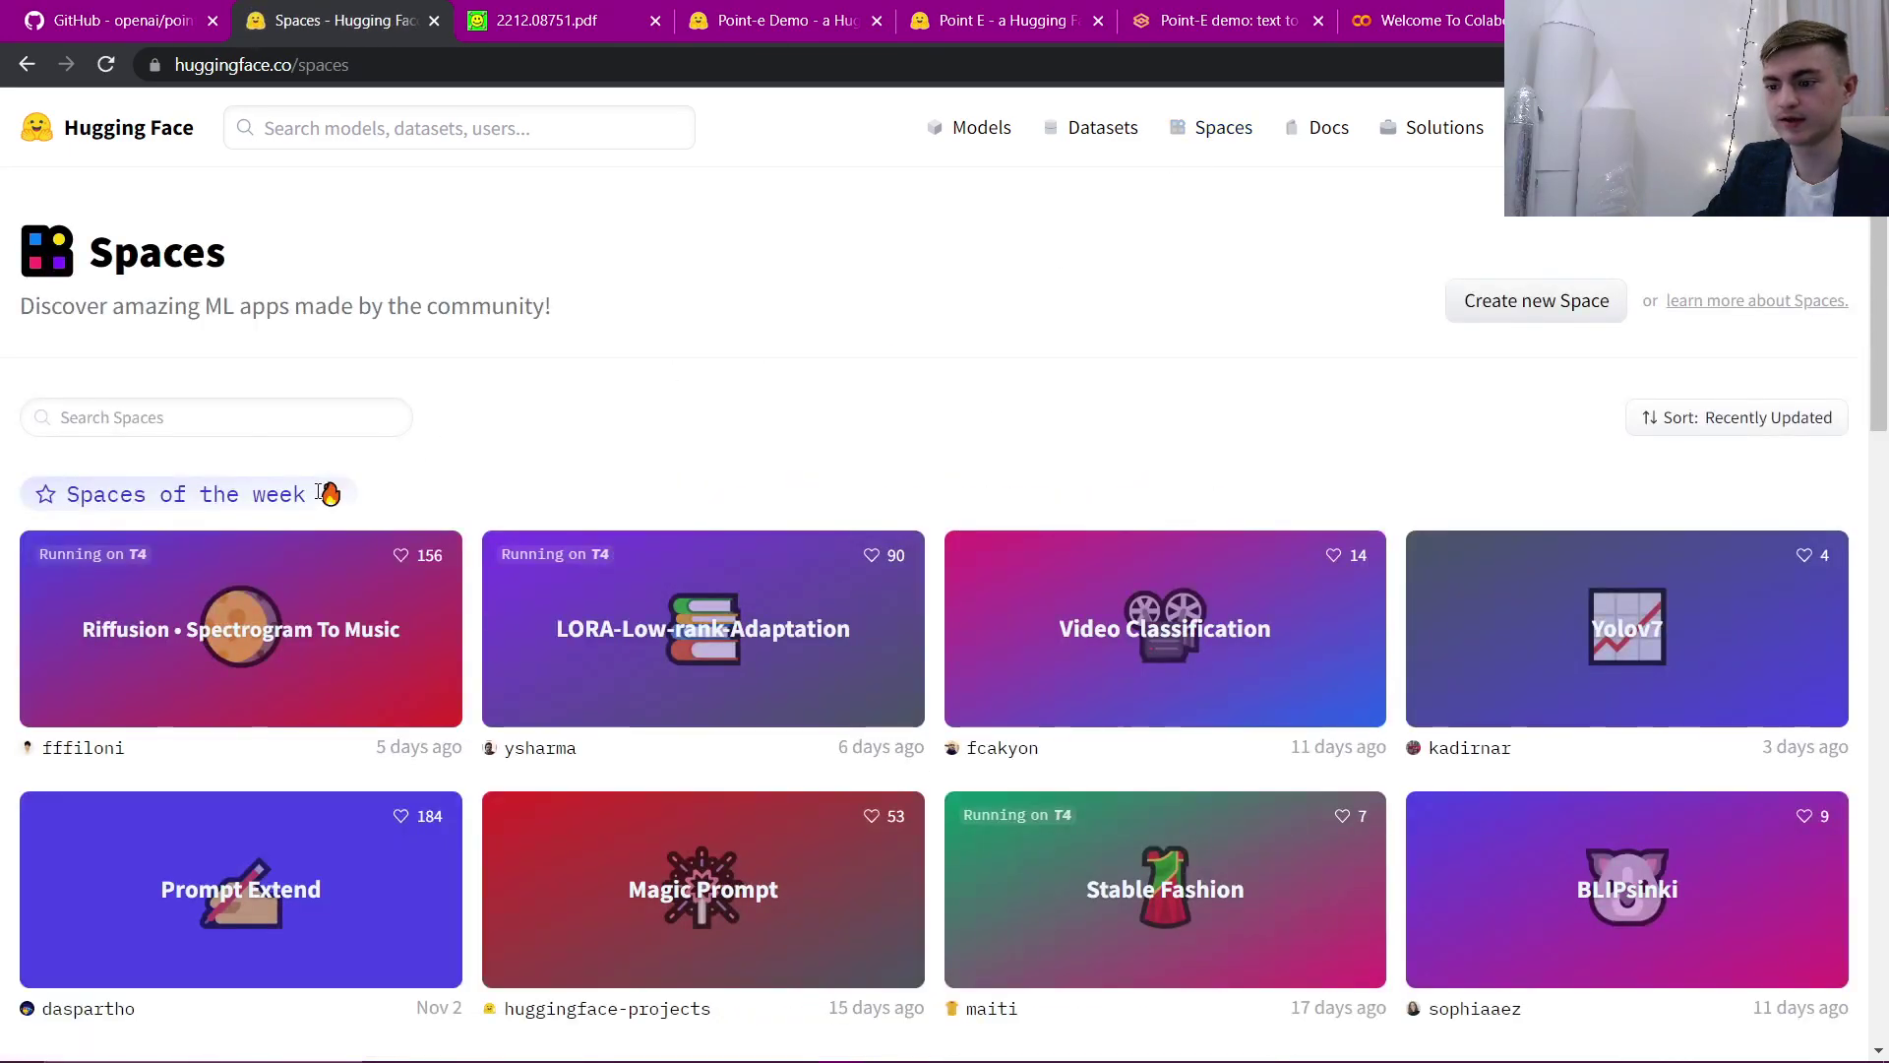
Step: Search Spaces for 'point e' and open the openai Point E space in a new tab
click(256, 417)
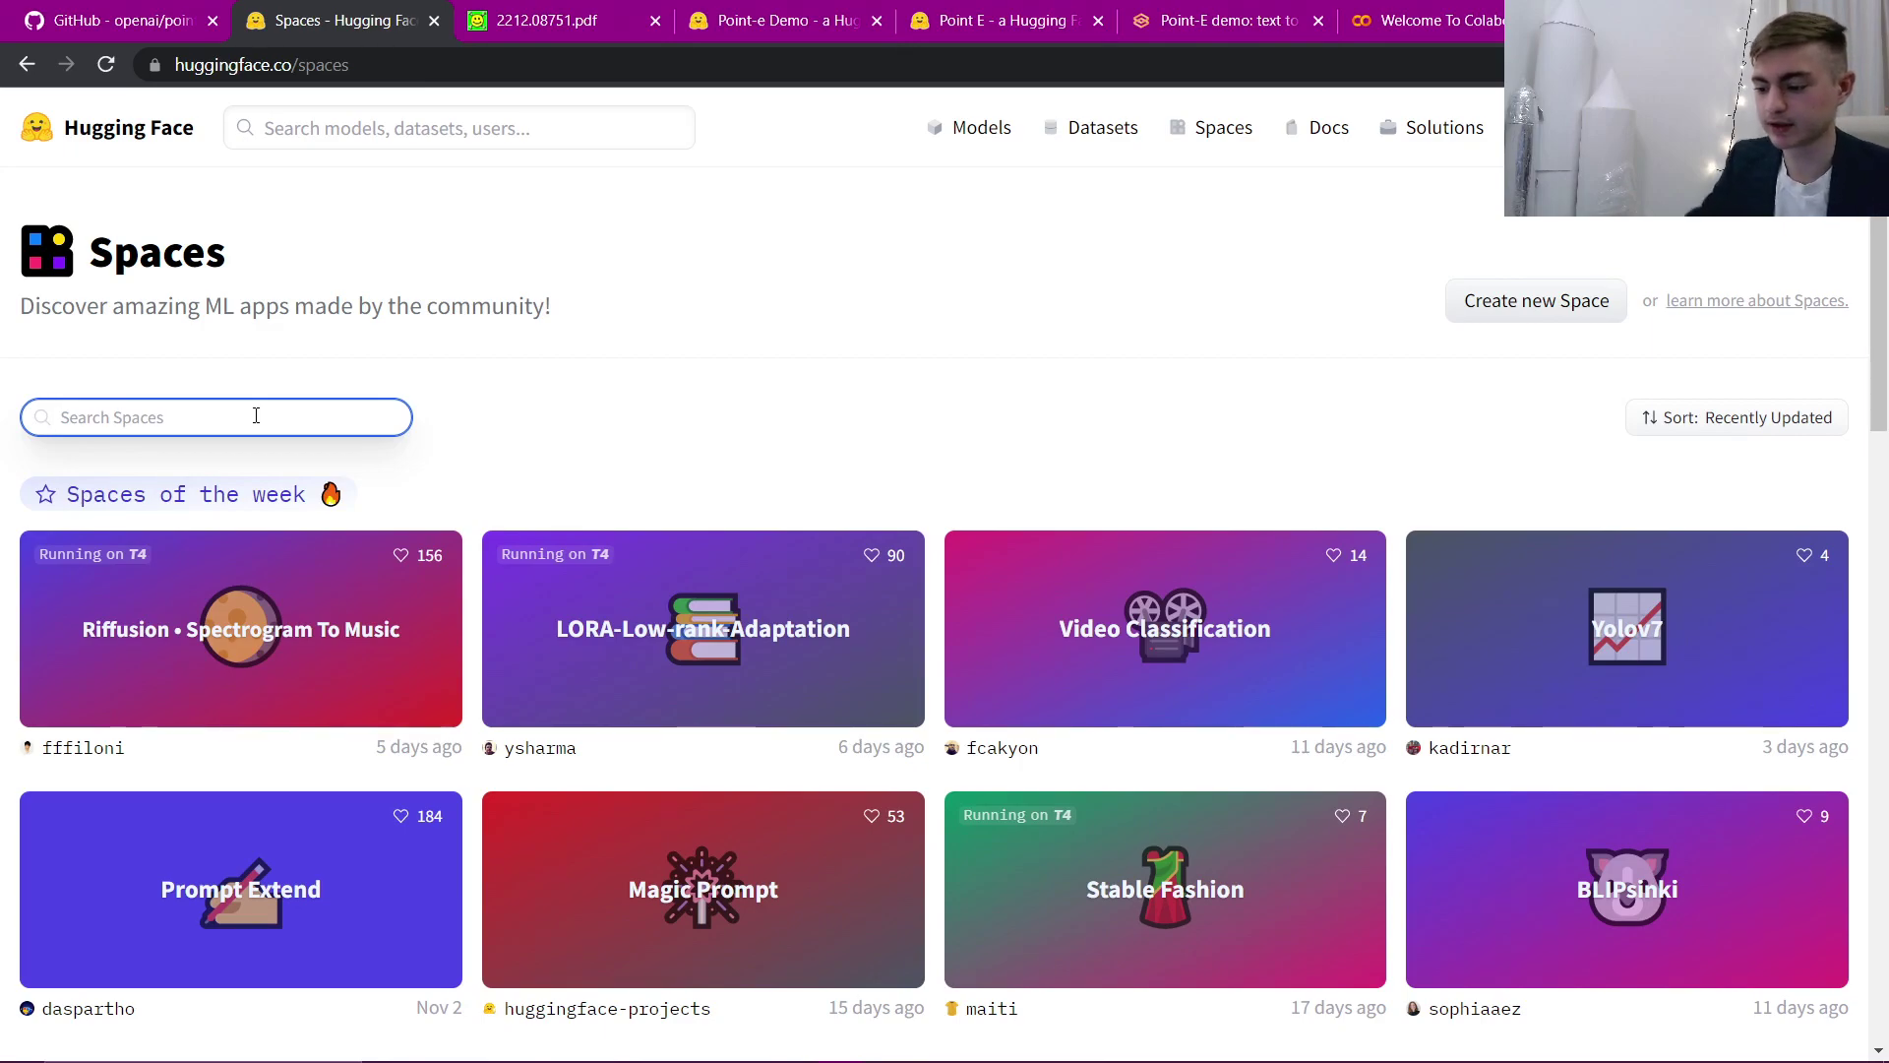
text(point)
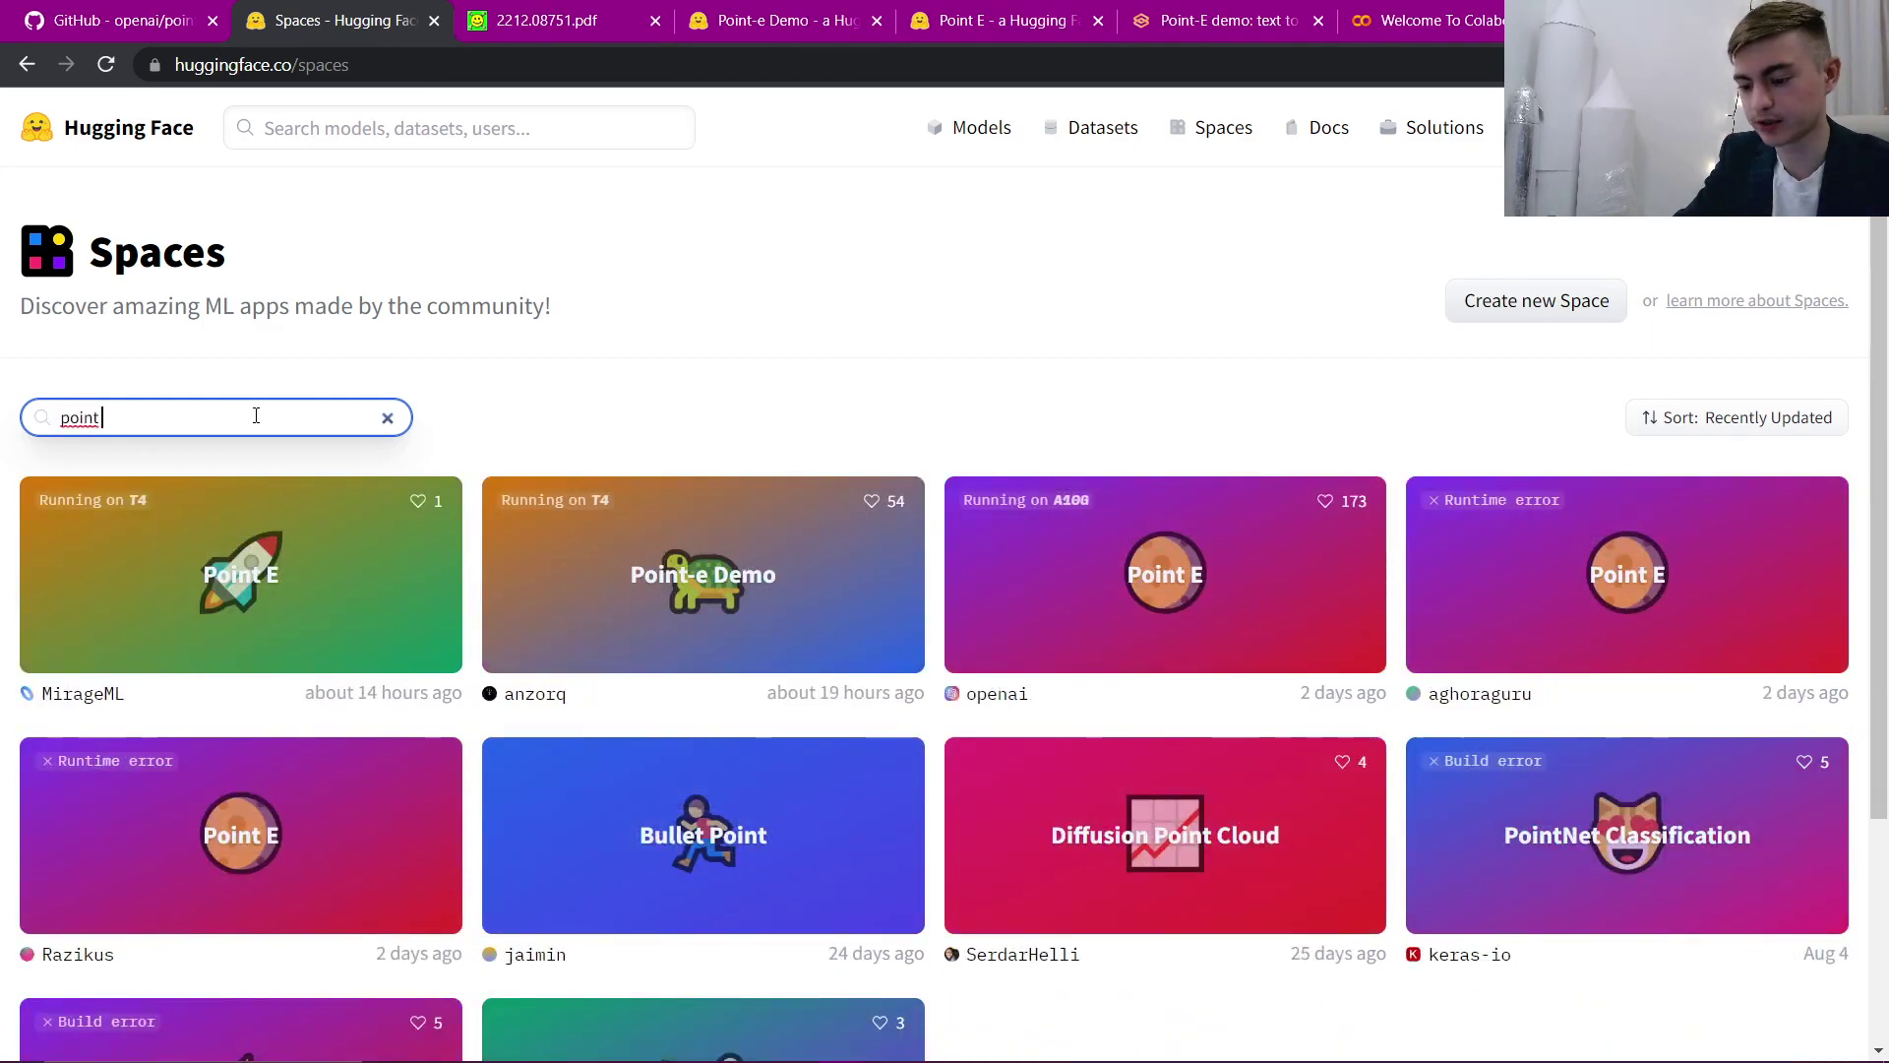
text( e)
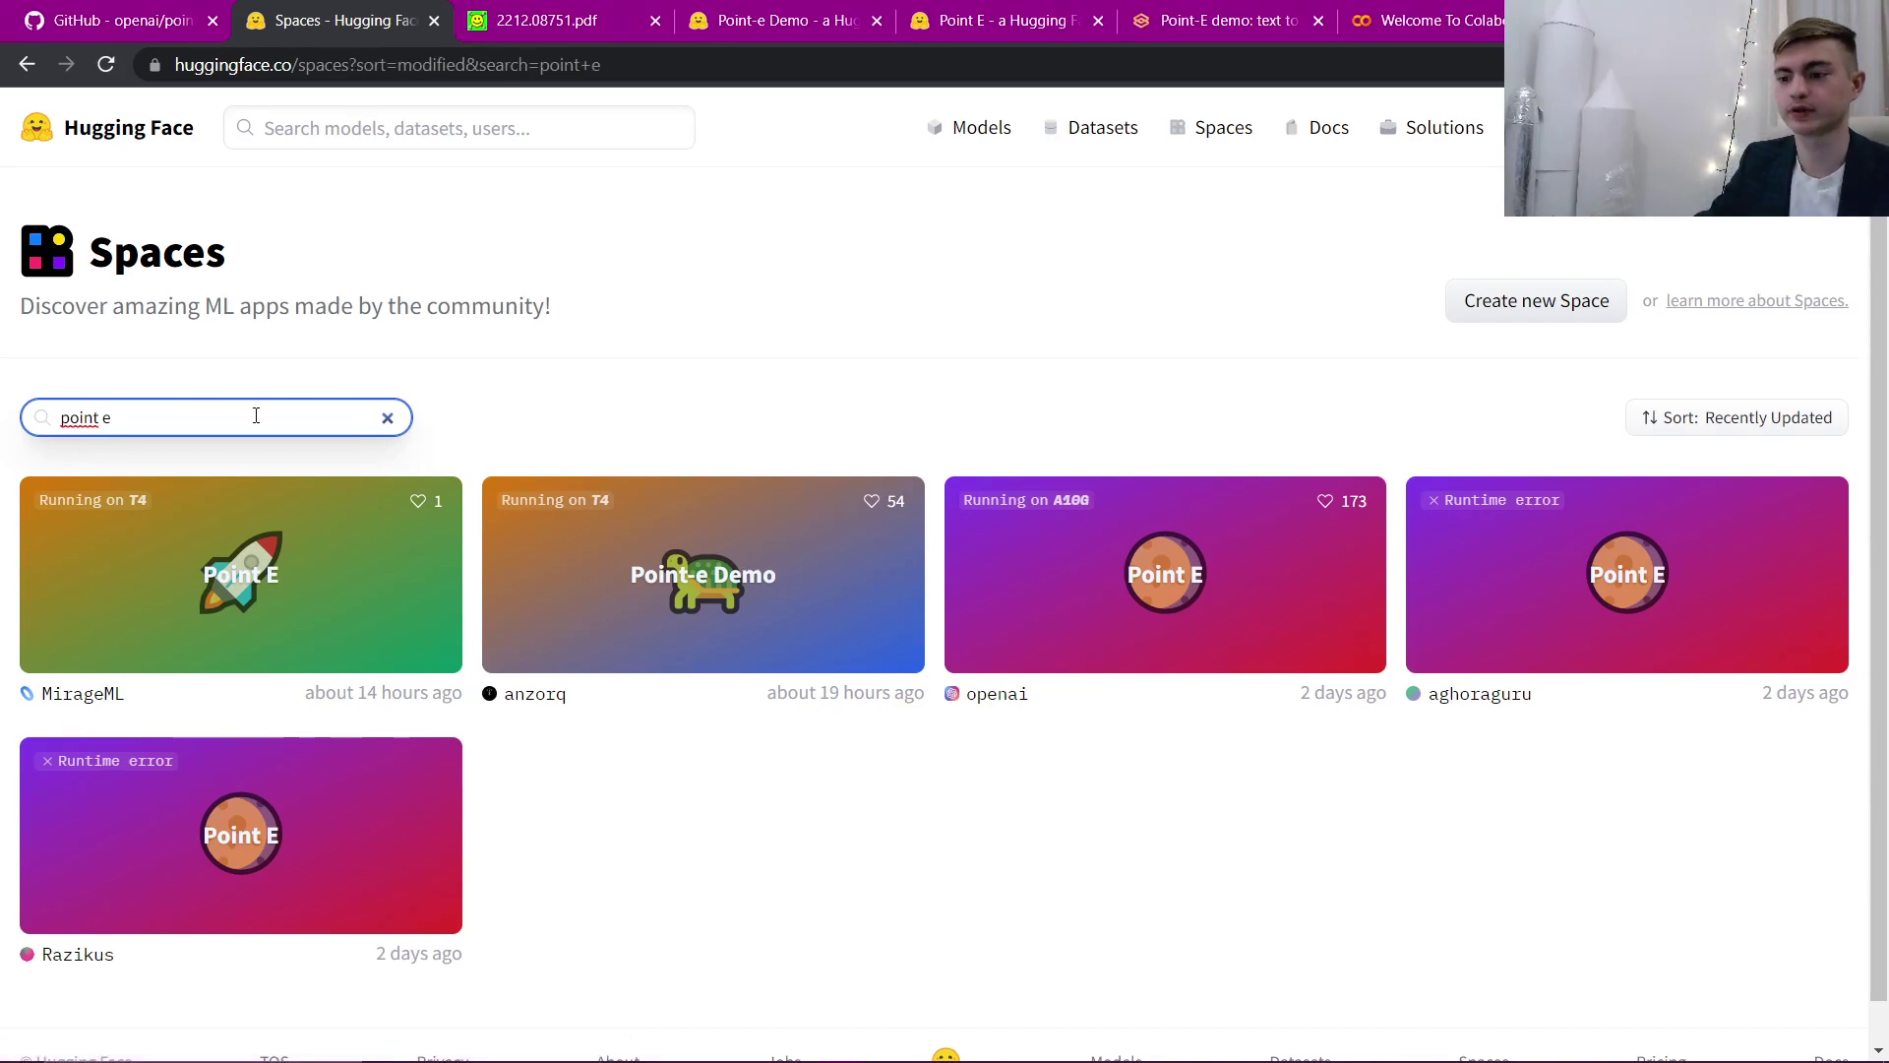
click(625, 67)
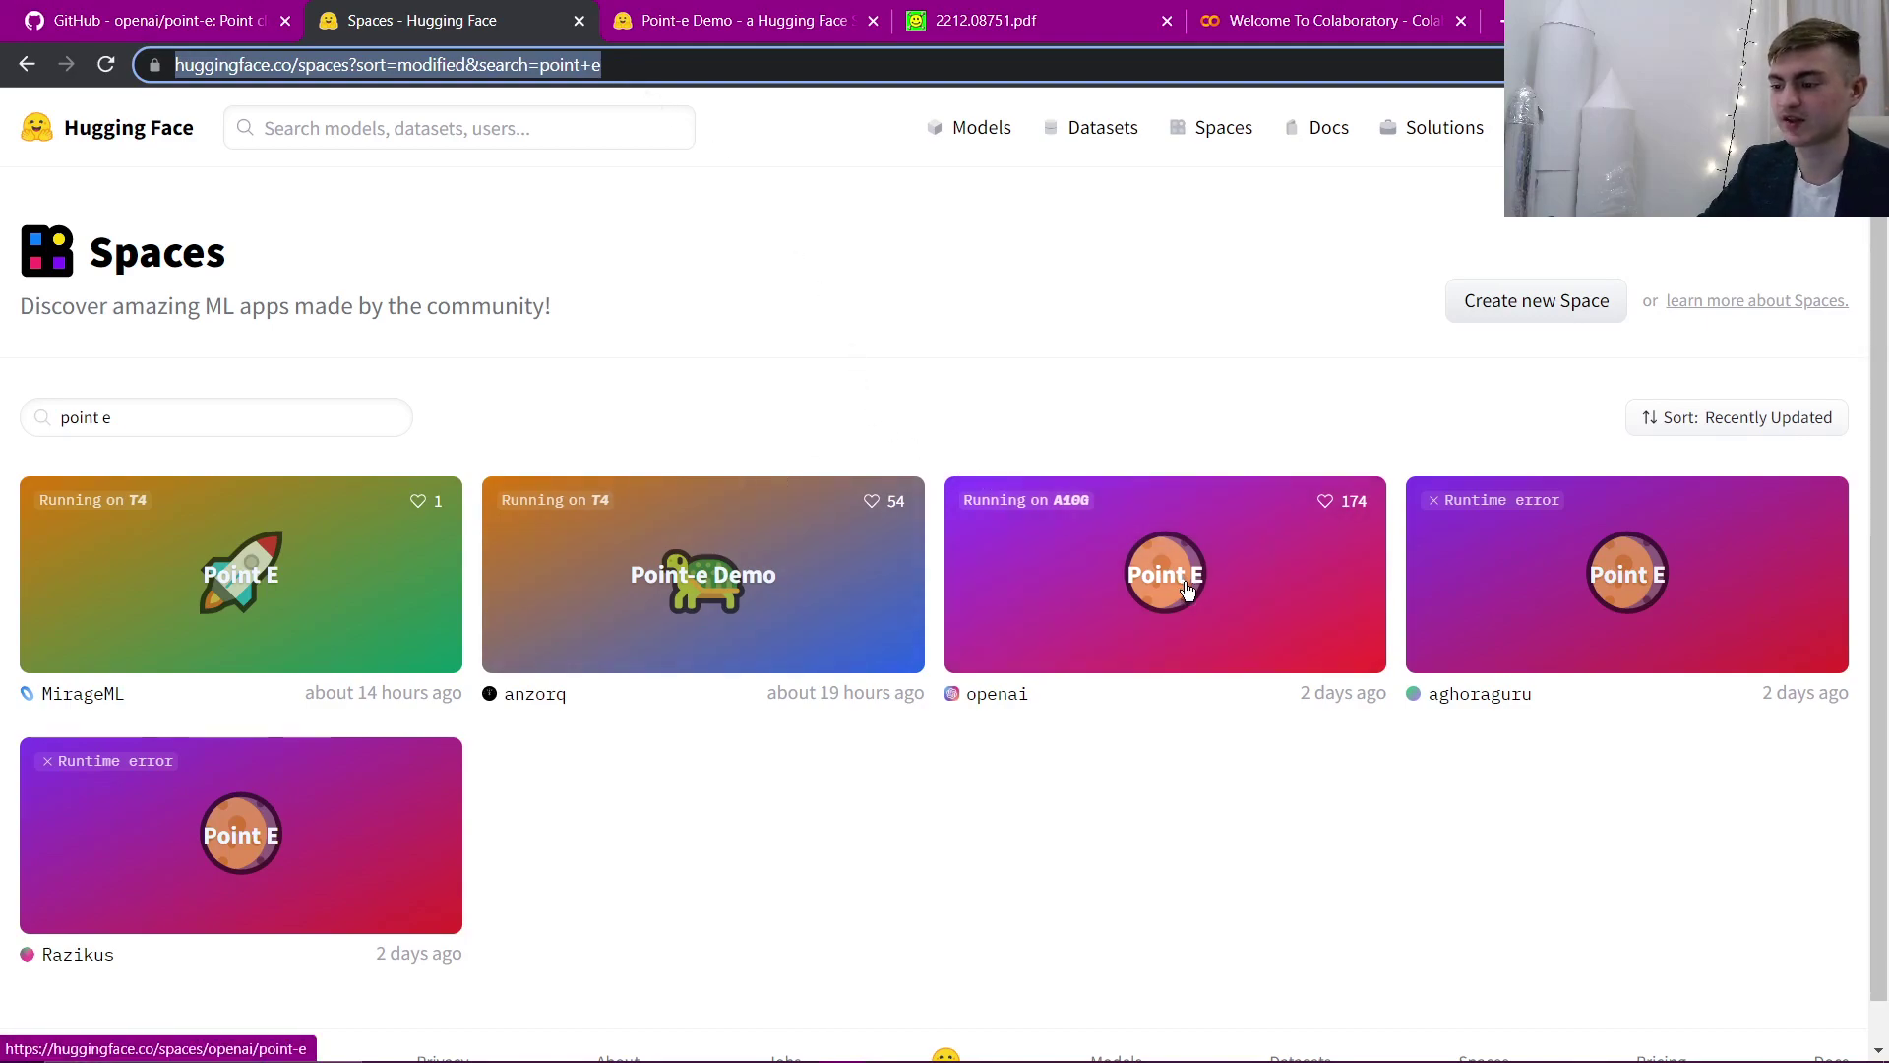
middle_click(1152, 588)
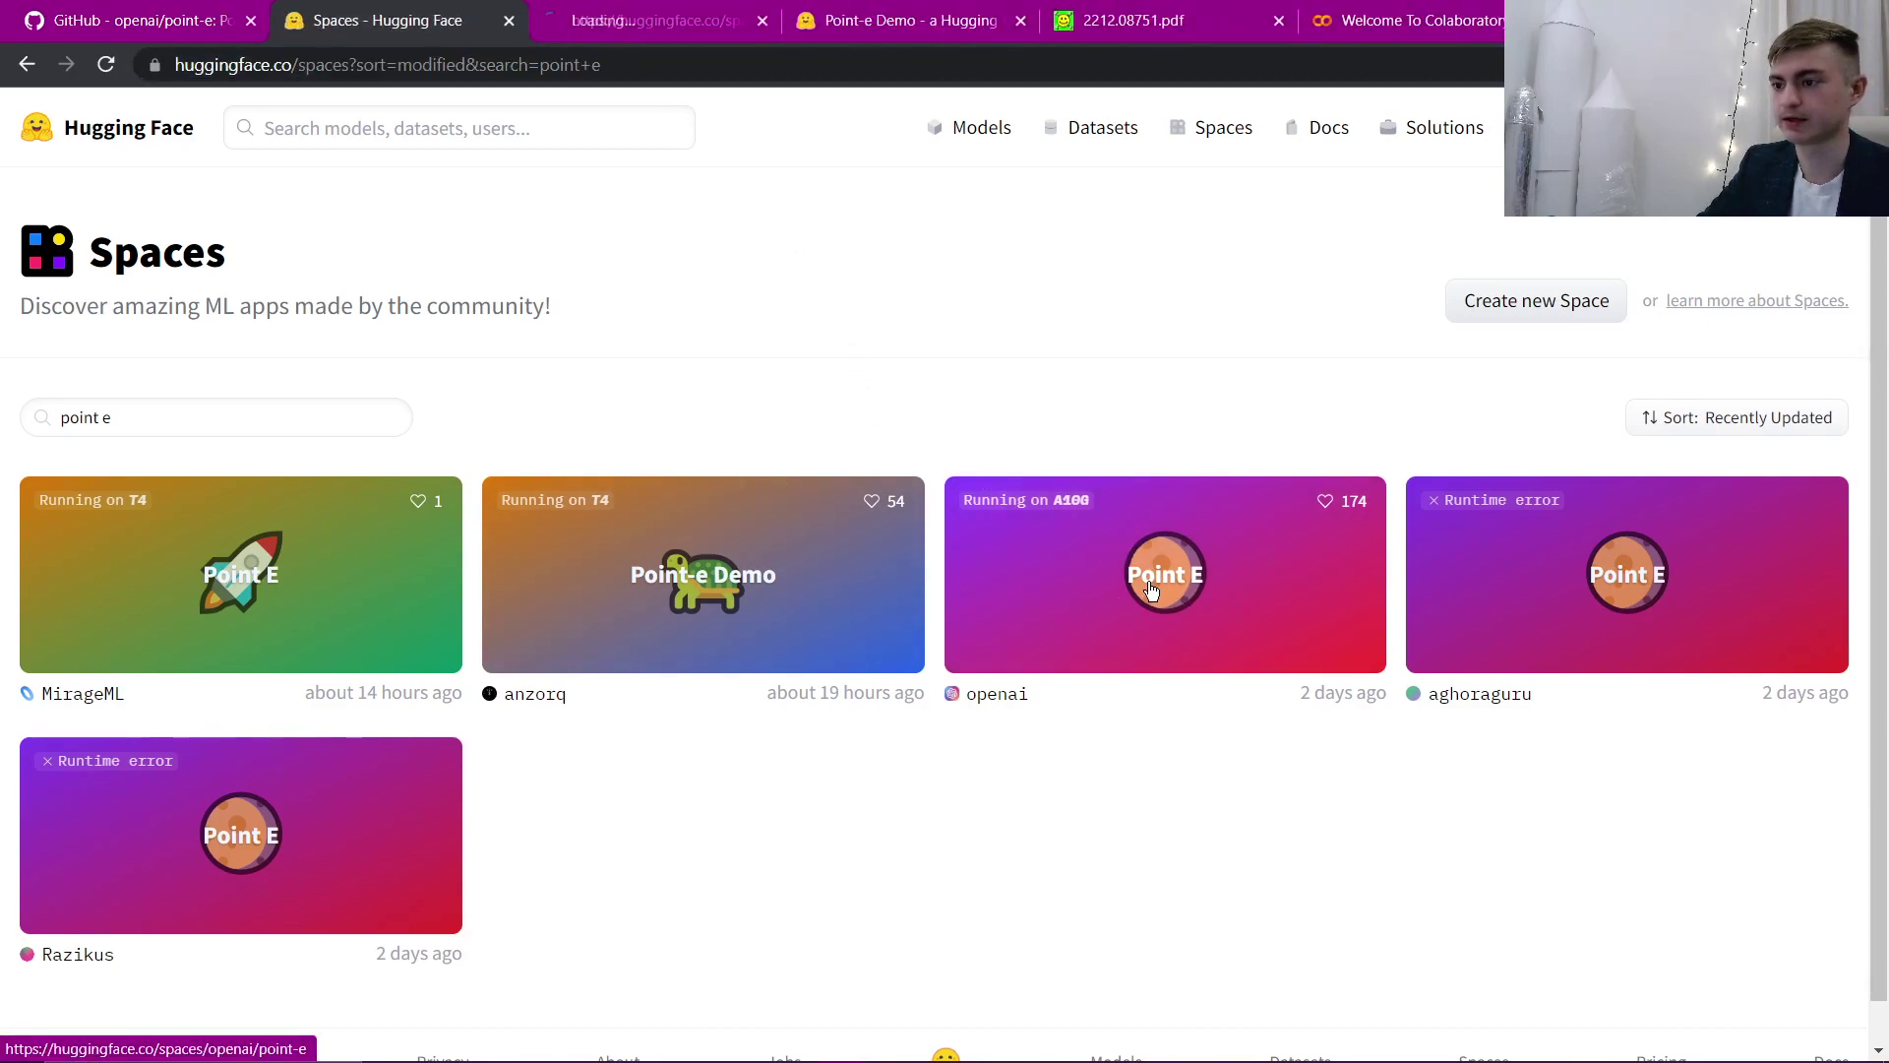
click(635, 20)
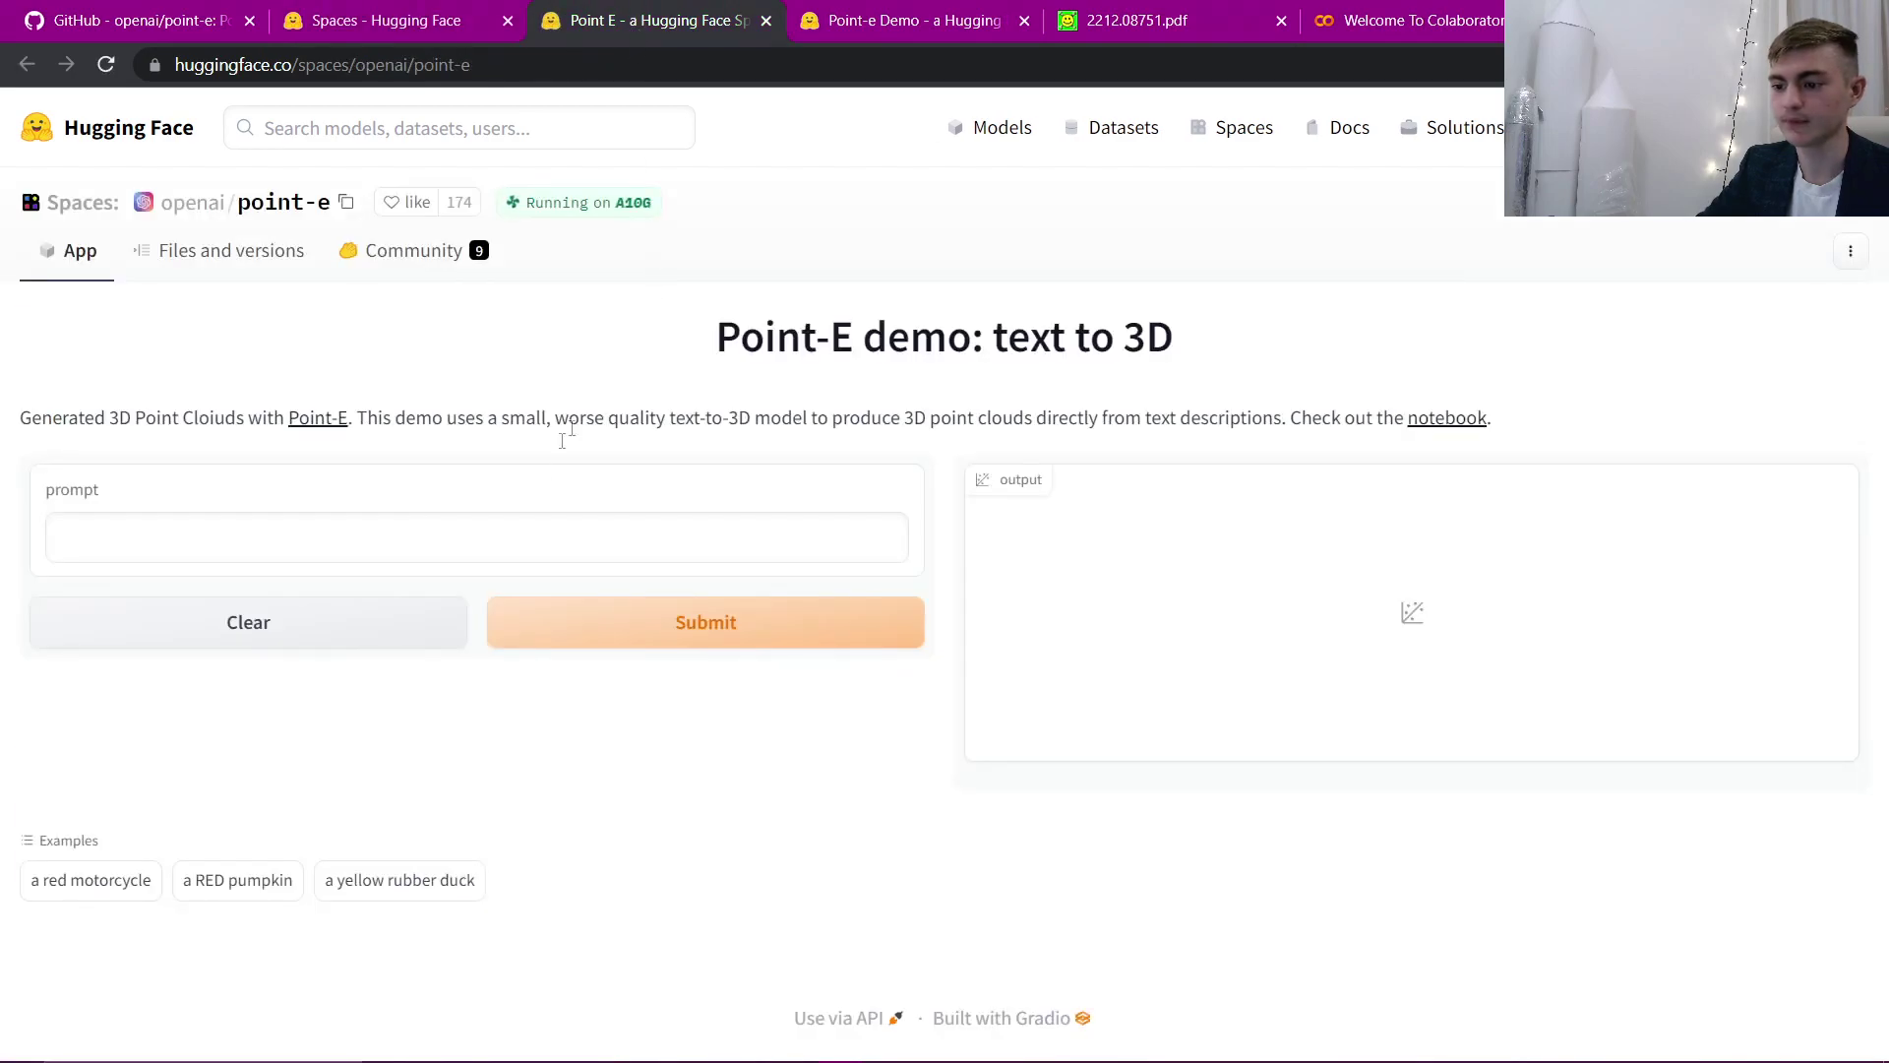
Step: Generate a point cloud from the prompt 'car' in the Point E demo, then regenerate it
click(352, 536)
text(car)
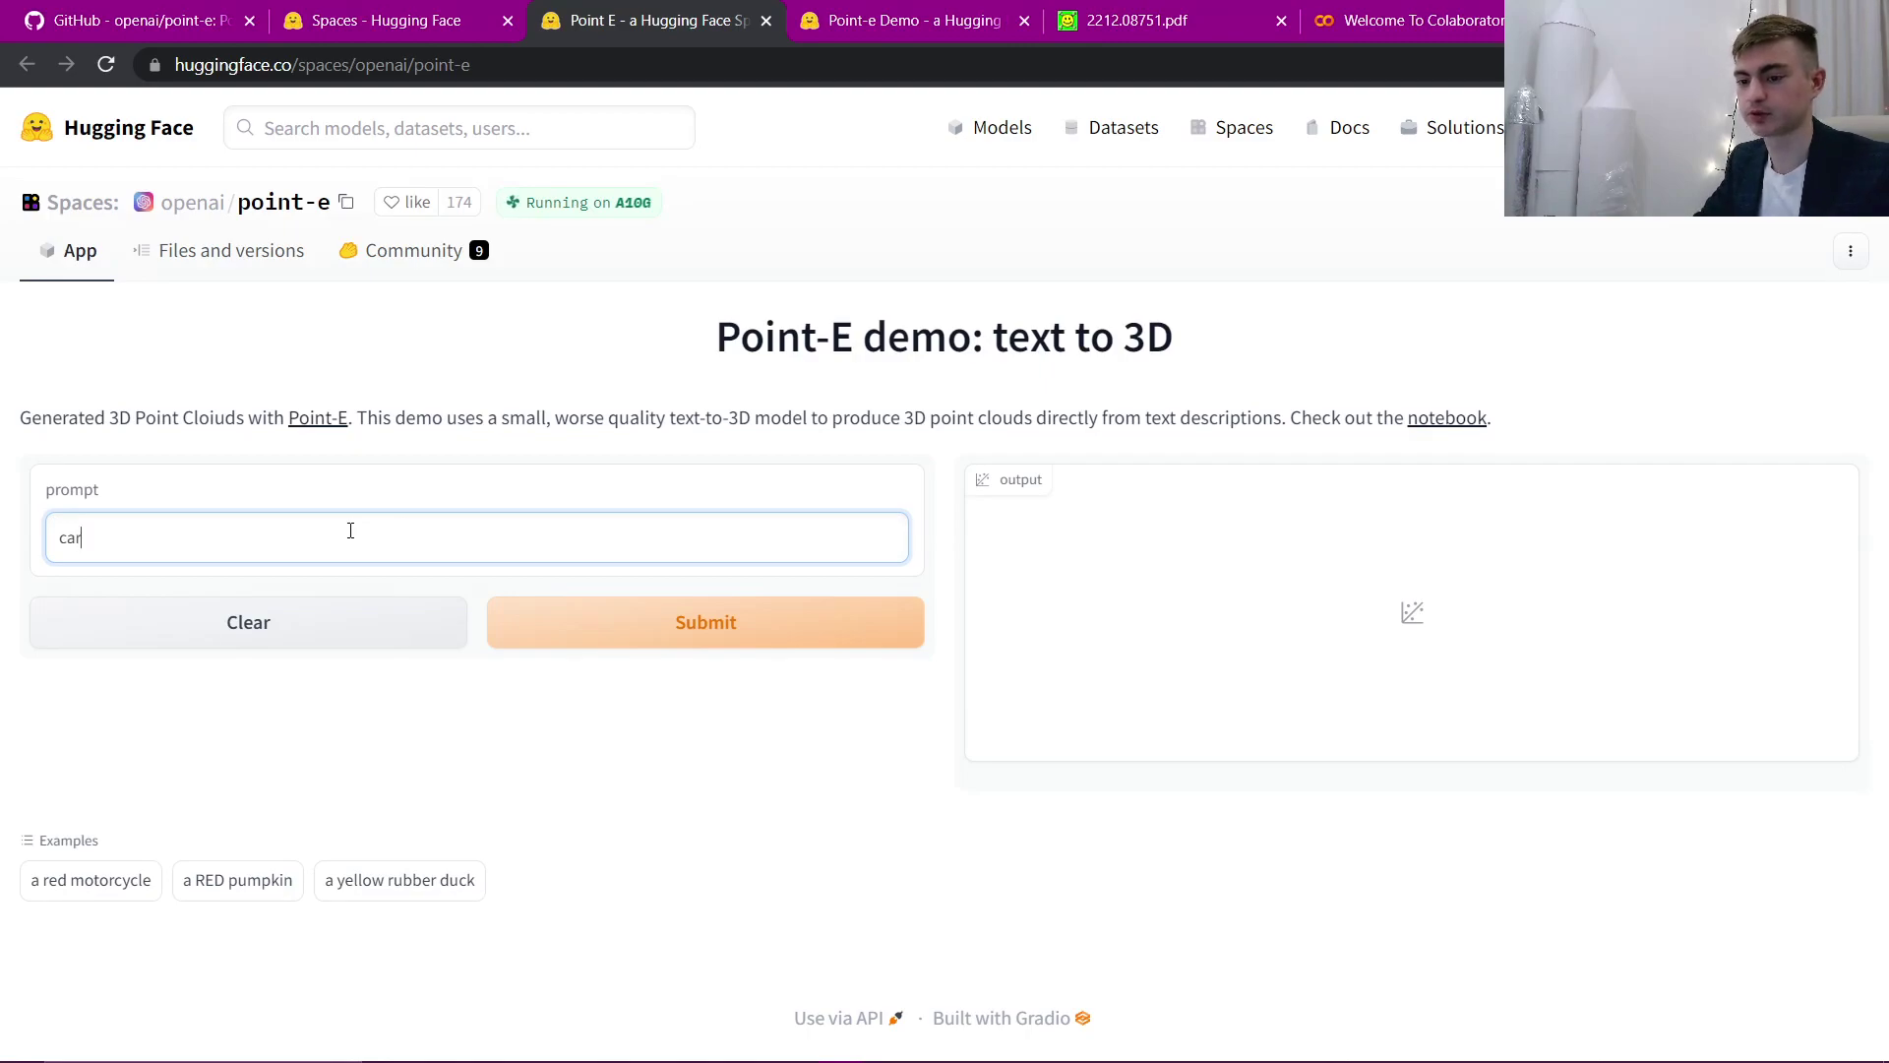
click(730, 645)
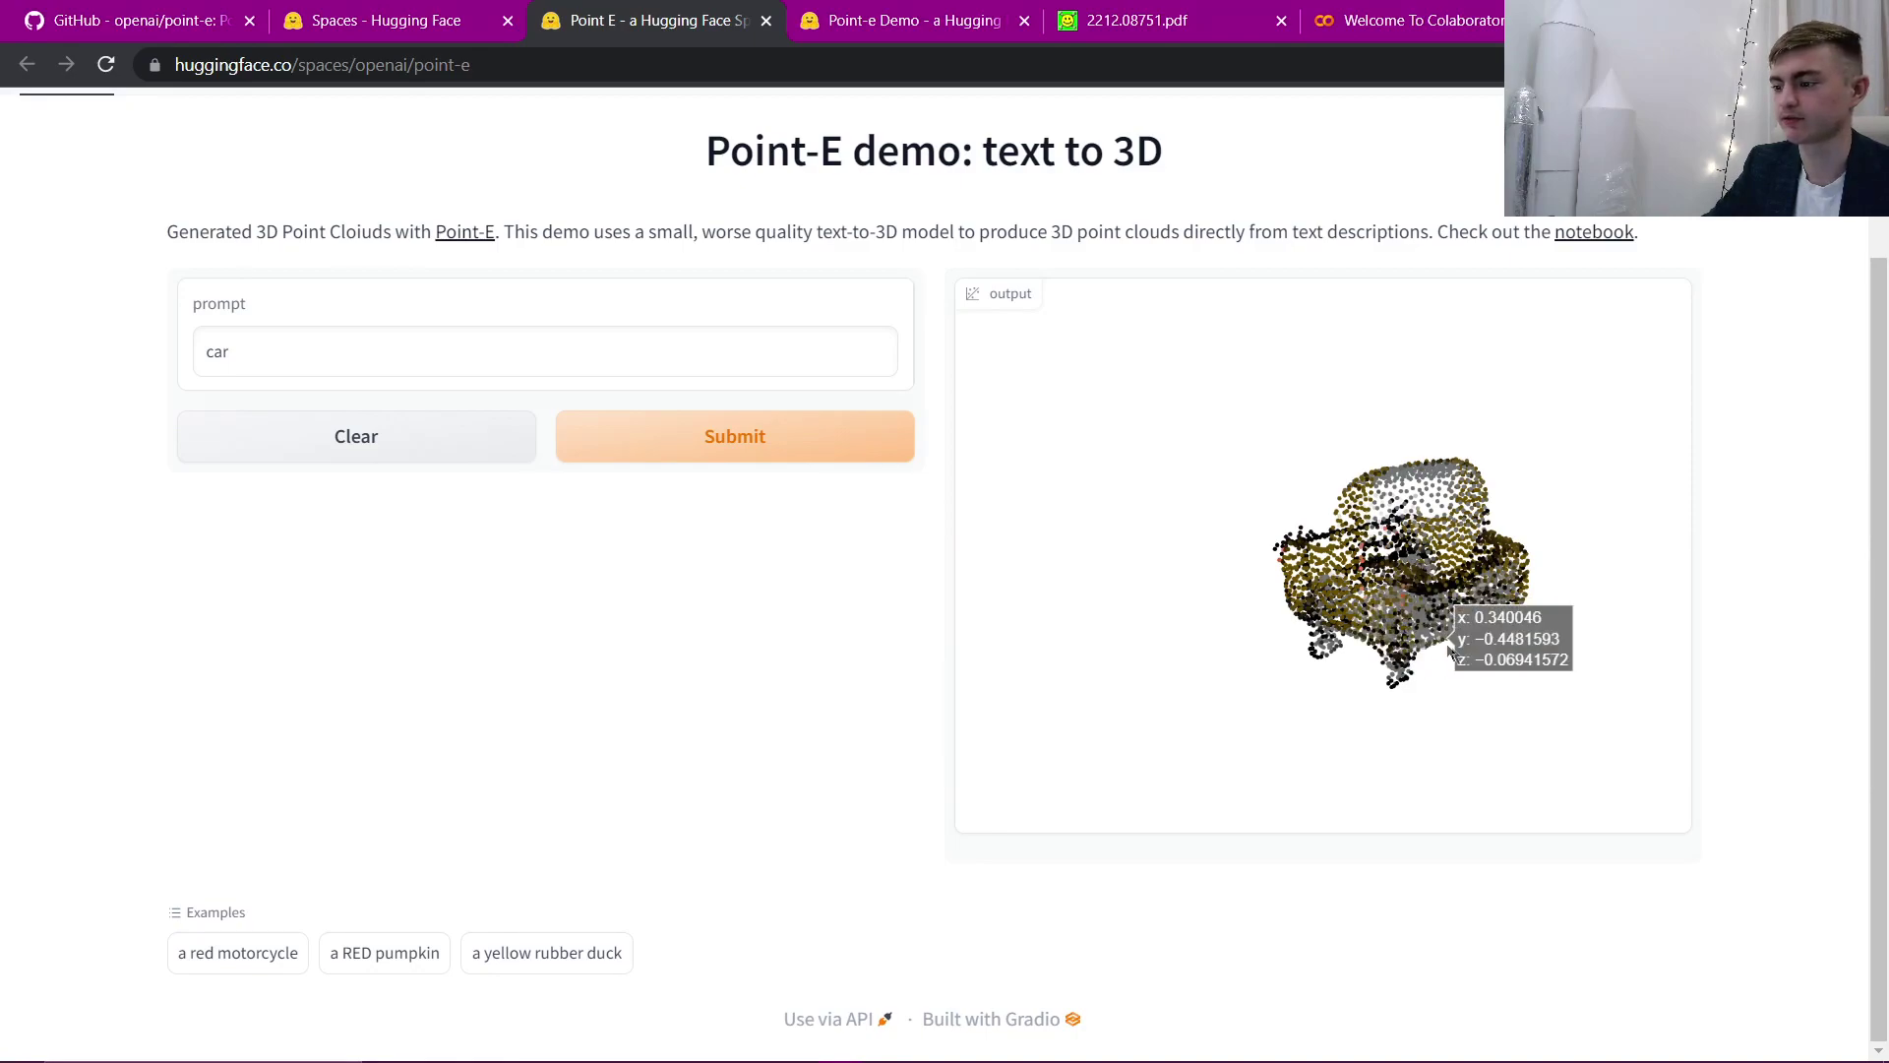
scroll(1446, 645, down, 4)
scroll(1417, 630, down, 2)
scroll(1393, 596, down, 2)
drag(1505, 578, 1146, 553)
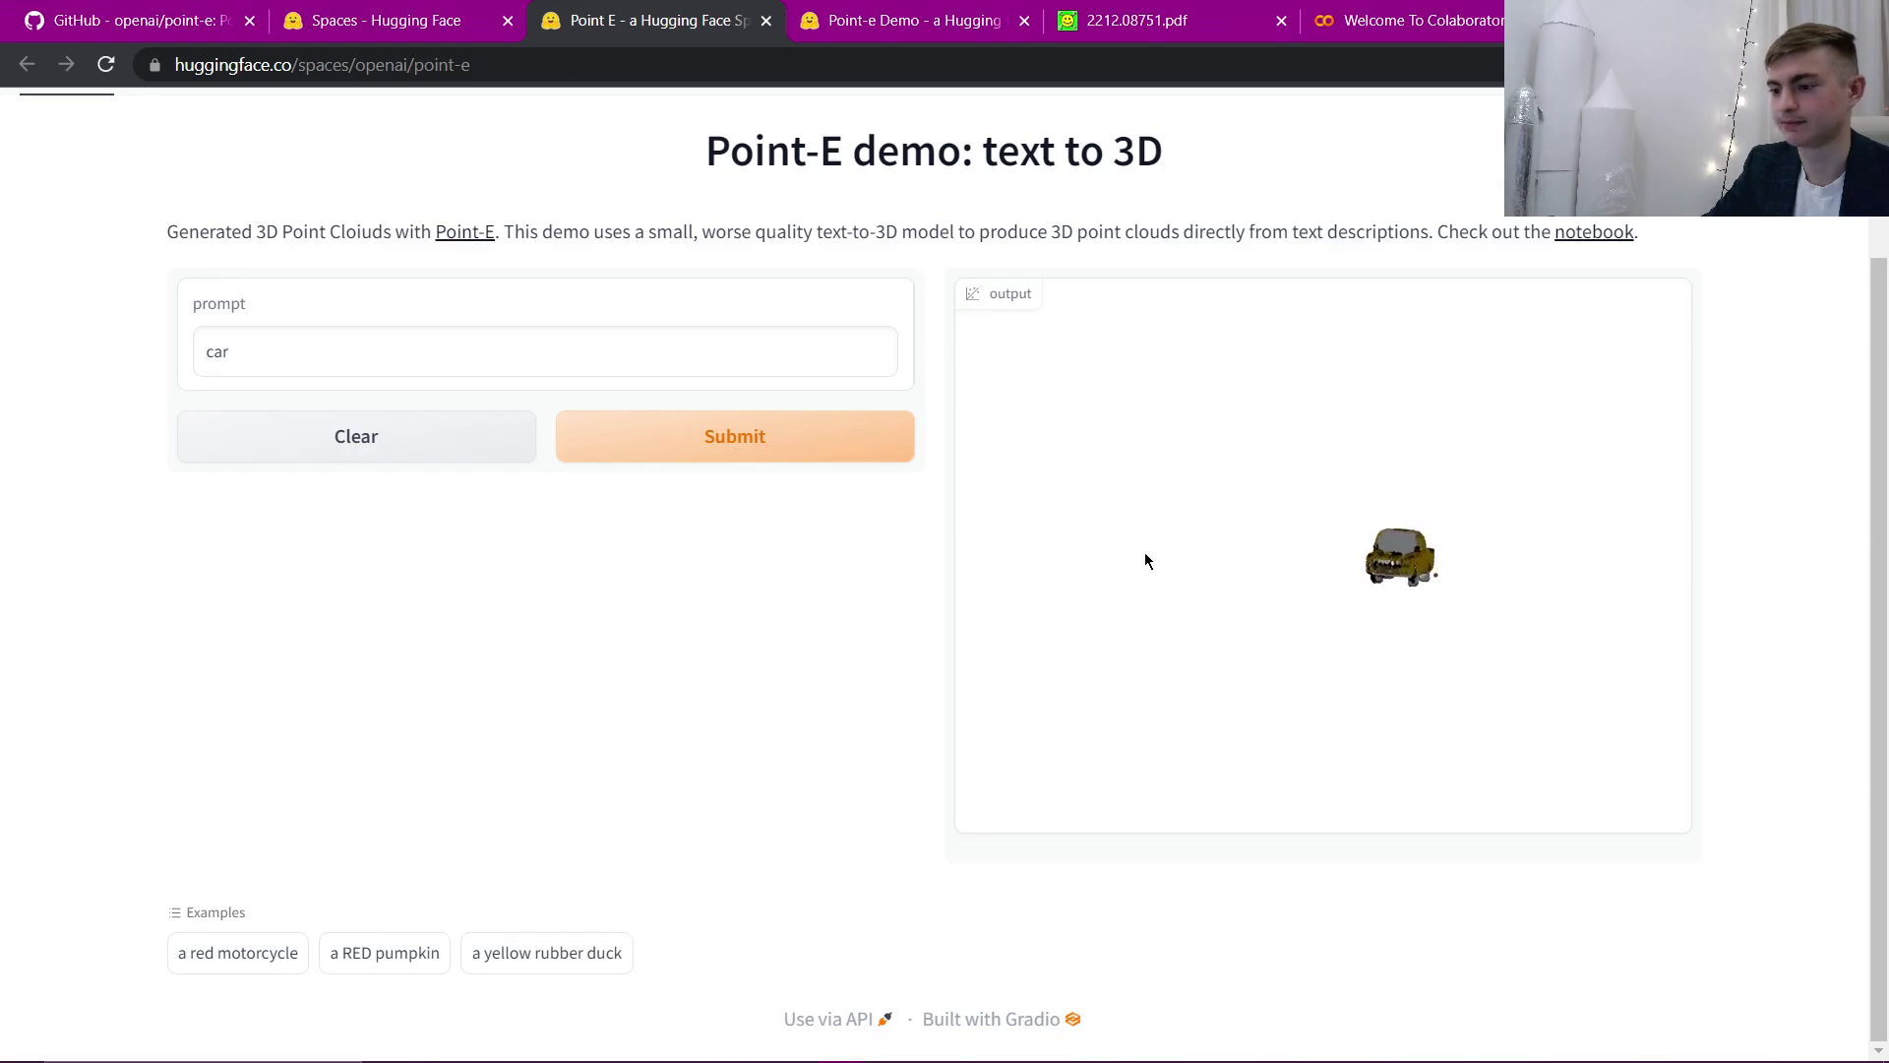
click(743, 460)
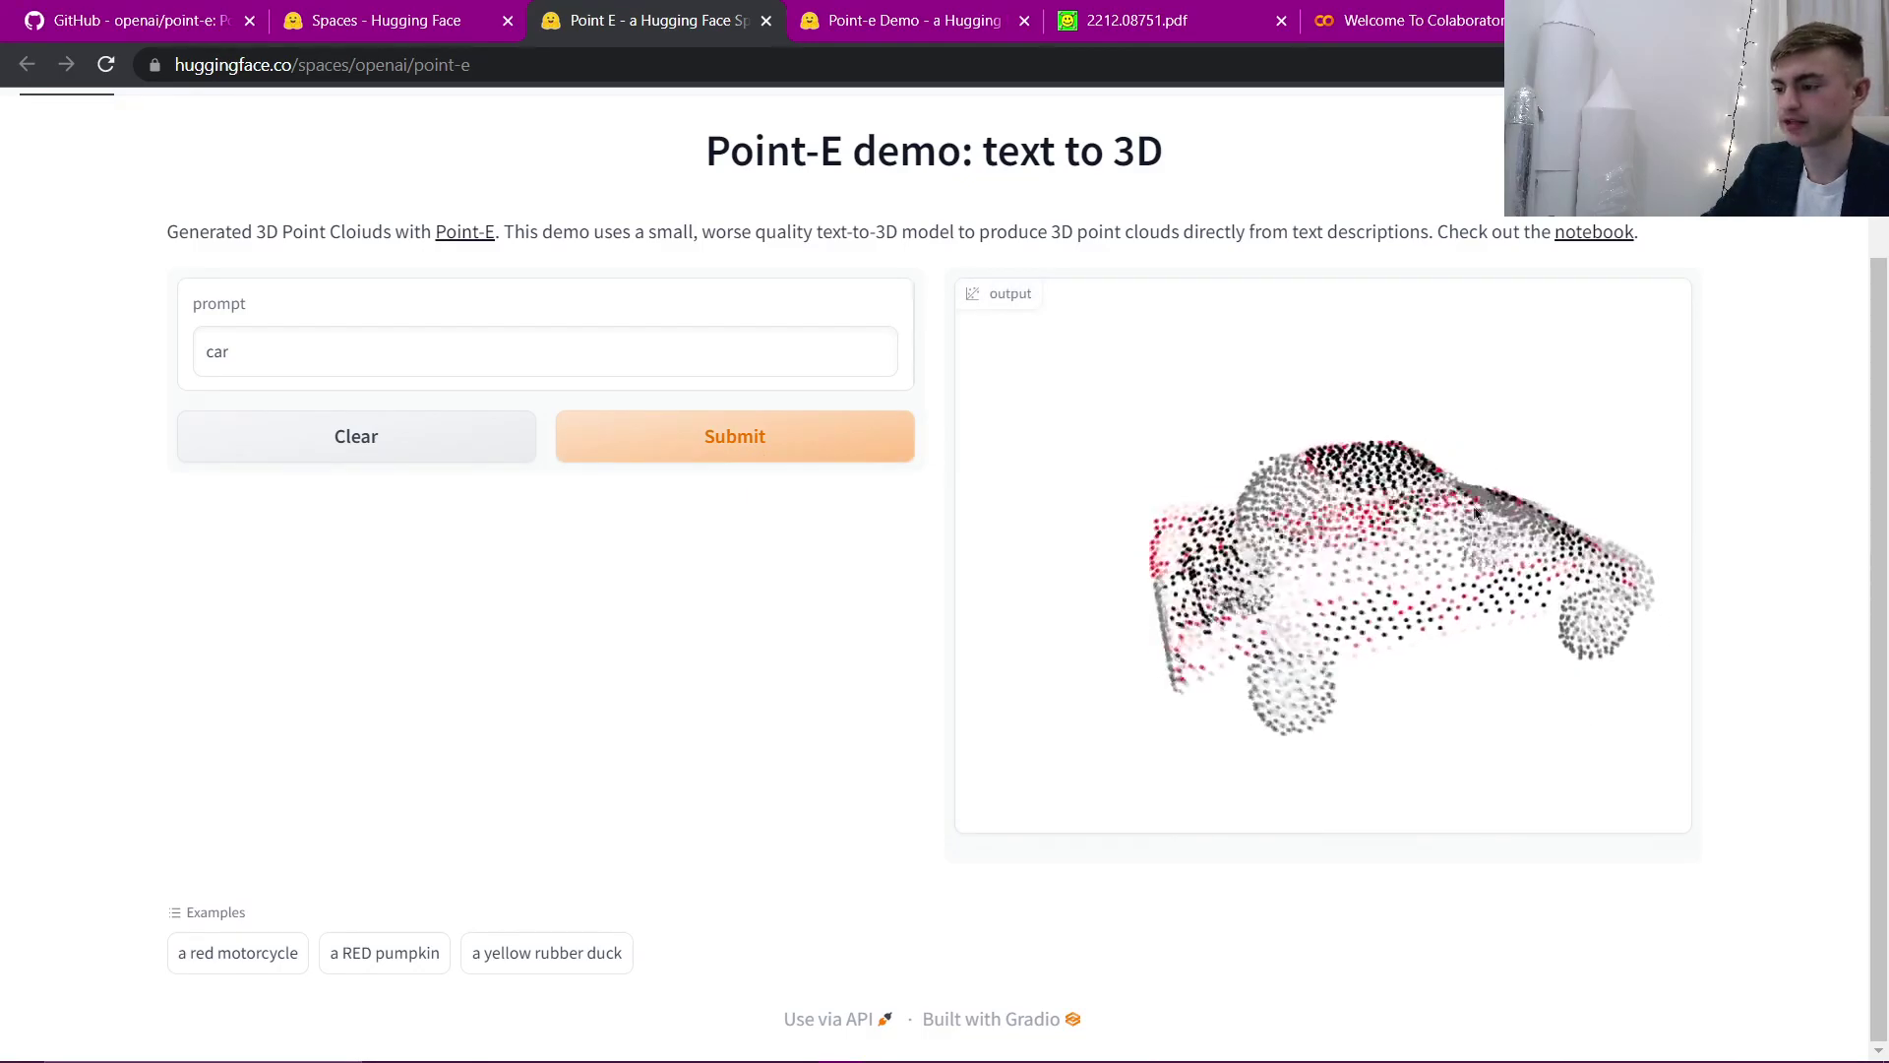
Step: Rotate the car point cloud to several angles, then open the Point-e Demo space in a new tab
scroll(1340, 535, down, 5)
mouse_move(1456, 569)
mouse_down()
mouse_move(1320, 553)
mouse_move(1467, 588)
mouse_up()
scroll(1467, 588, up, 3)
scroll(1543, 564, up, 3)
scroll(1377, 565, up, 3)
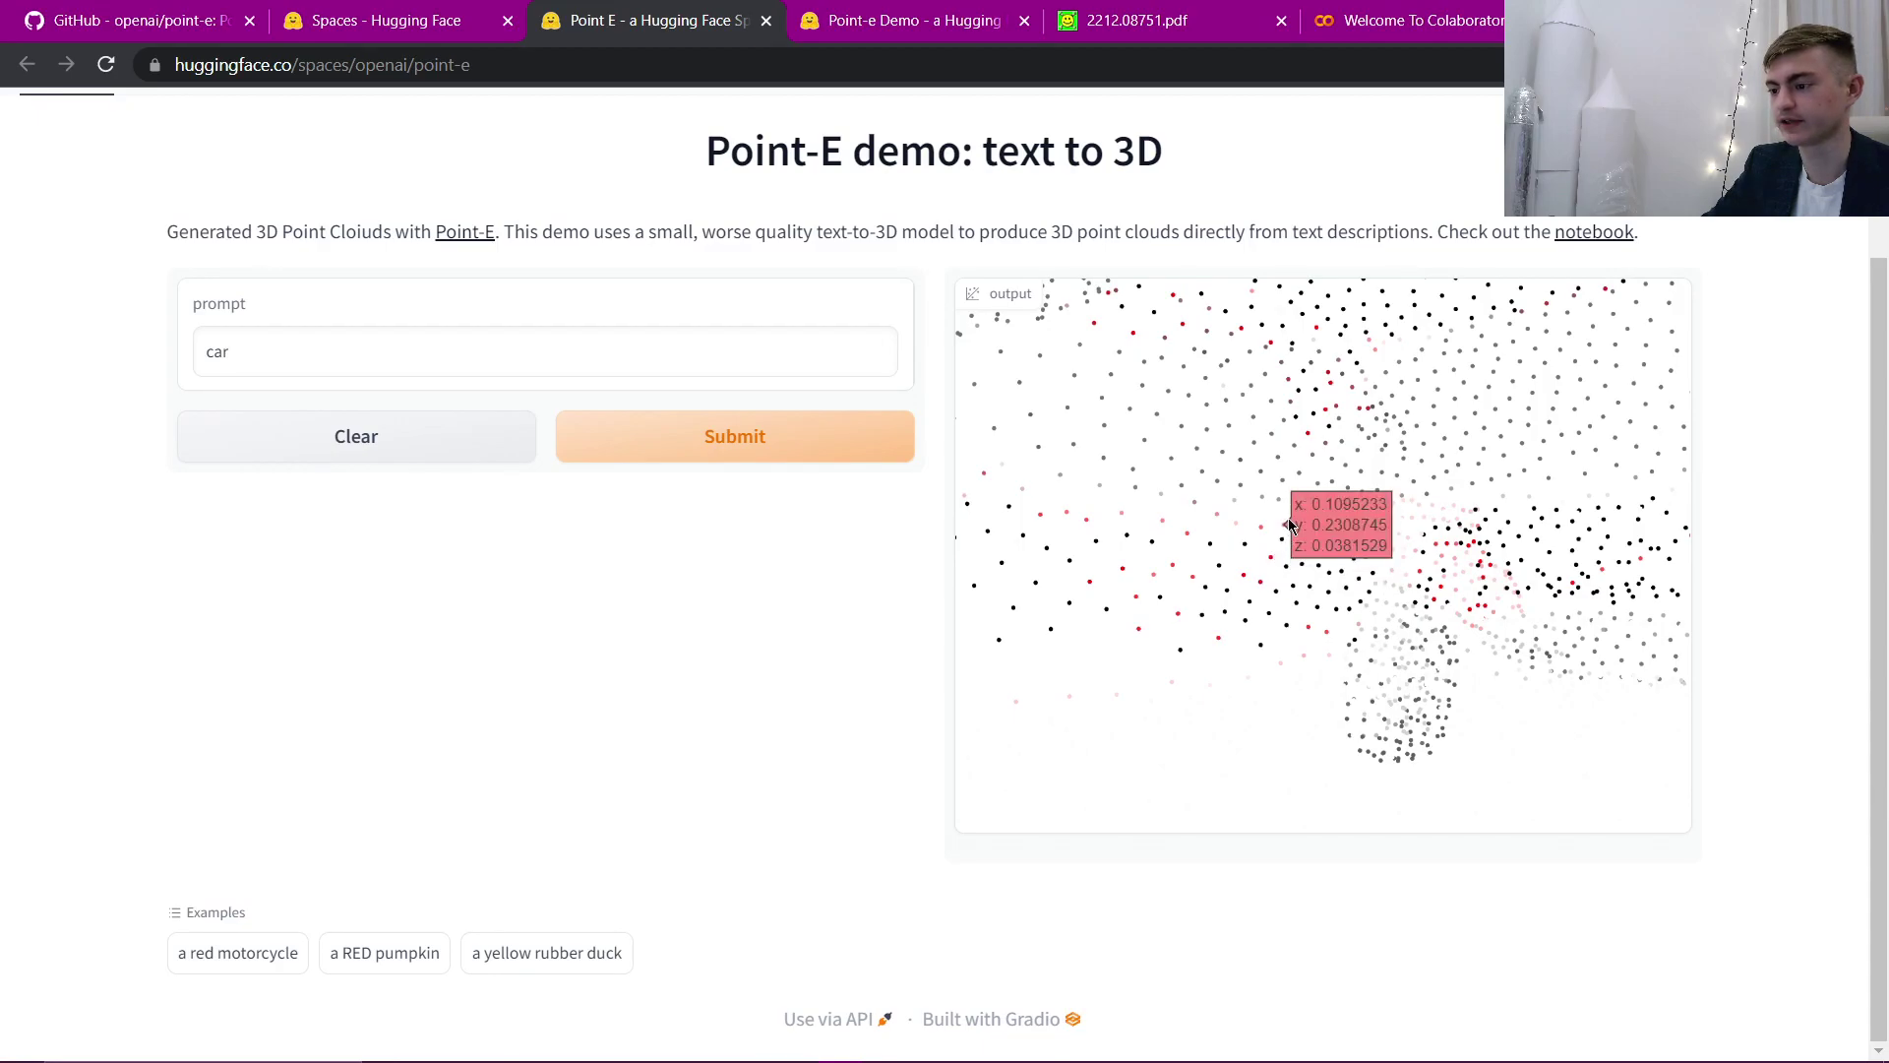
scroll(1283, 498, down, 5)
drag(1283, 498, 1095, 416)
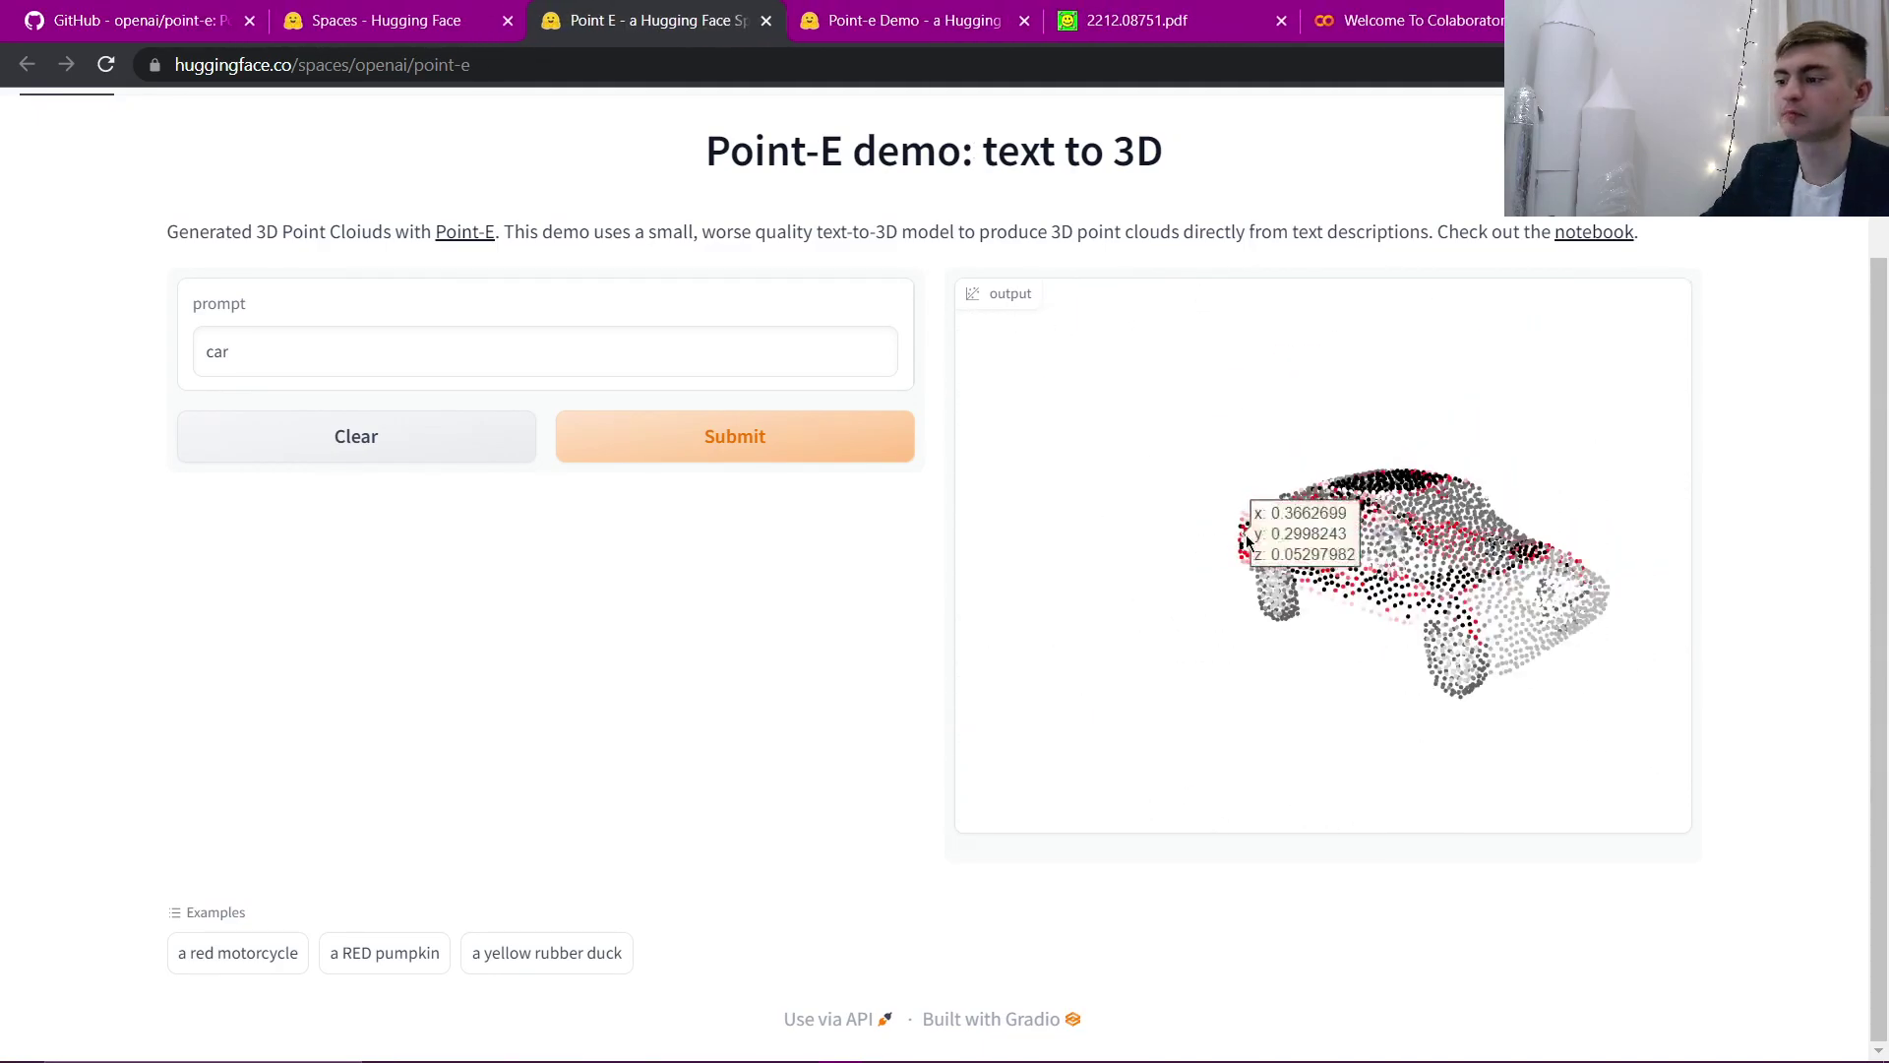
click(408, 22)
middle_click(692, 582)
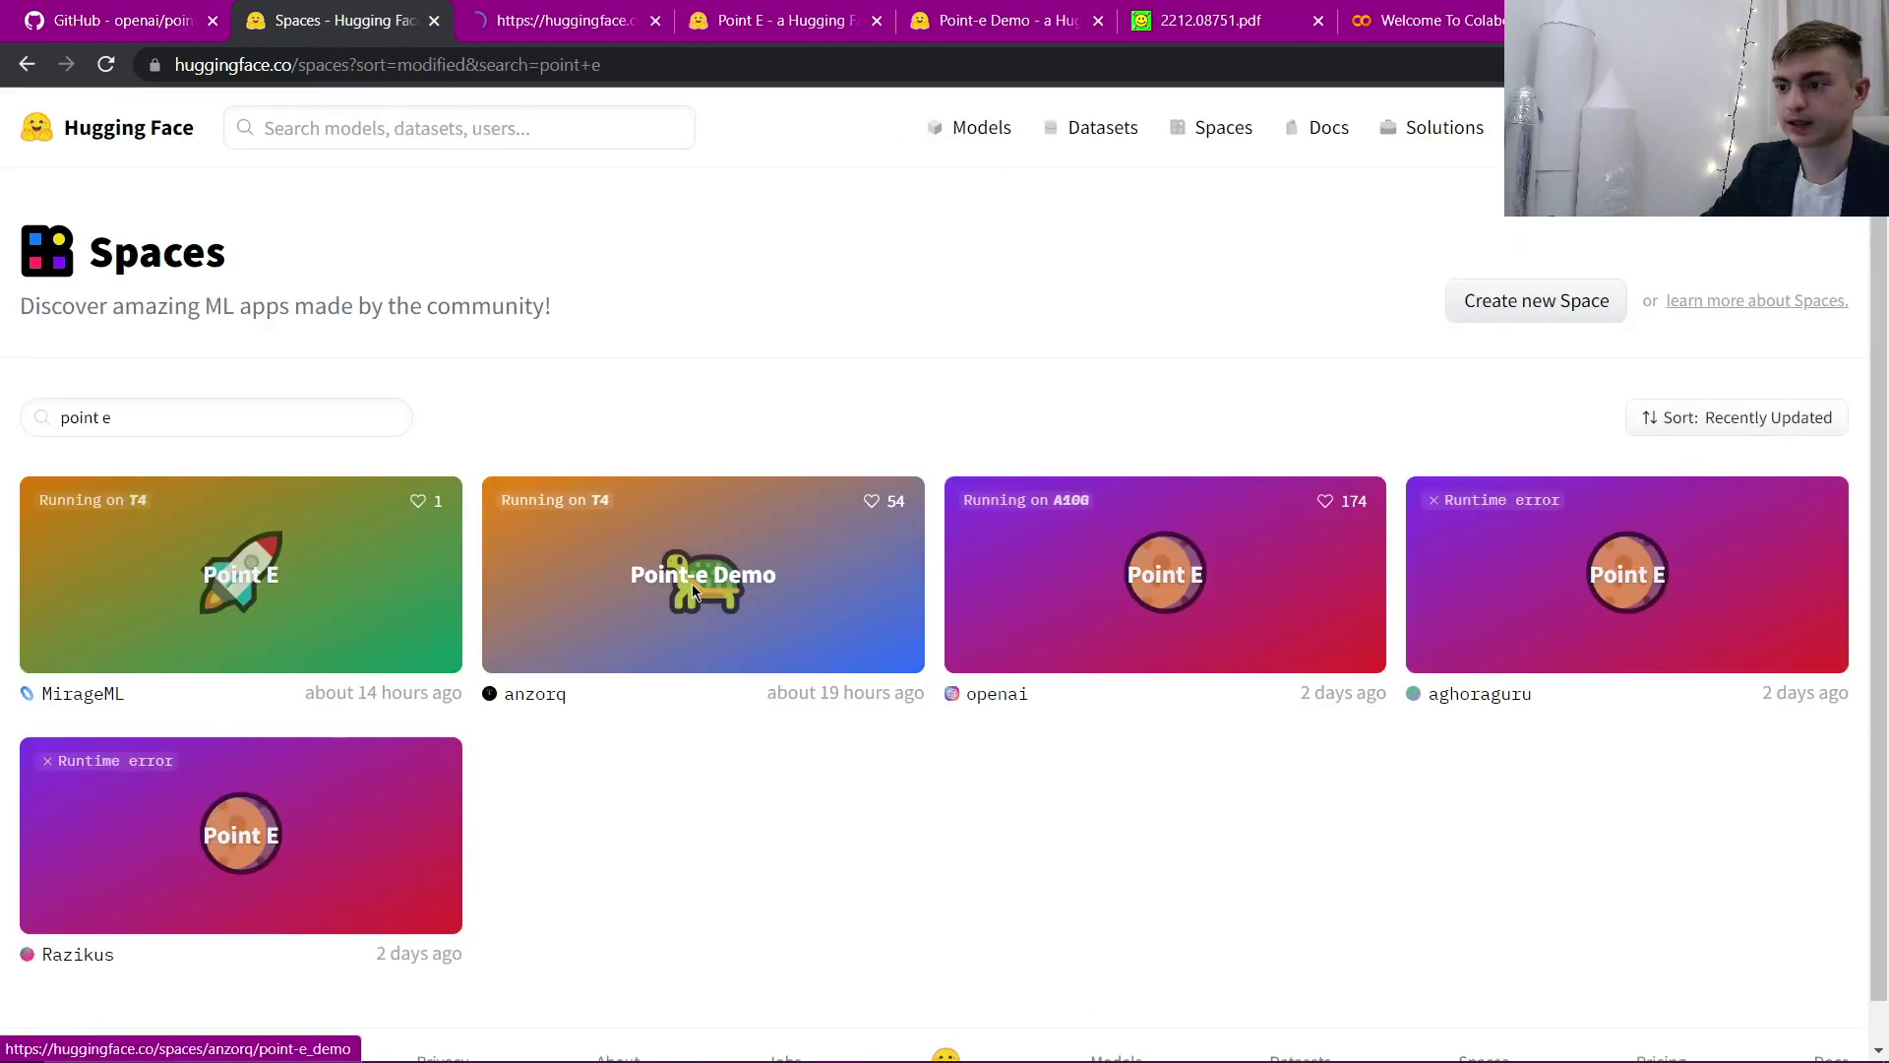
click(541, 19)
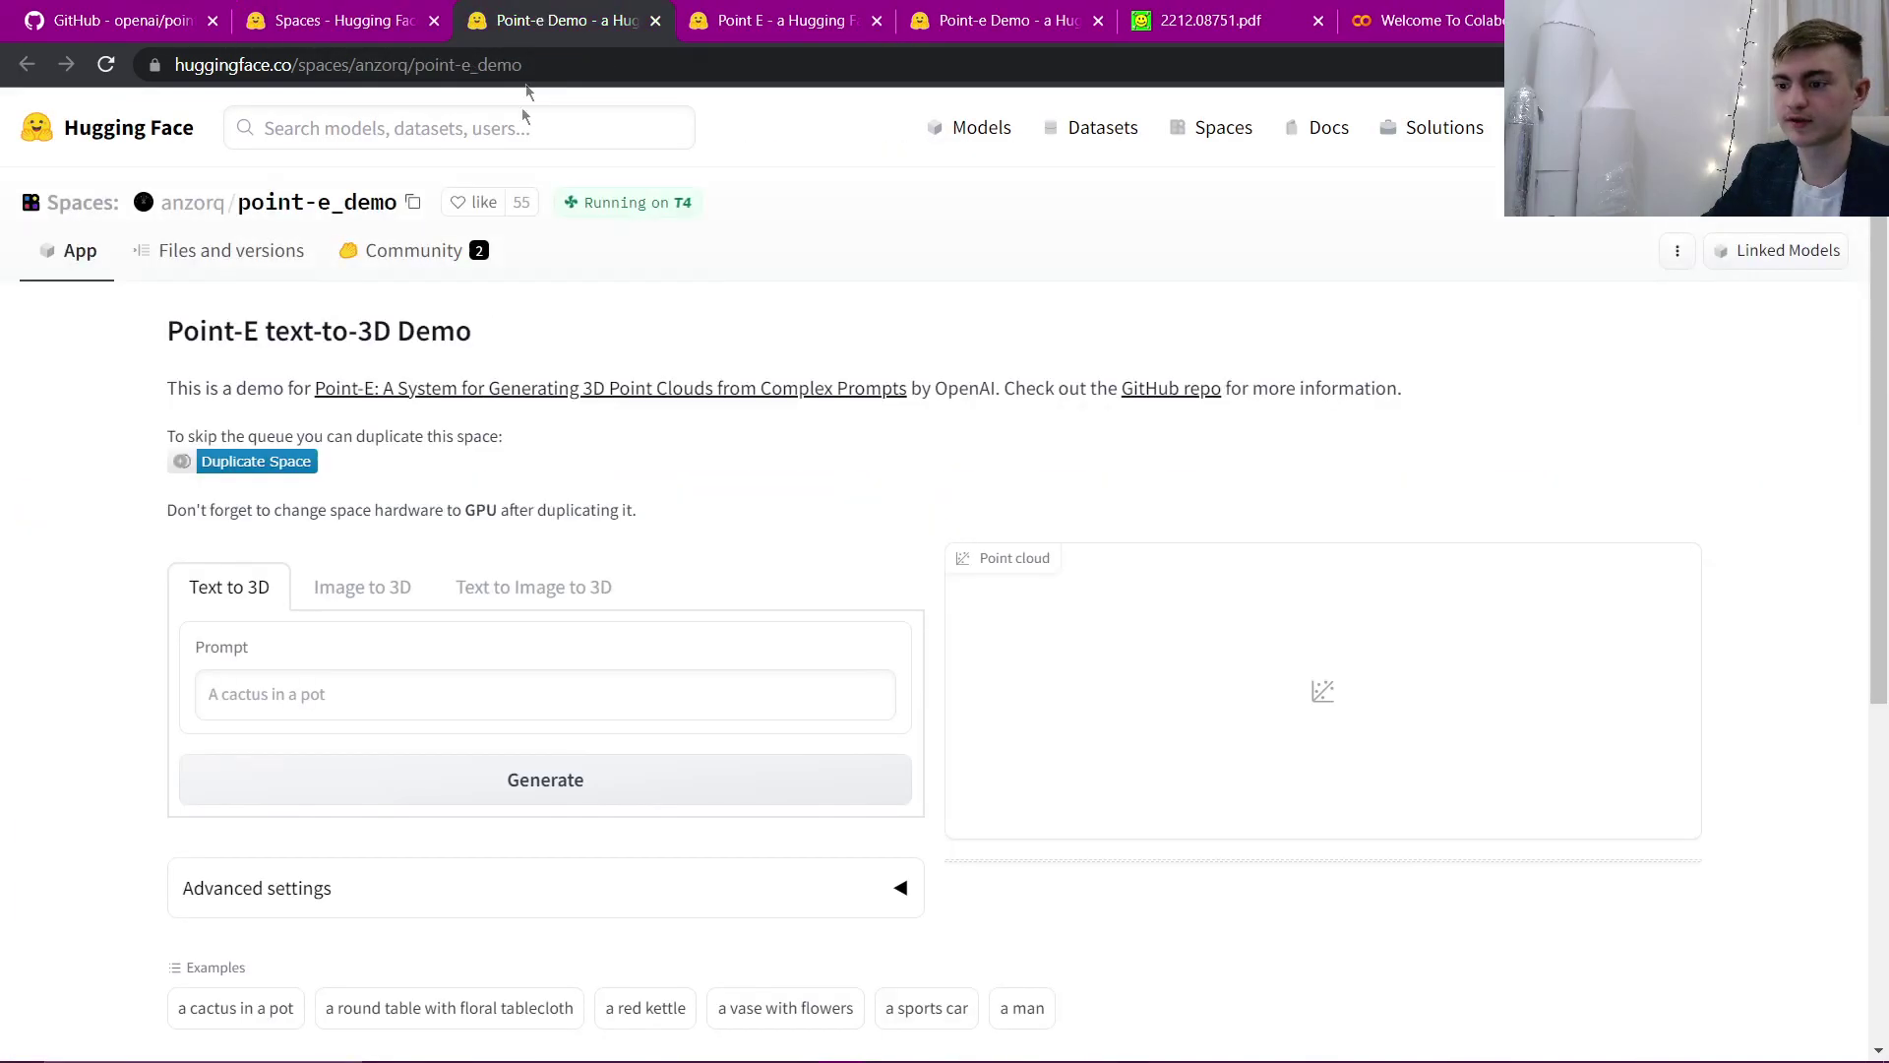
scroll(114, 511, down, 3)
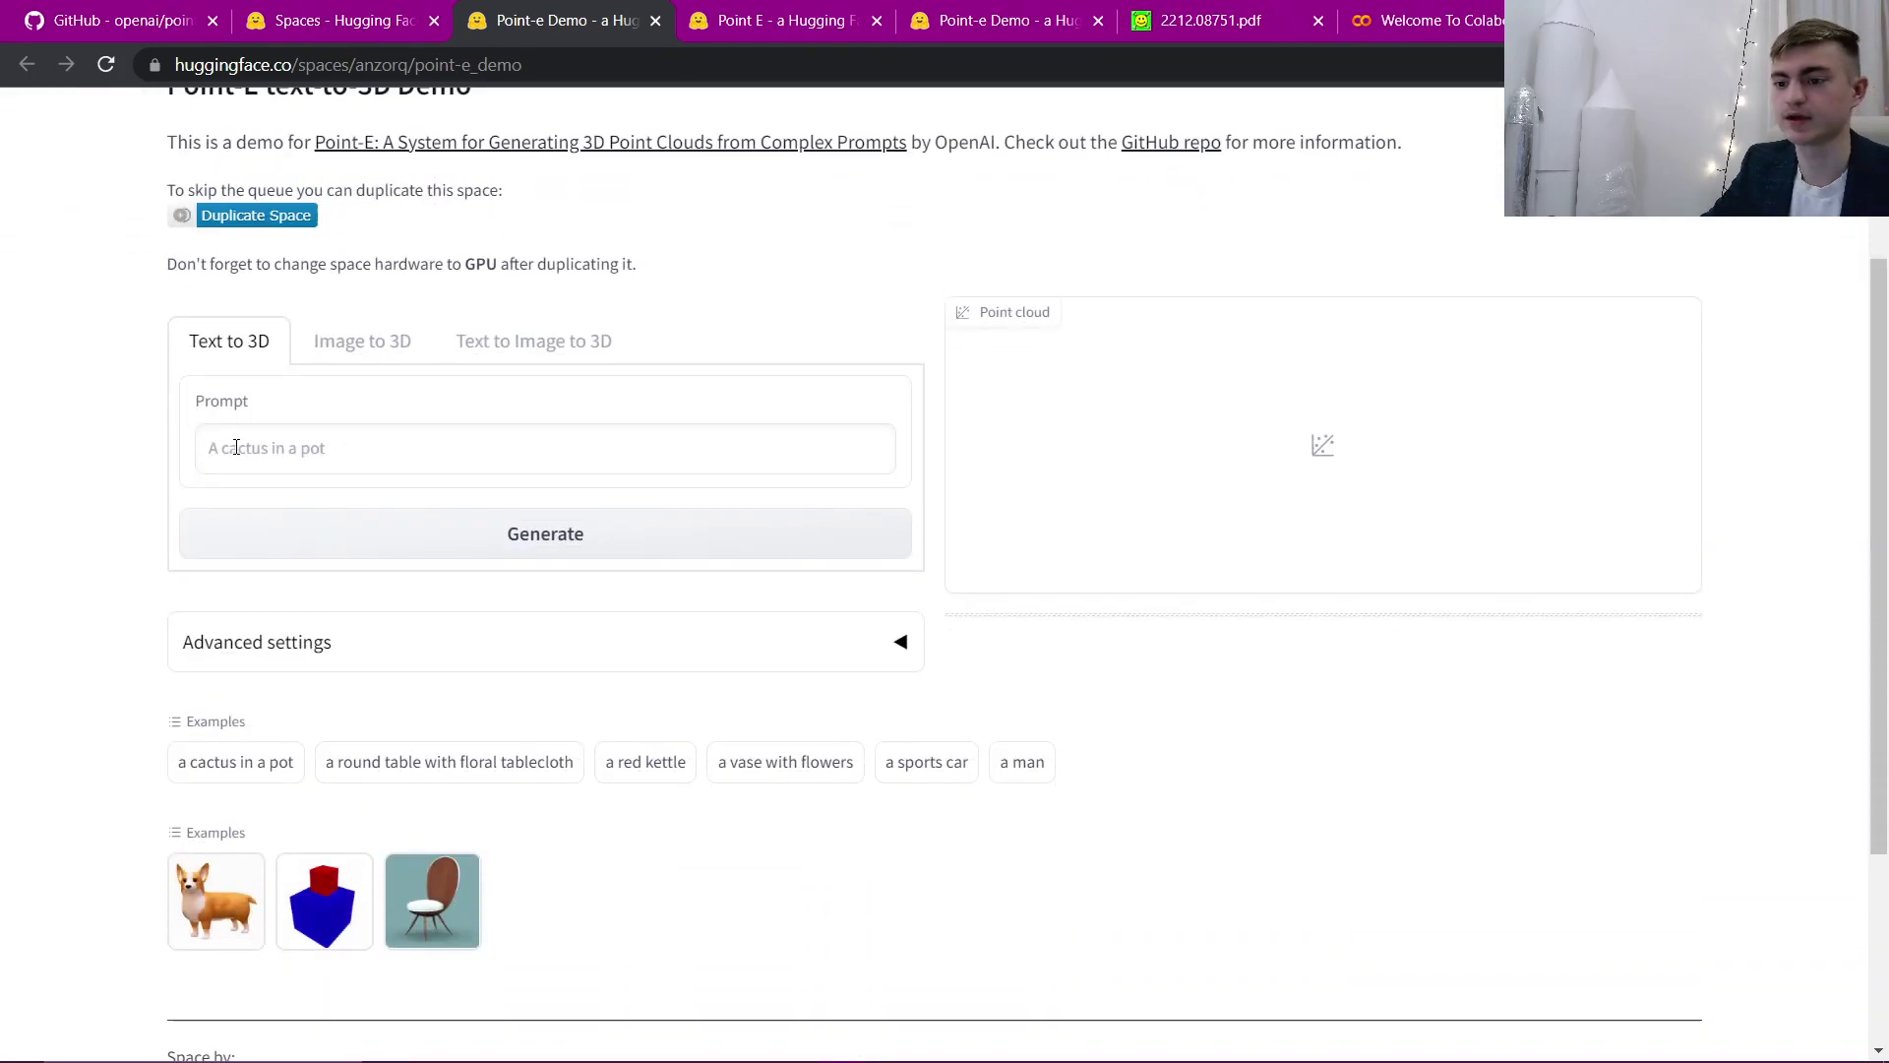
click(360, 352)
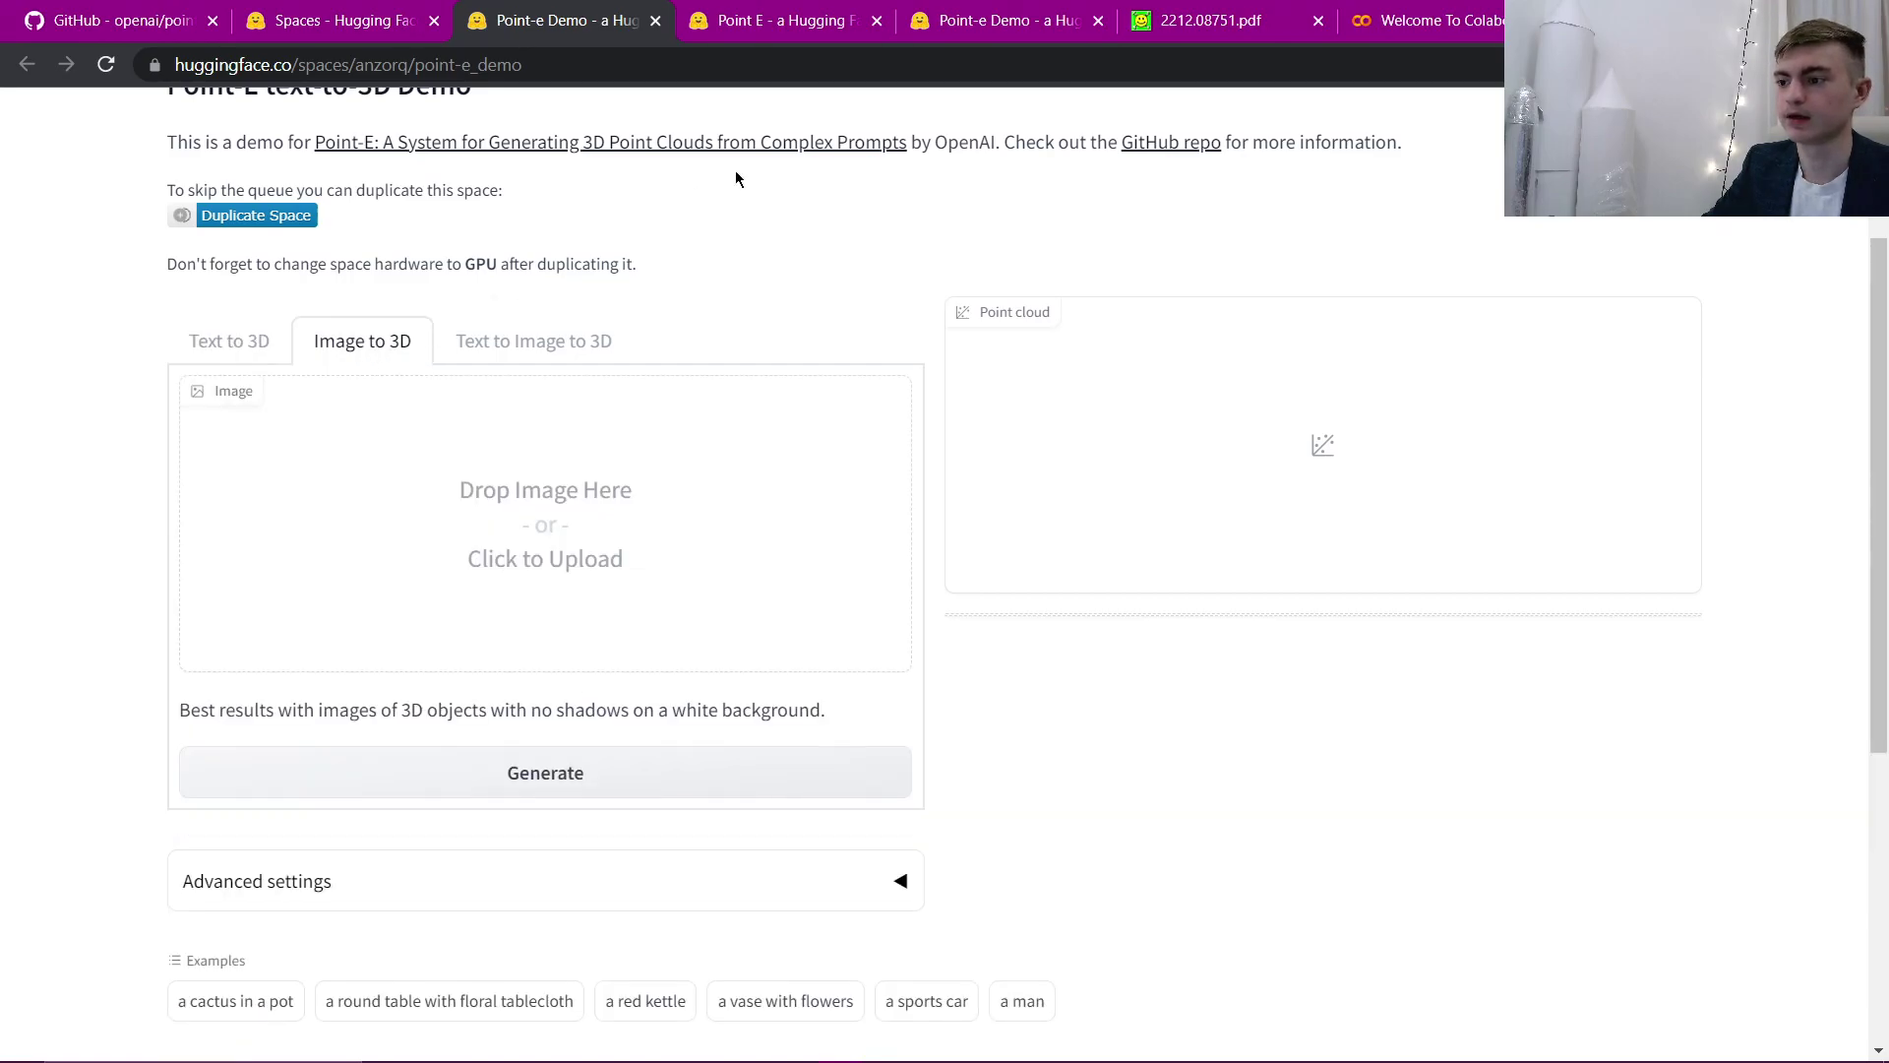
click(1011, 25)
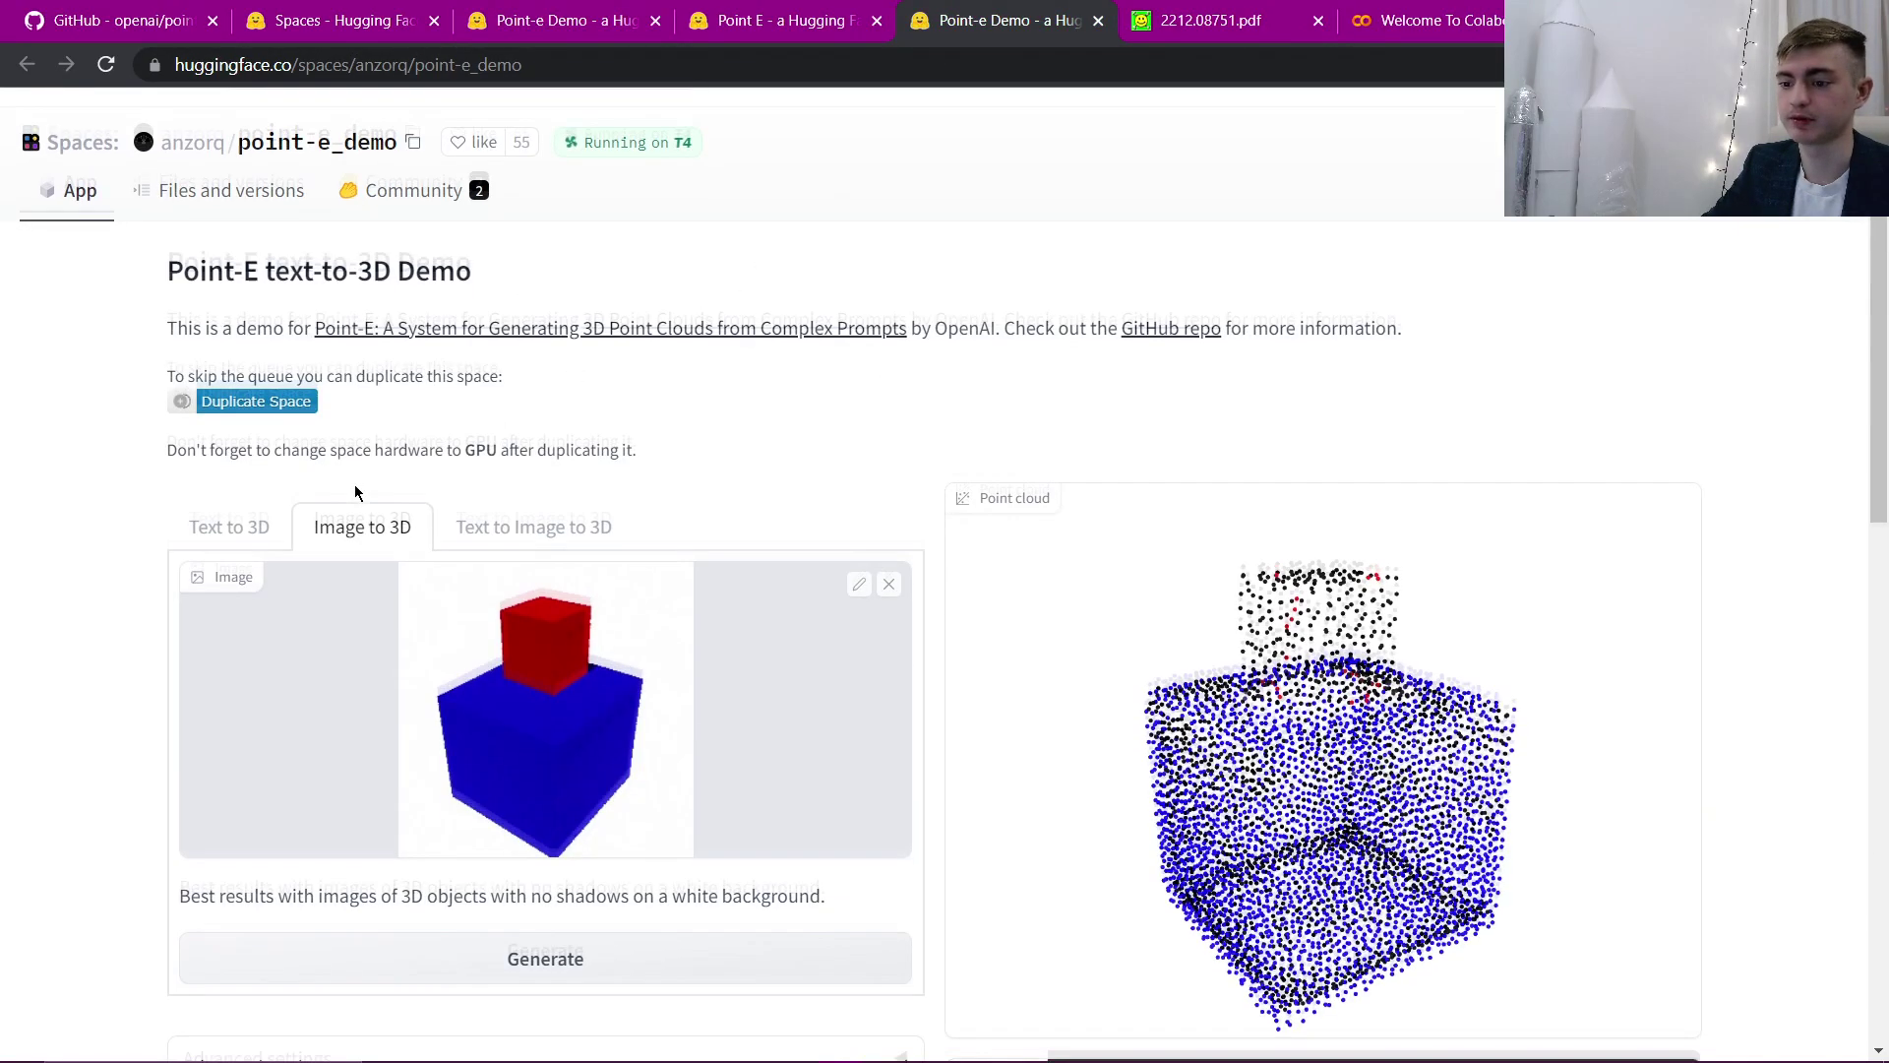
scroll(356, 484, down, 1)
scroll(409, 603, down, 2)
scroll(561, 314, up, 1)
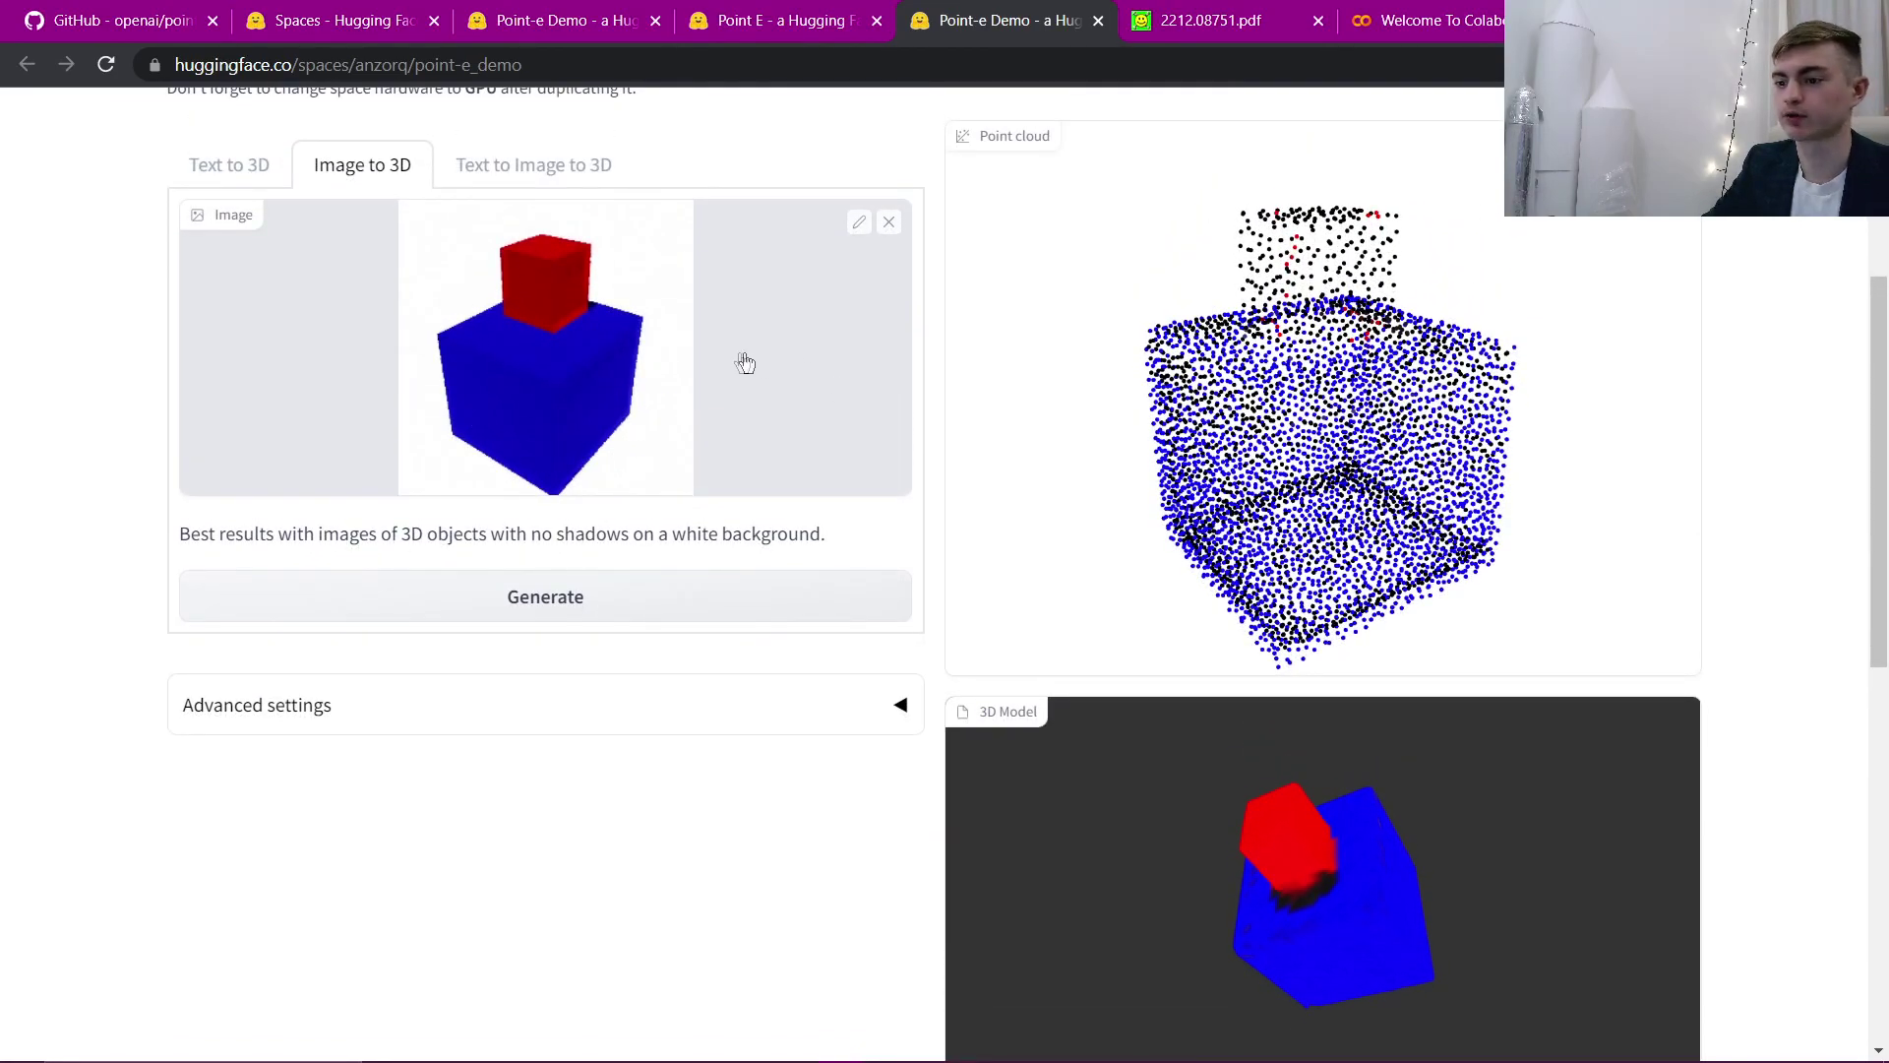
scroll(630, 423, up, 1)
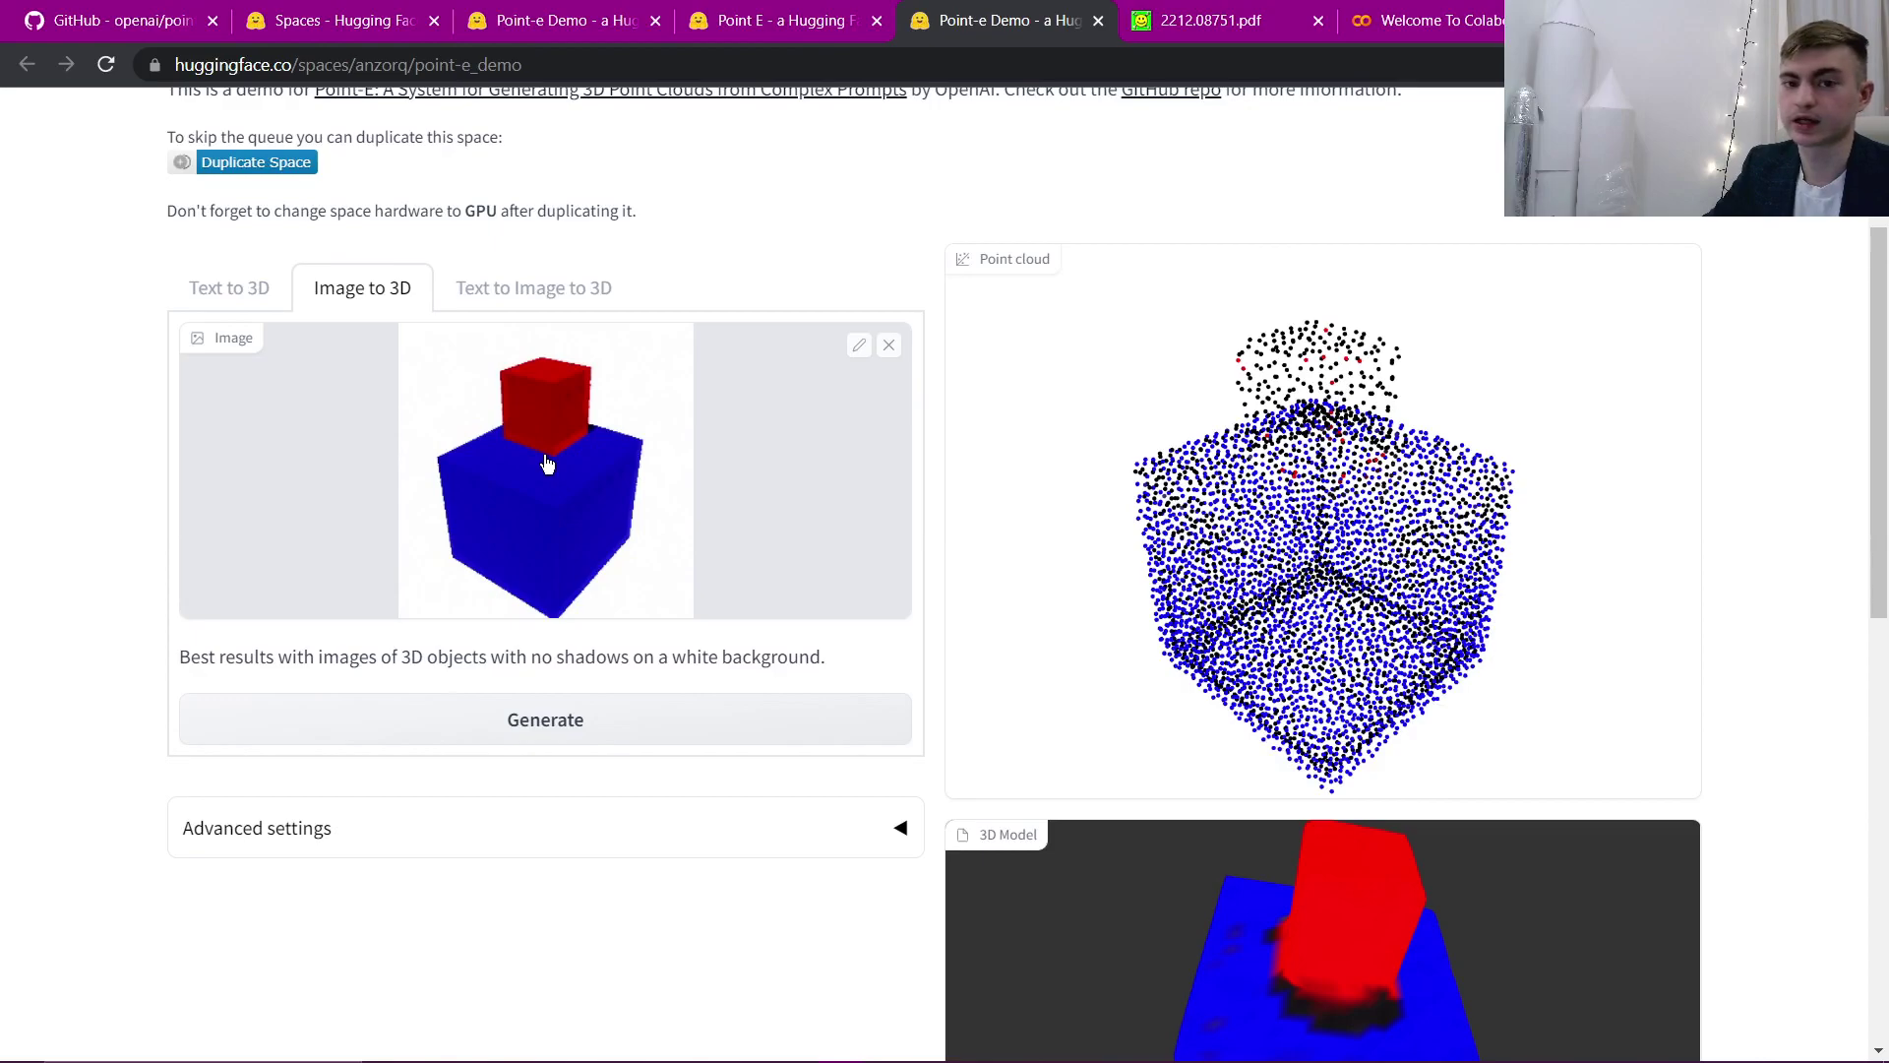
mouse_move(1336, 569)
drag(1248, 569, 1519, 561)
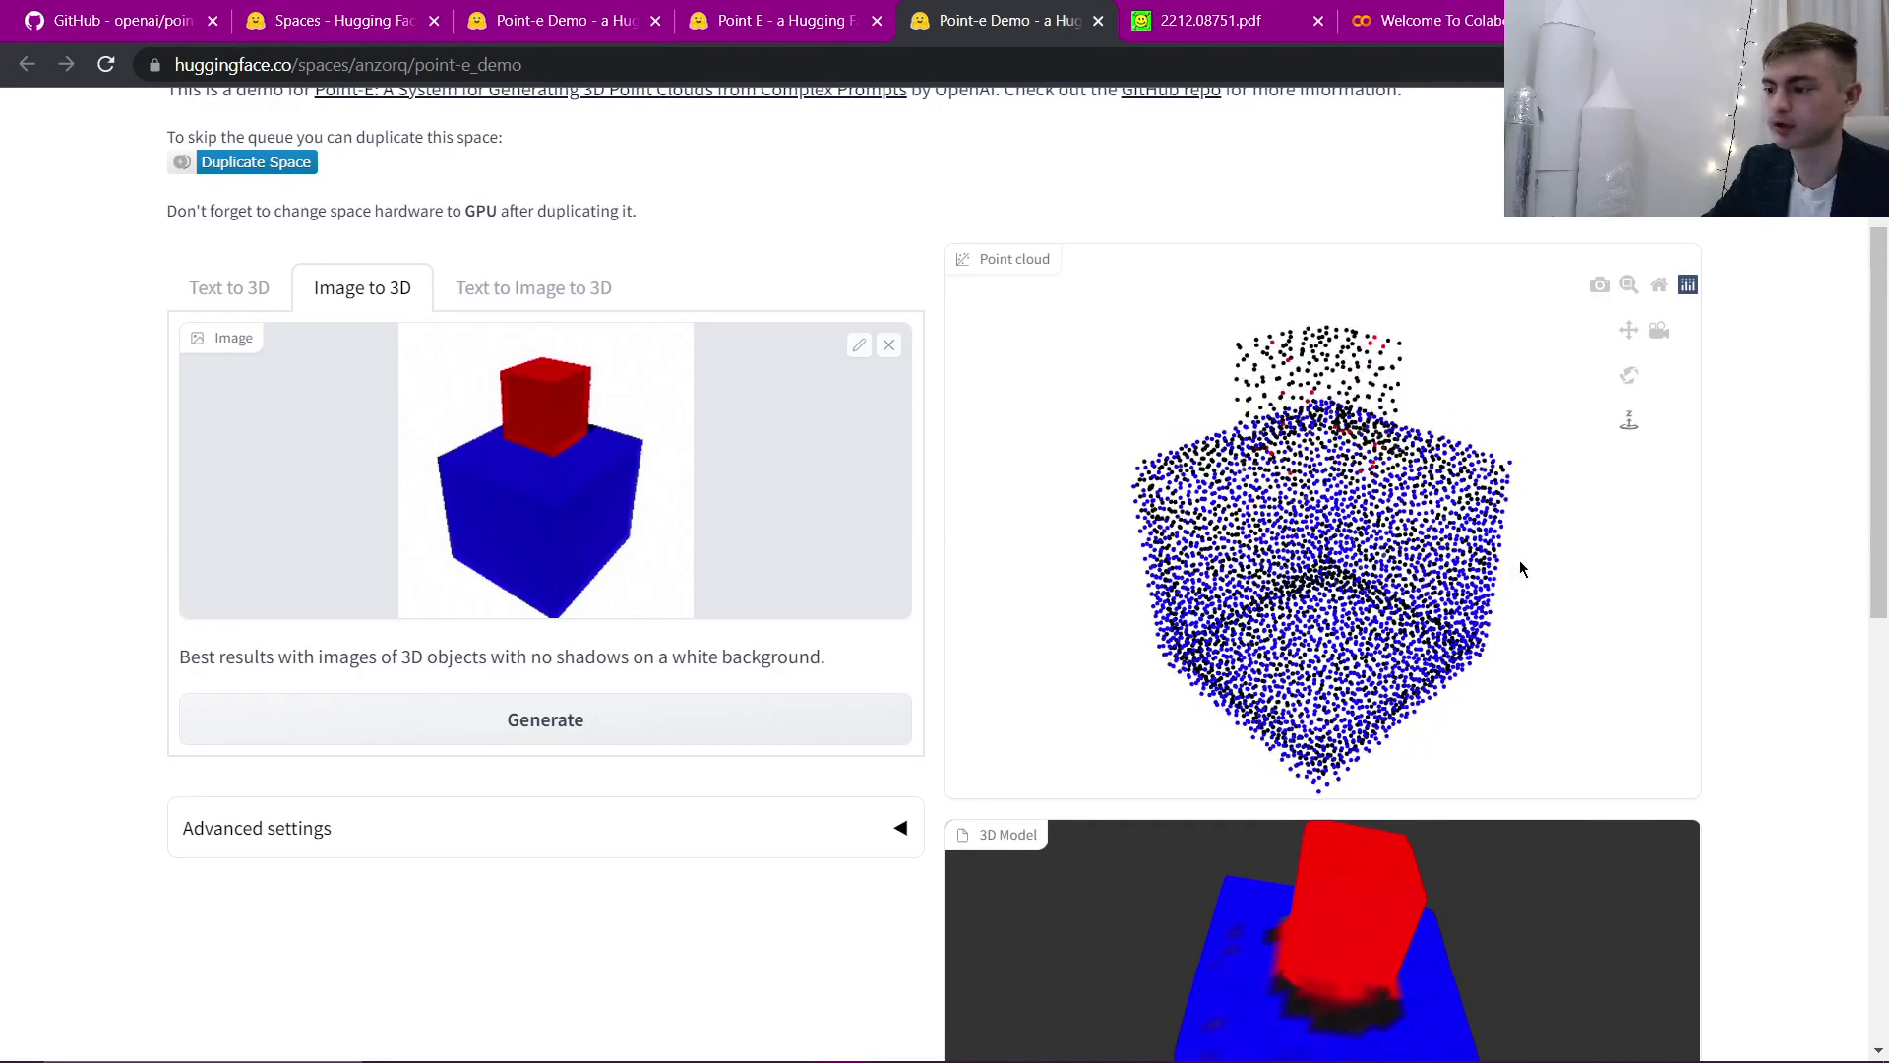
drag(1287, 596, 1437, 699)
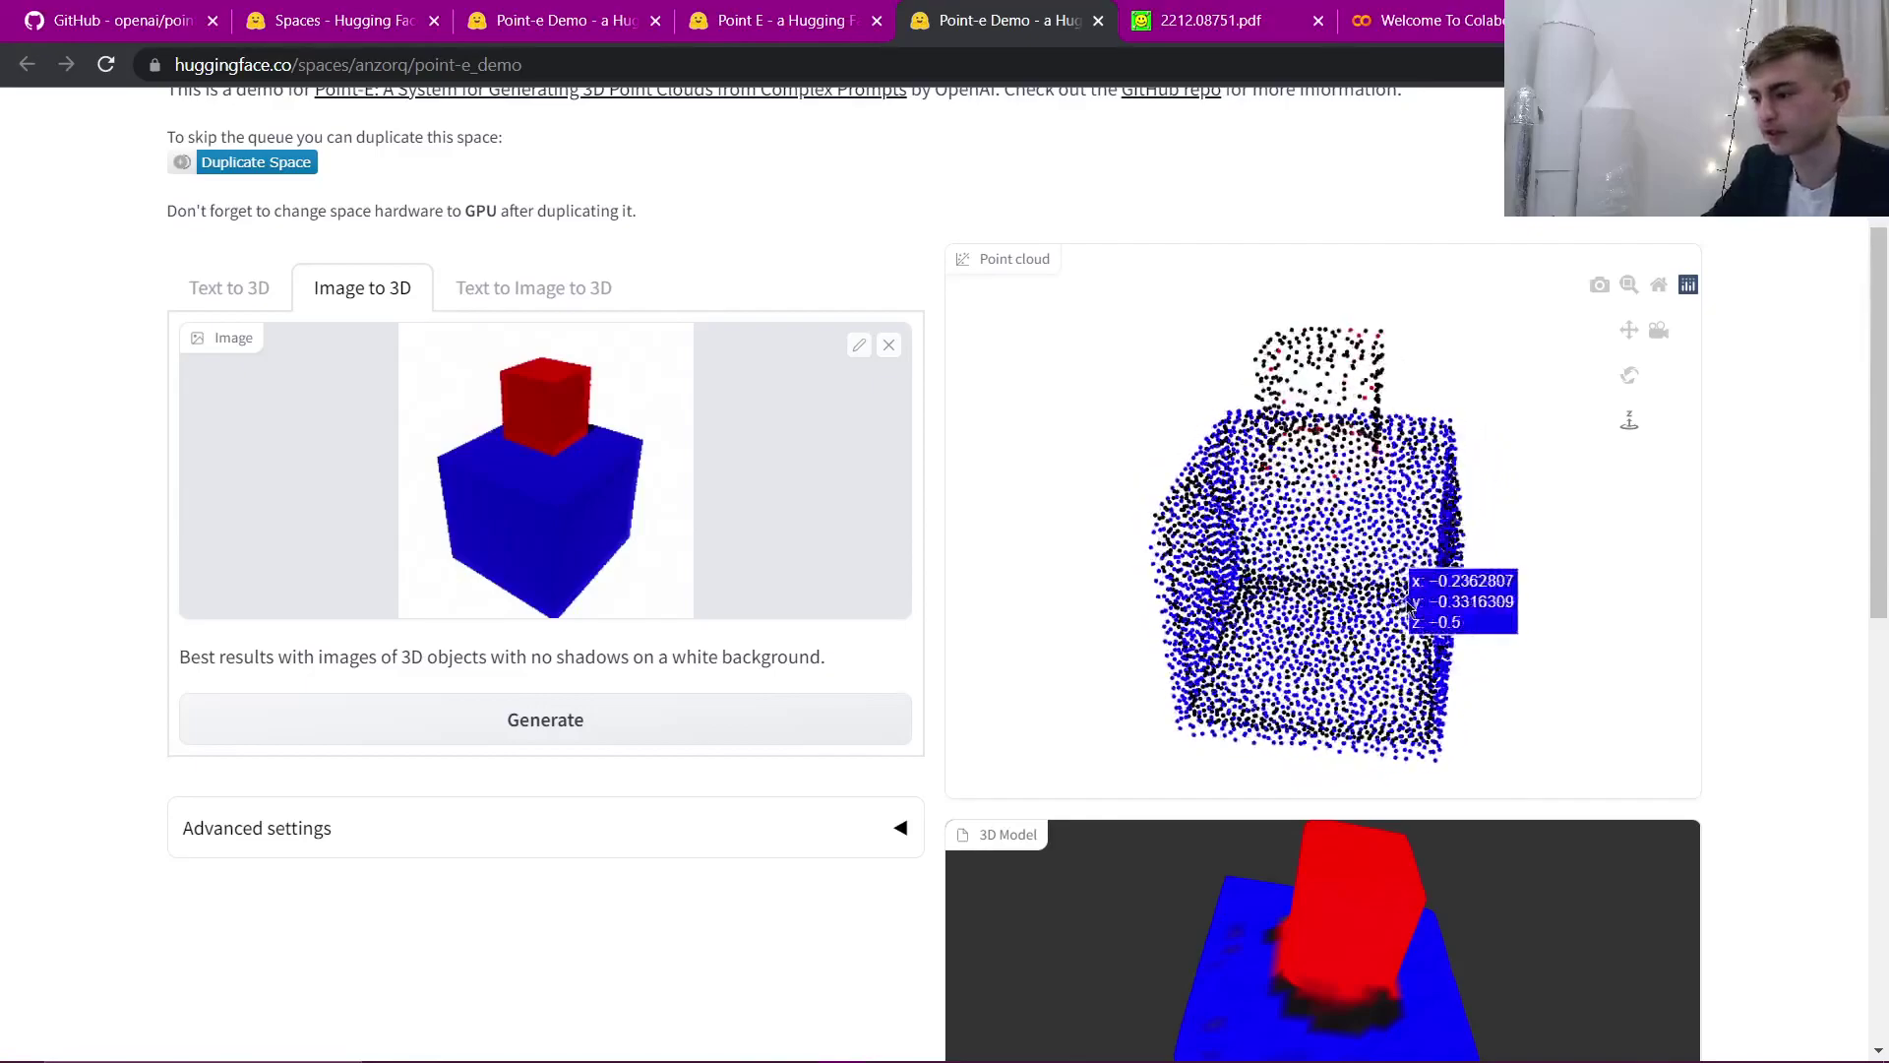
scroll(1752, 641, down, 3)
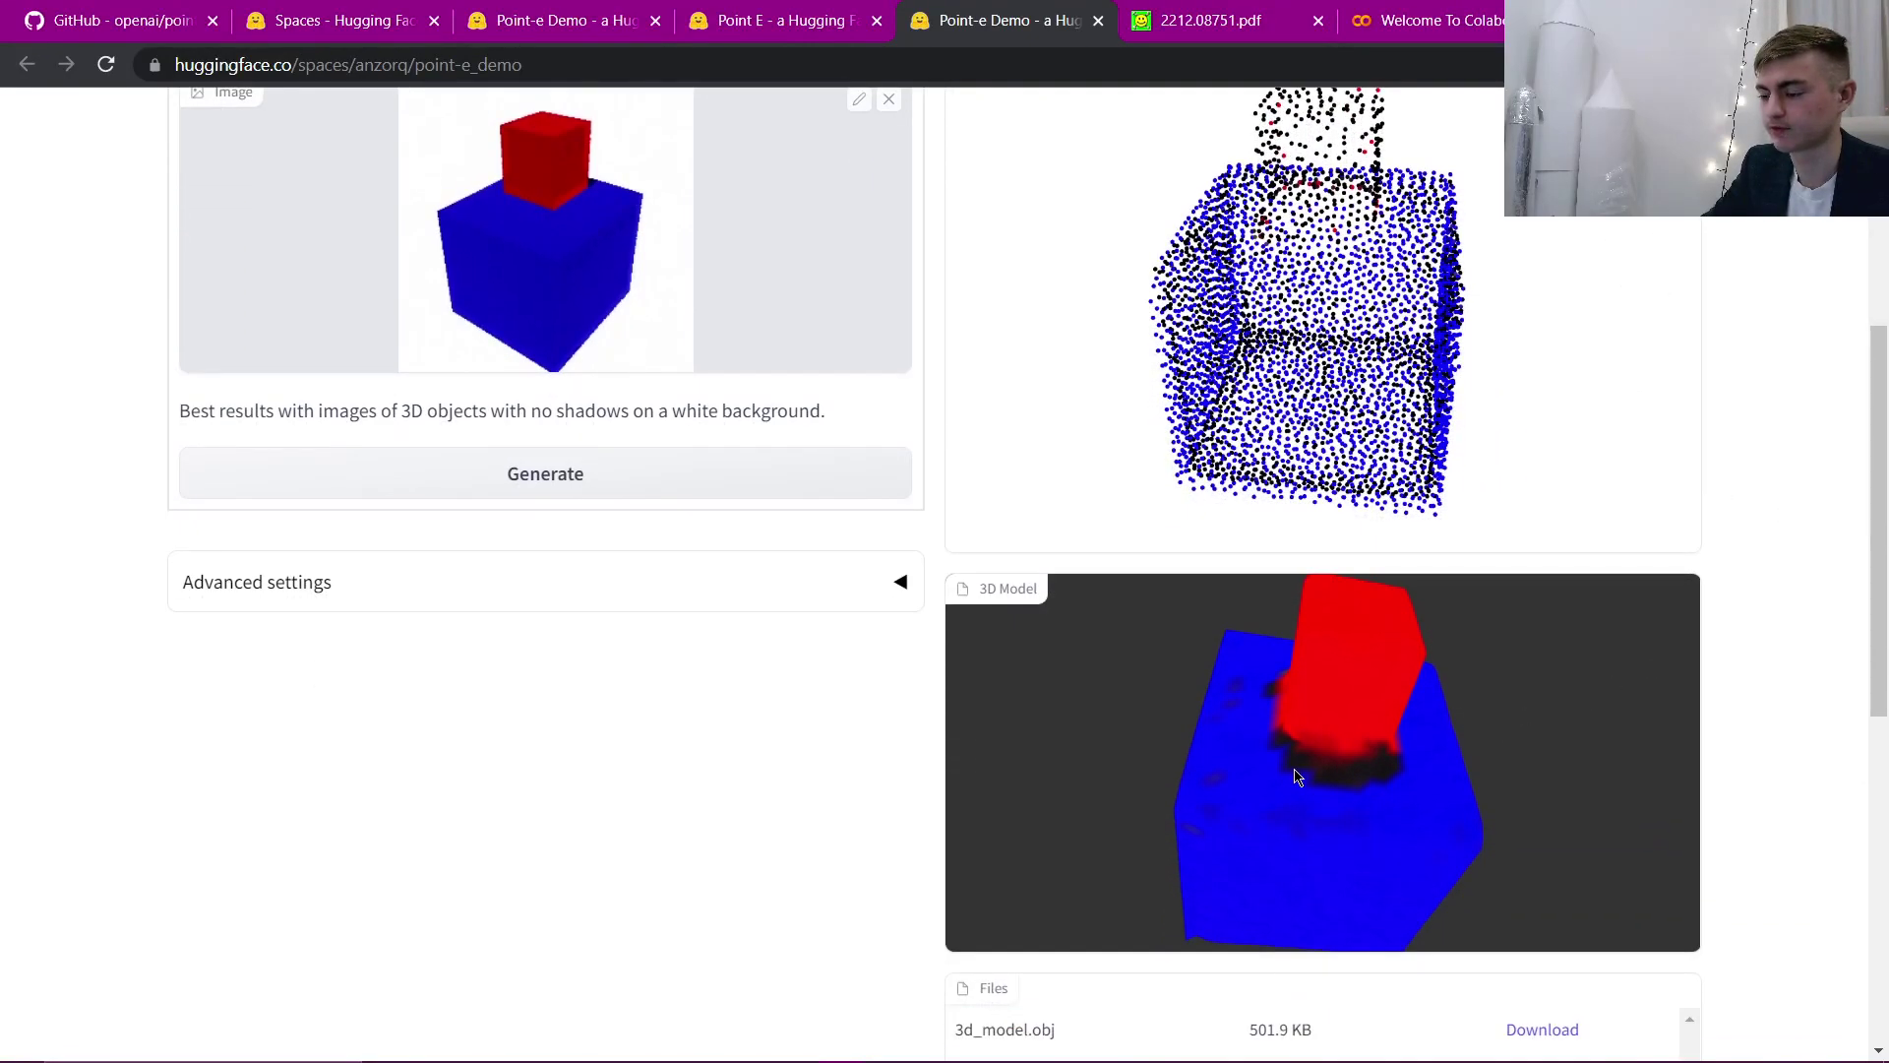
drag(1295, 776, 1290, 712)
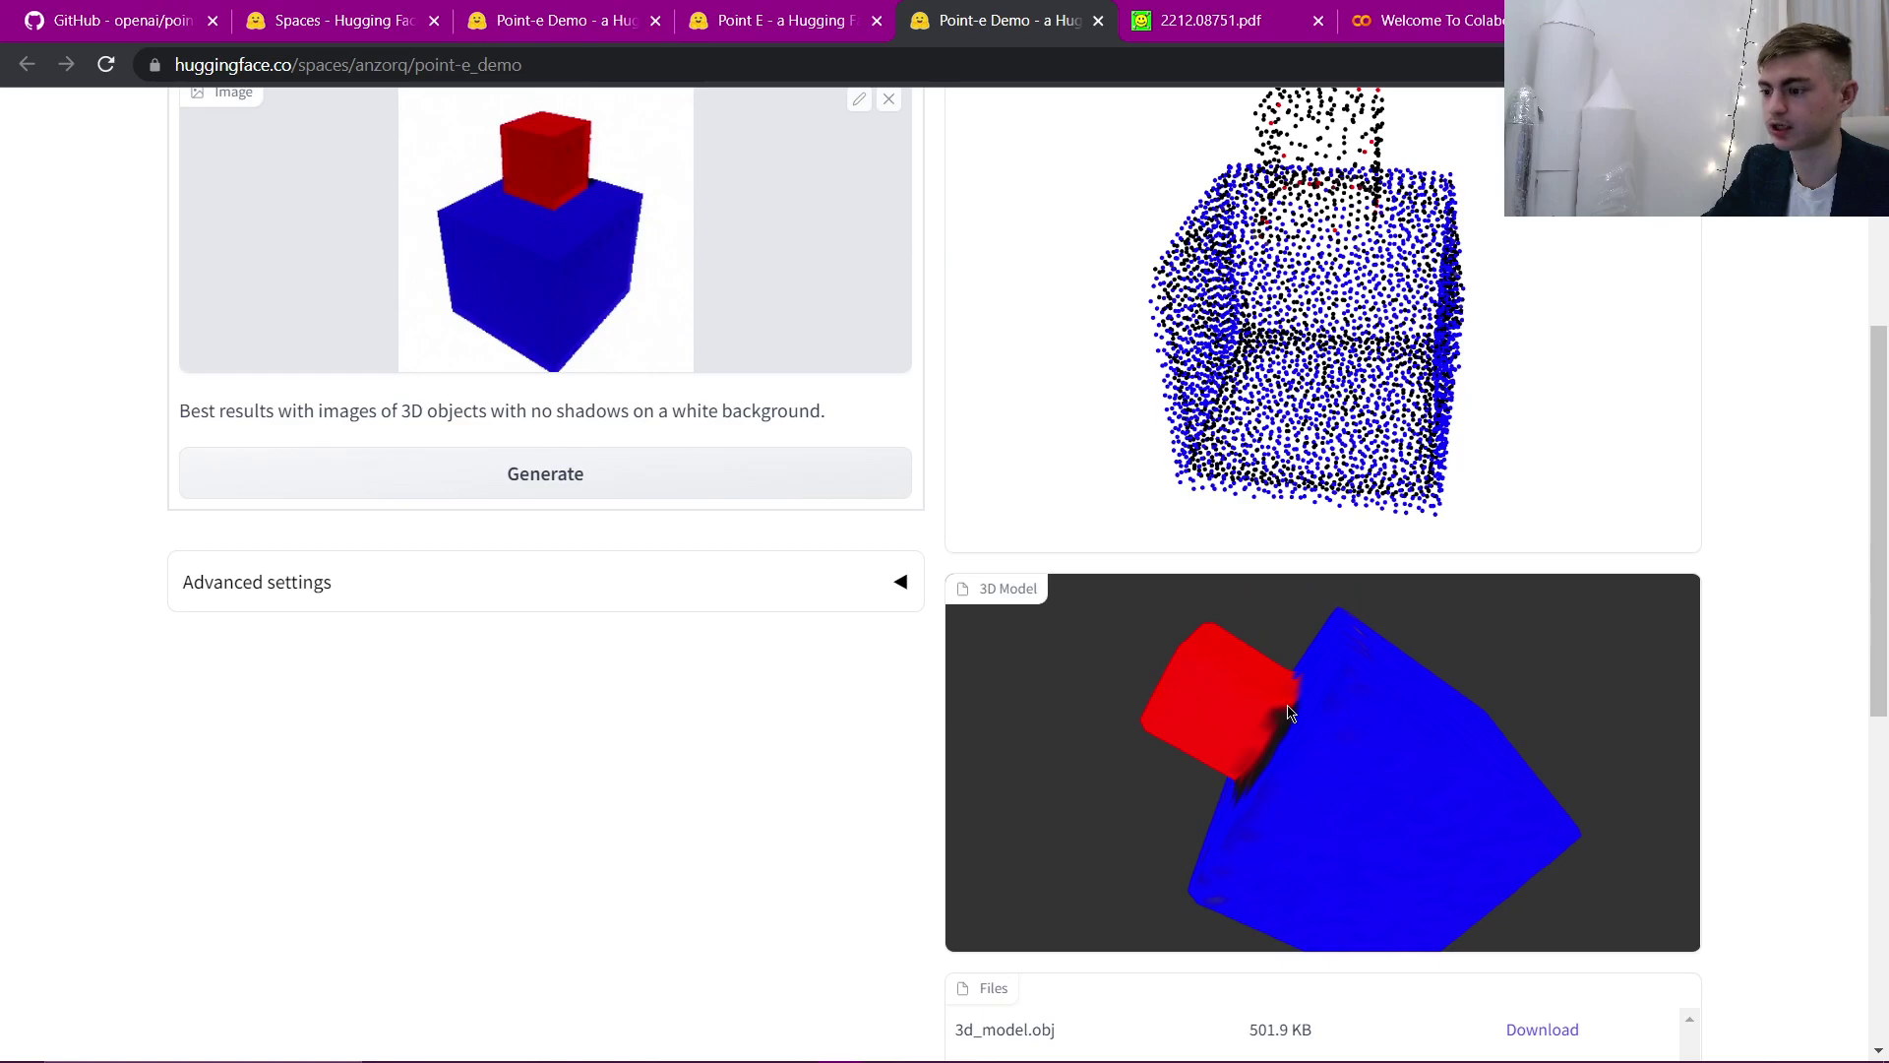
scroll(1840, 802, down, 1)
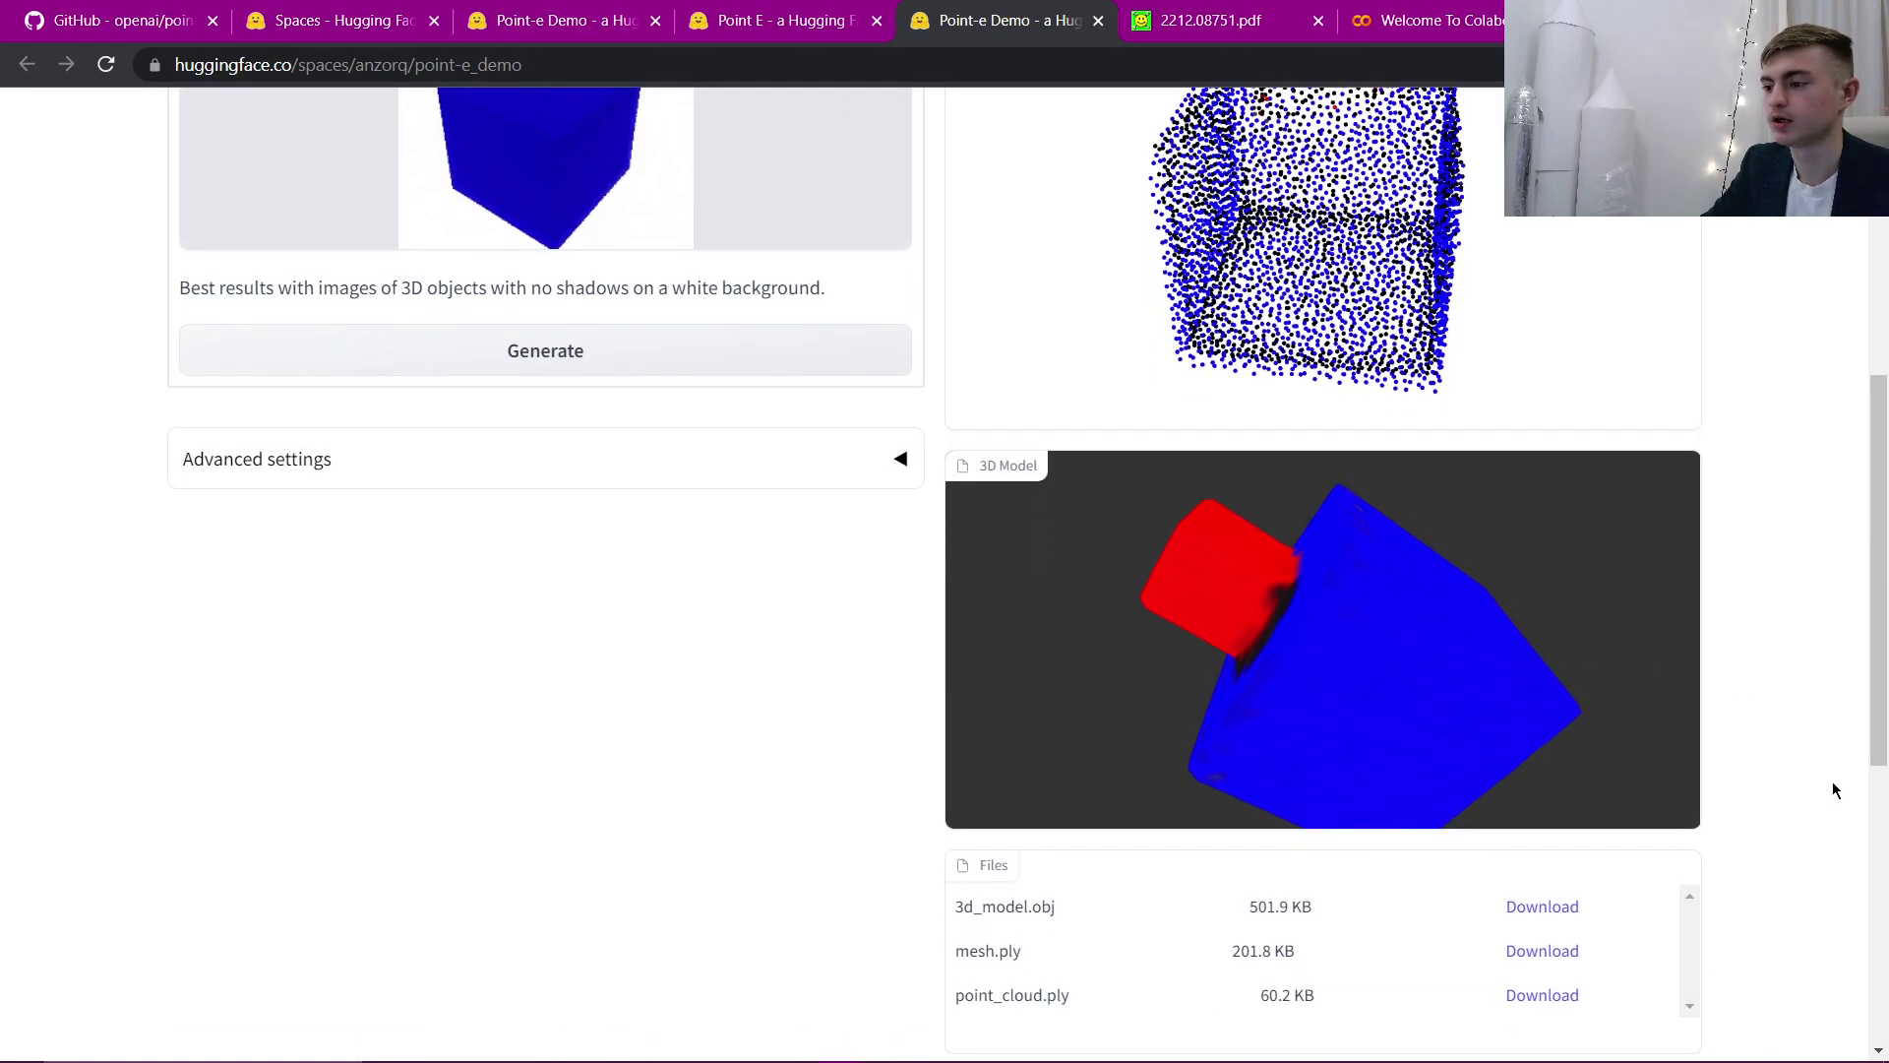
scroll(1834, 789, up, 1)
scroll(1834, 789, up, 2)
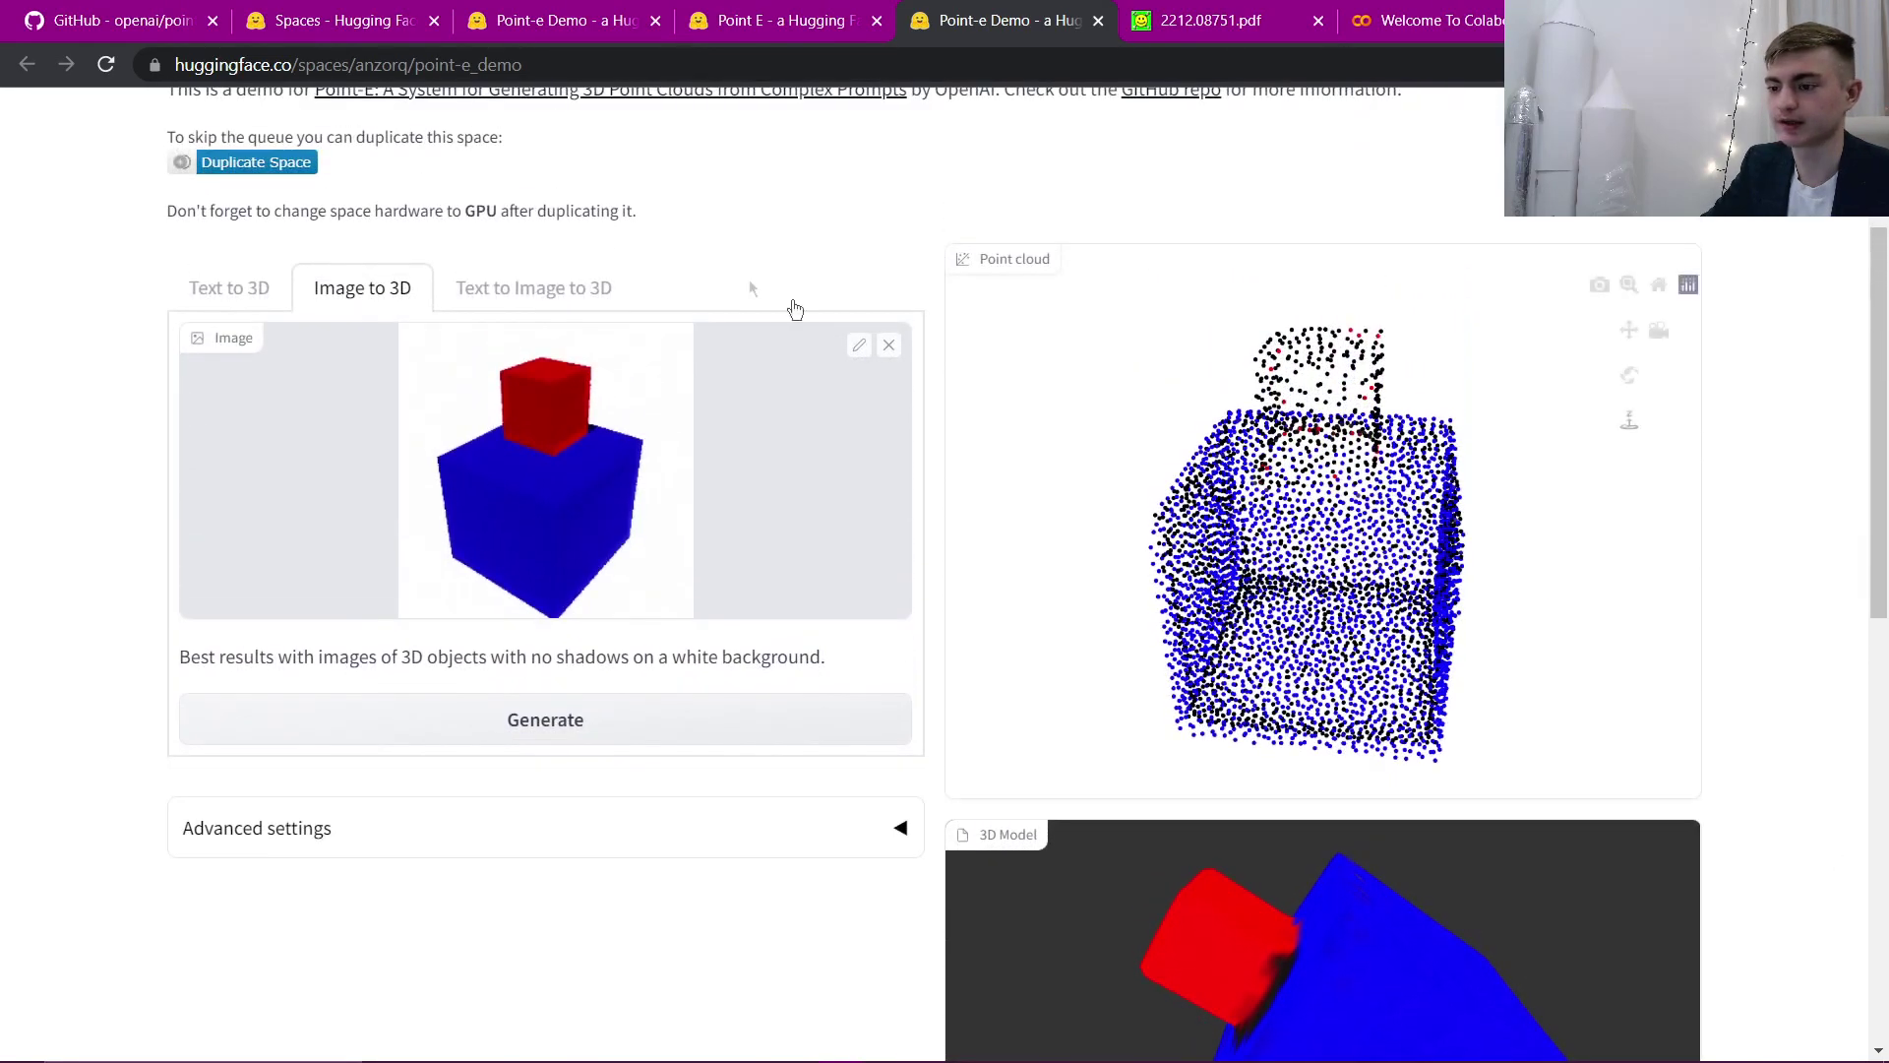
Step: In Text to Image to 3D mode, generate an image from the prompt 'car'
click(472, 307)
click(383, 476)
text(car)
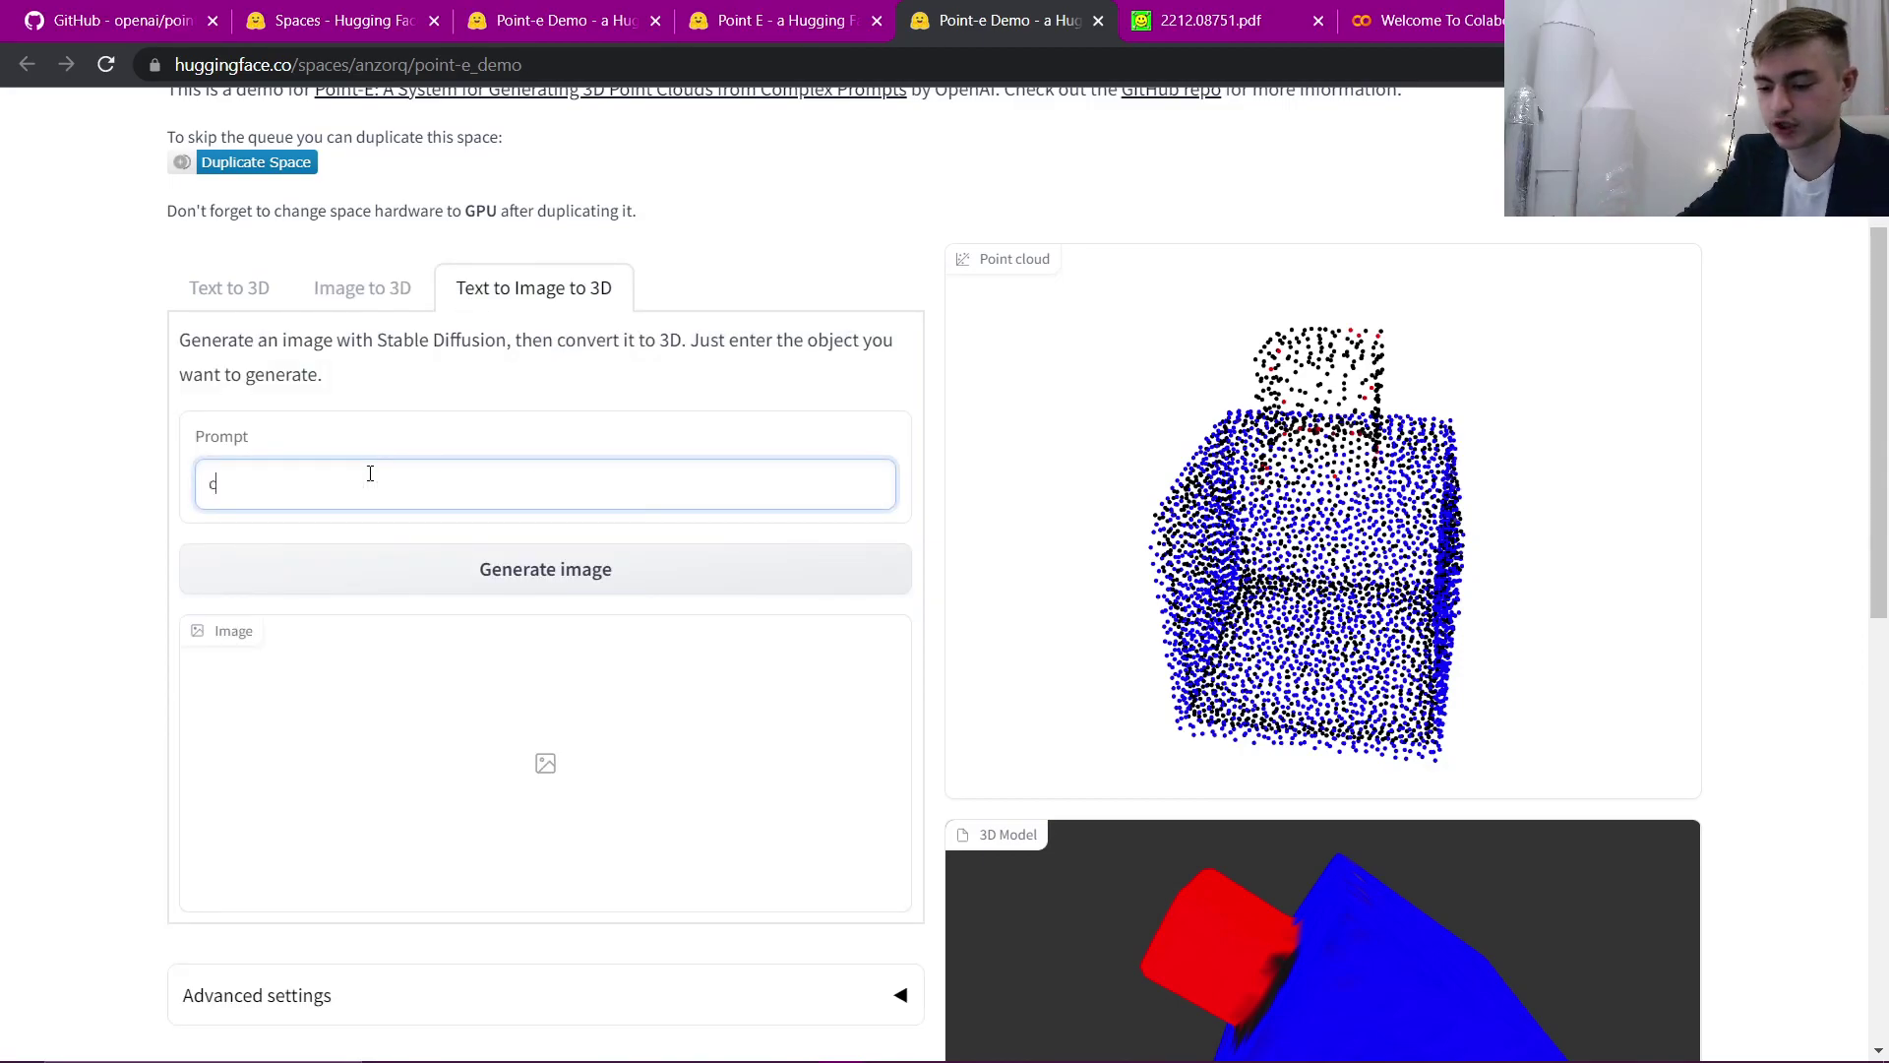
click(453, 590)
Step: Send the generated white car image for conversion to 3D
scroll(454, 589, down, 1)
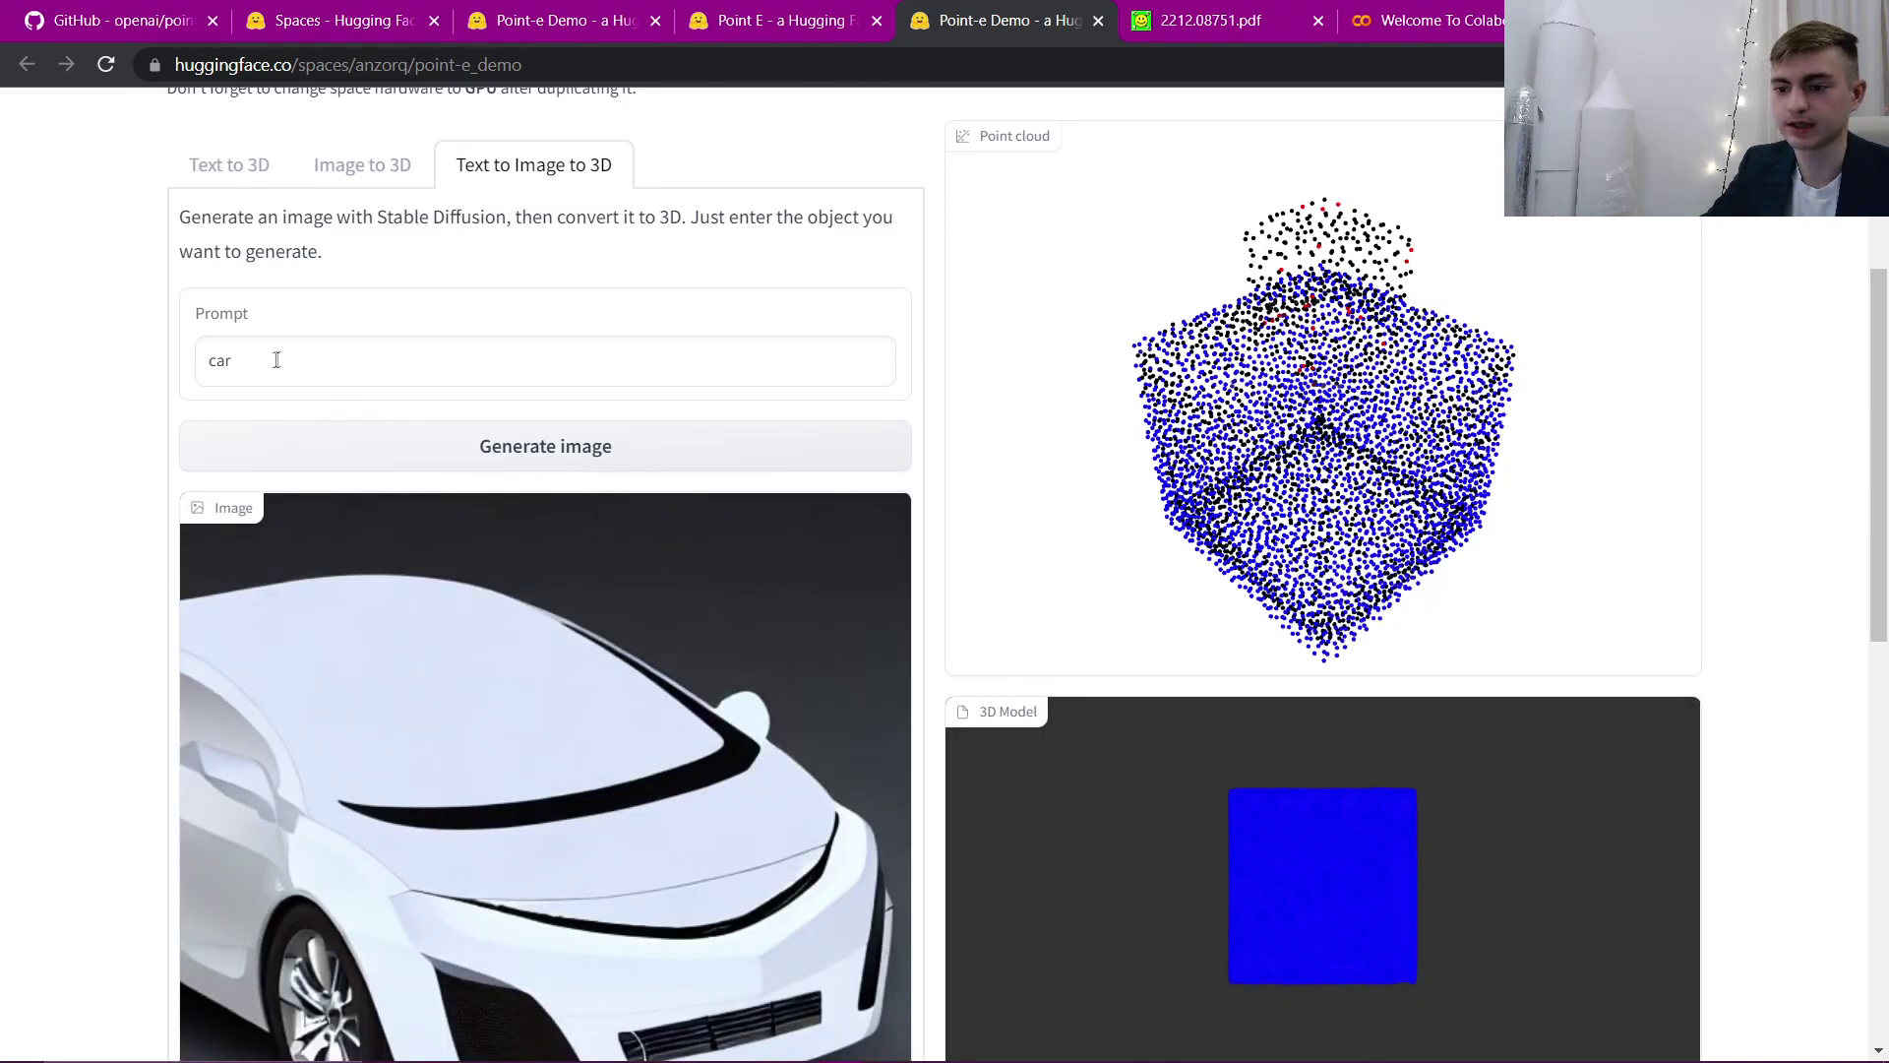
scroll(173, 558, down, 3)
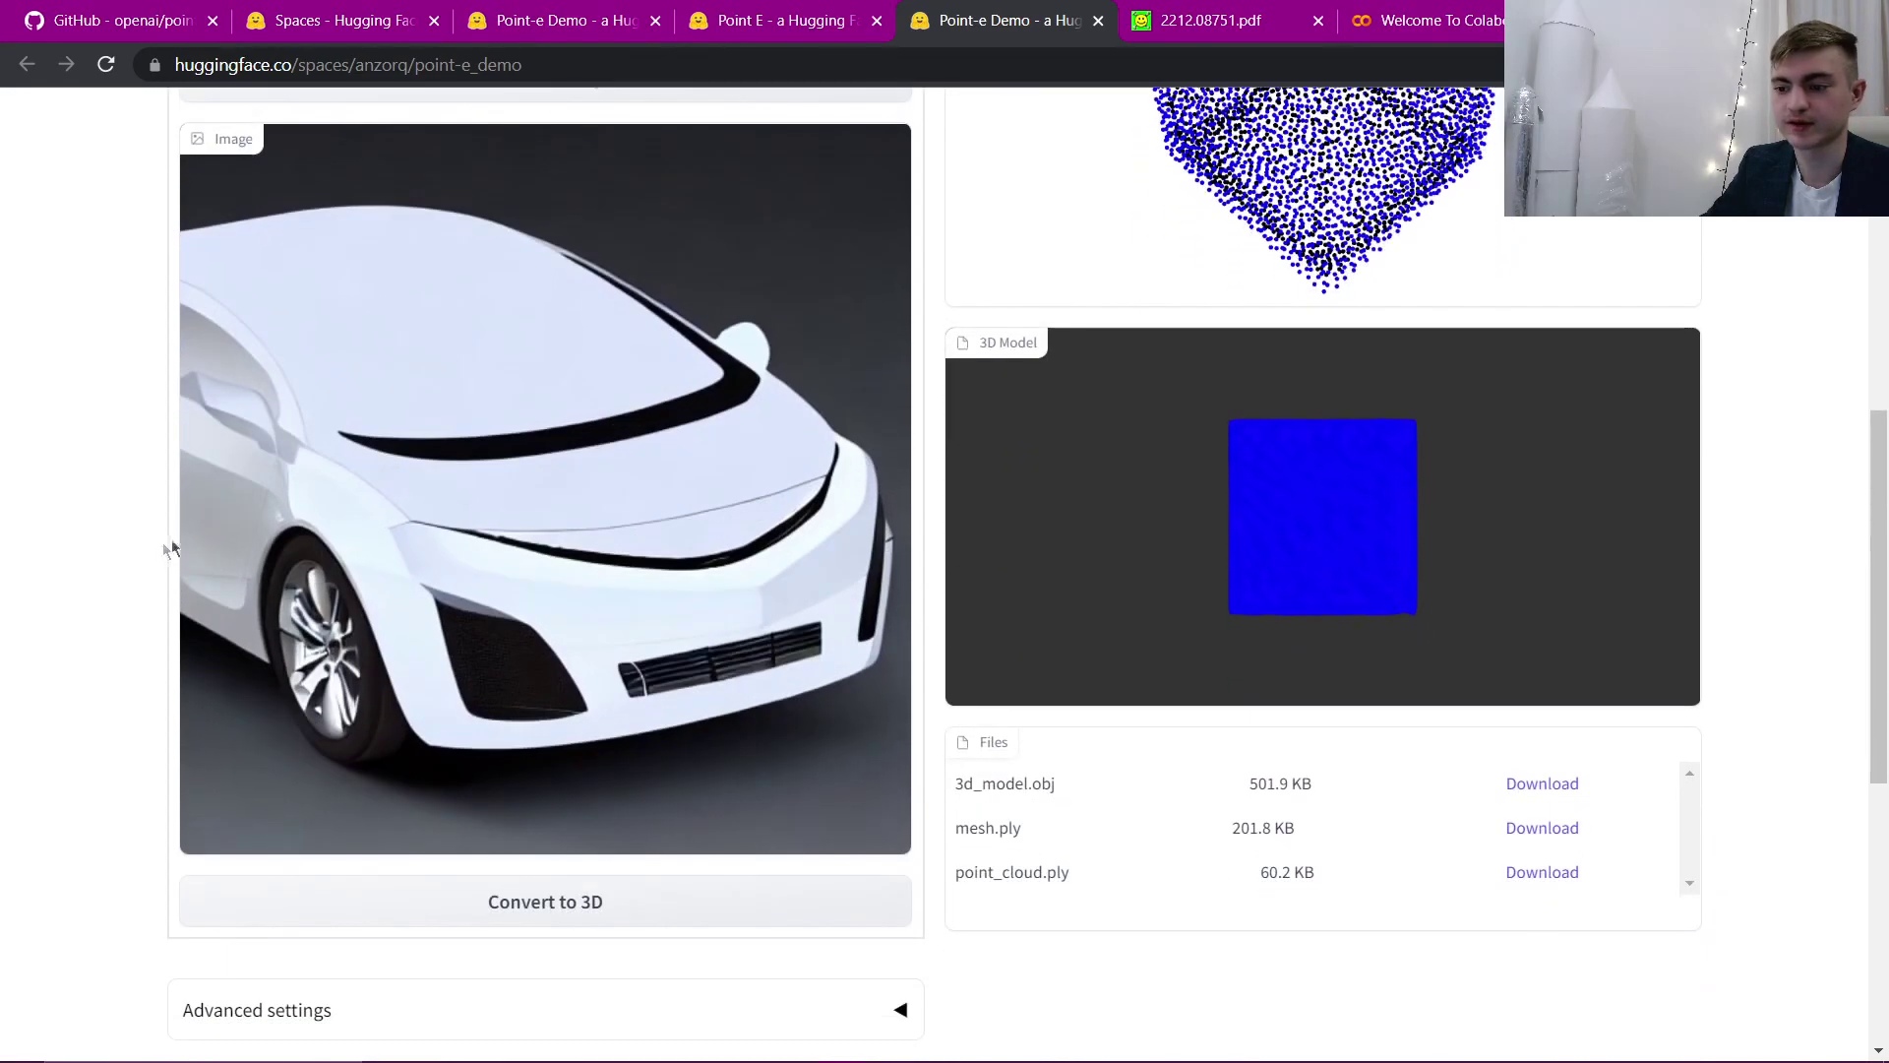
click(527, 921)
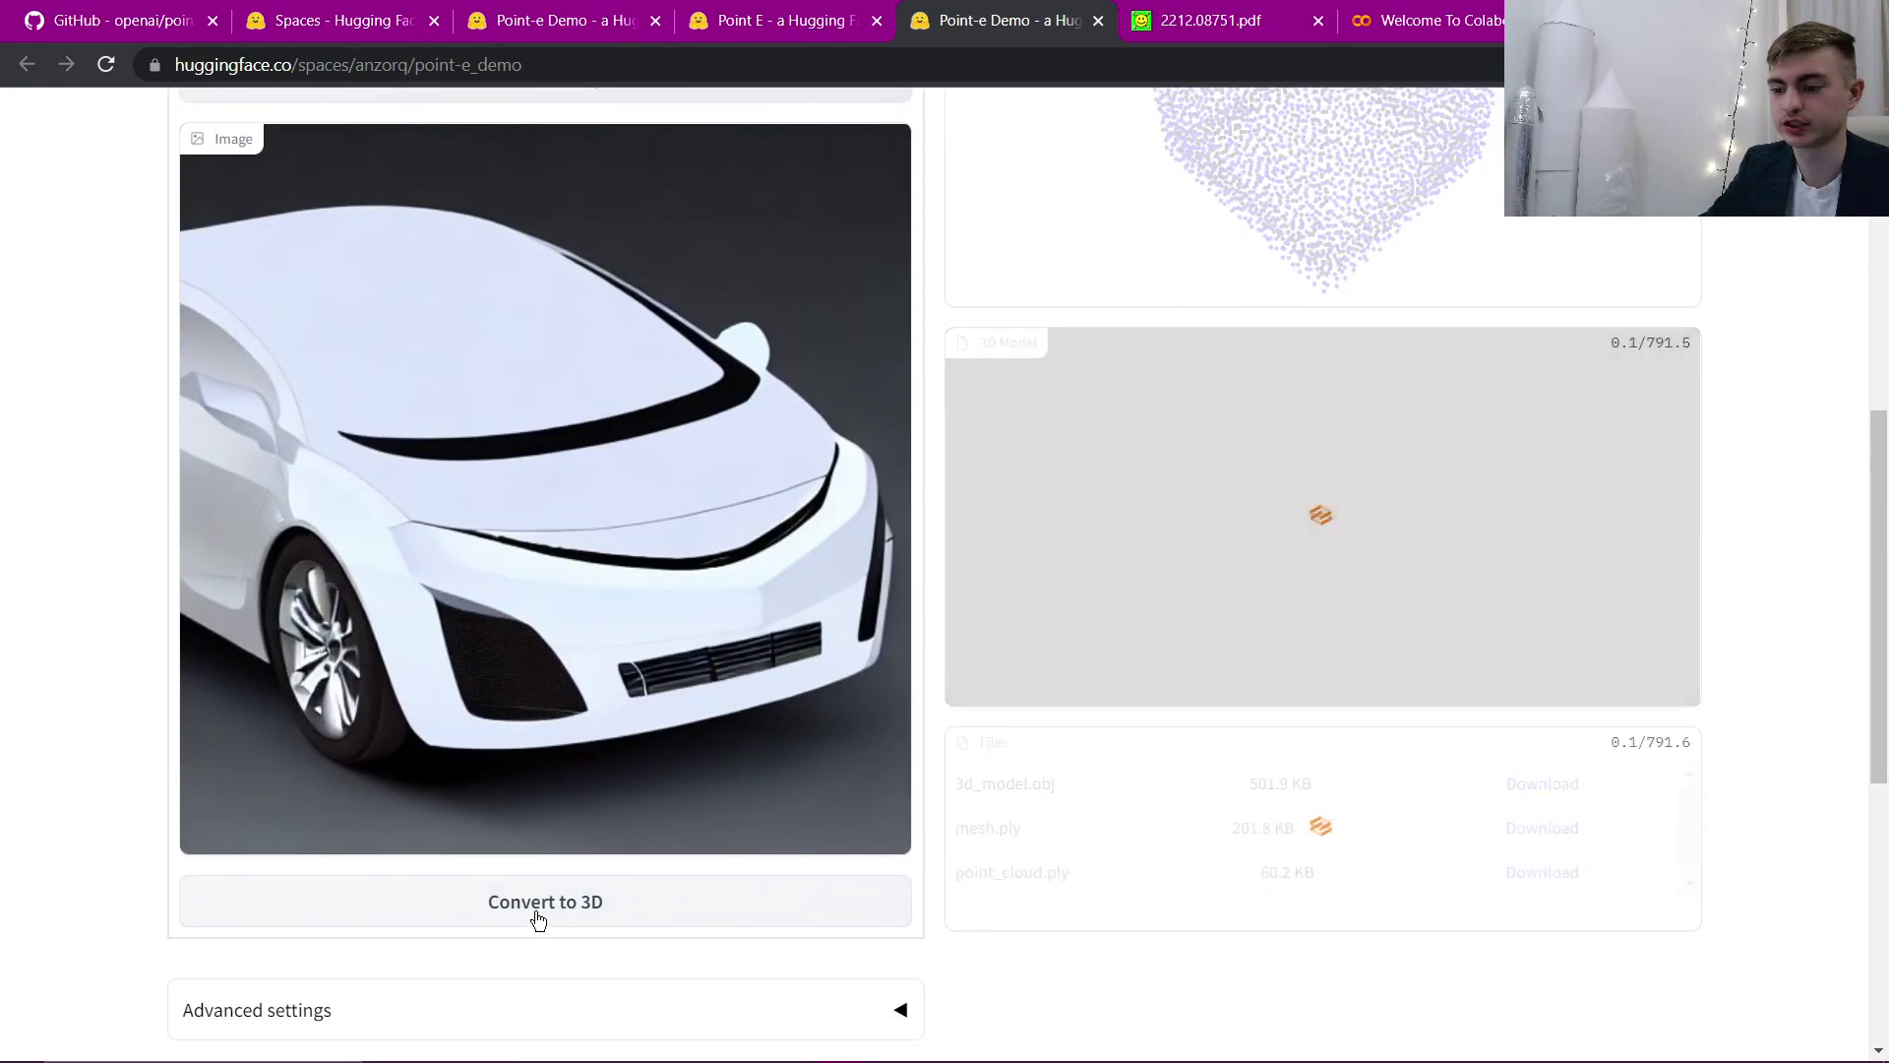
scroll(521, 688, up, 1)
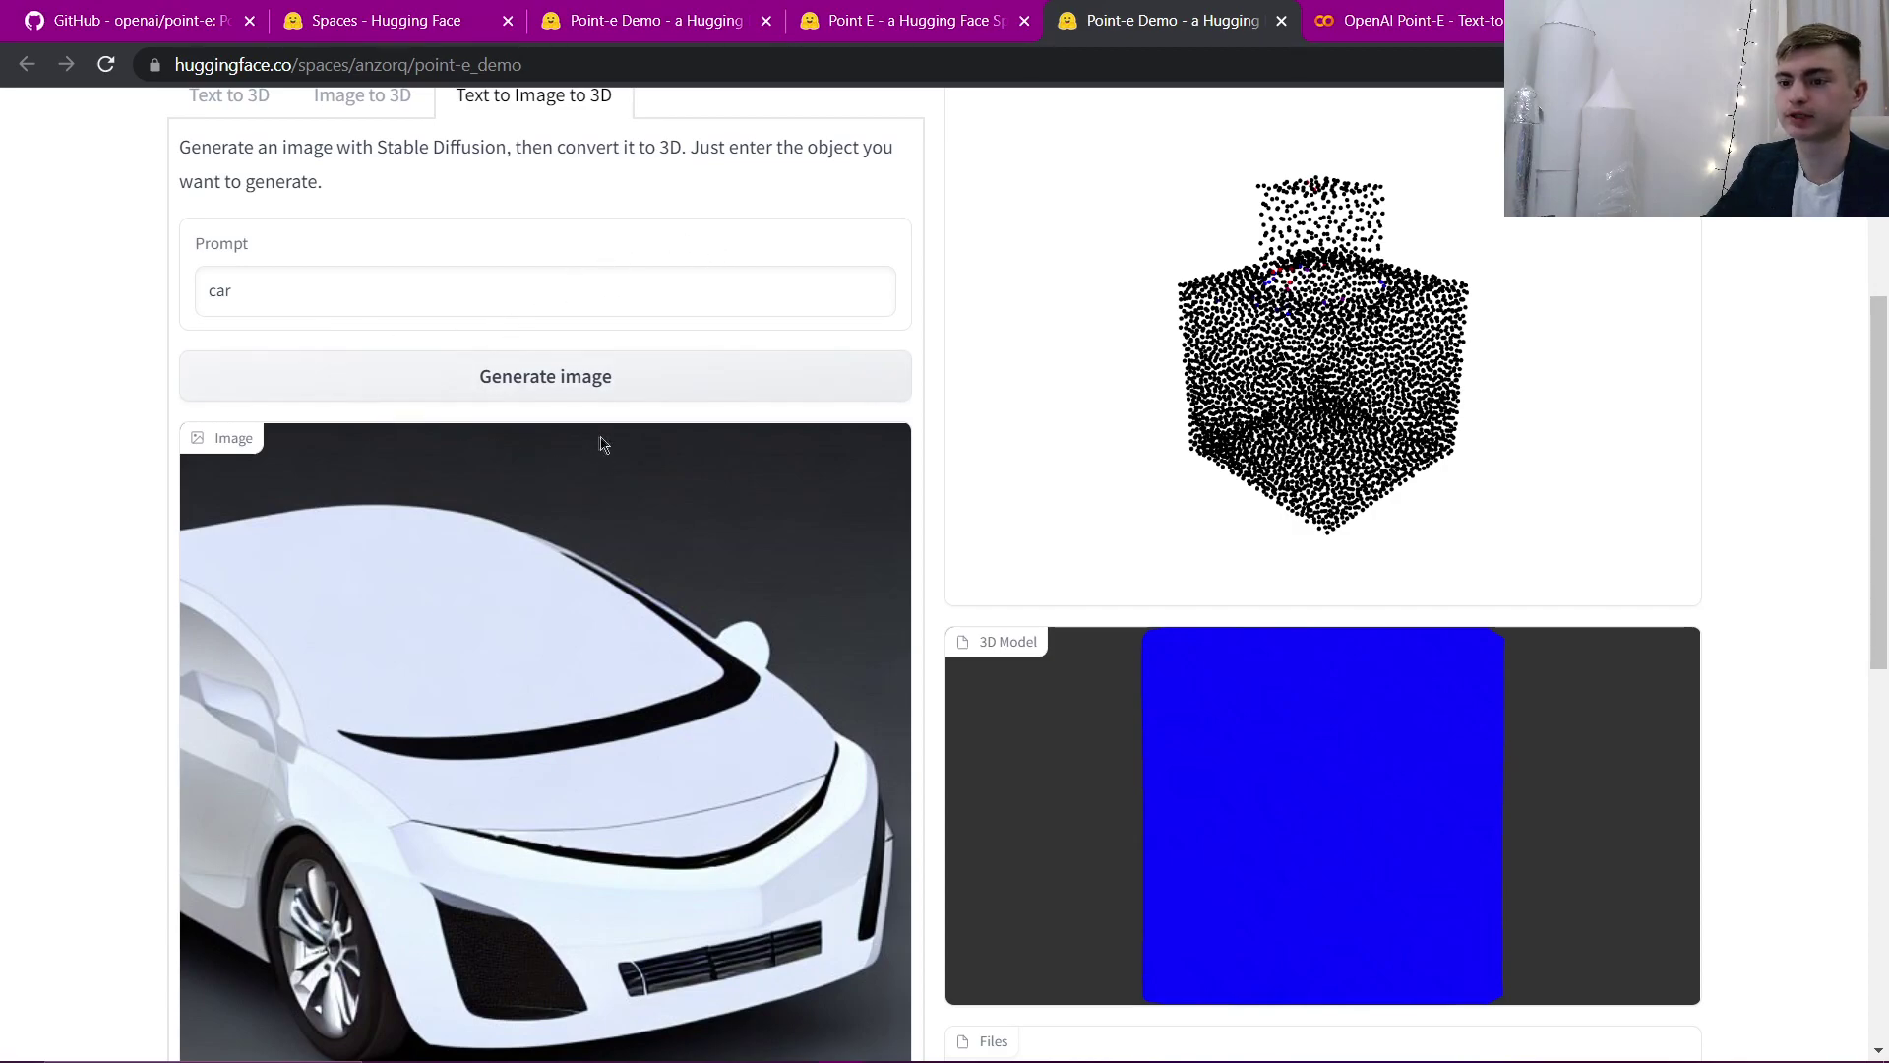
click(1427, 22)
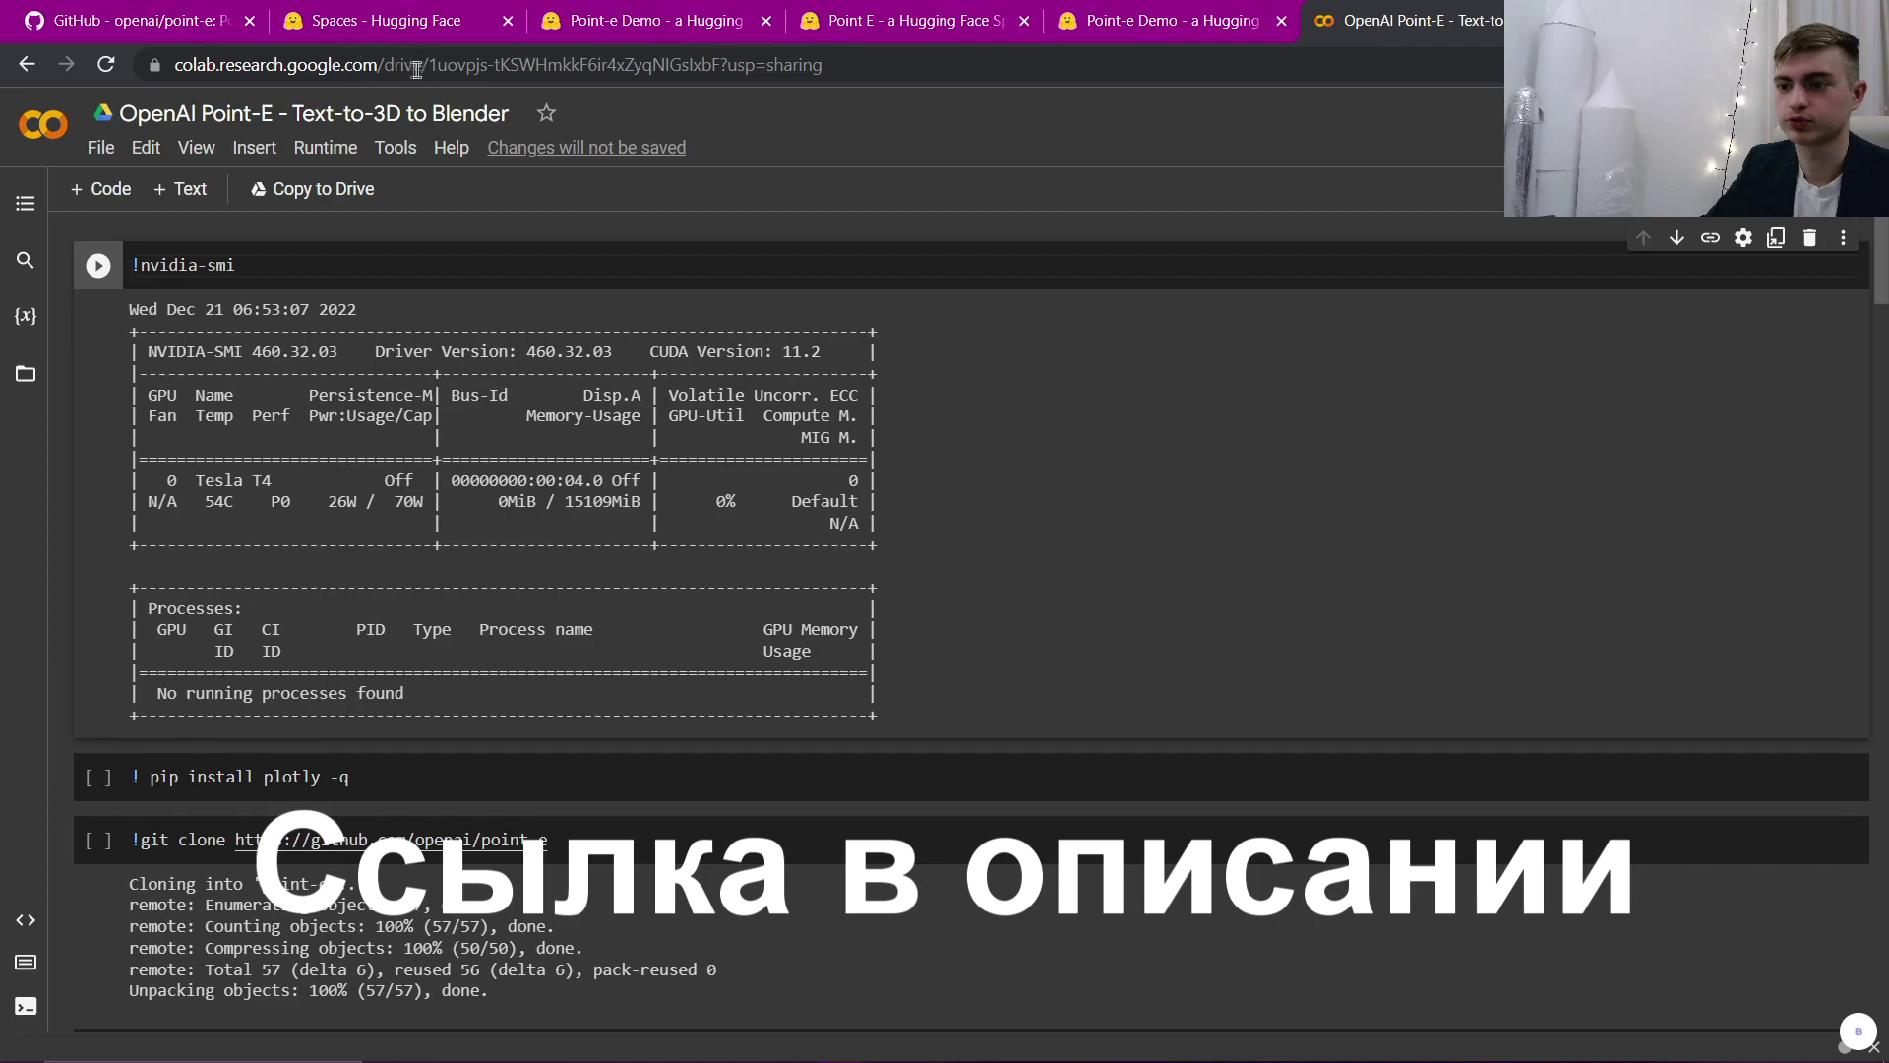
mouse_move(487, 265)
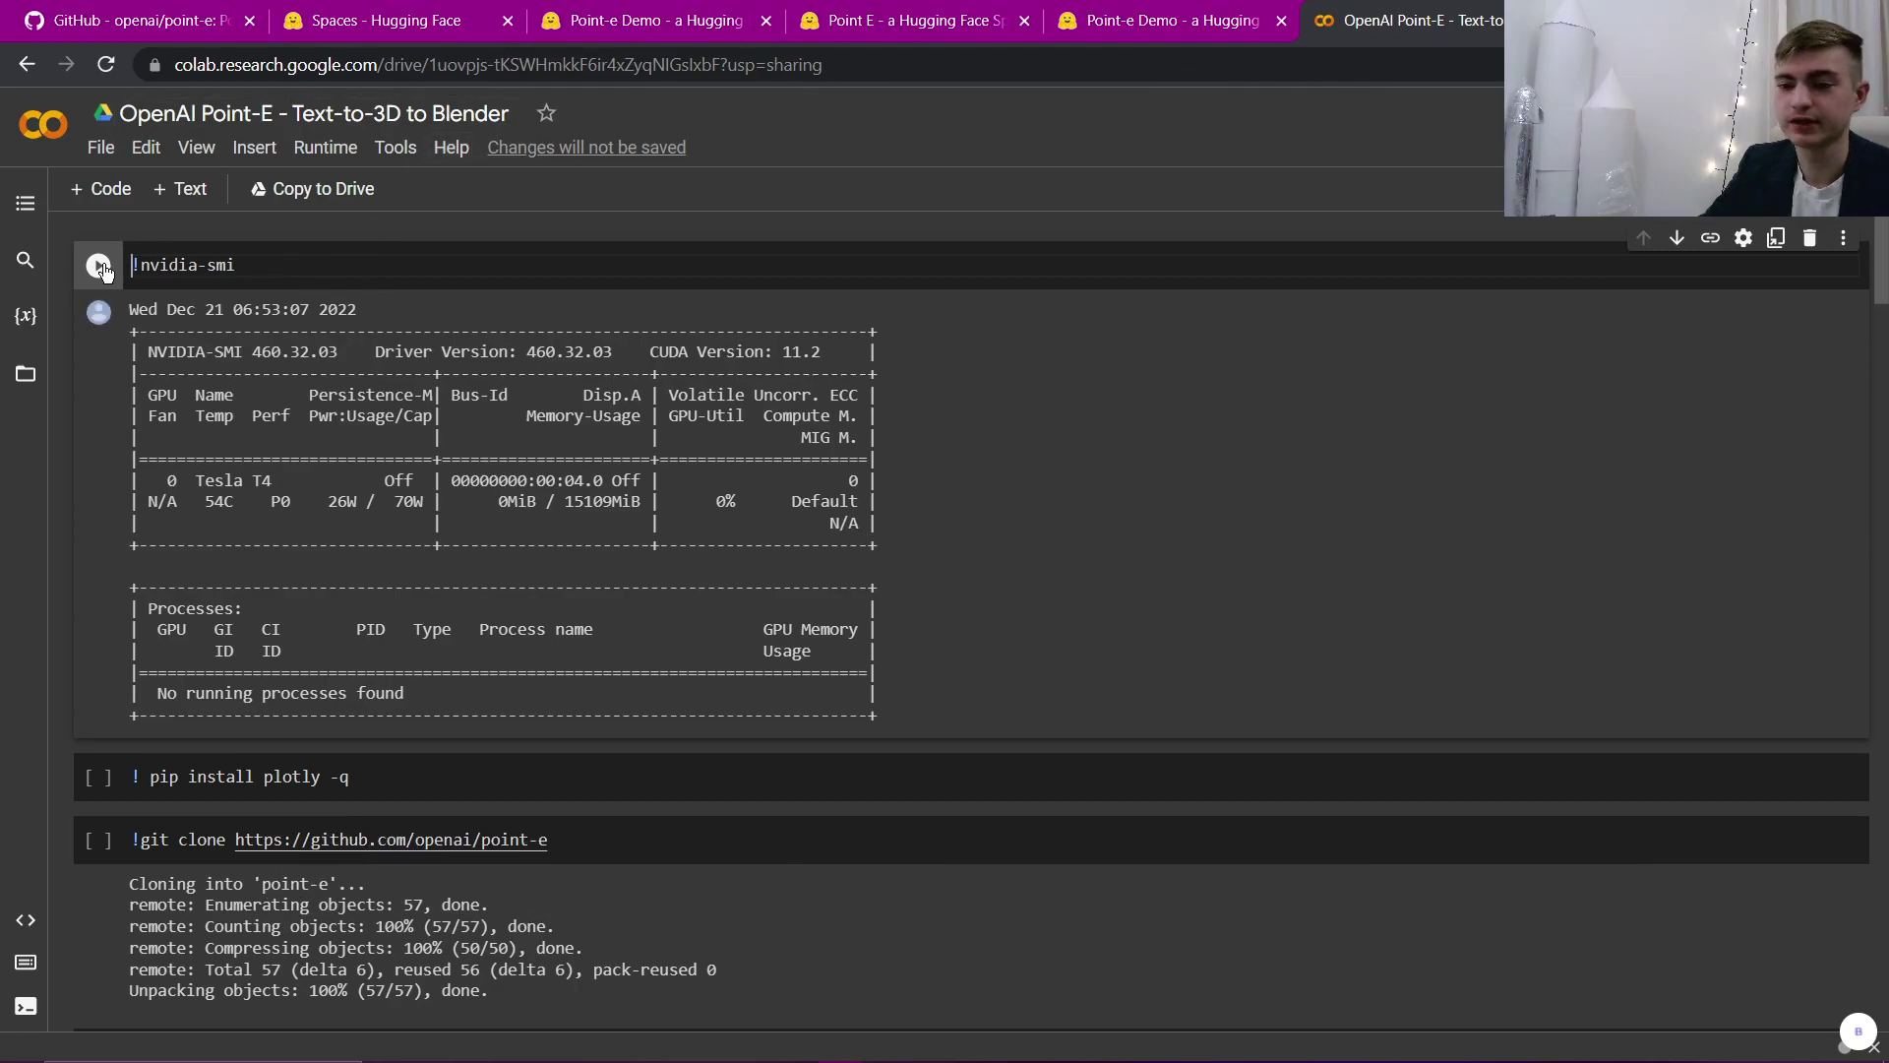
Step: Run the nvidia-smi cell to check the GPU, accepting the notebook warning
scroll(107, 442, down, 4)
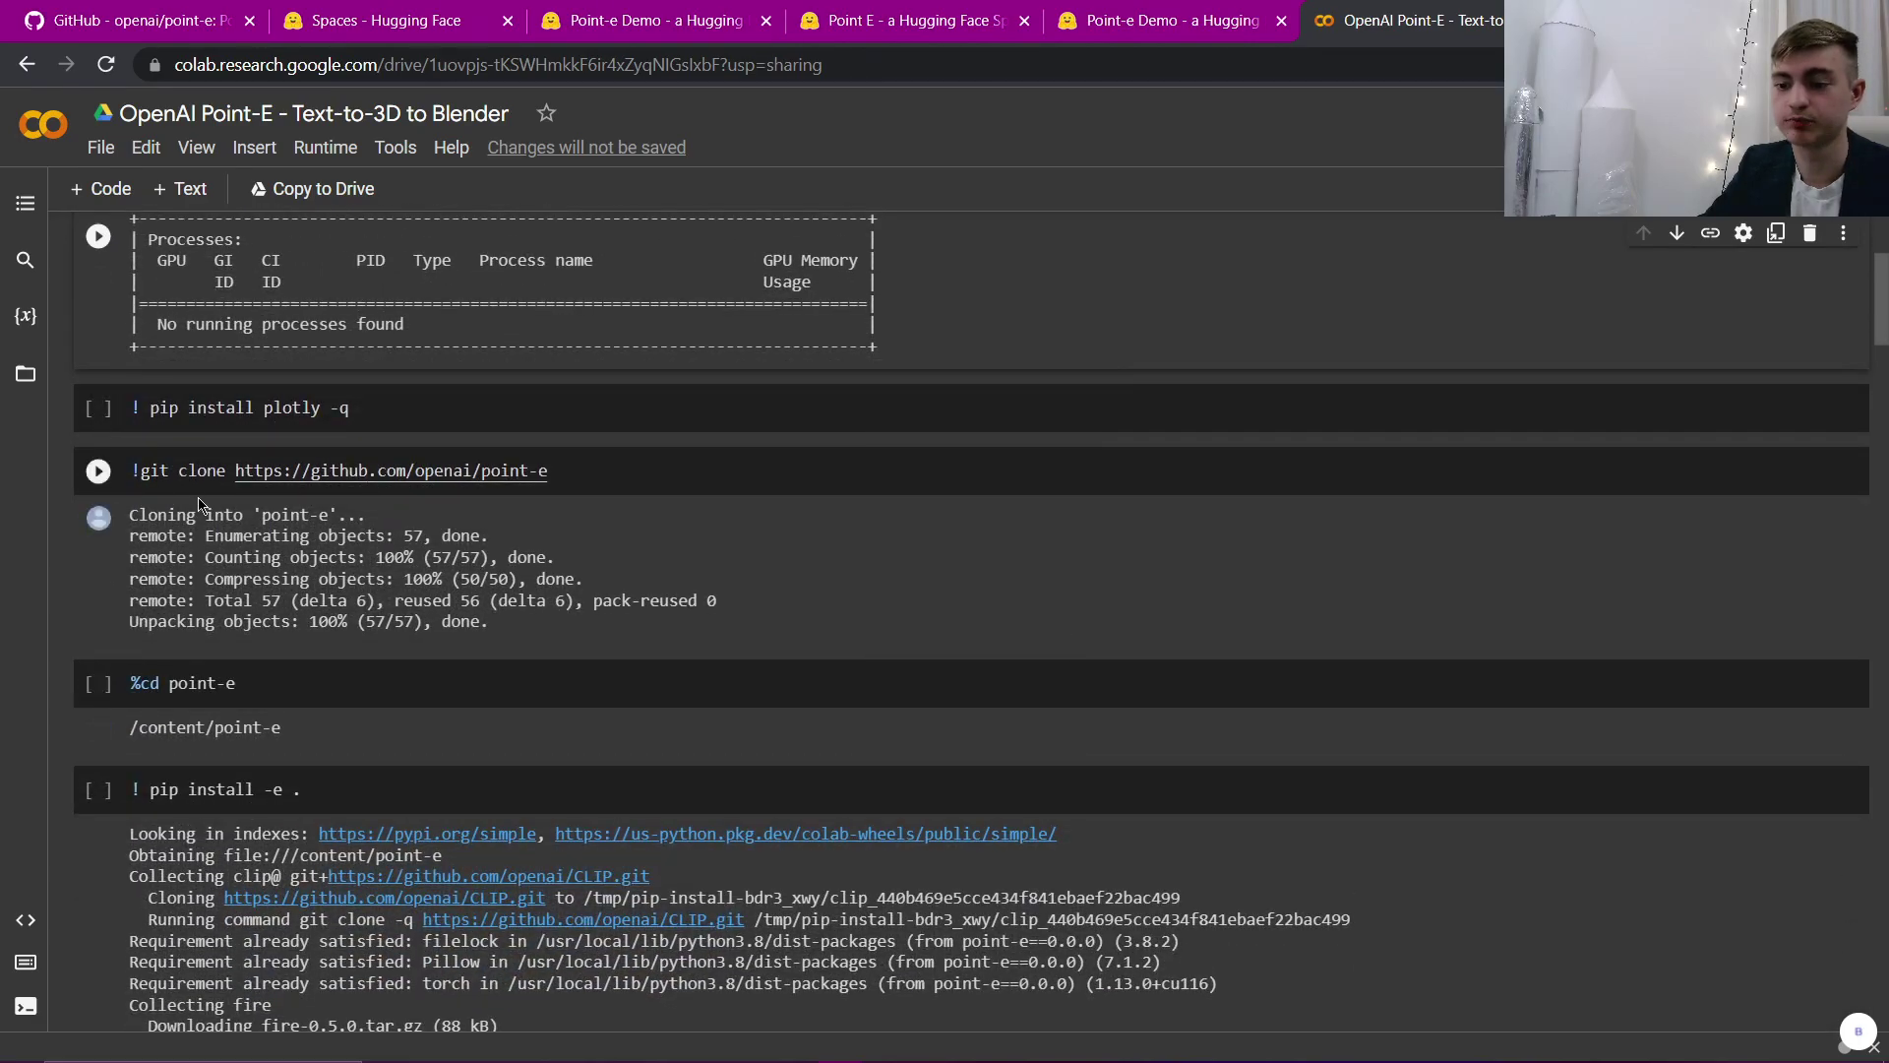
scroll(93, 443, up, 4)
click(100, 265)
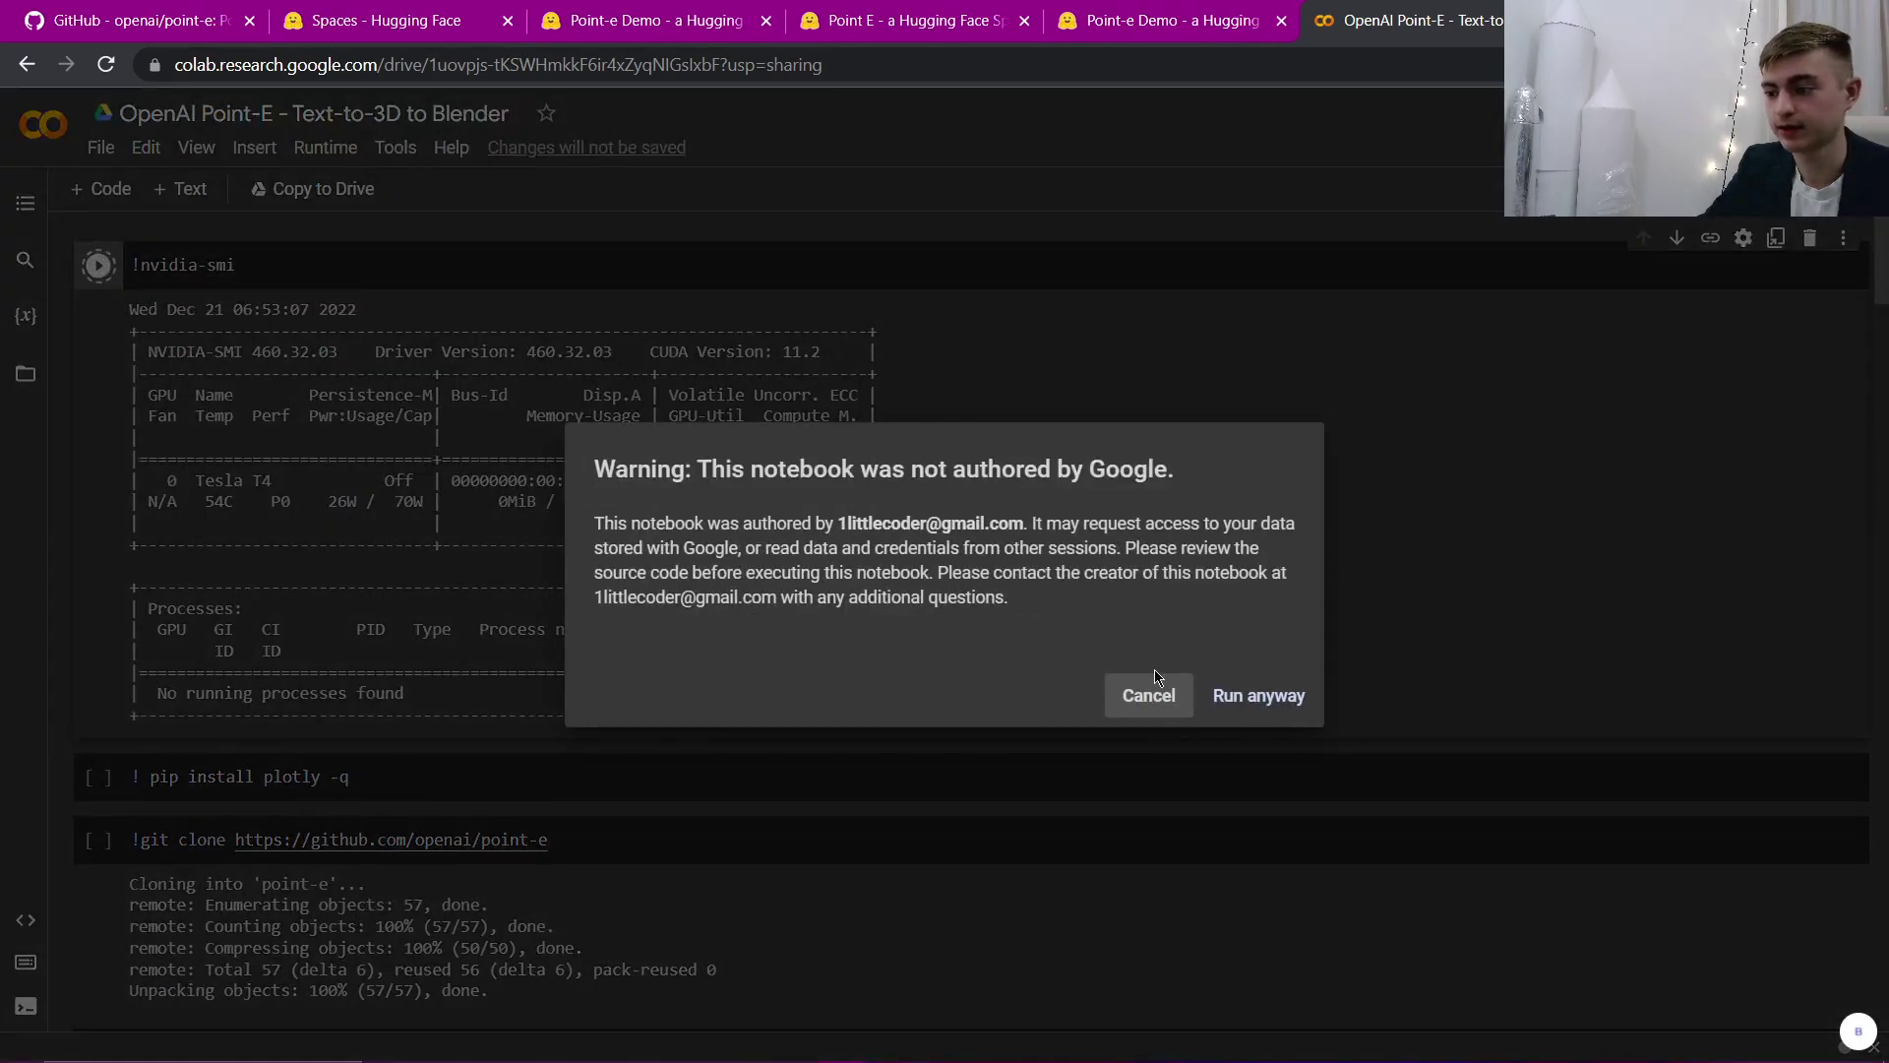
click(1238, 705)
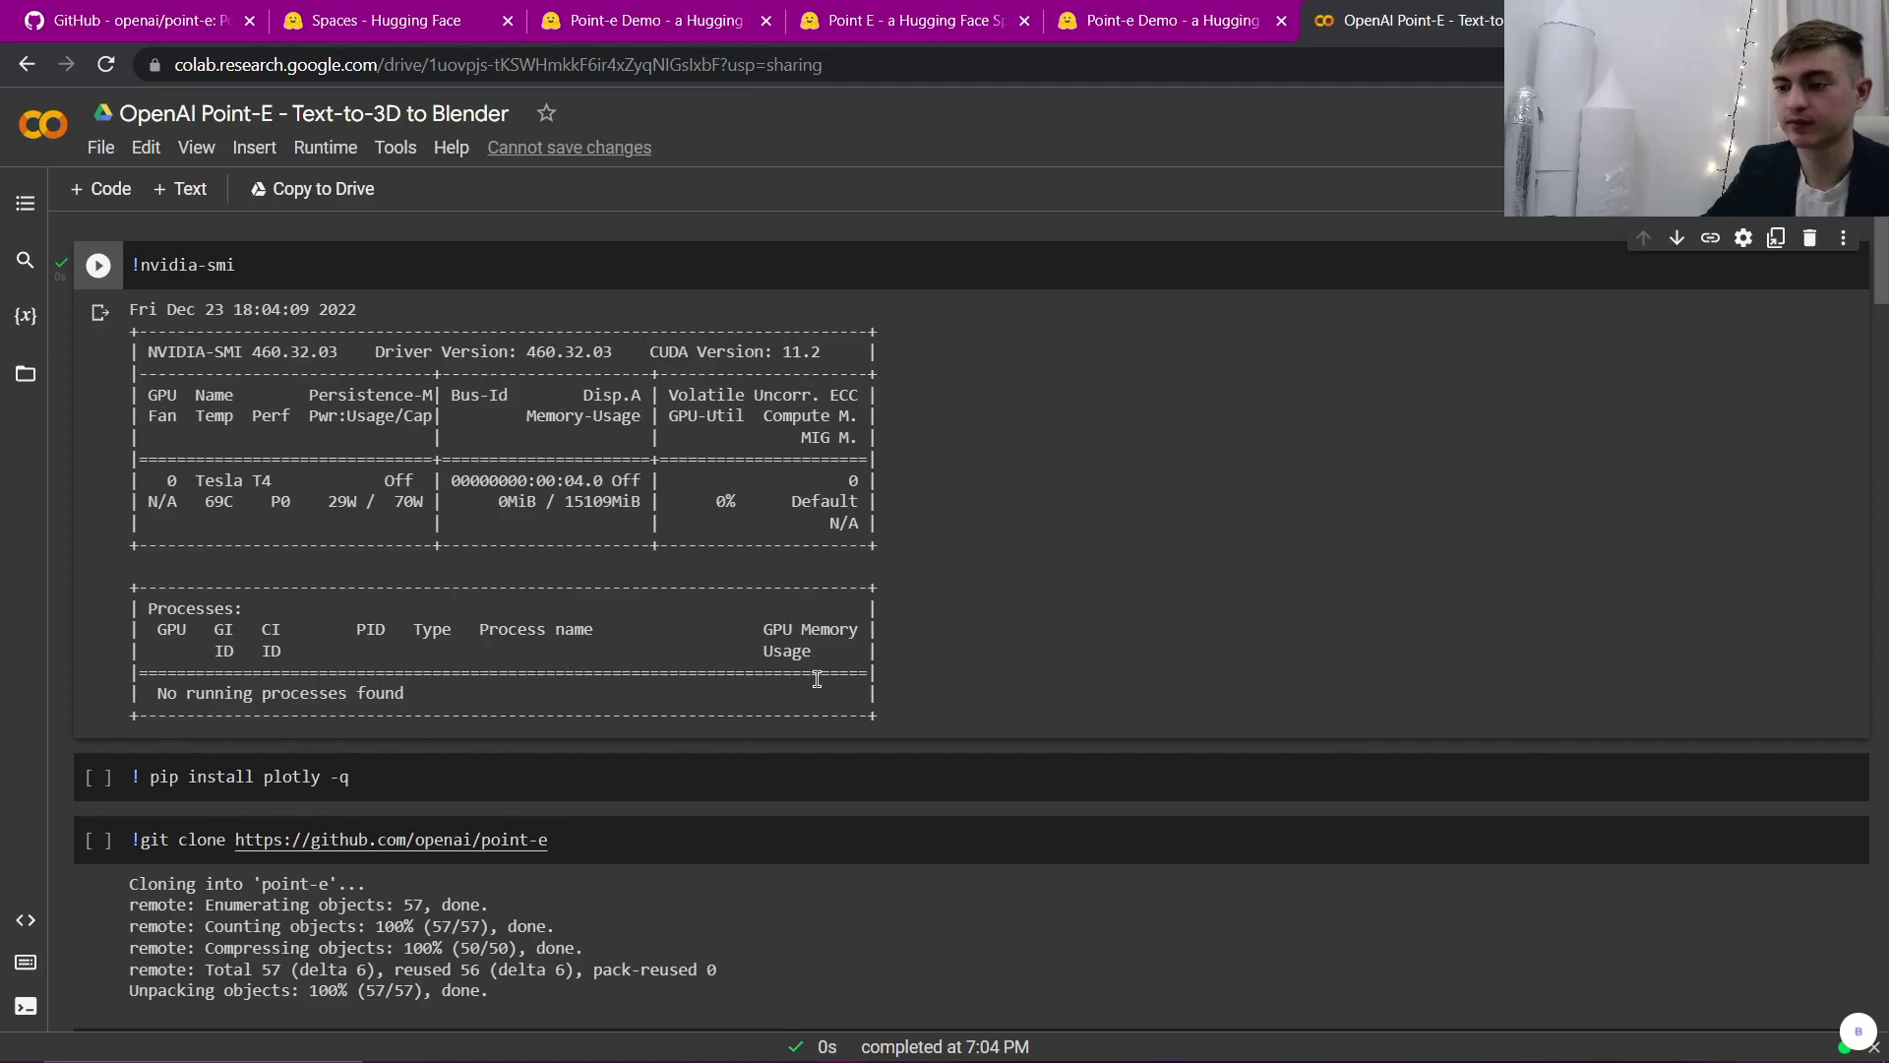
scroll(688, 610, down, 3)
scroll(393, 531, down, 1)
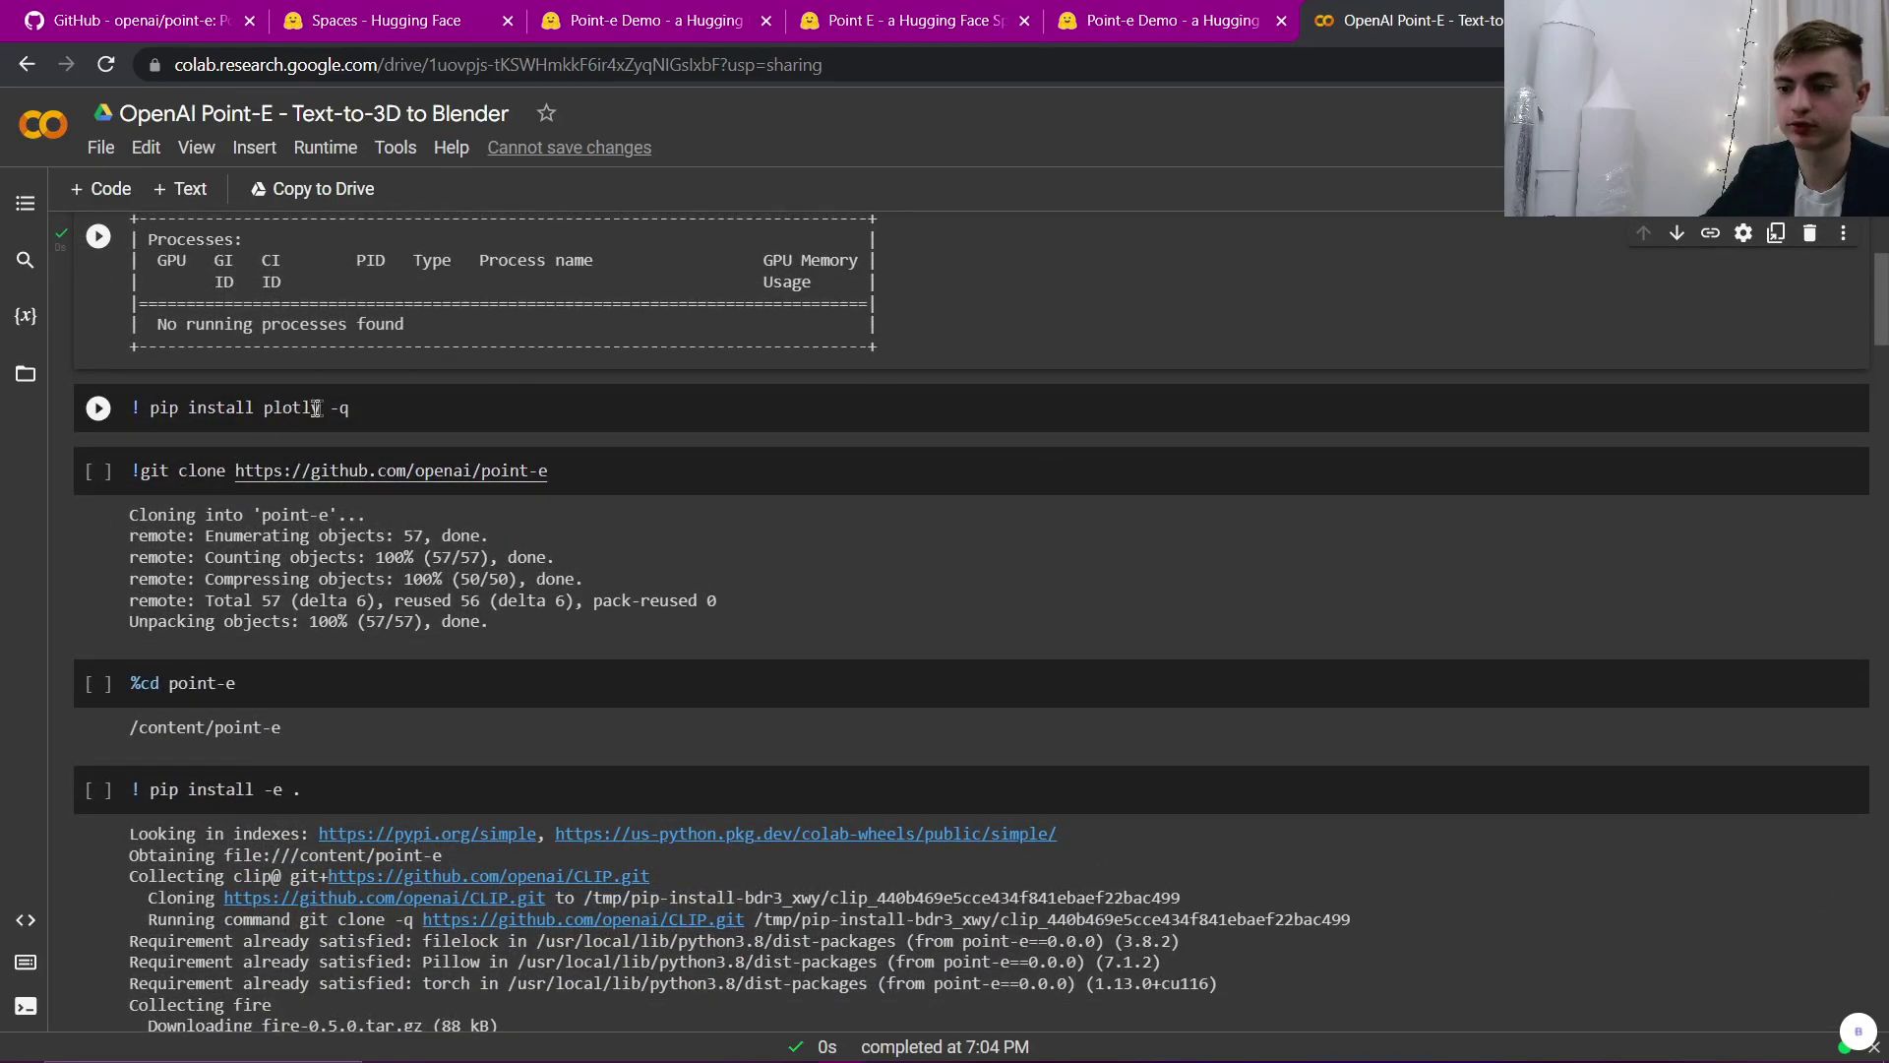
Step: Install plotly, clone the point-e repository and change into the point-e folder
click(97, 409)
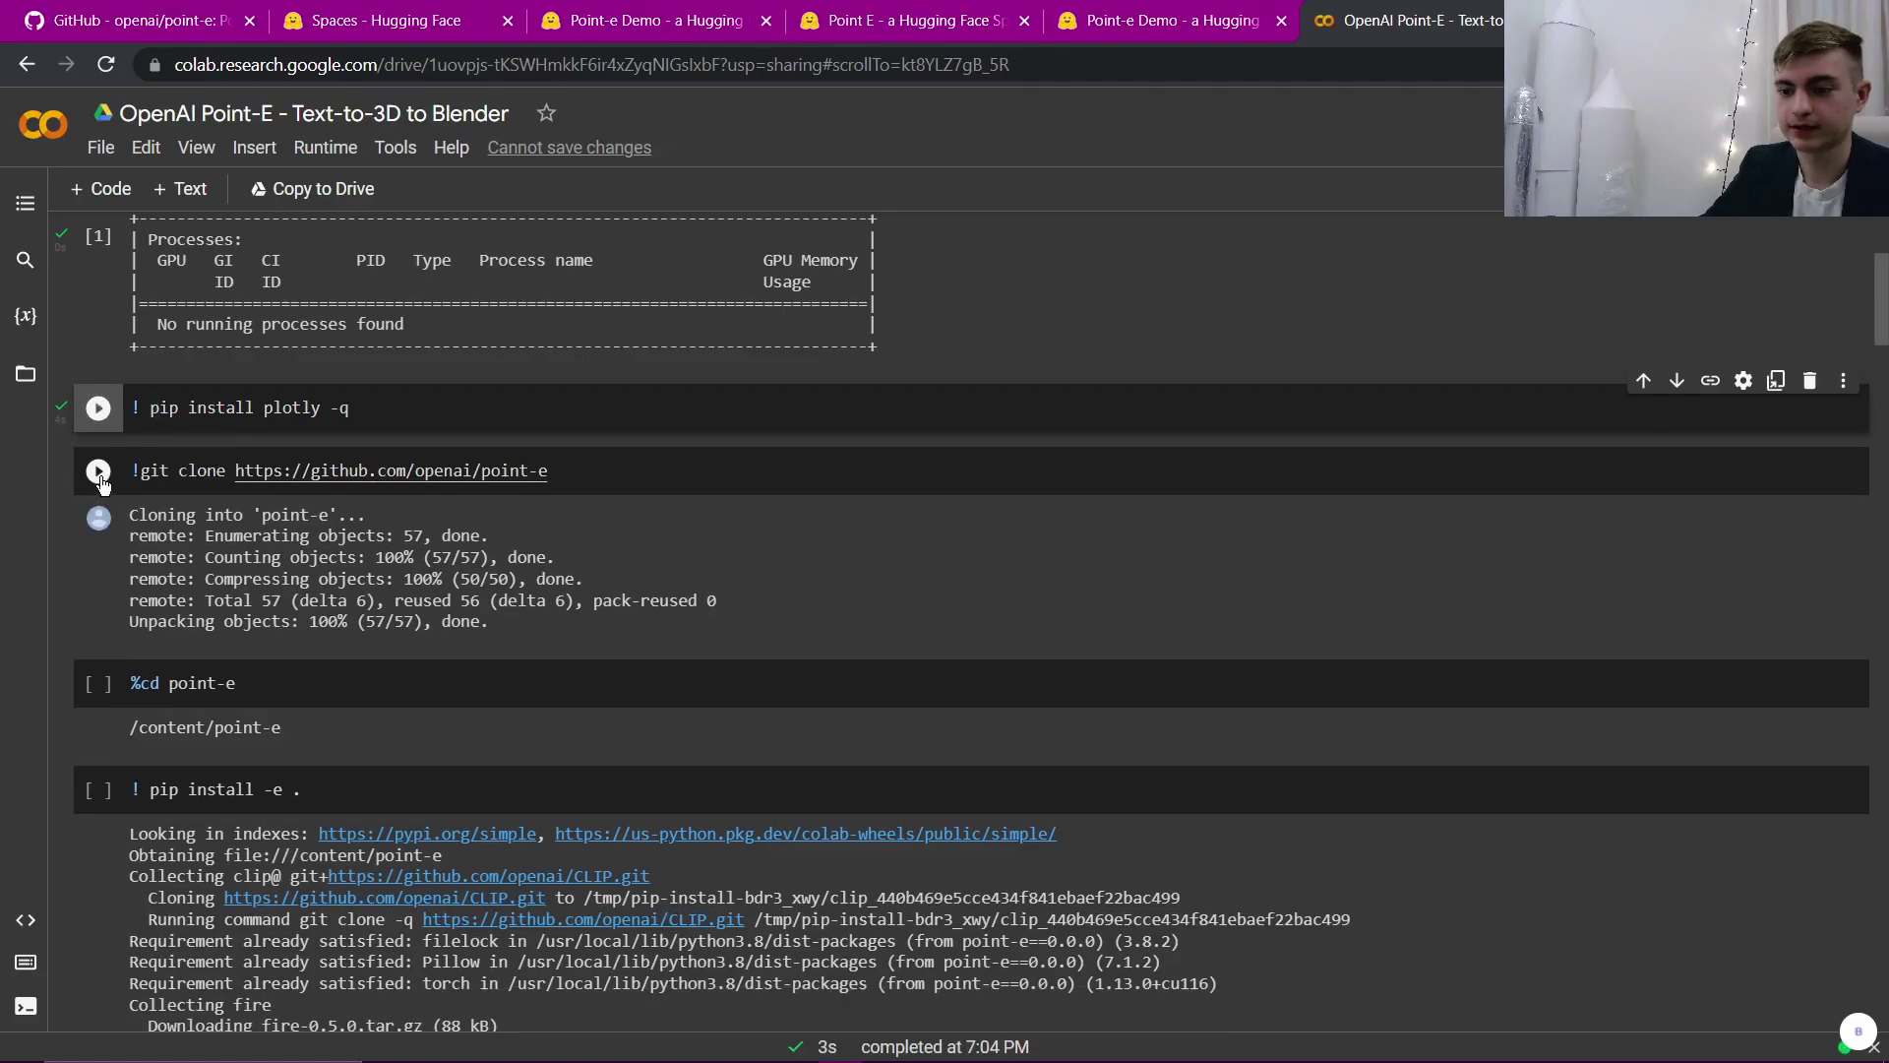
click(97, 473)
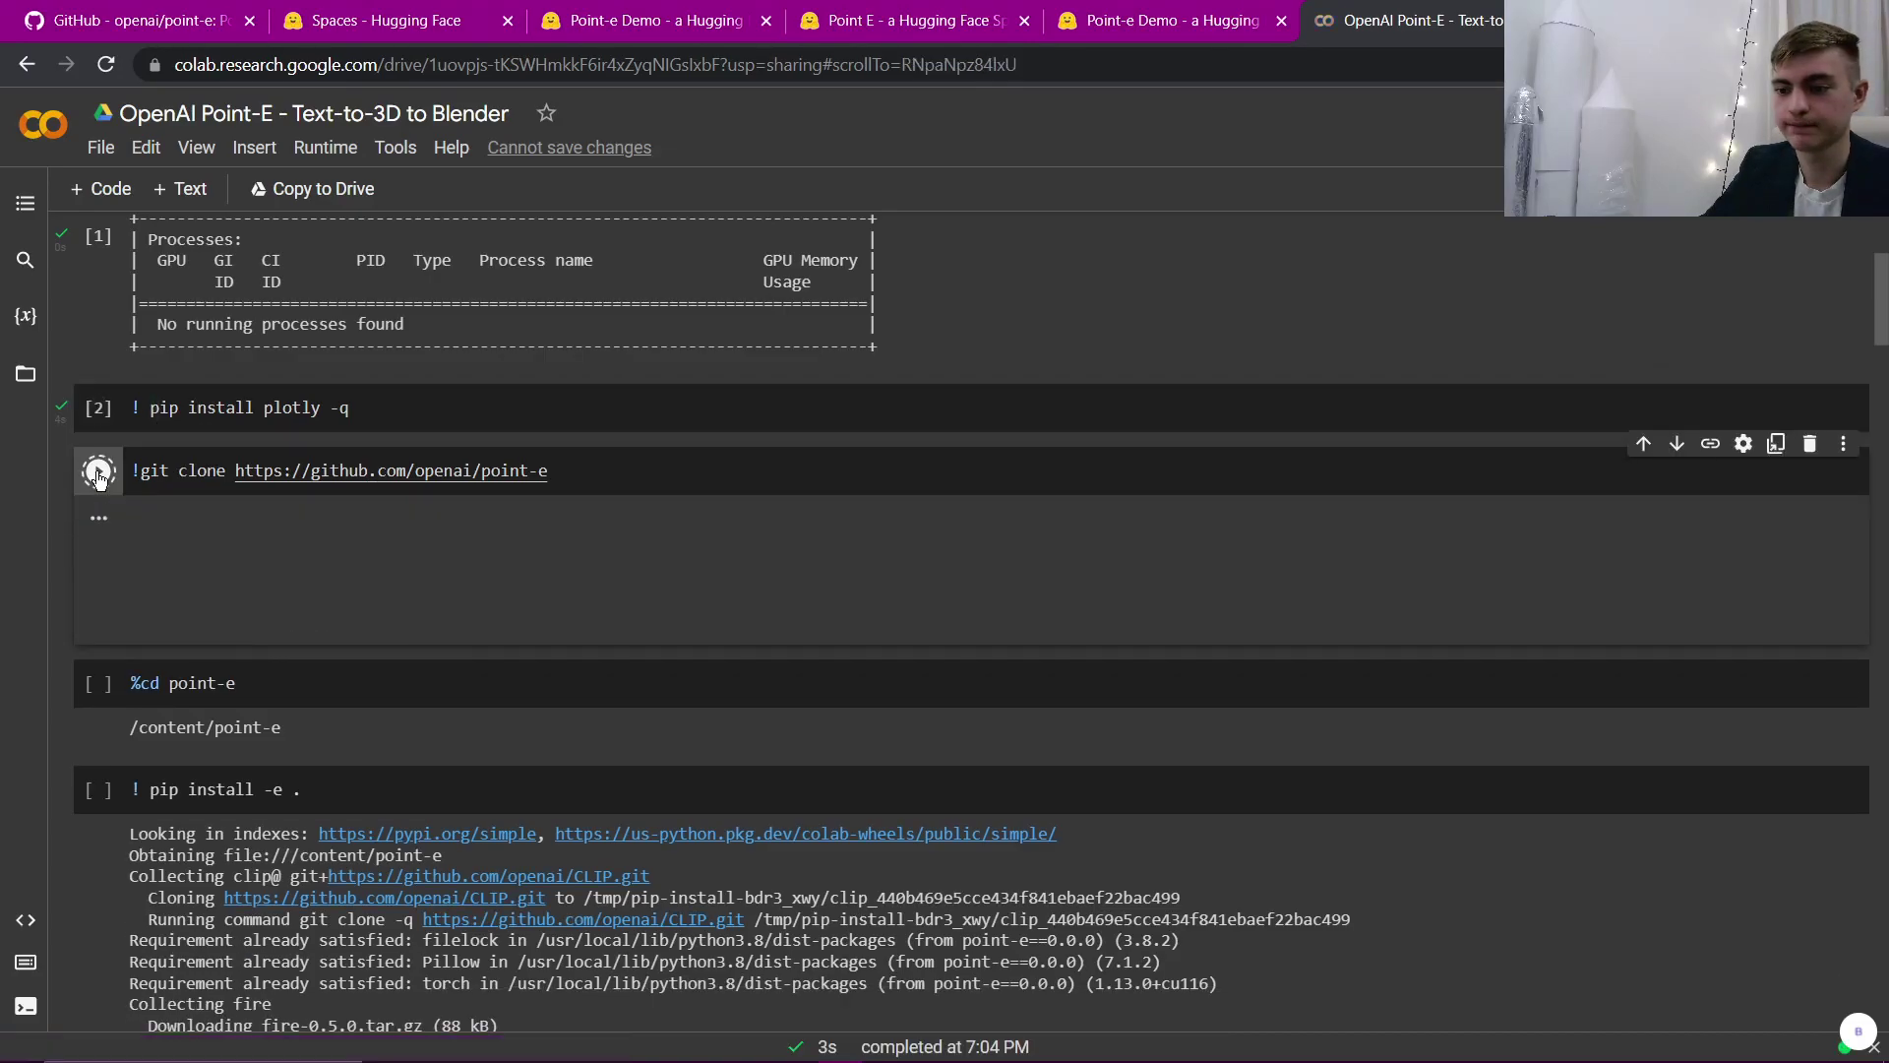
scroll(102, 566, down, 1)
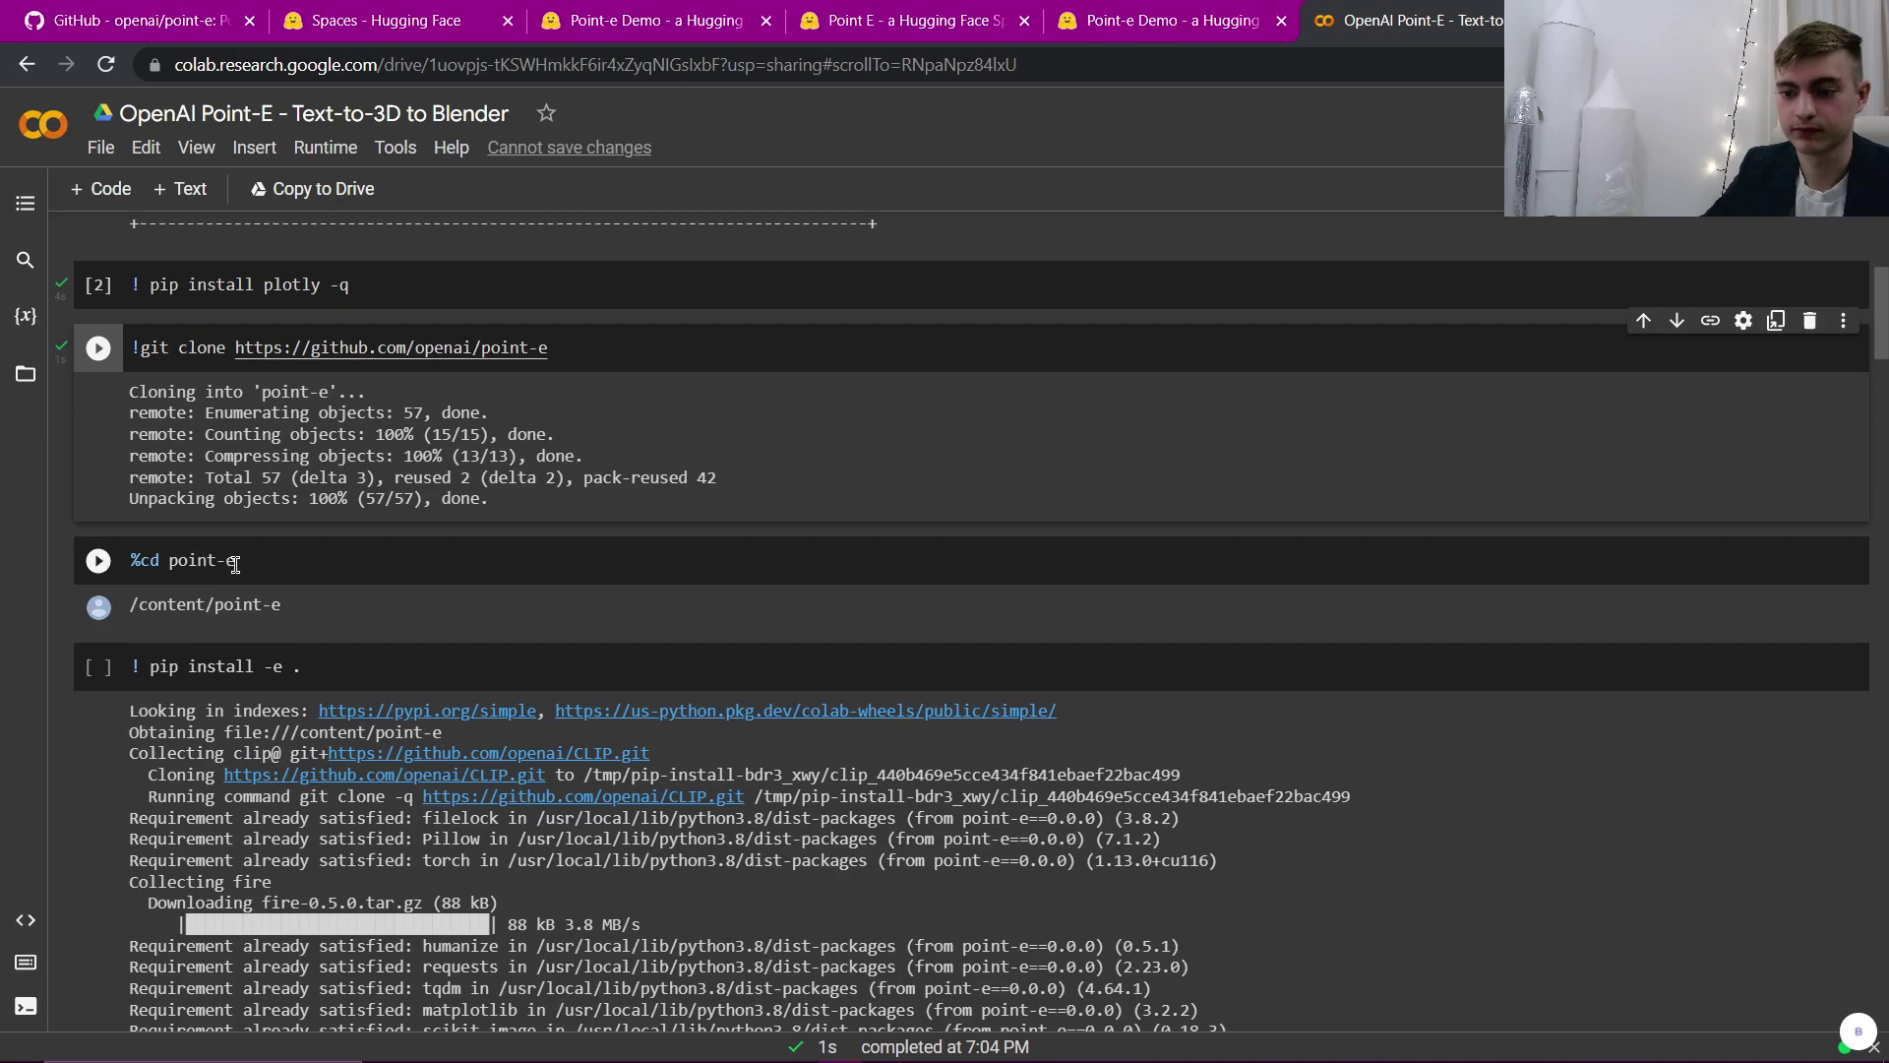
click(26, 374)
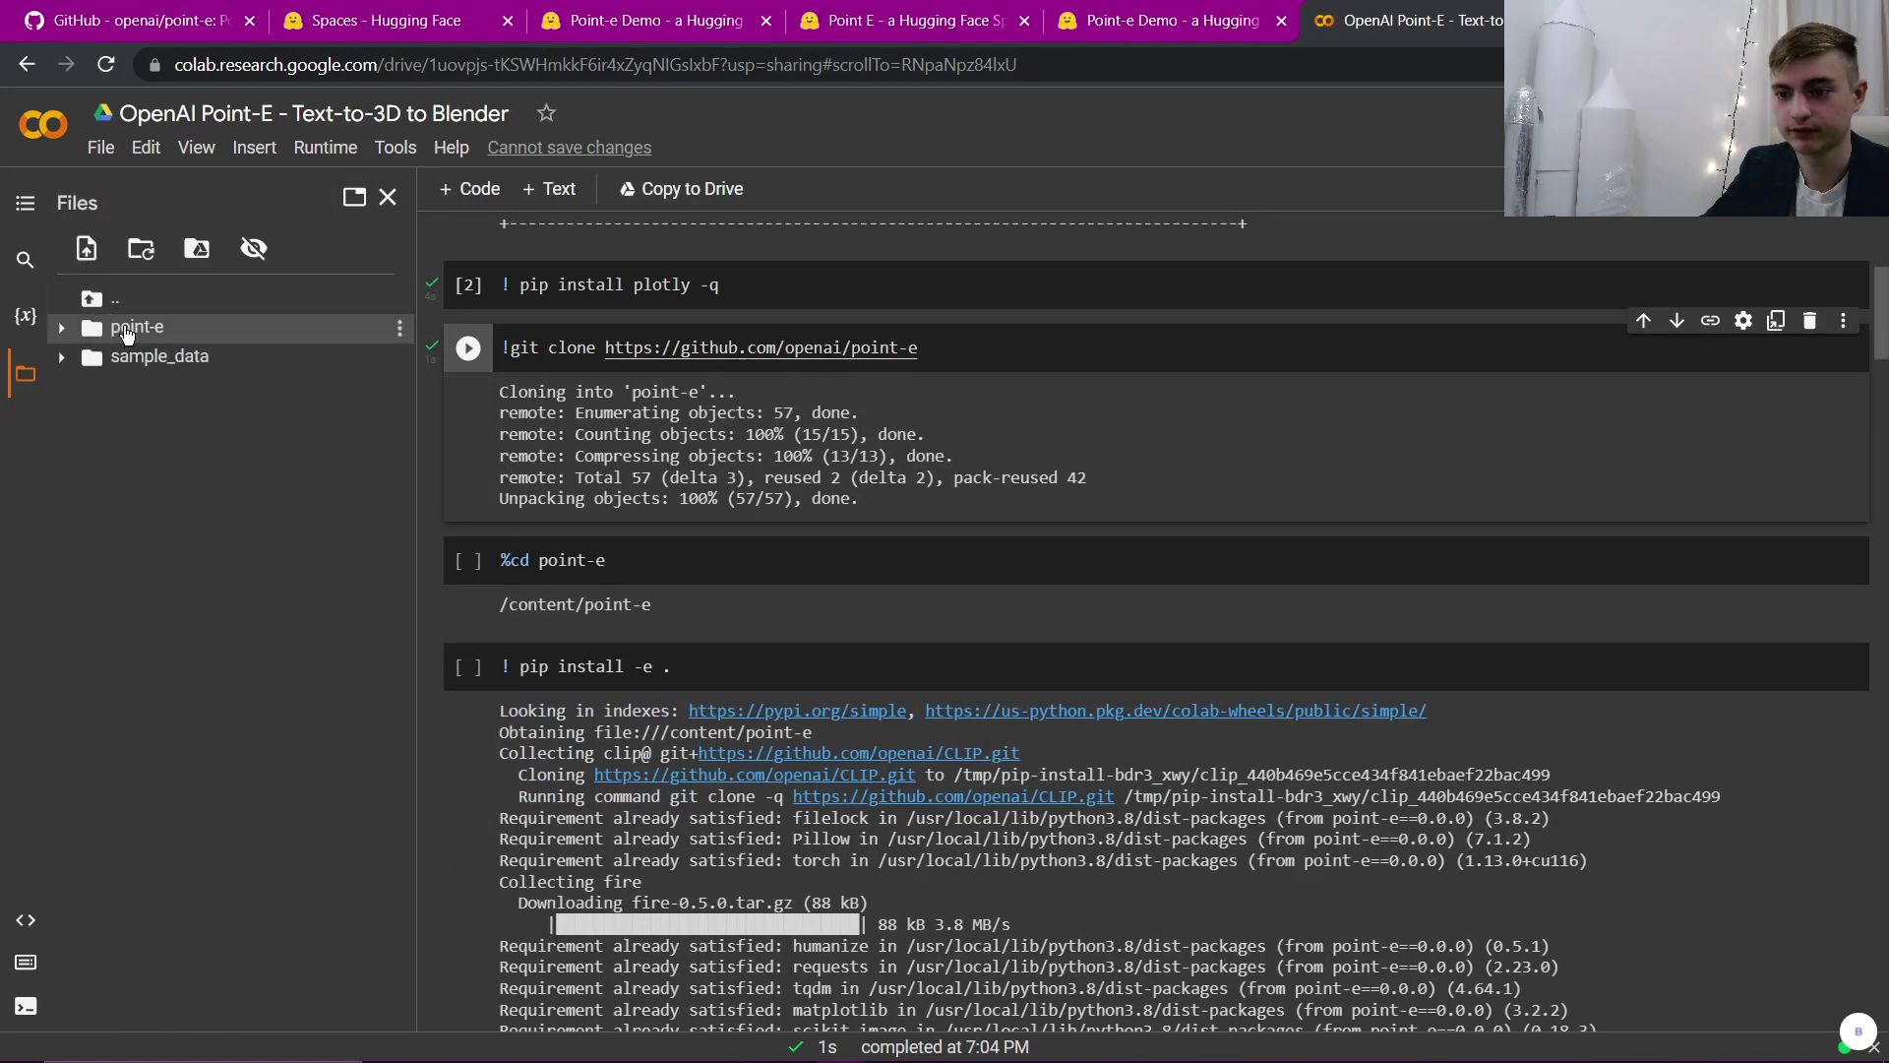
click(469, 560)
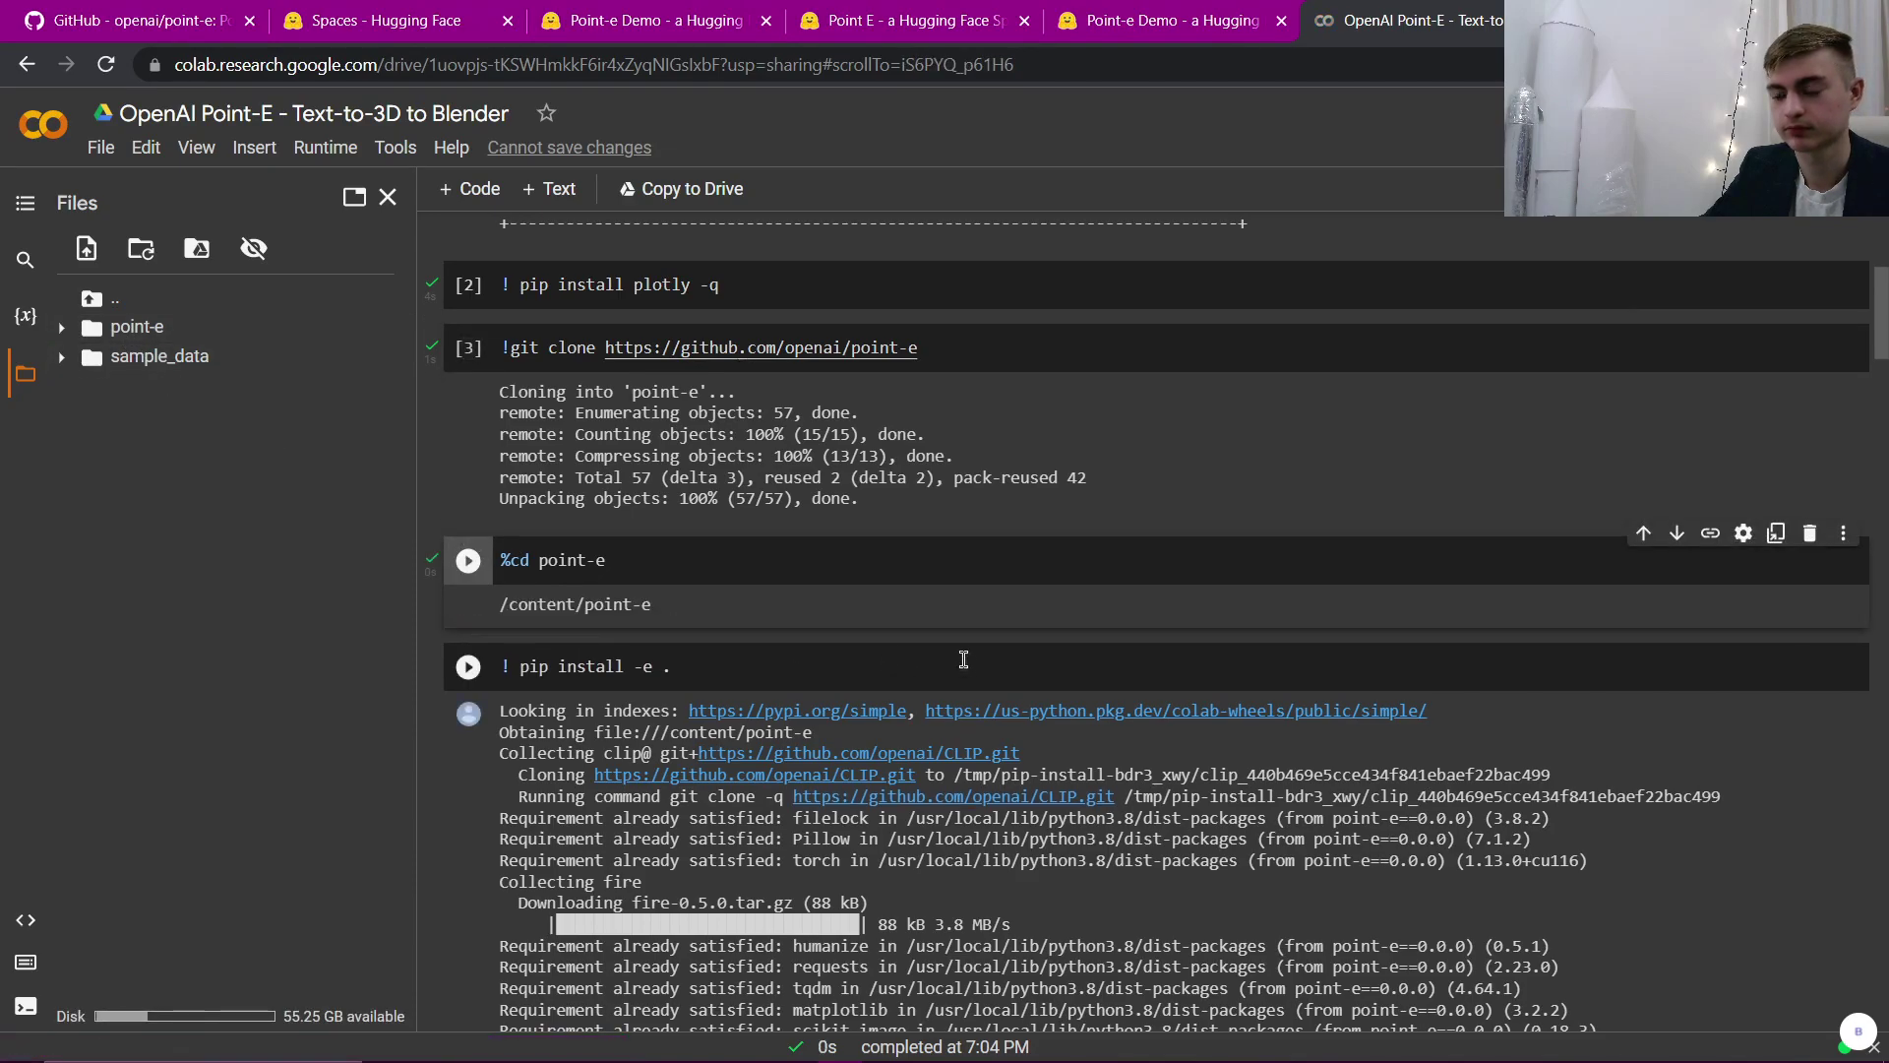
Step: Run 'pip install -e .' until clip, fire, ftfy and point-e install successfully
scroll(889, 605, down, 3)
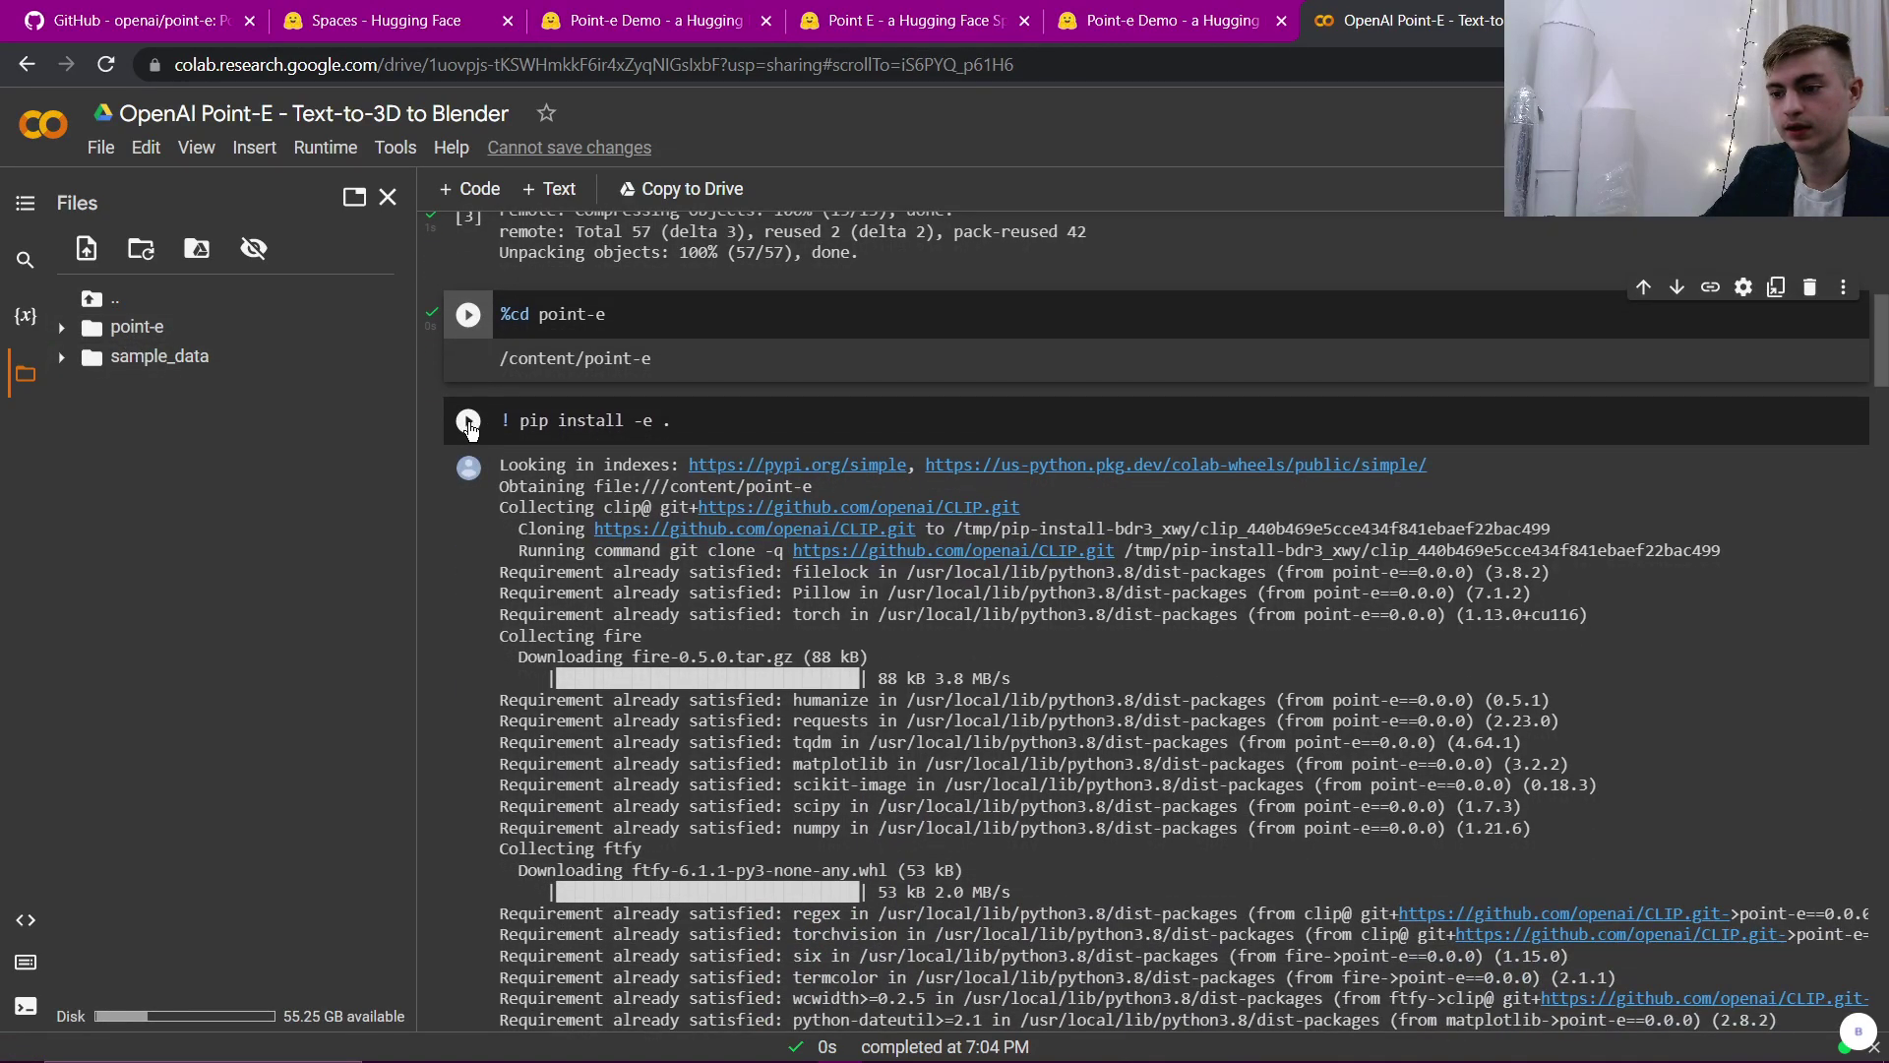
click(468, 421)
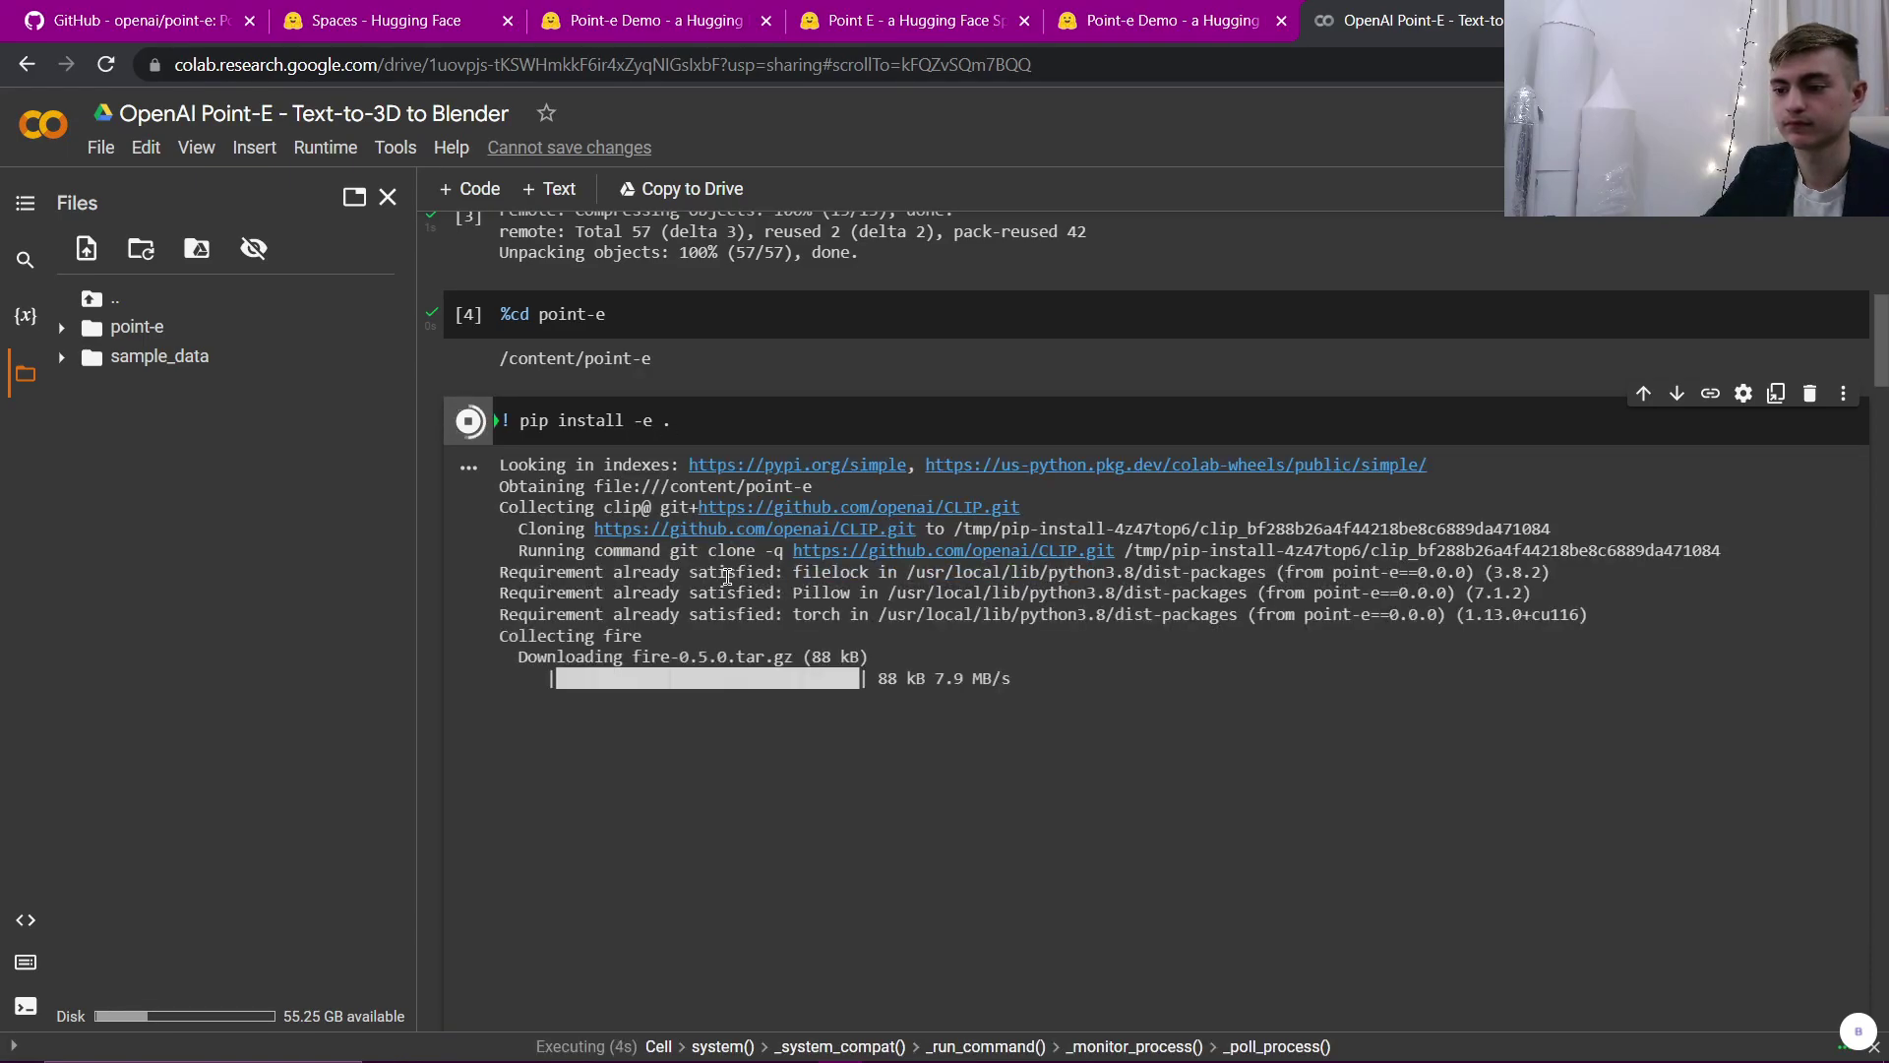
scroll(704, 536, up, 4)
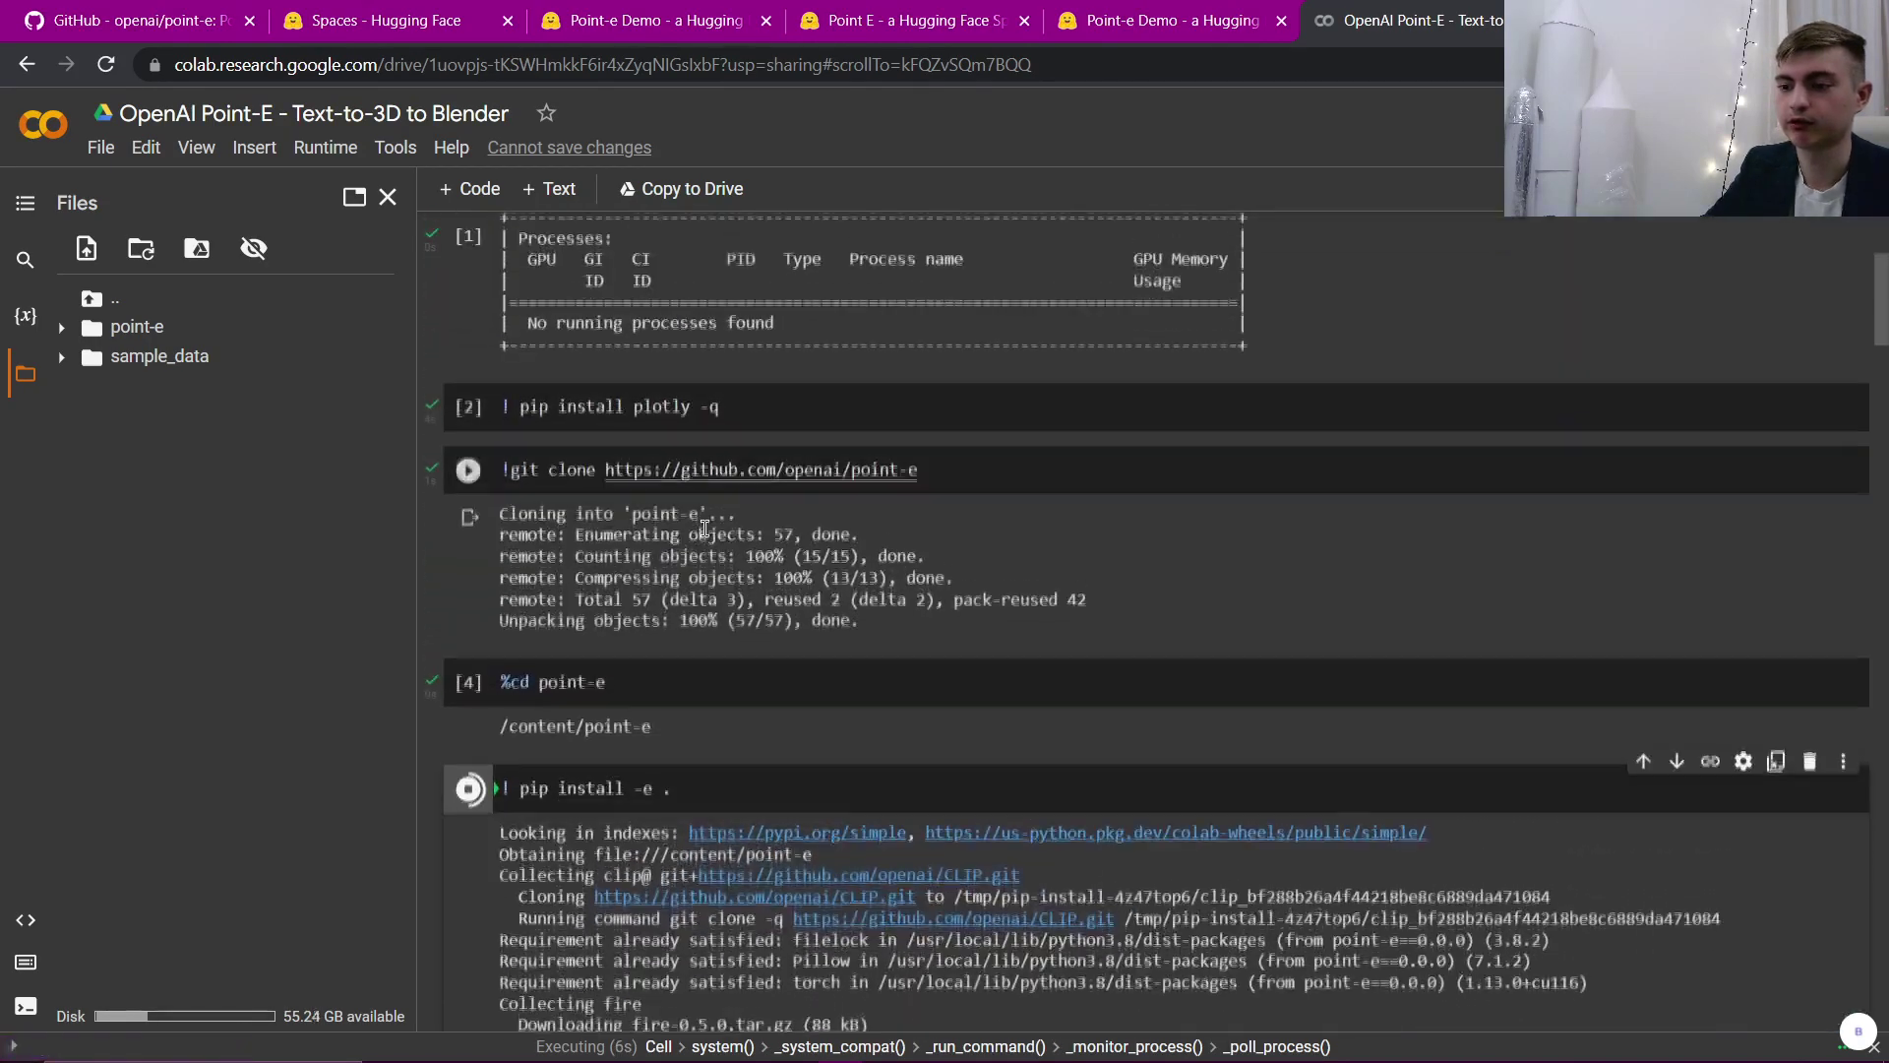
scroll(657, 657, down, 1)
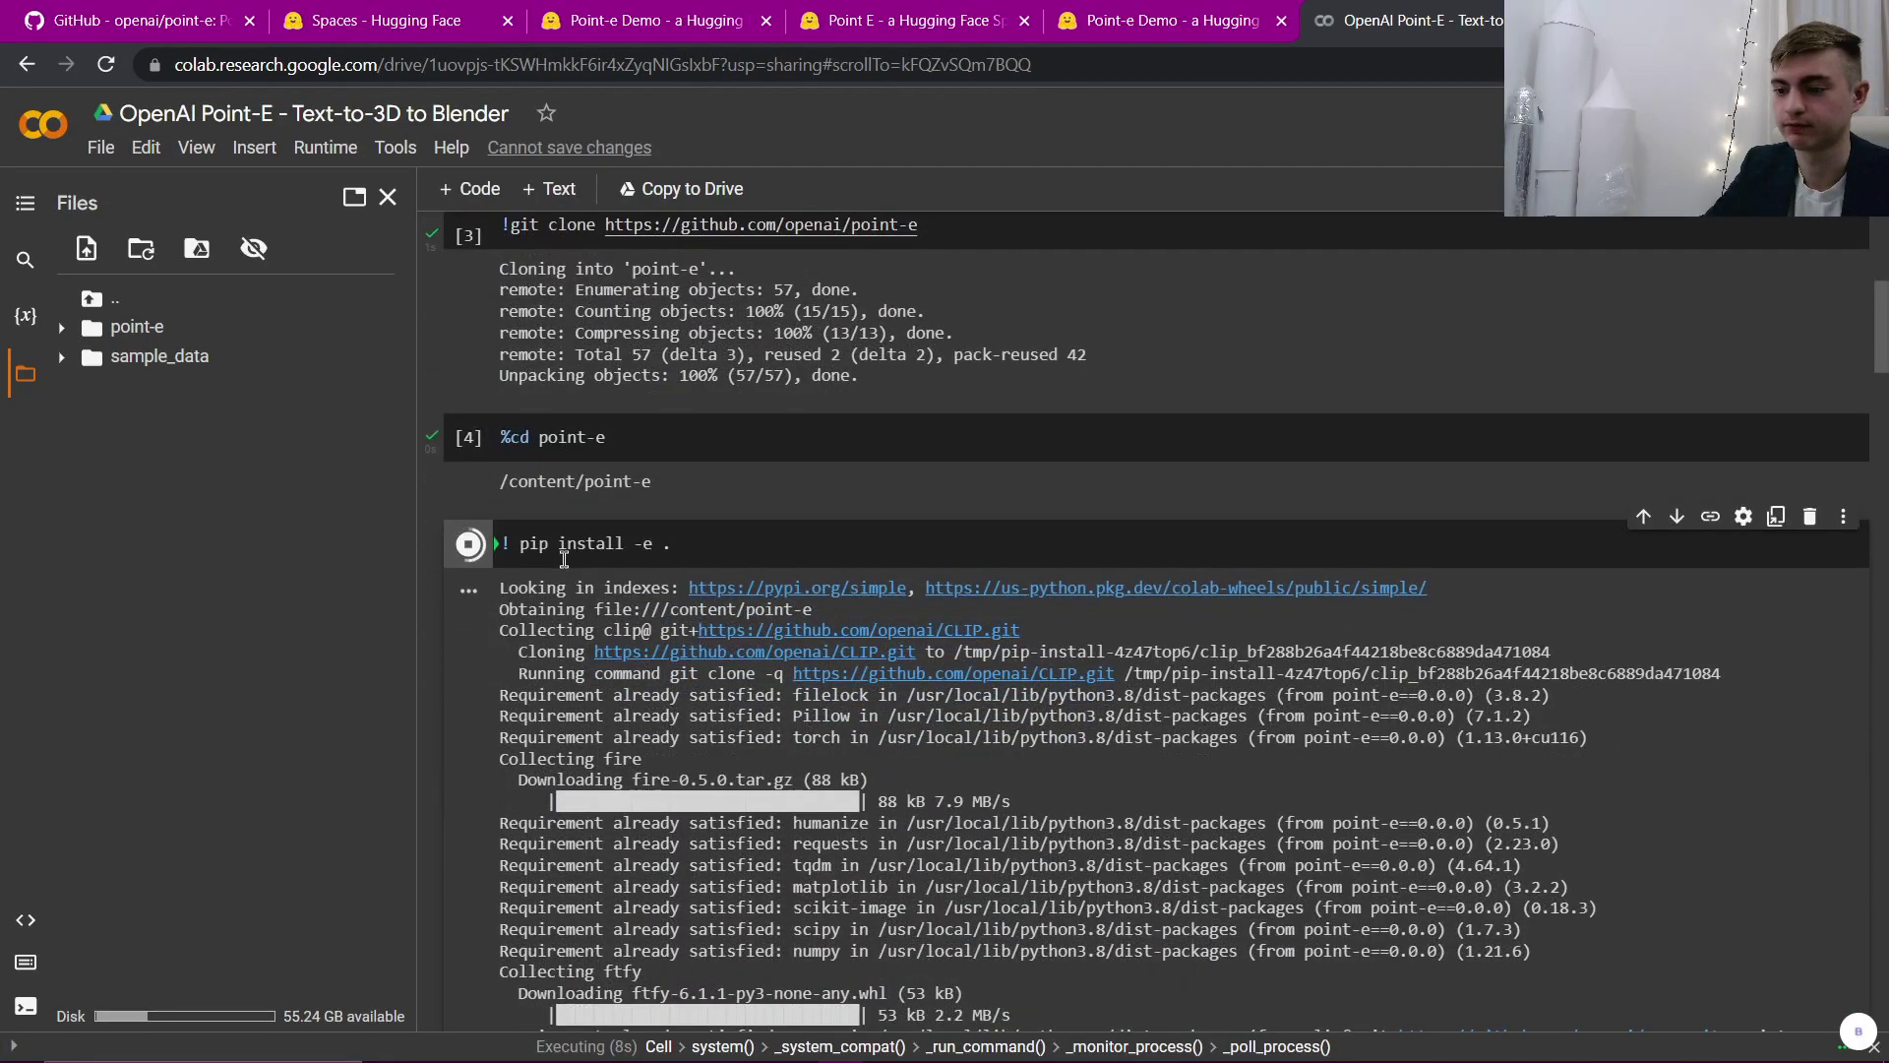
scroll(701, 604, down, 3)
scroll(702, 605, down, 5)
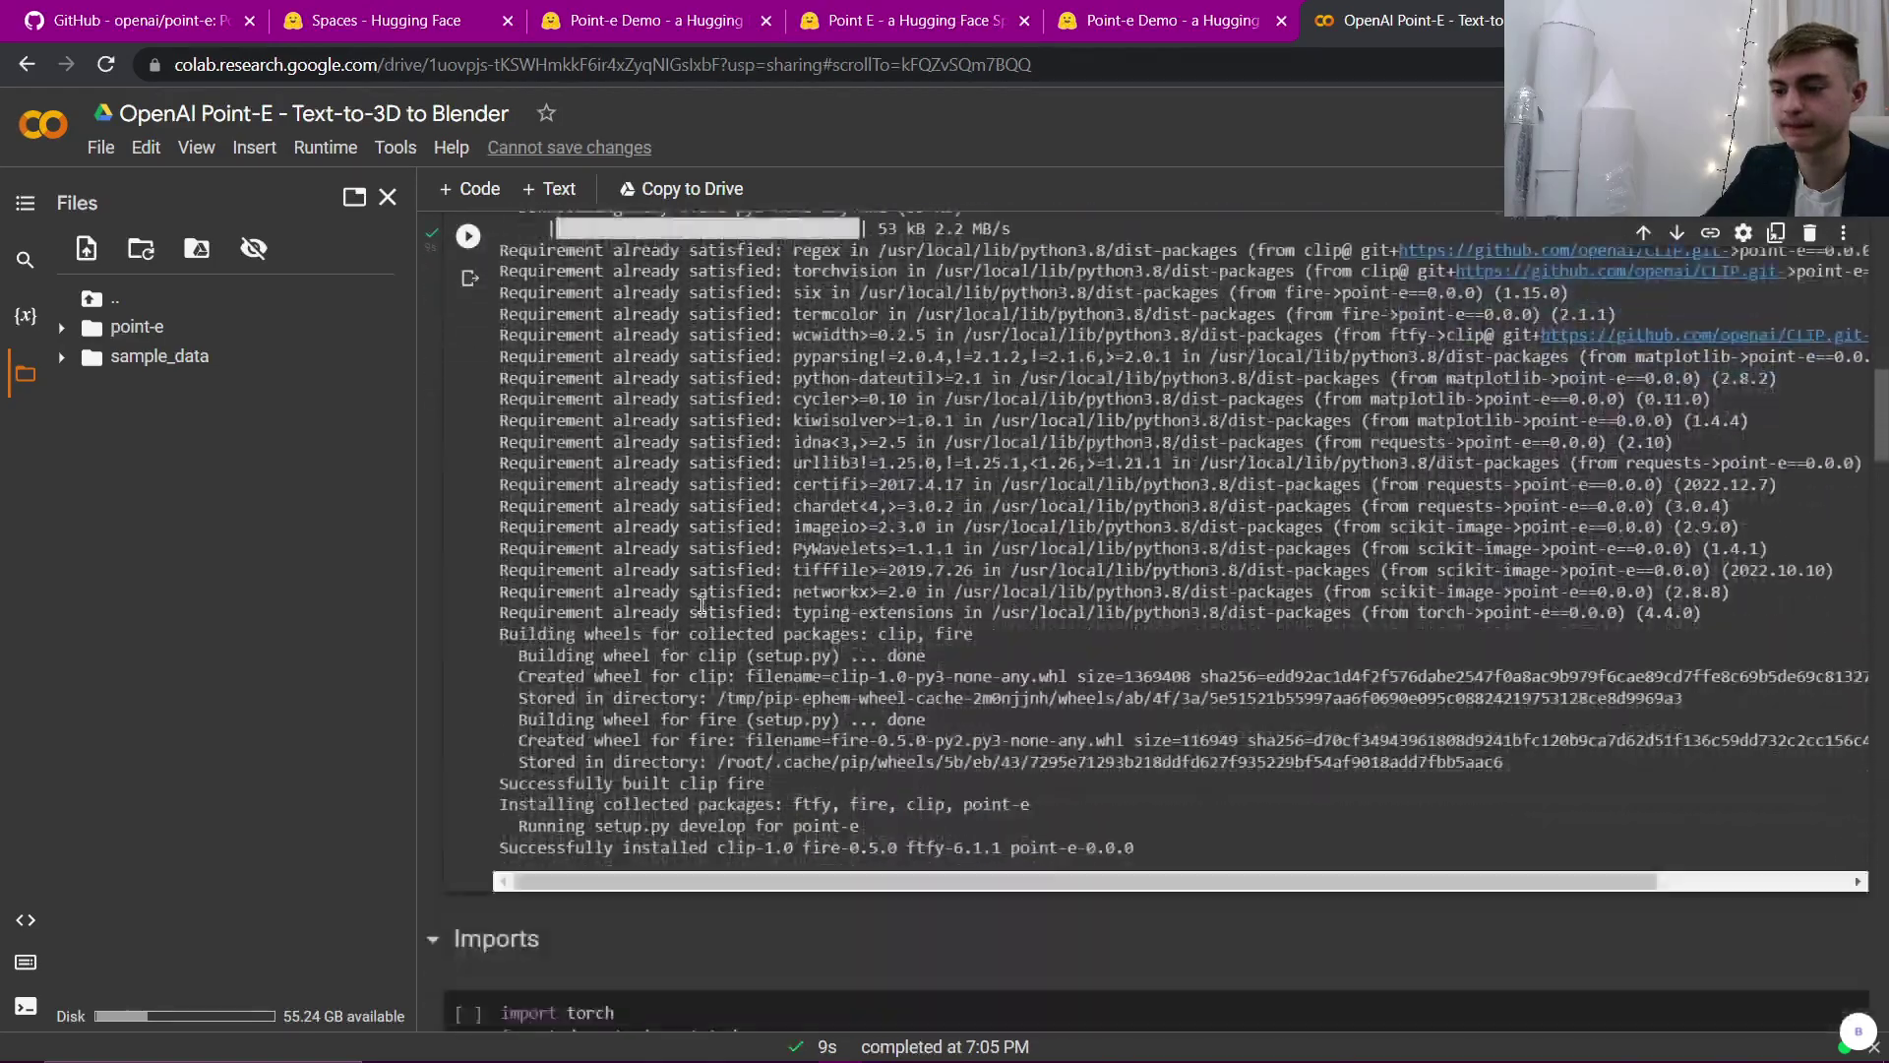
scroll(704, 605, down, 1)
scroll(708, 606, up, 2)
scroll(716, 607, up, 6)
scroll(715, 607, up, 5)
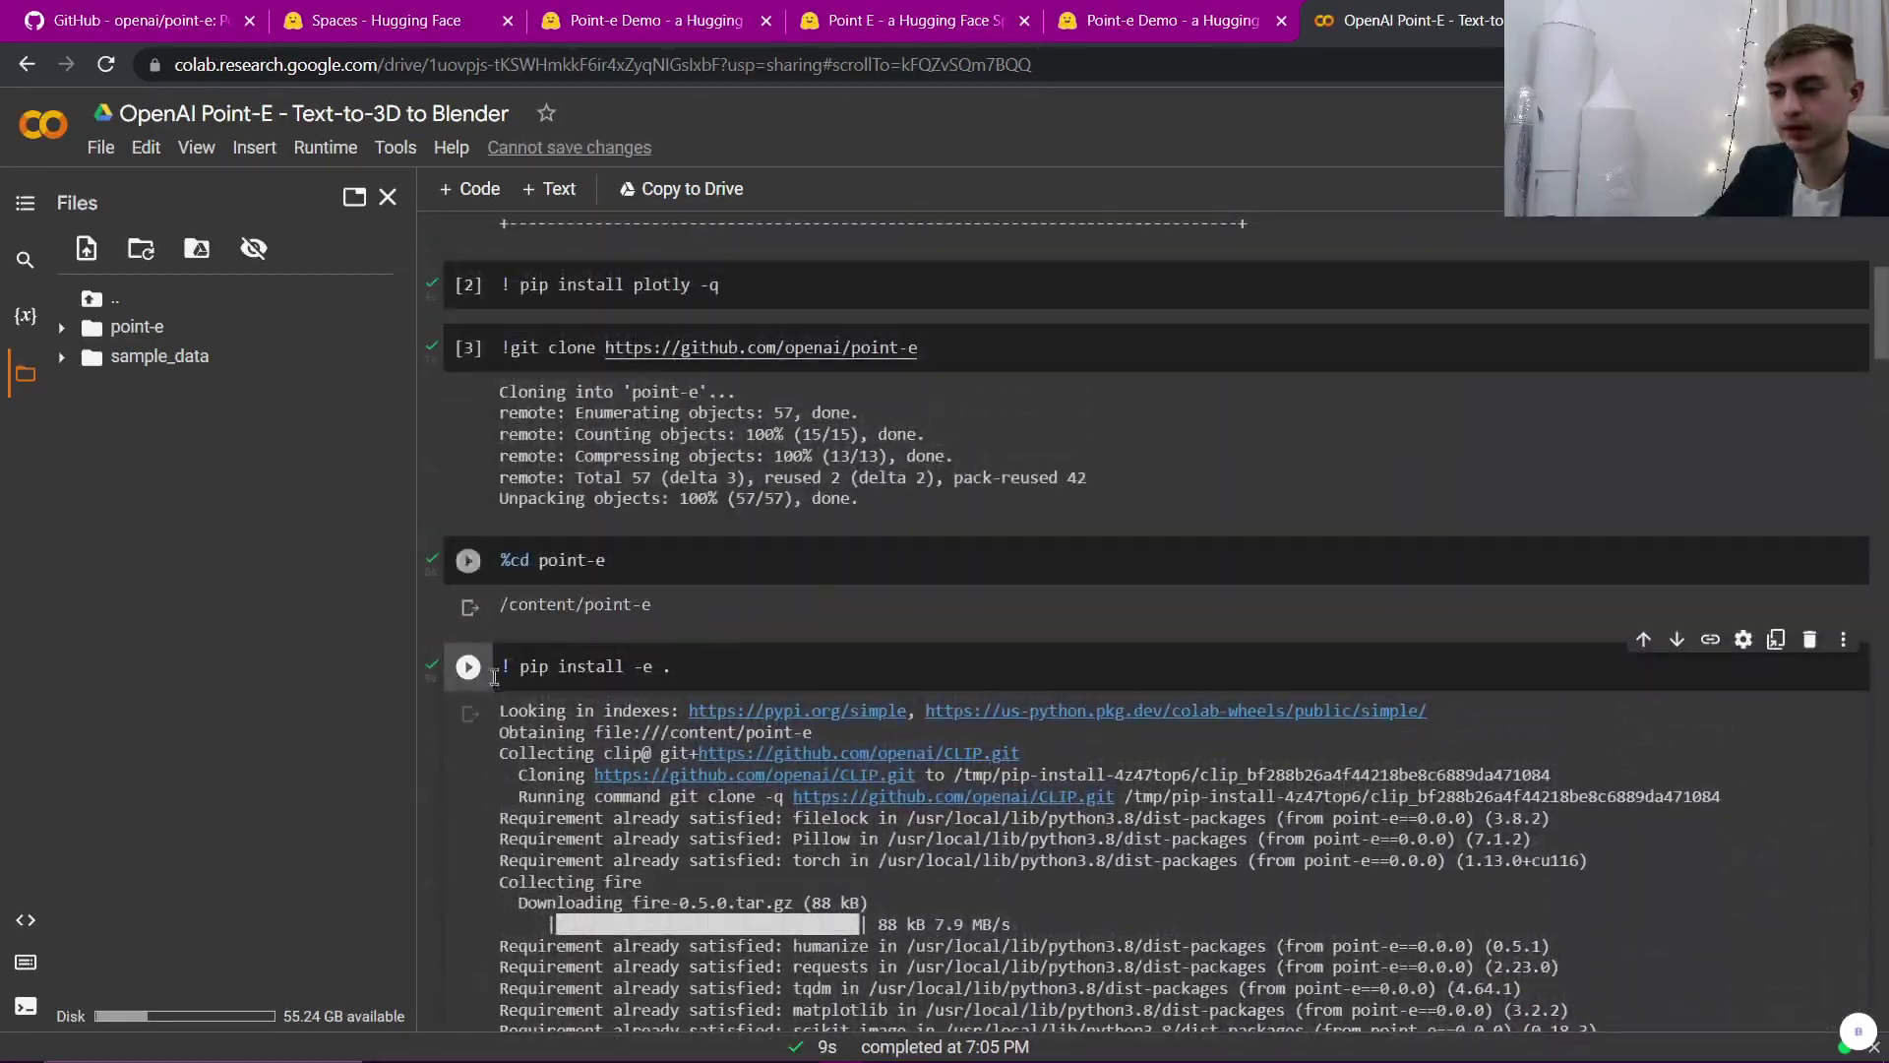
scroll(689, 596, down, 1)
scroll(630, 586, down, 2)
scroll(566, 571, down, 5)
scroll(551, 551, down, 7)
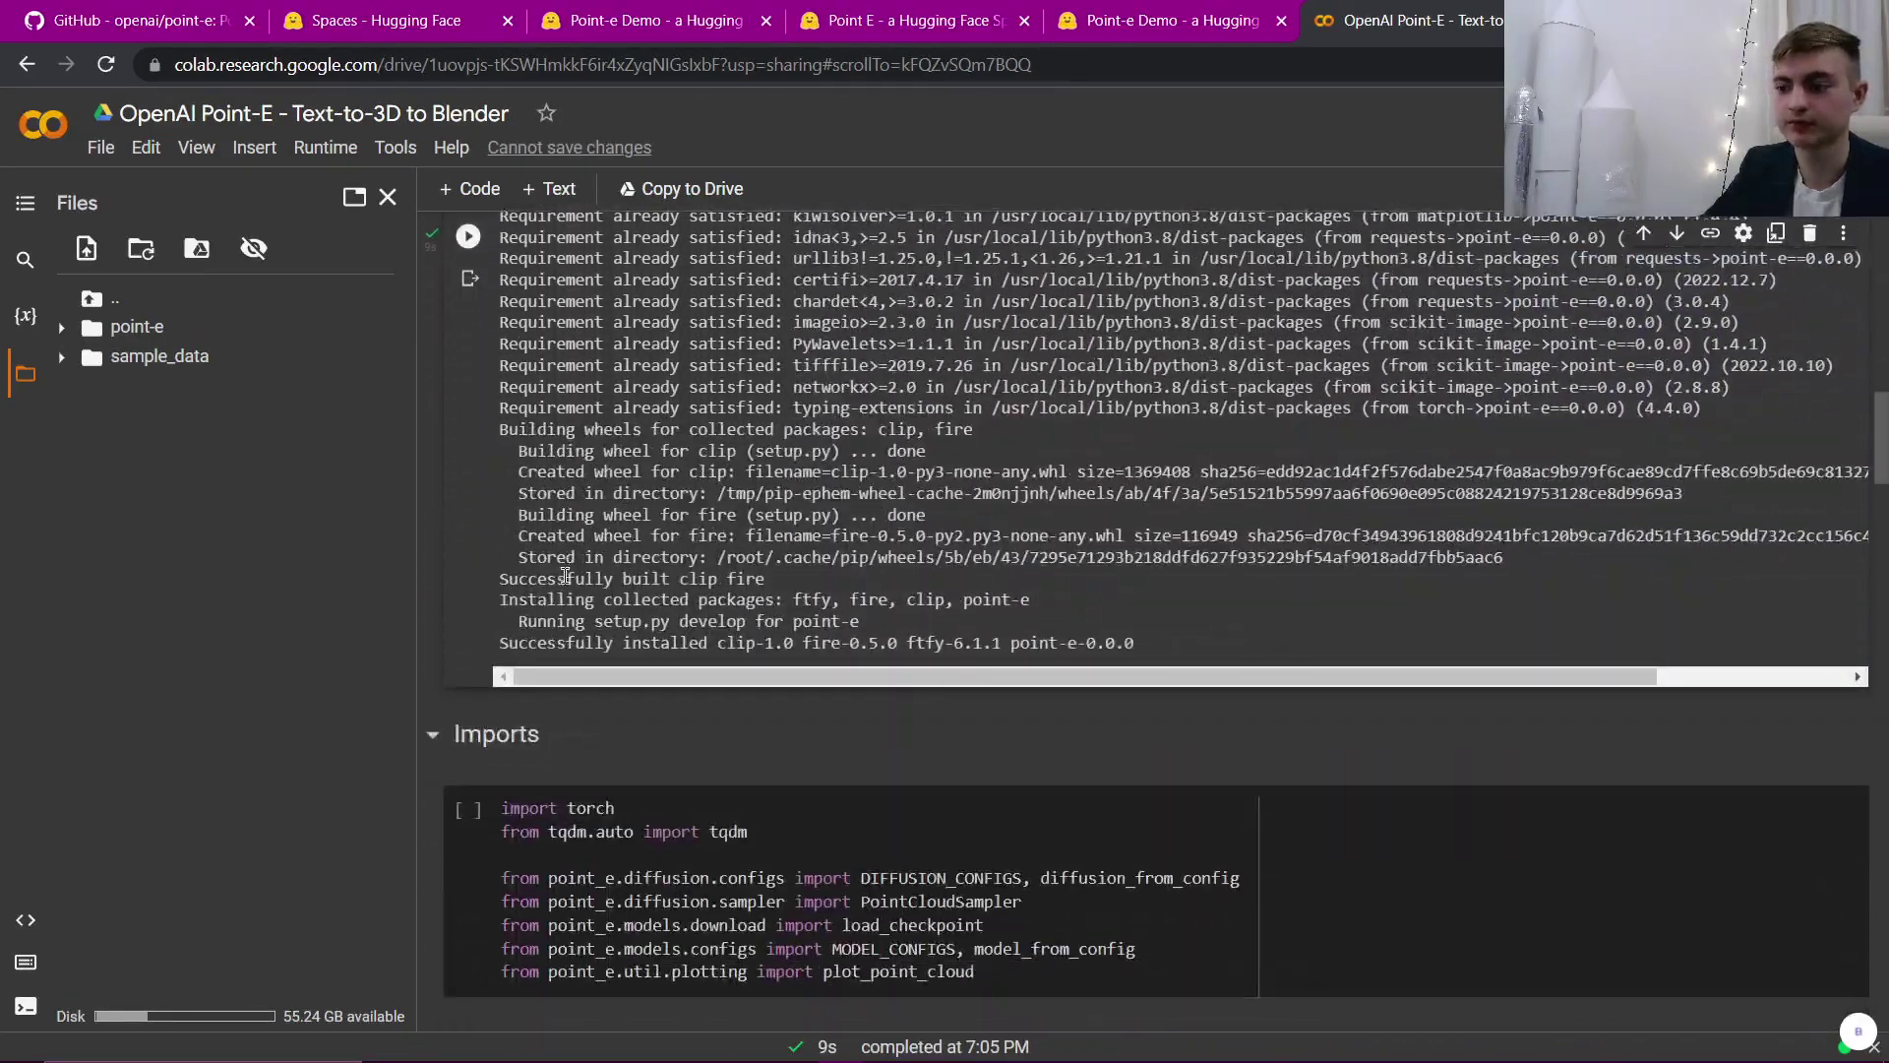
scroll(536, 526, down, 3)
scroll(526, 512, down, 1)
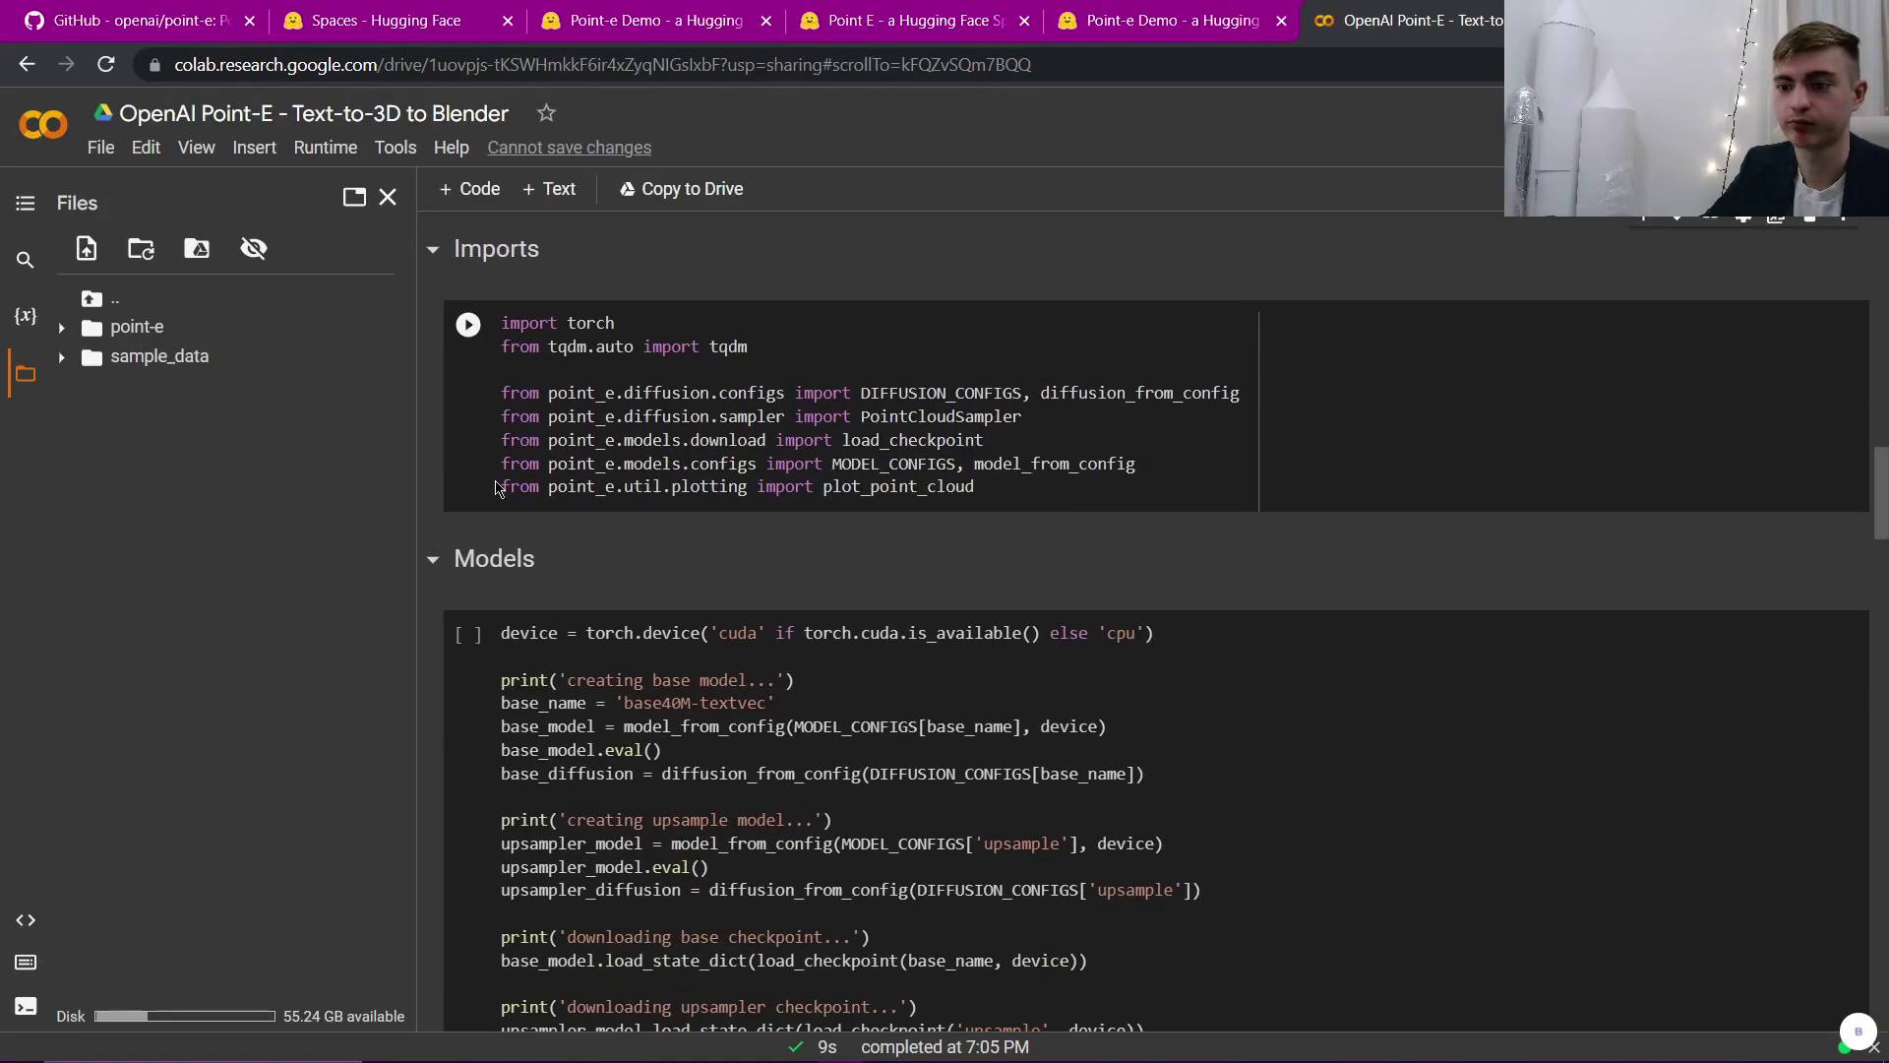
Step: Run the Imports and Models cells to download base and upsampler checkpoints, then create the sampler
click(469, 326)
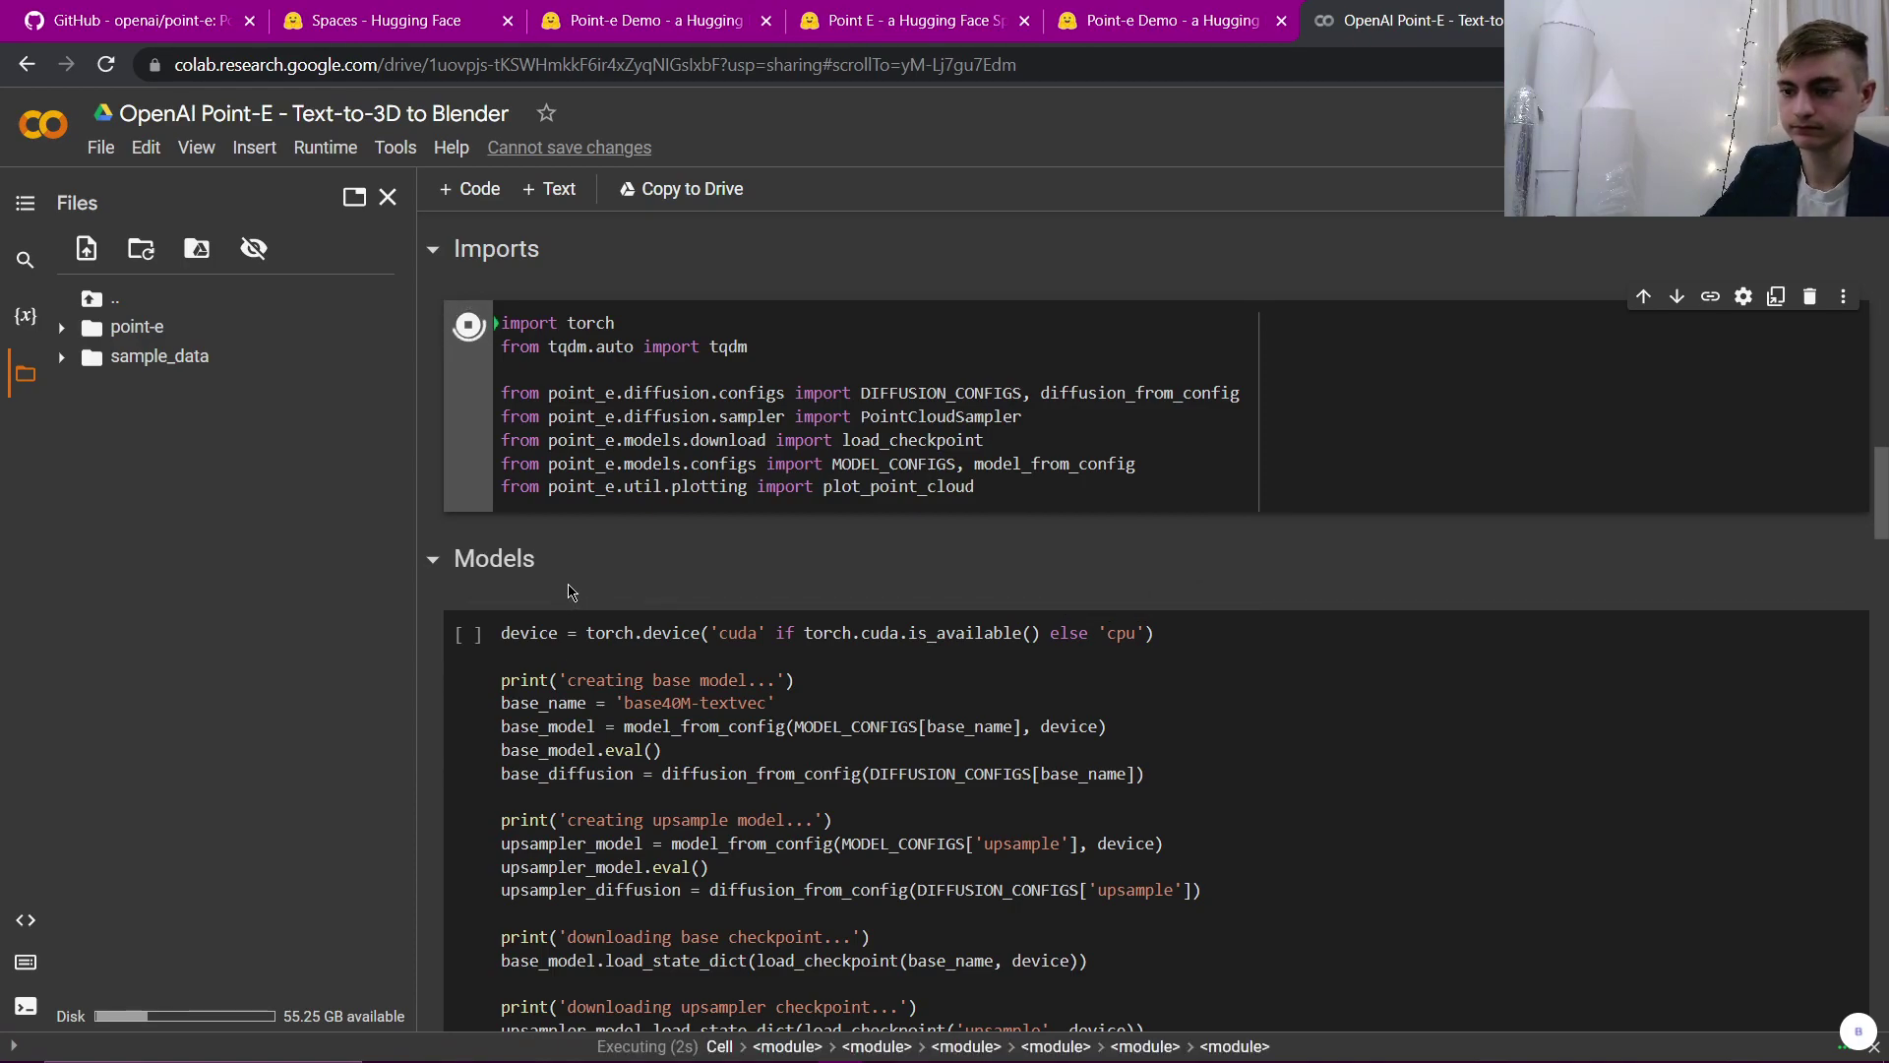
scroll(567, 581, down, 2)
scroll(568, 582, down, 2)
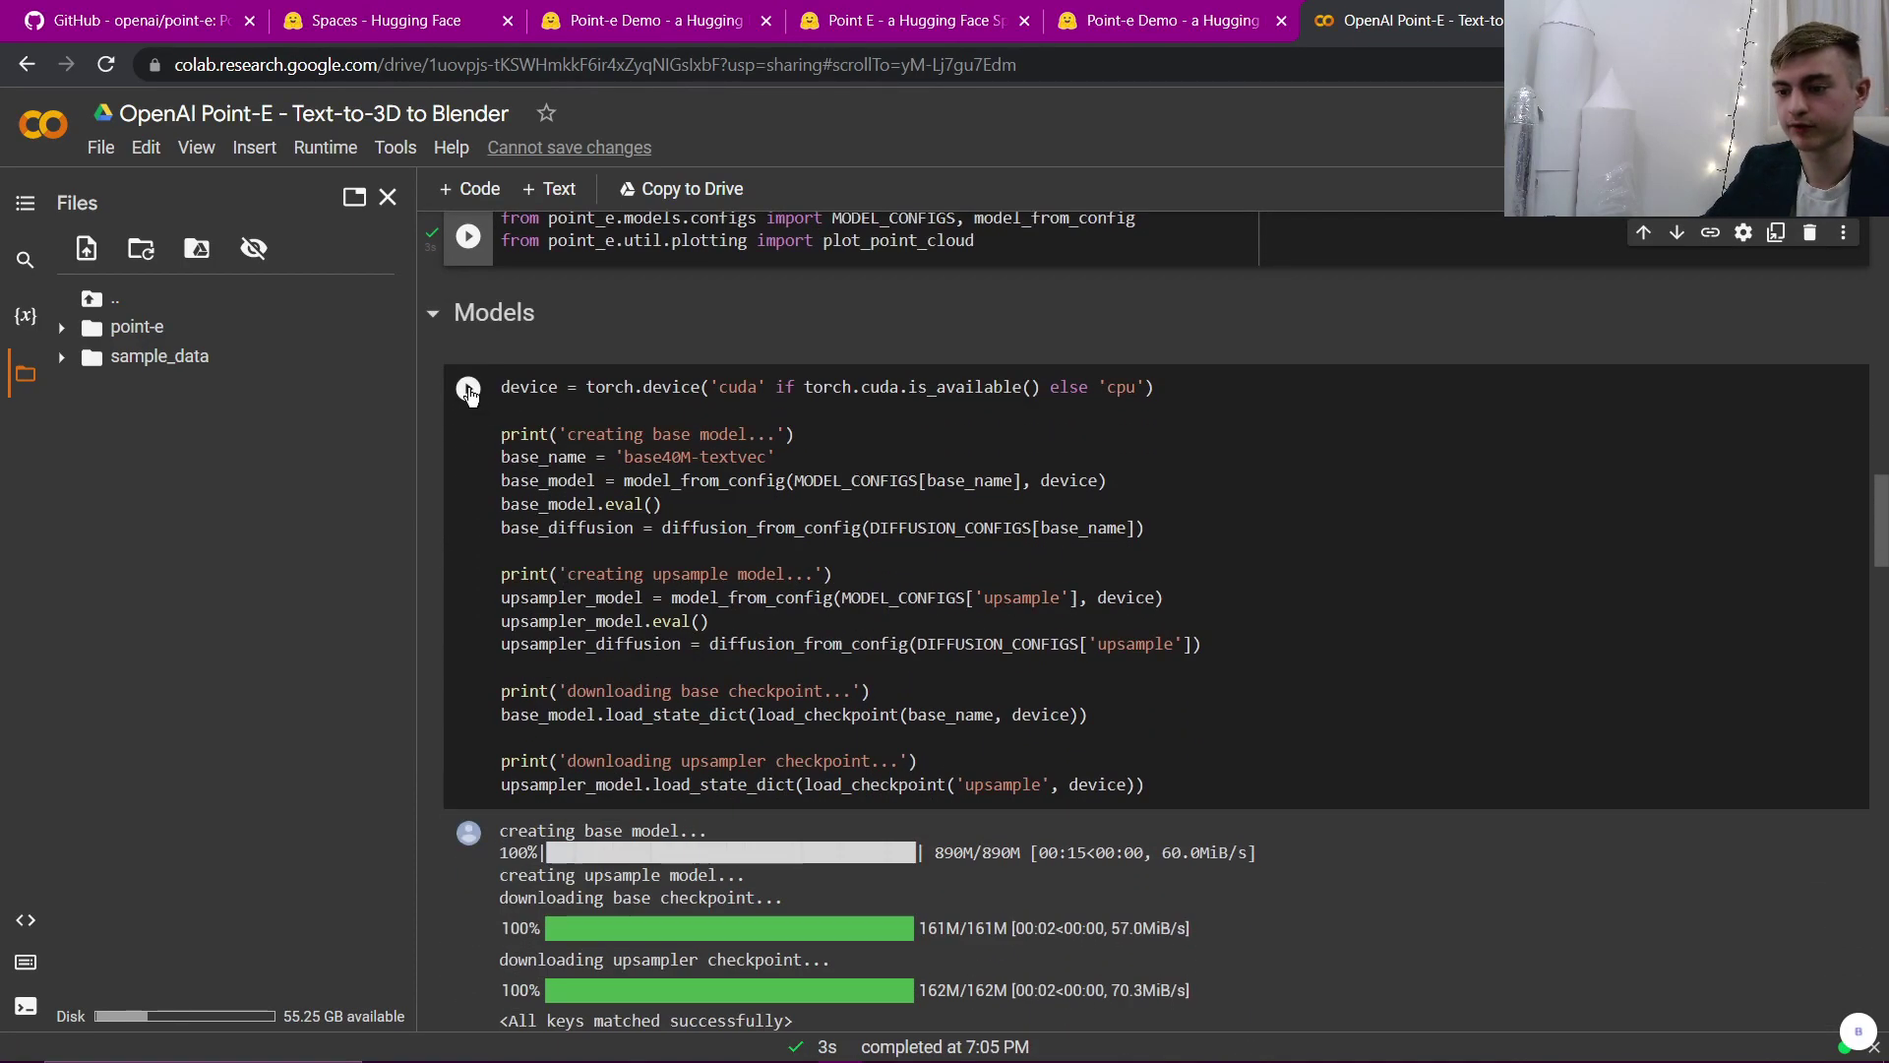
click(468, 389)
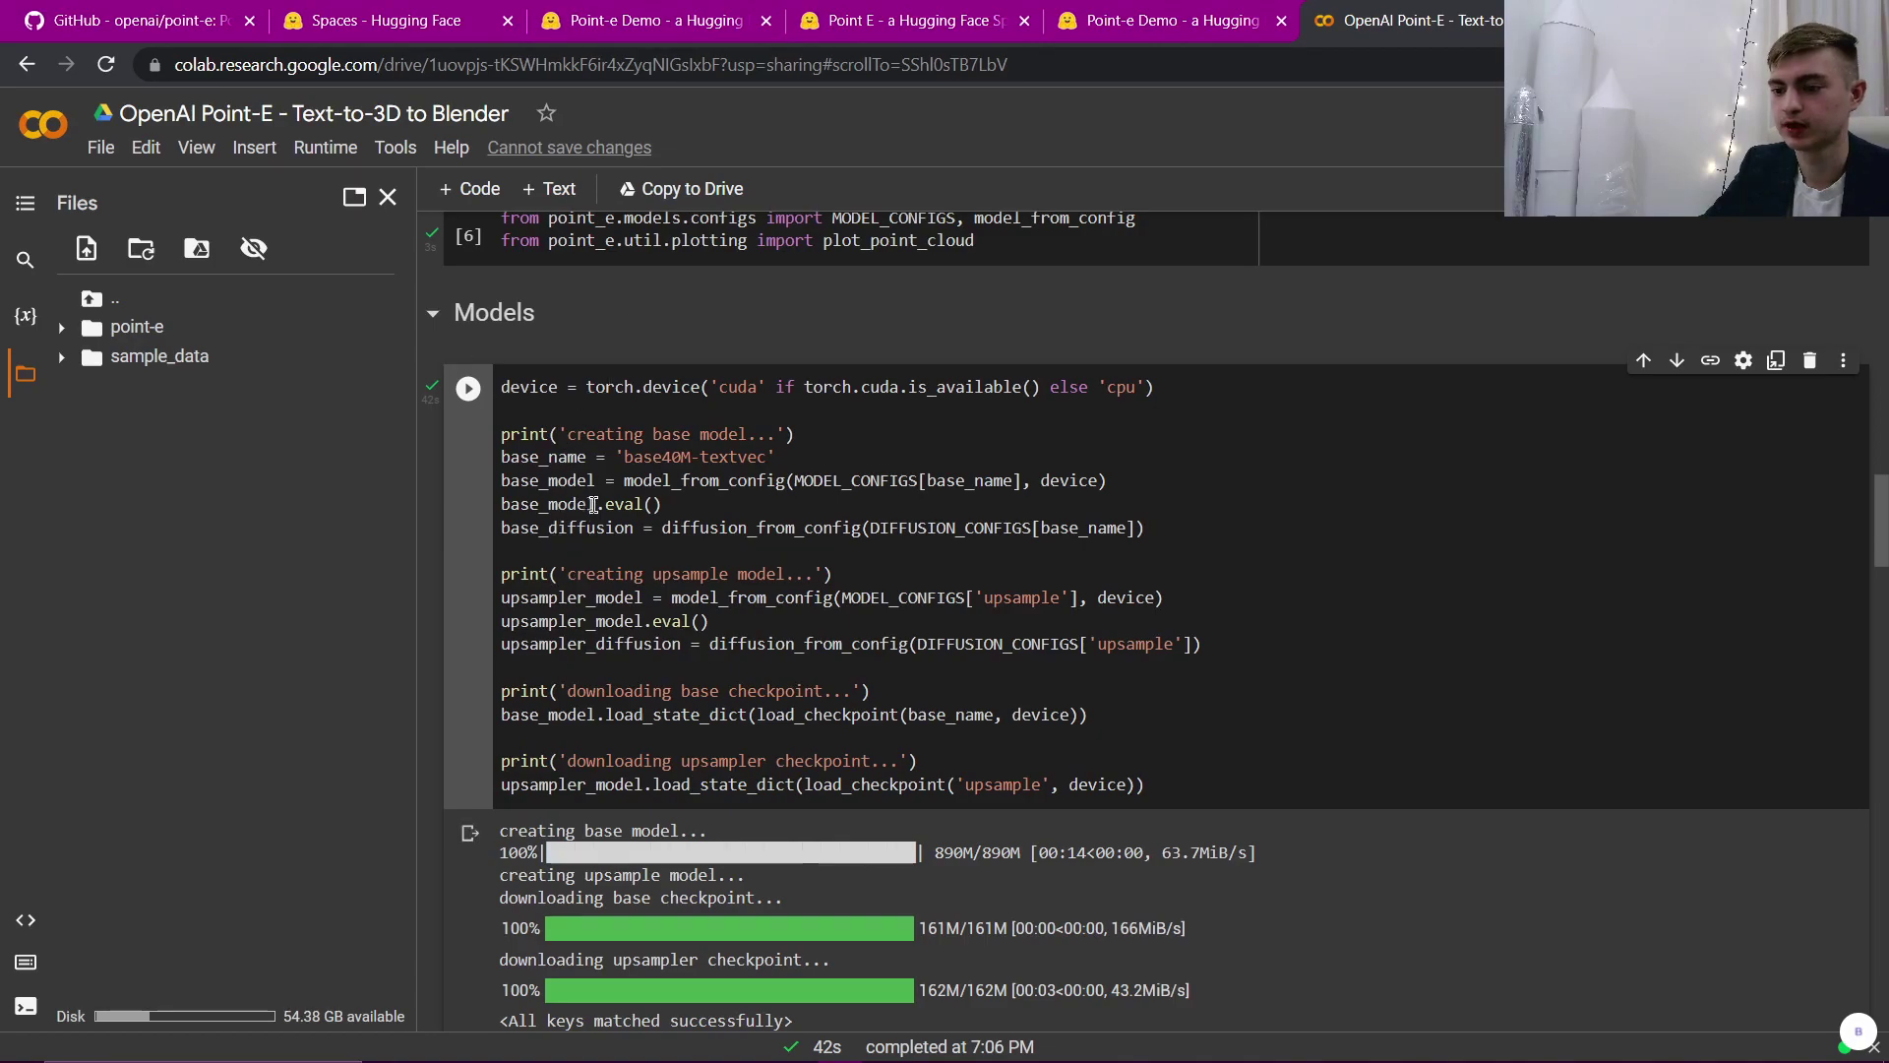
scroll(593, 506, down, 3)
scroll(594, 506, down, 3)
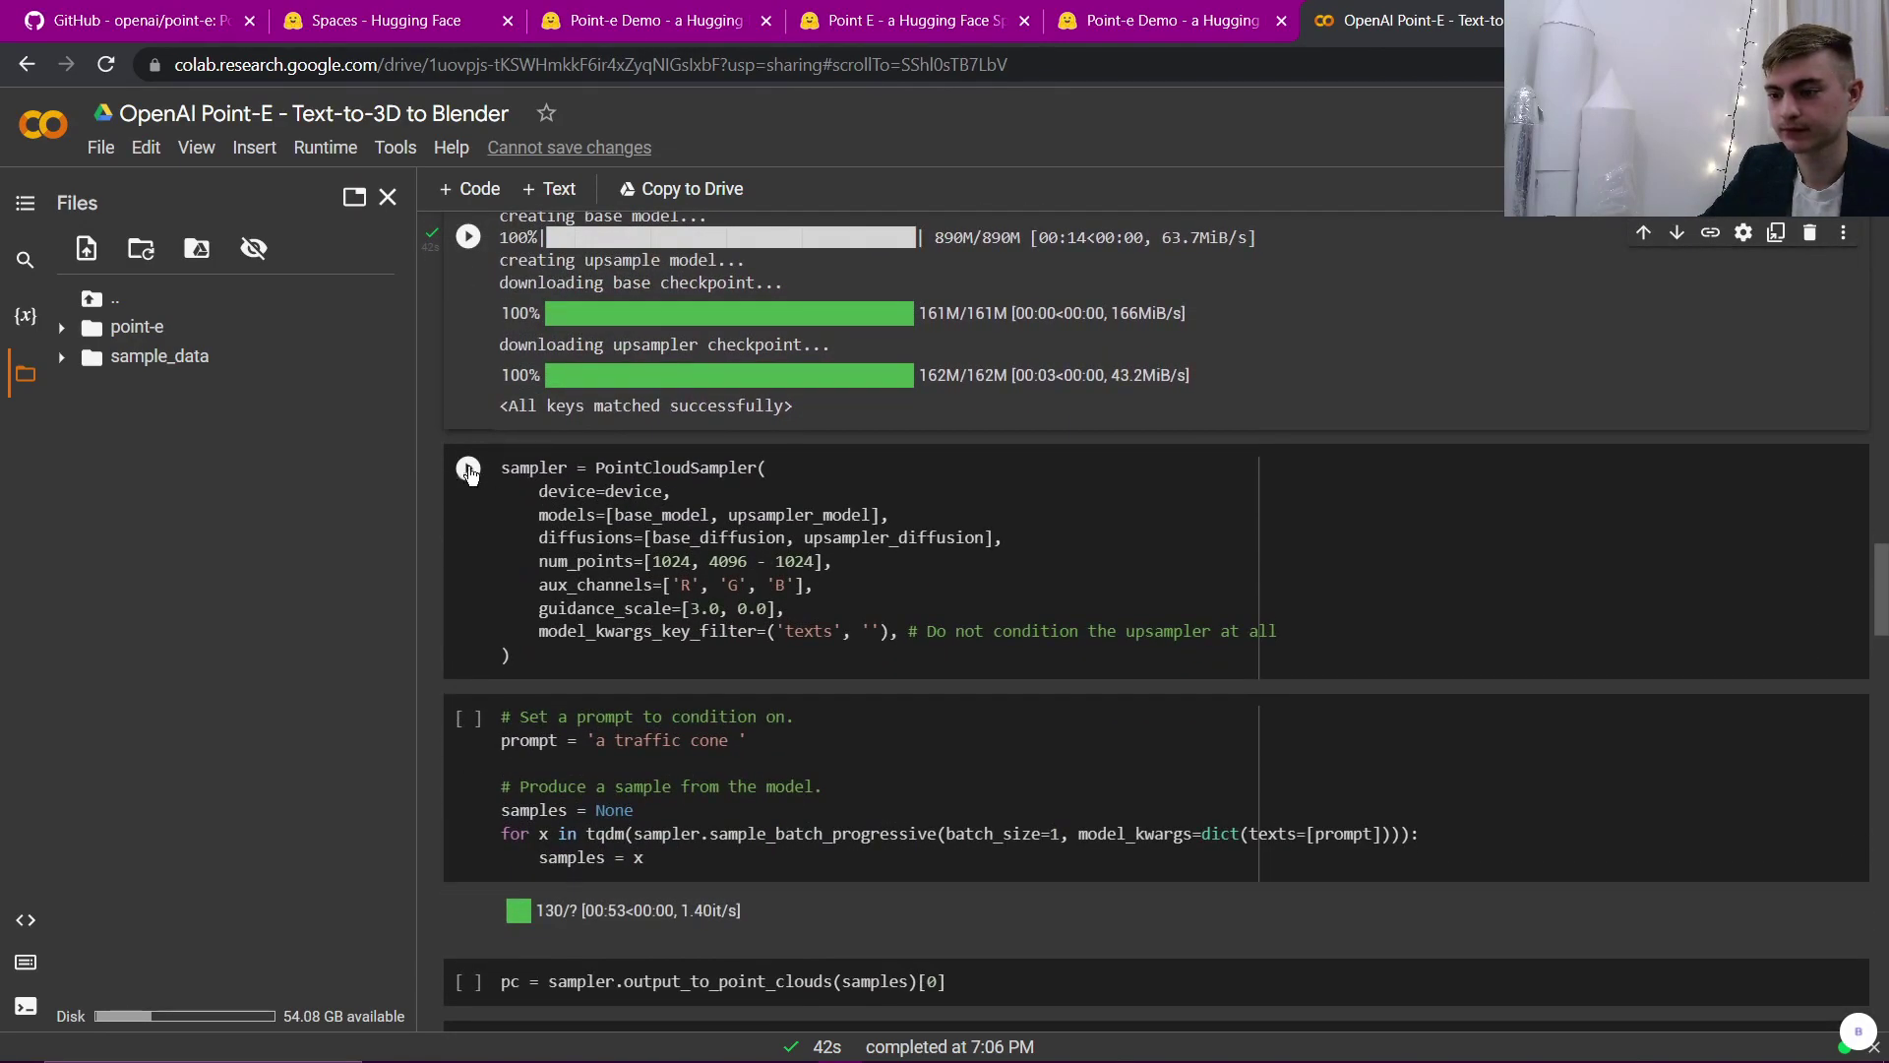
click(469, 472)
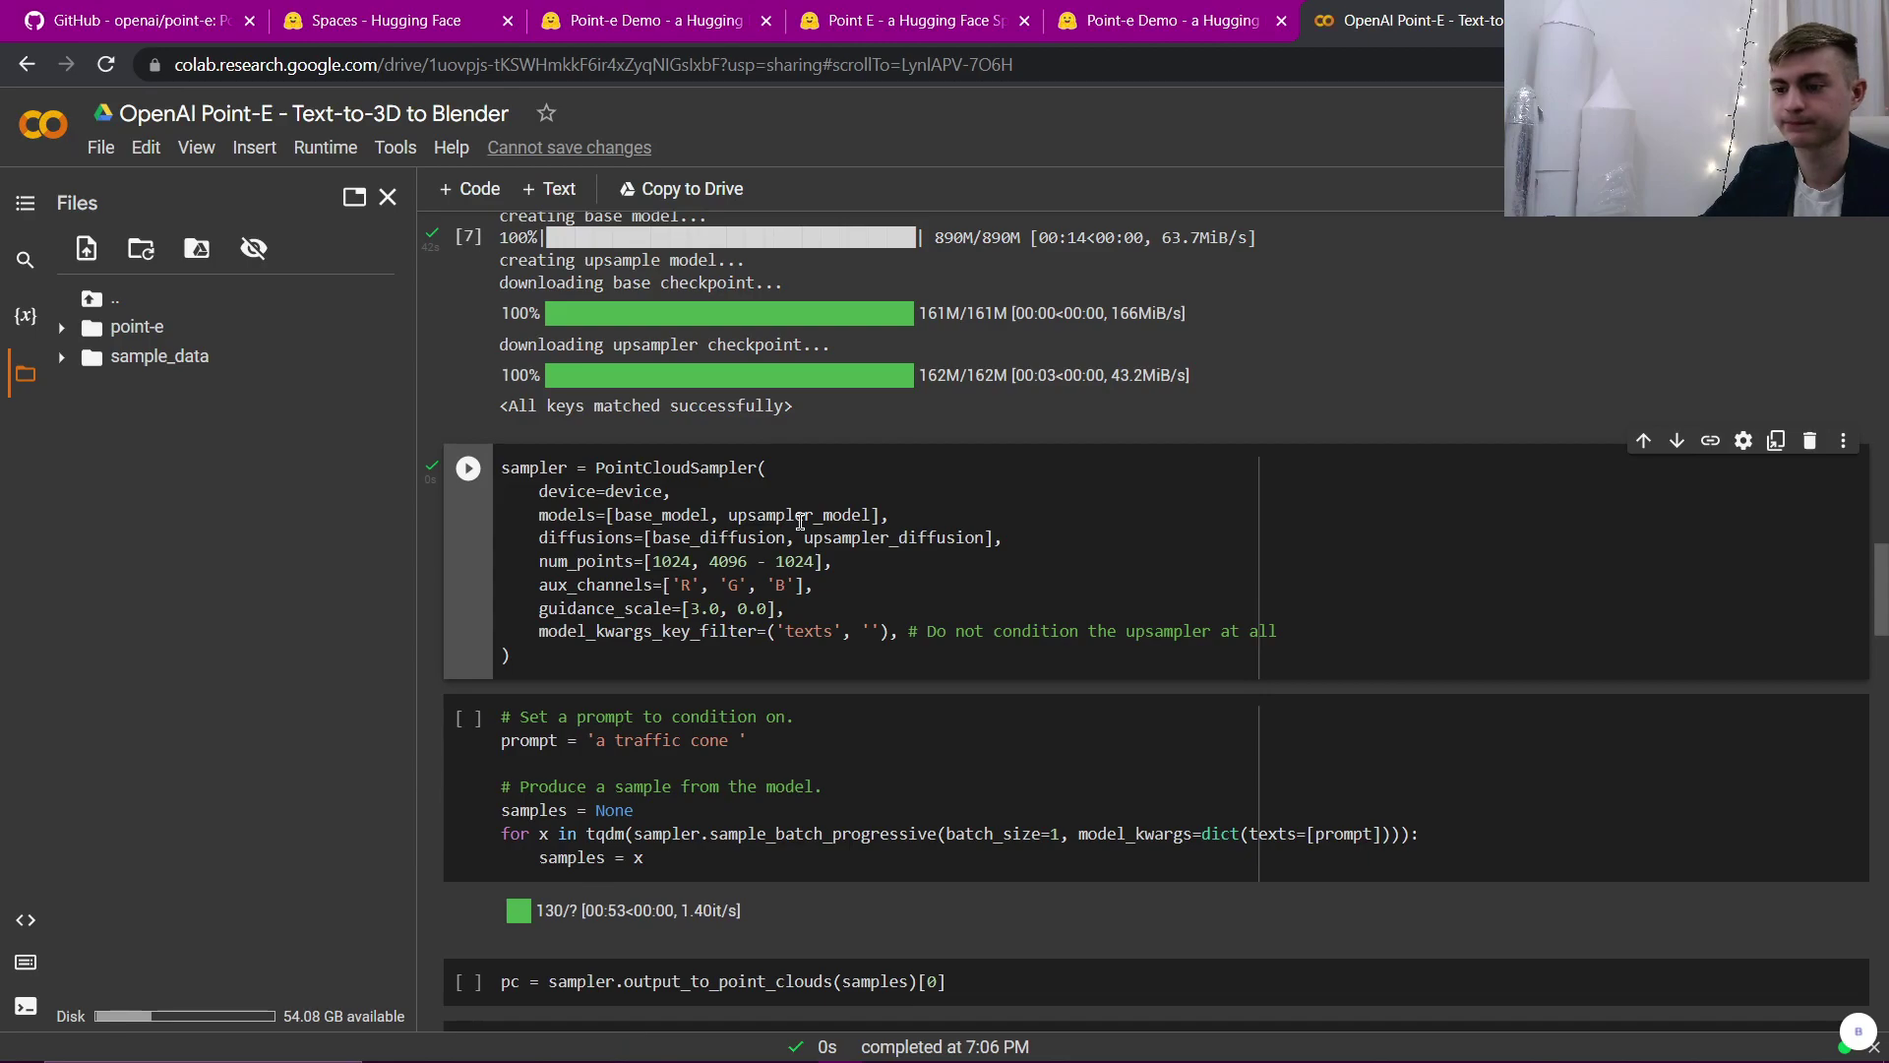
Step: Replace the 'a traffic cone' prompt with 'car' and run the 130-step sampling
scroll(610, 578, down, 1)
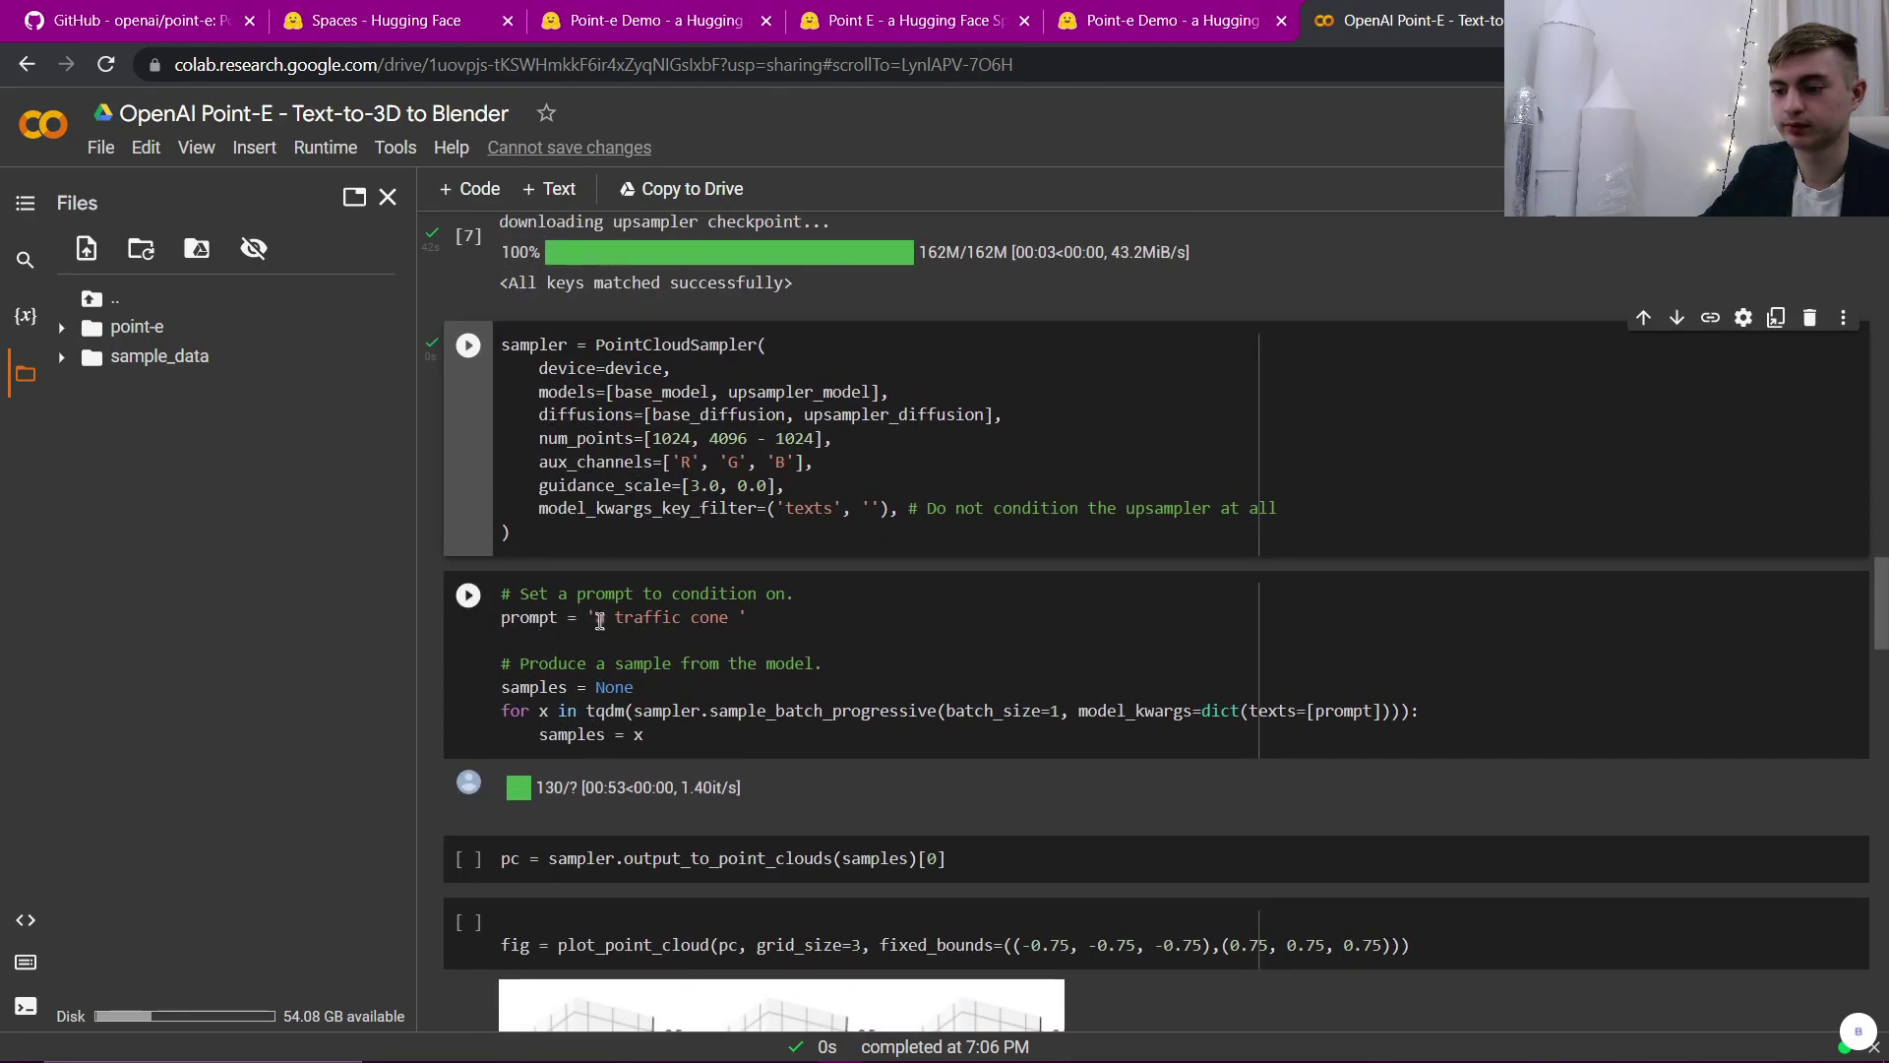
drag(596, 618, 736, 617)
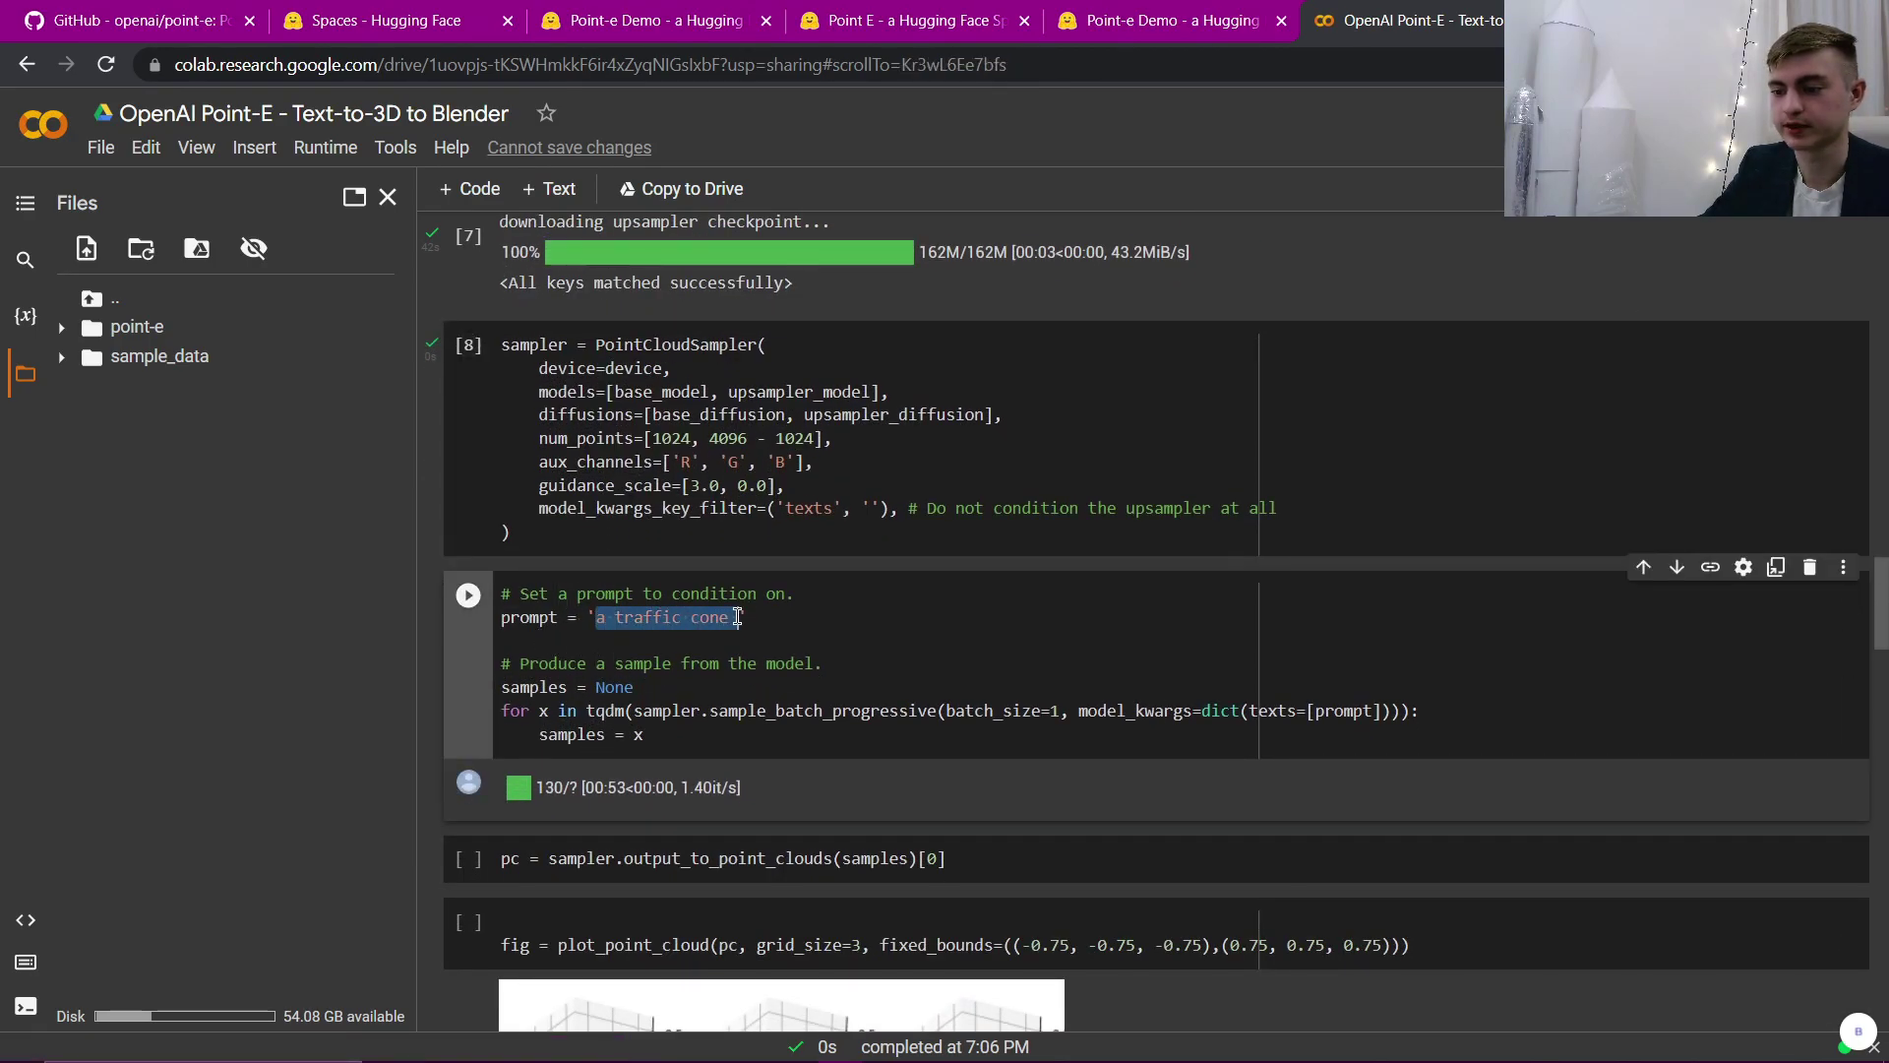
key(BackSpace)
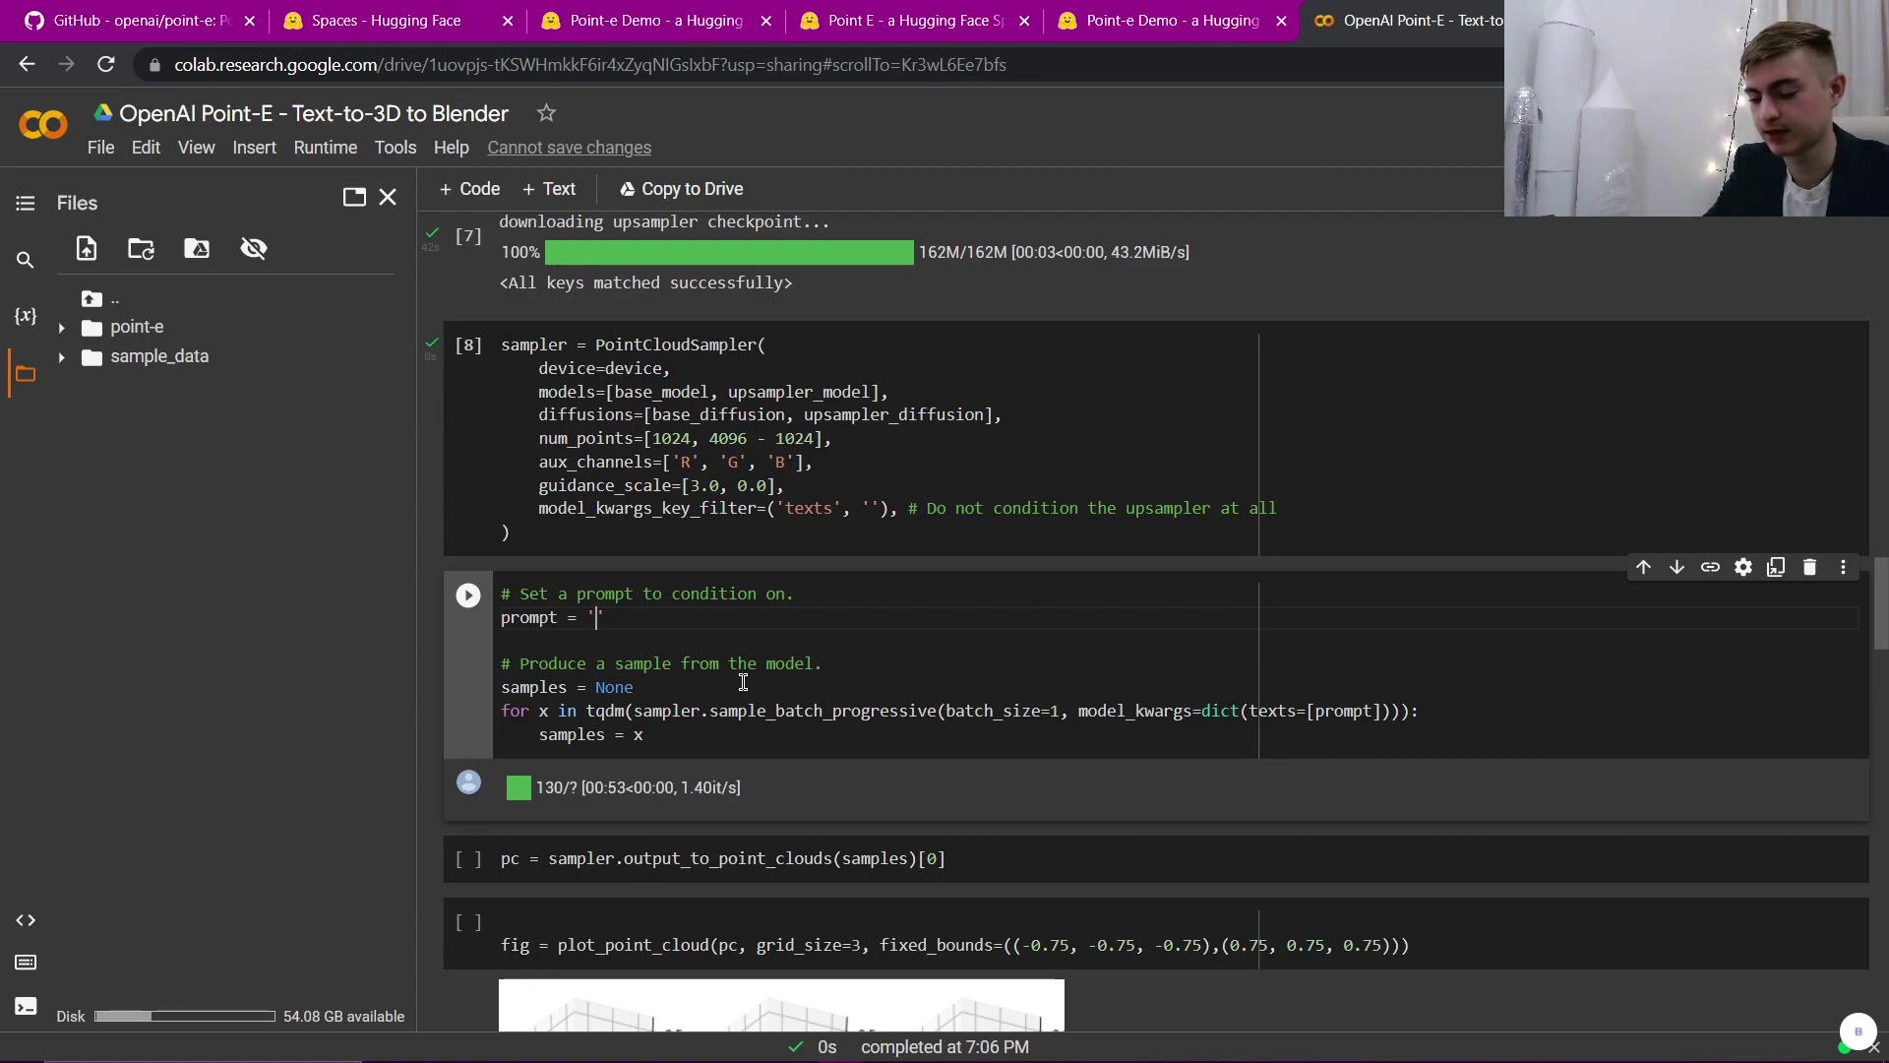
text(car)
key(ctrl+Return)
scroll(880, 697, down, 2)
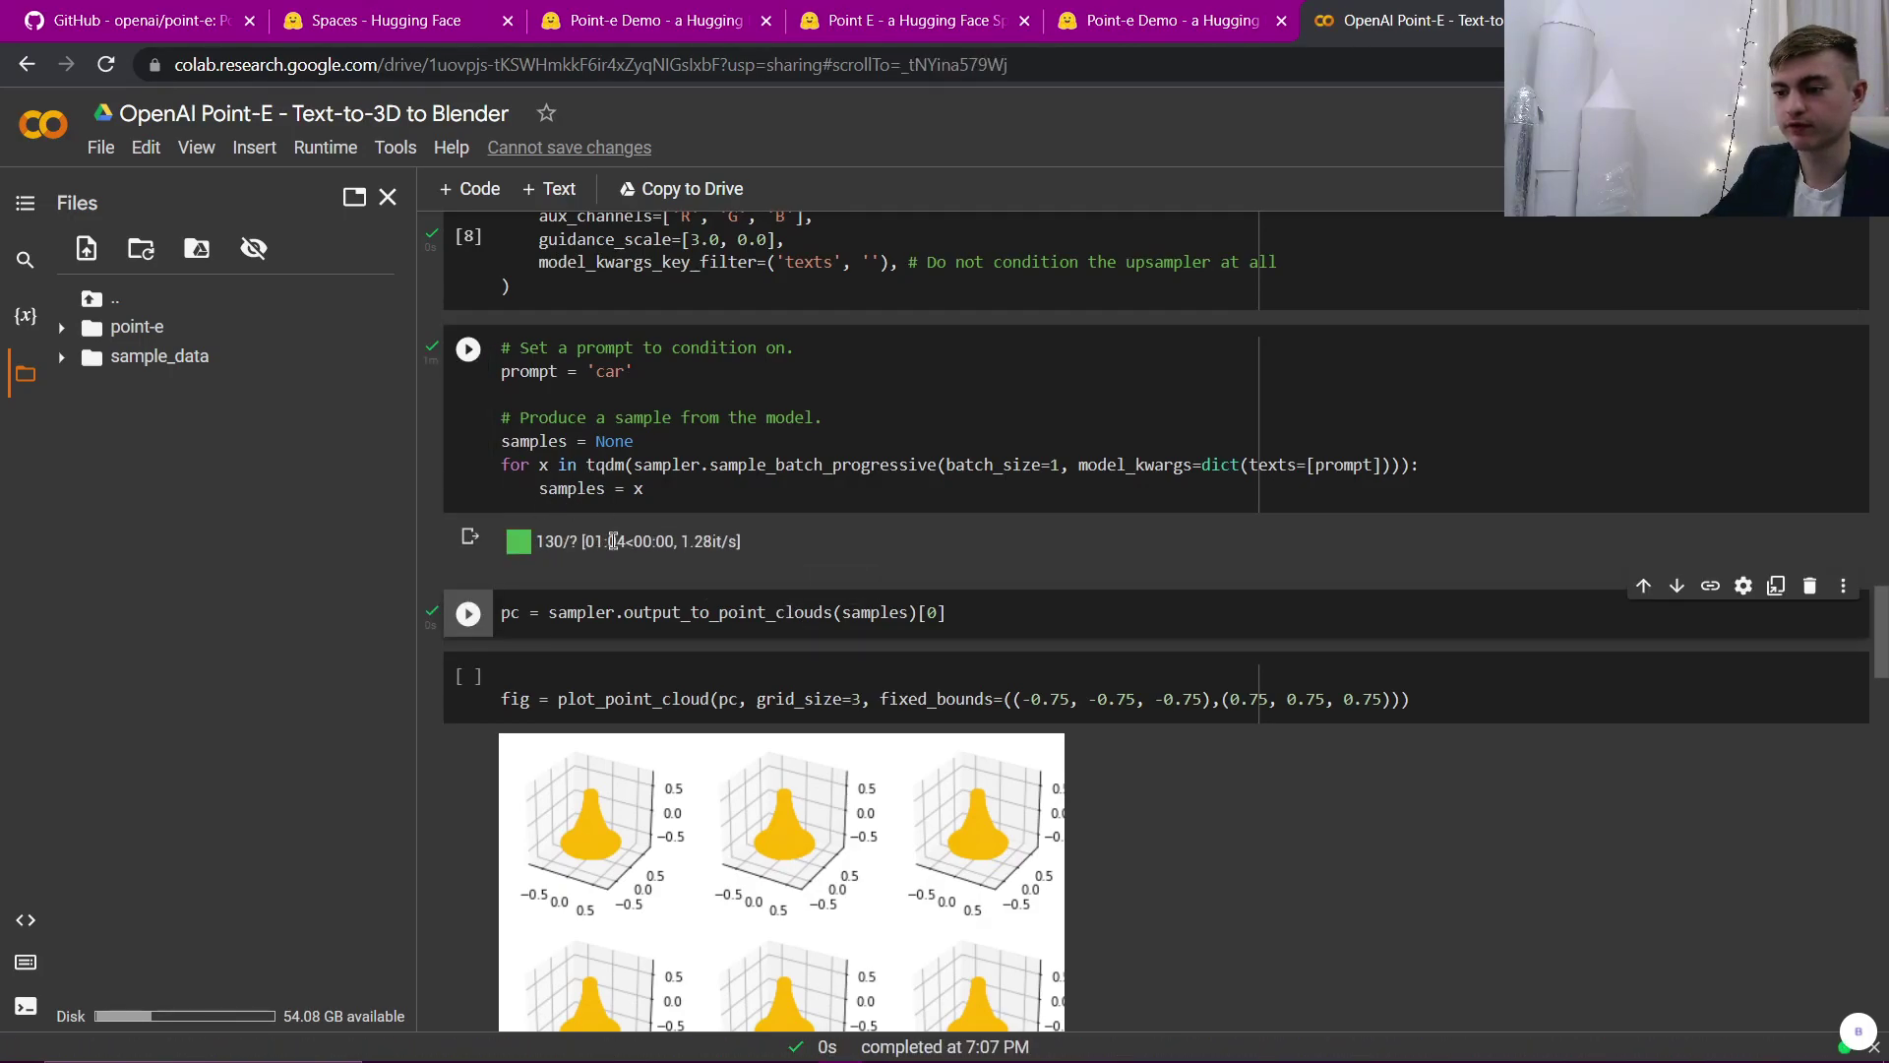
click(470, 614)
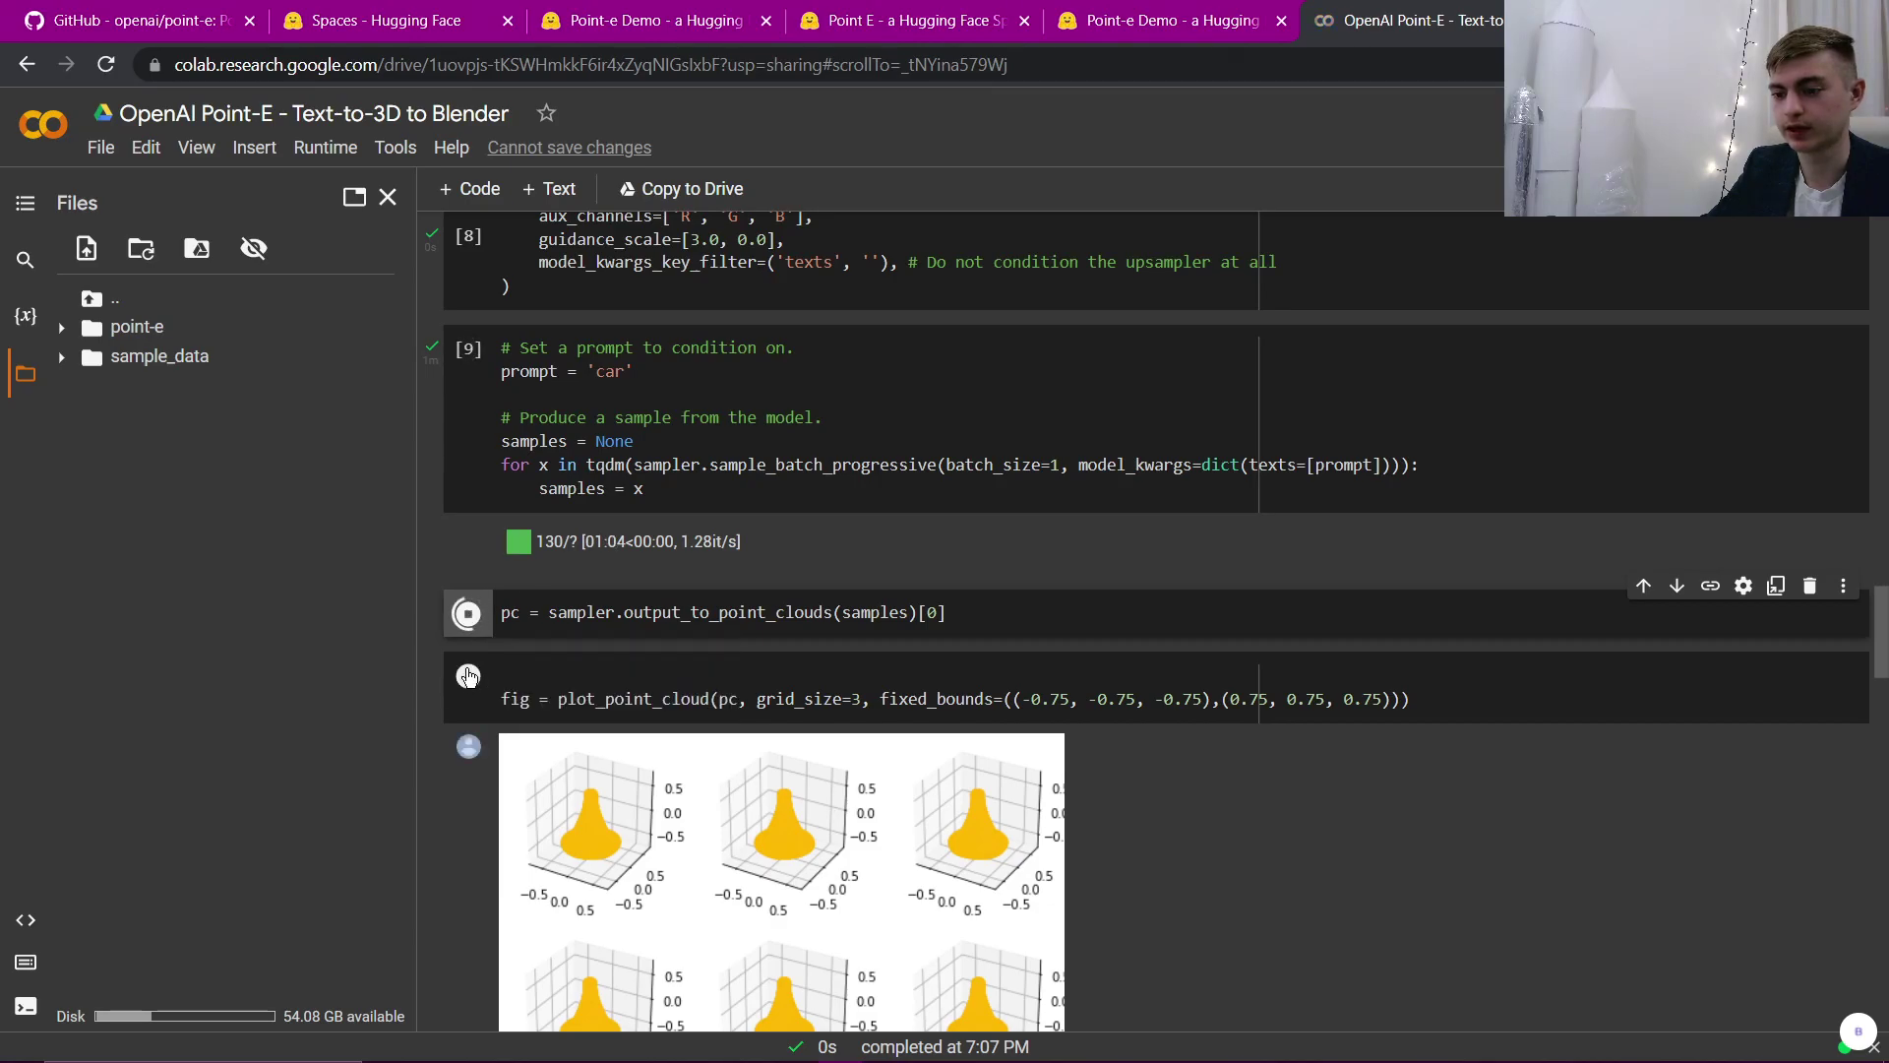
Step: Convert the samples to a point cloud and plot the car in a grid of views
click(469, 678)
scroll(800, 645, down, 3)
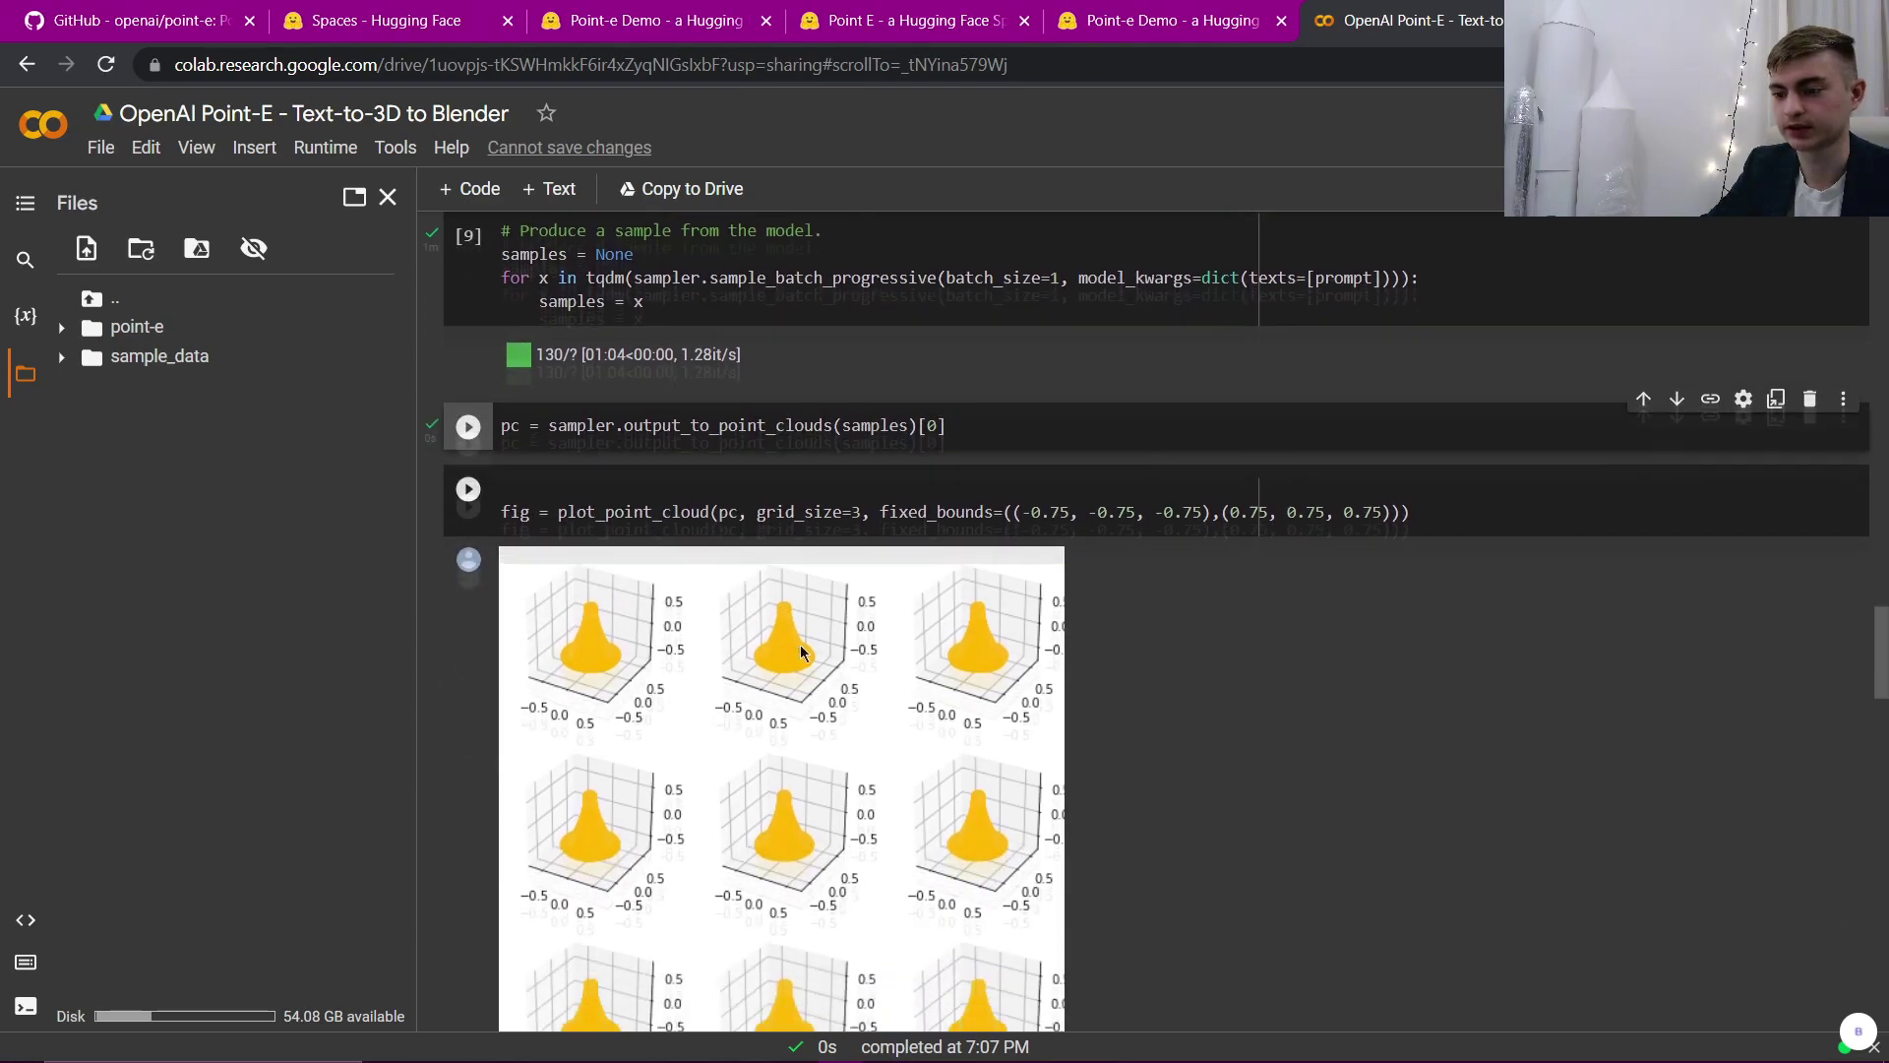
click(470, 433)
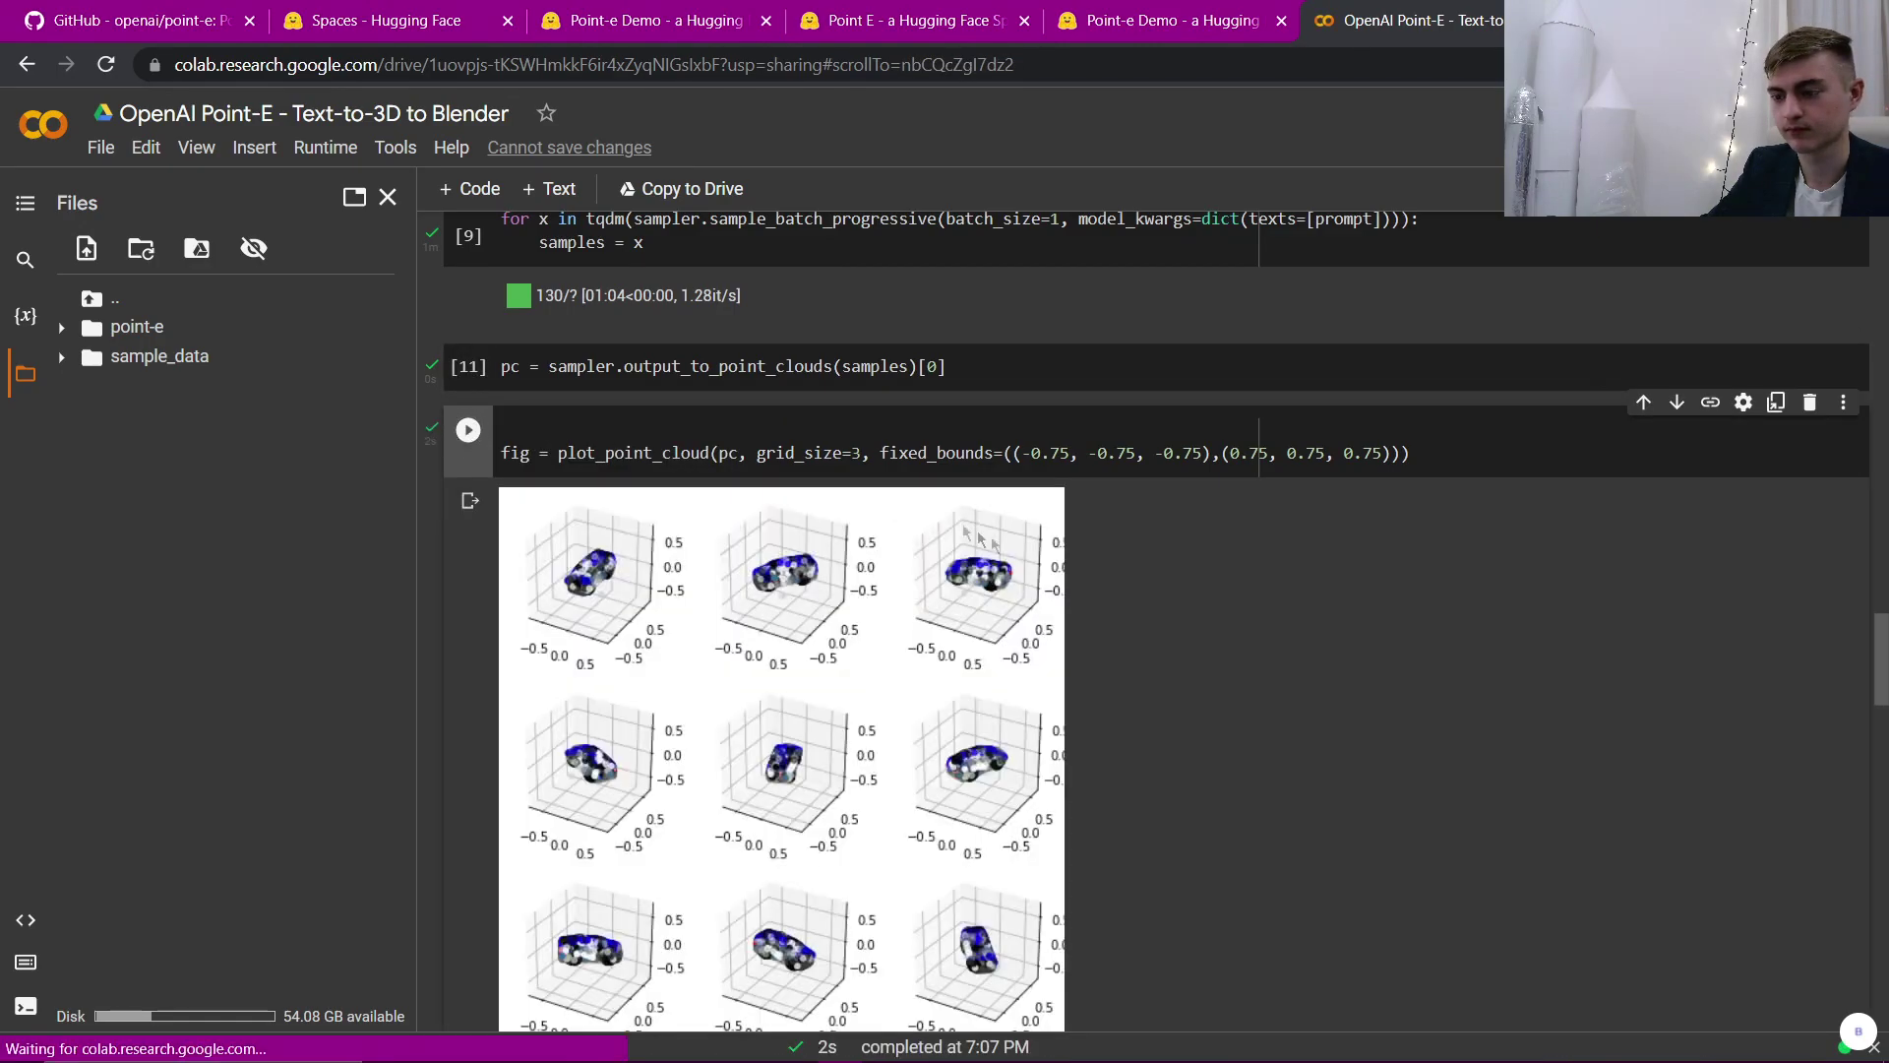
scroll(578, 458, down, 1)
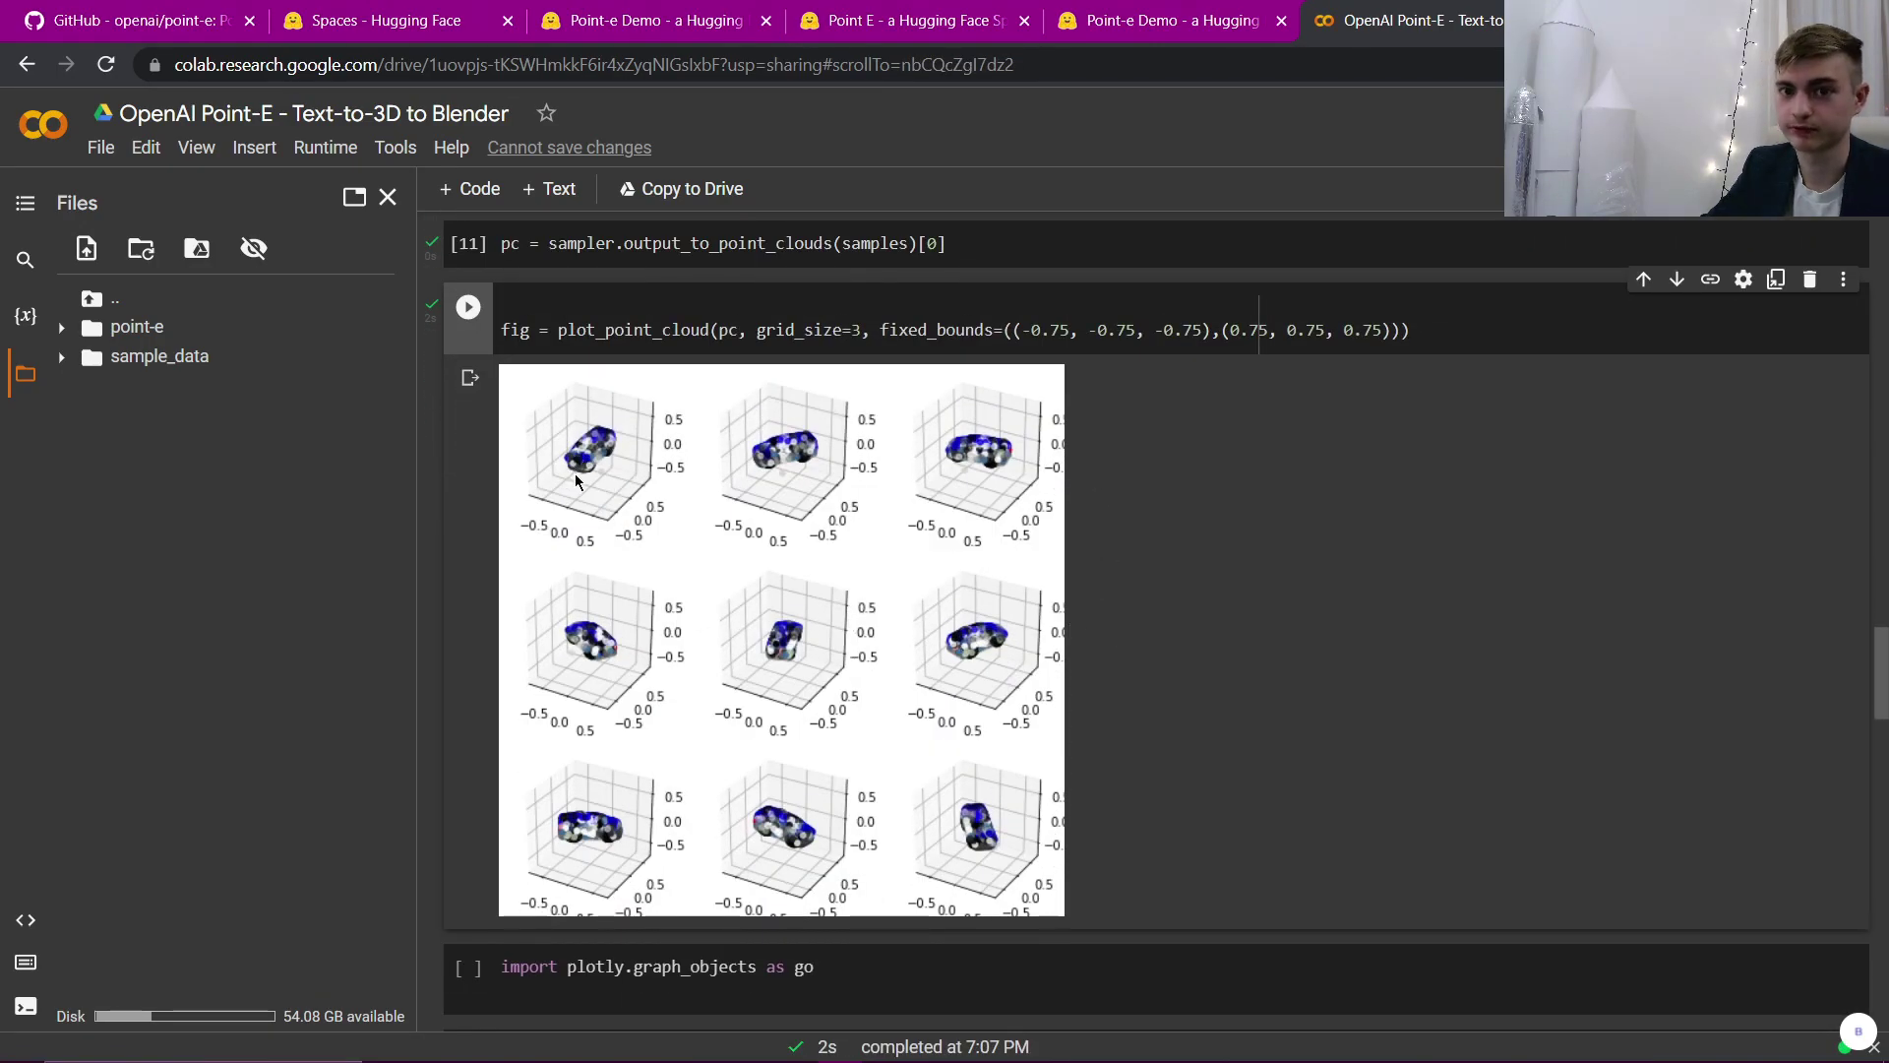
scroll(958, 551, down, 3)
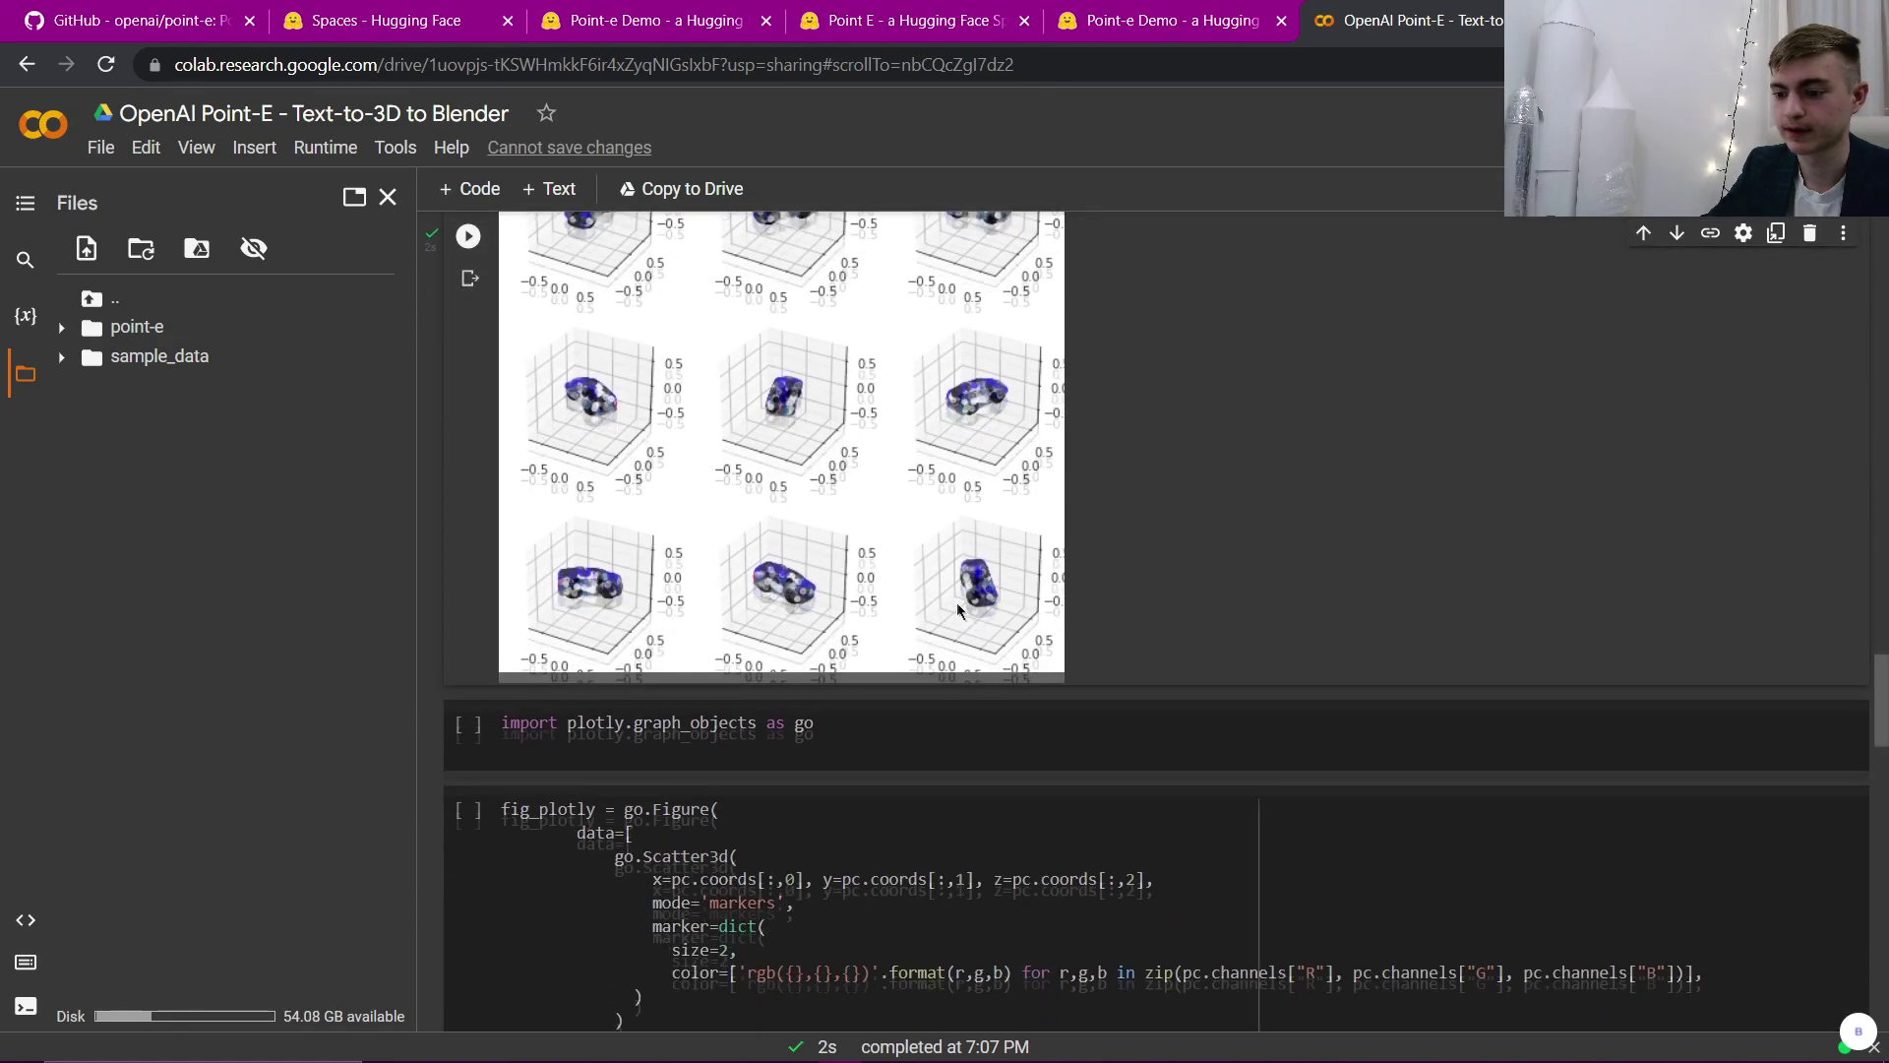
scroll(958, 604, down, 2)
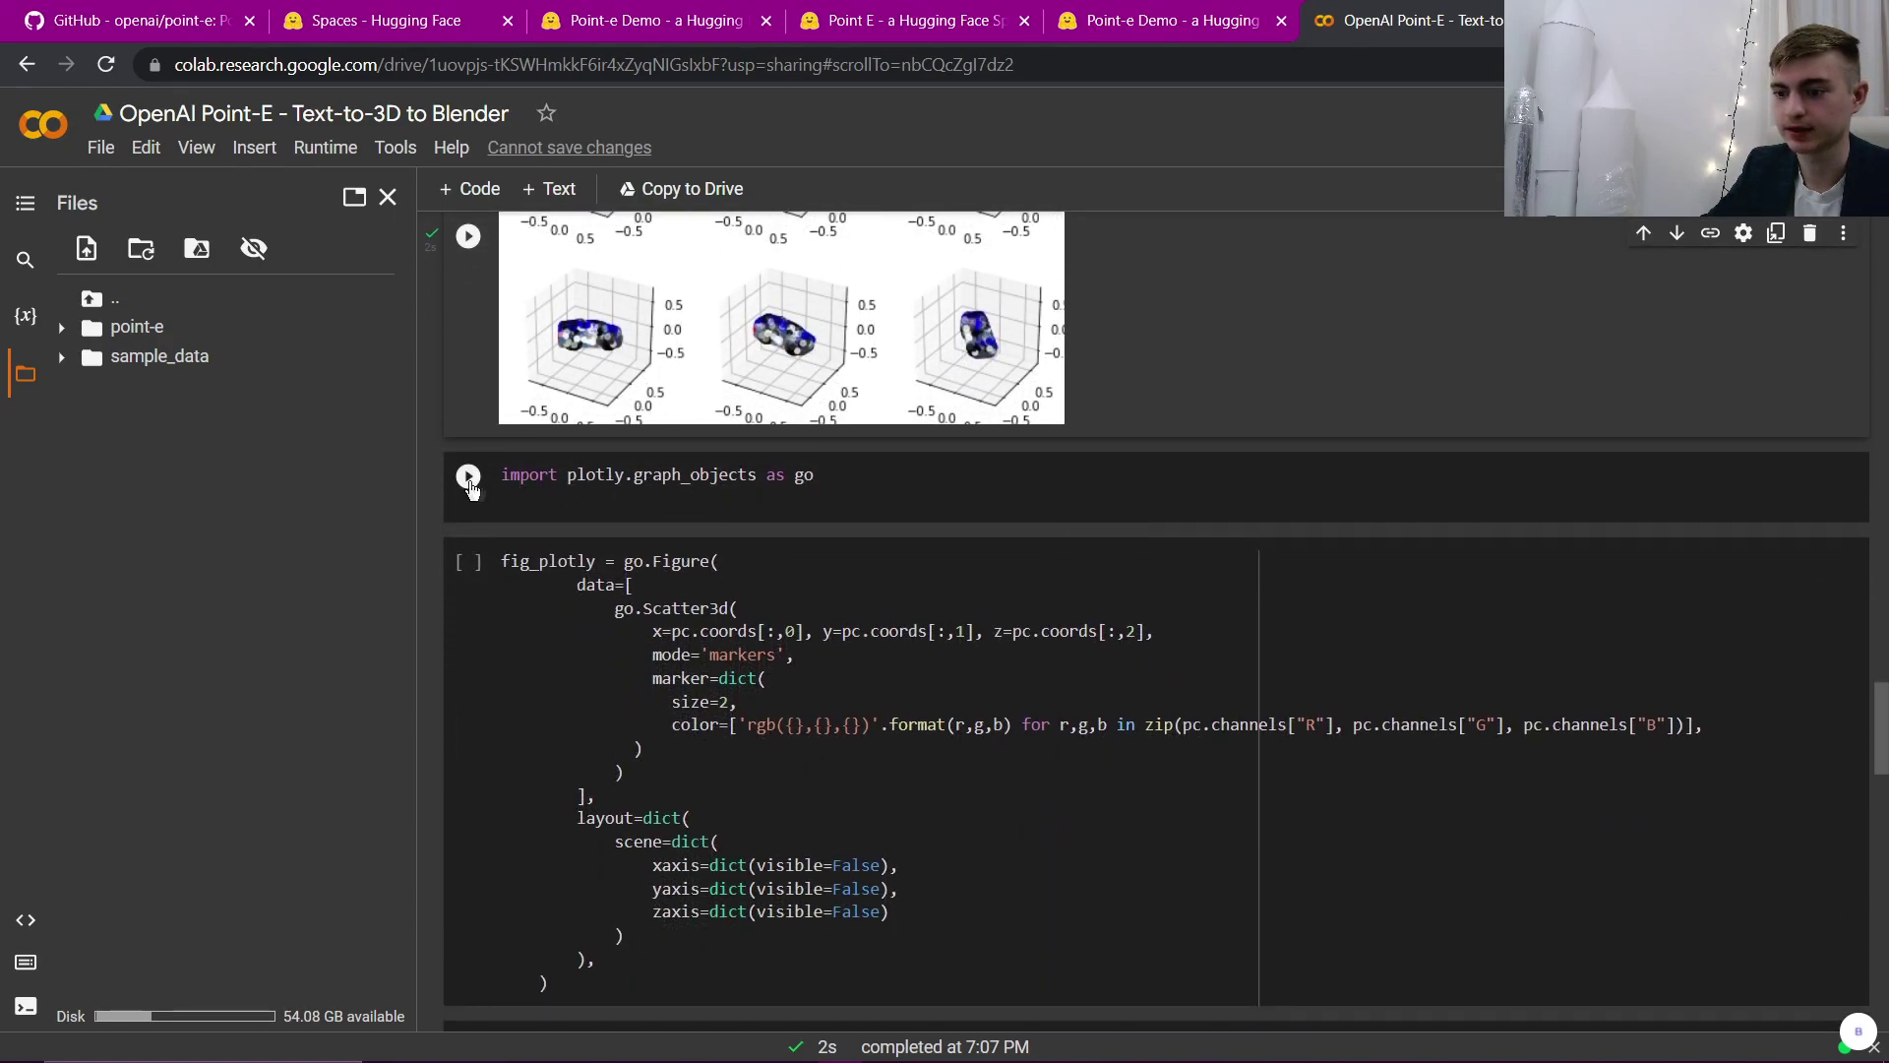
Step: Import plotly and build the interactive Plotly figure of the car point cloud
click(468, 479)
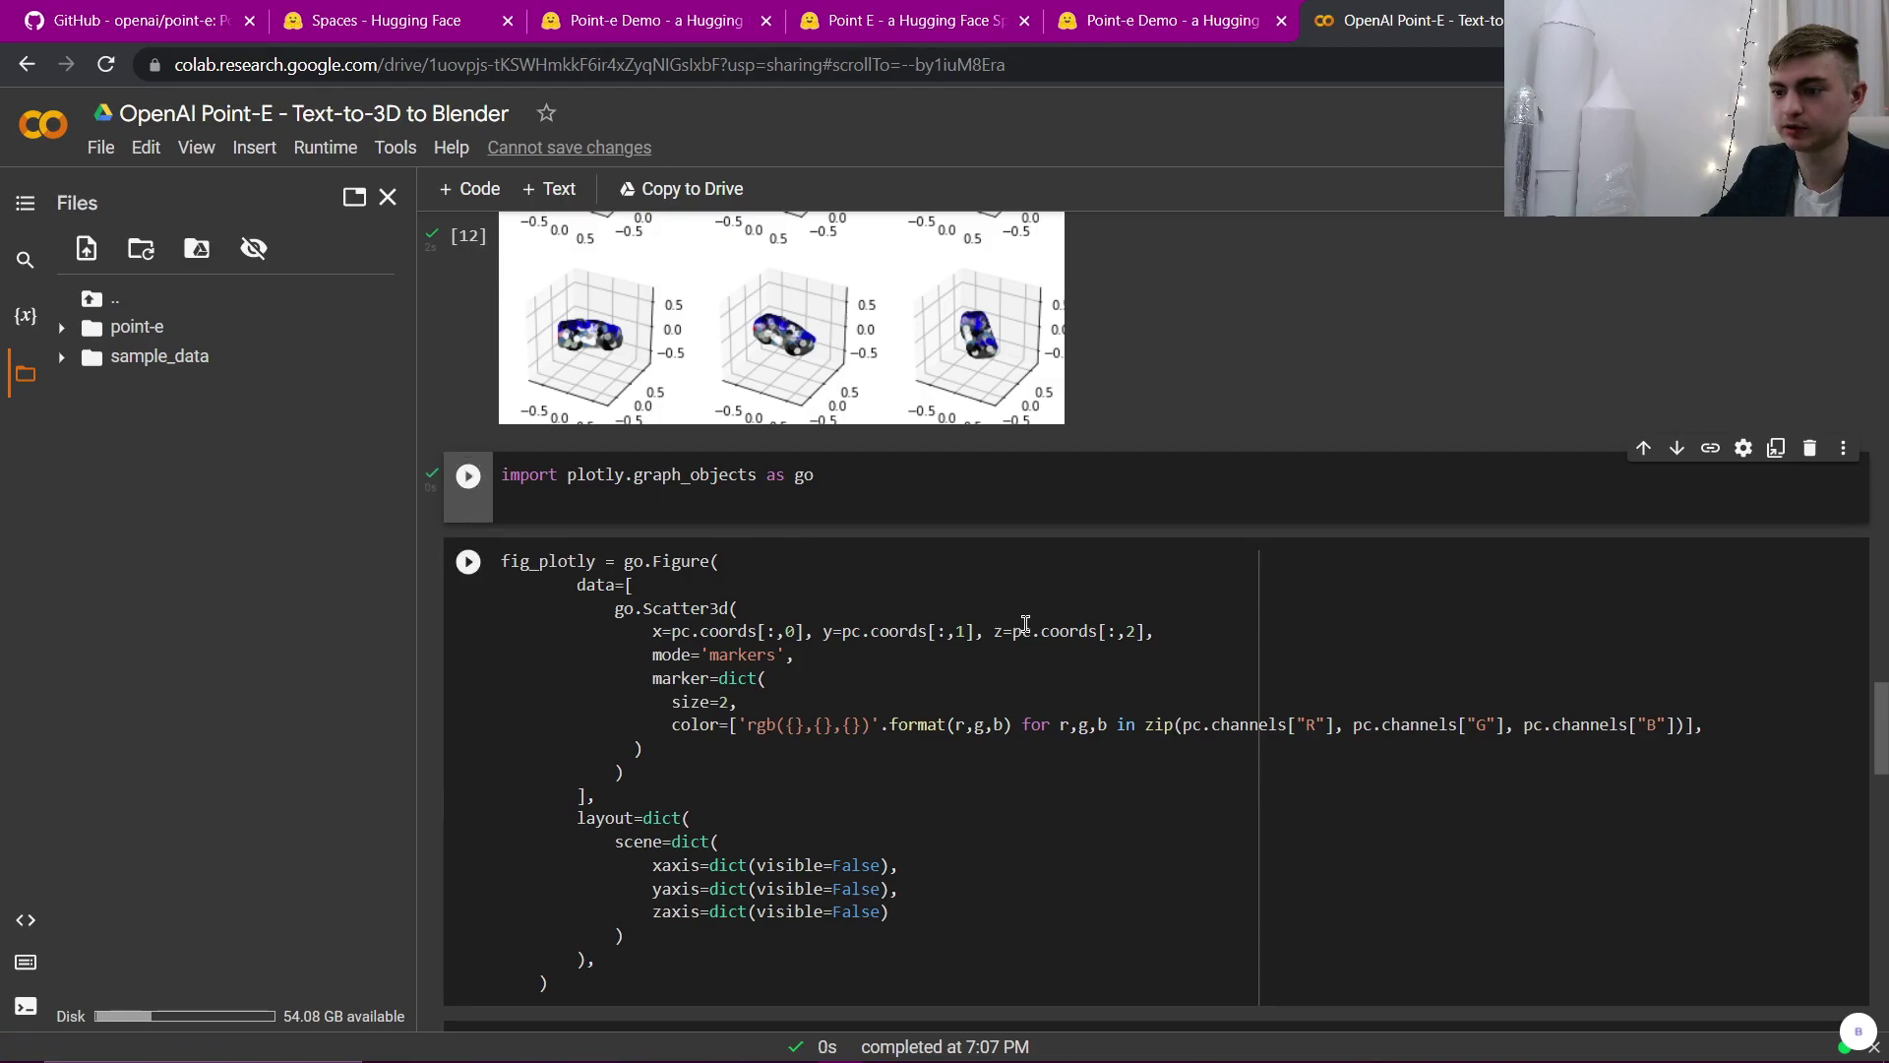
scroll(1025, 623, up, 3)
scroll(1025, 623, up, 2)
scroll(1020, 623, down, 4)
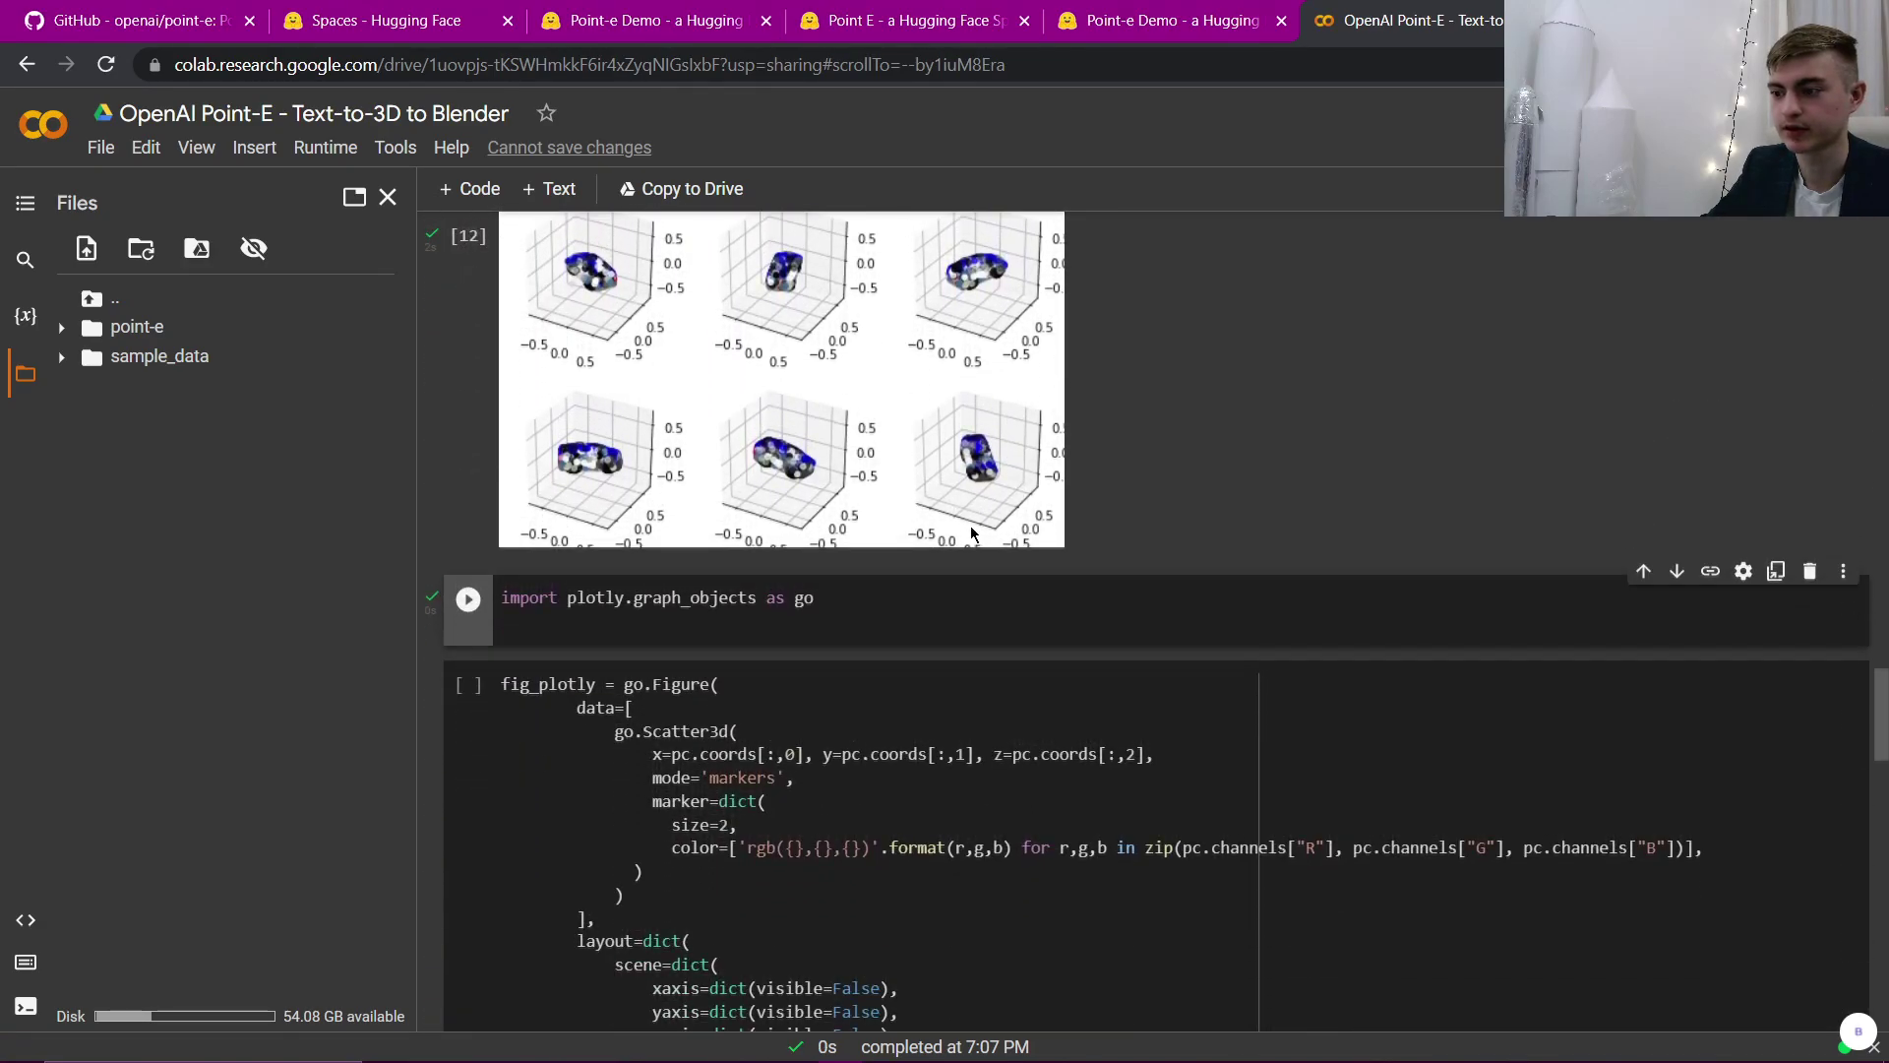
scroll(971, 535, up, 10)
scroll(944, 537, up, 10)
scroll(915, 537, up, 3)
scroll(882, 539, up, 5)
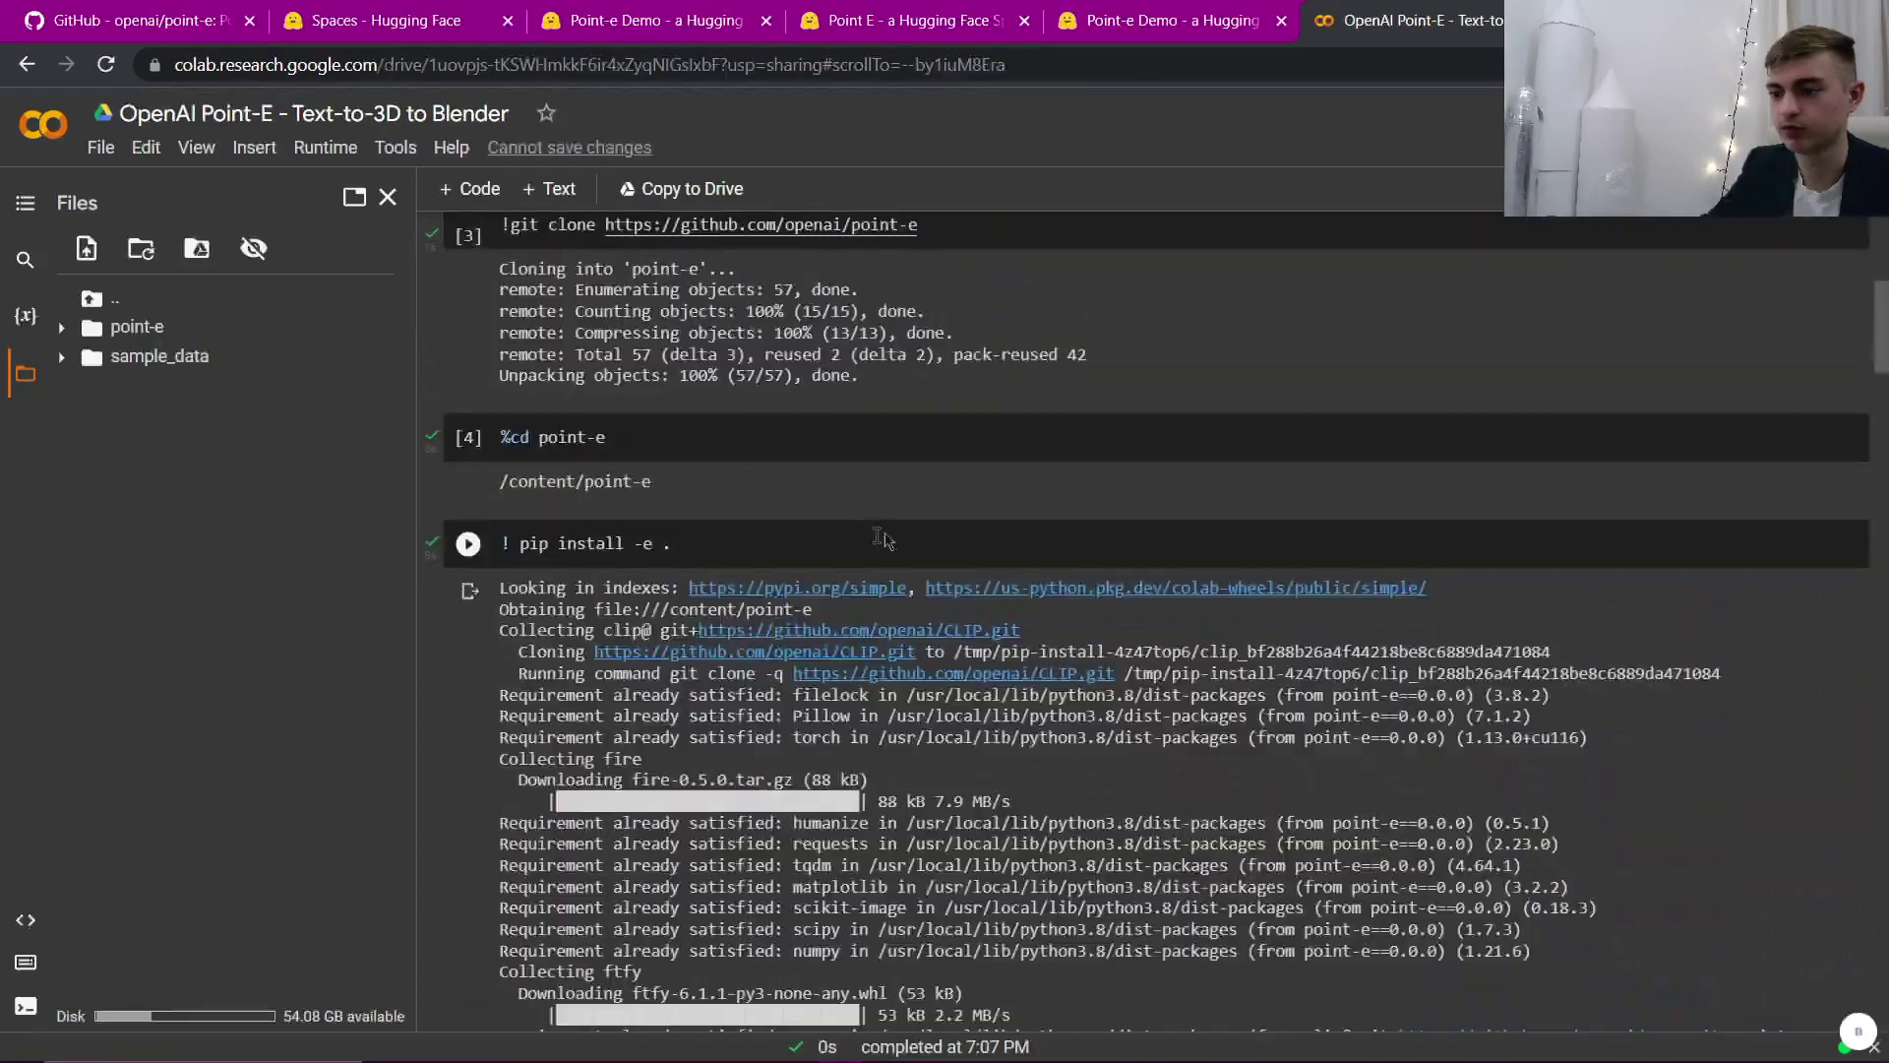
scroll(767, 536, up, 4)
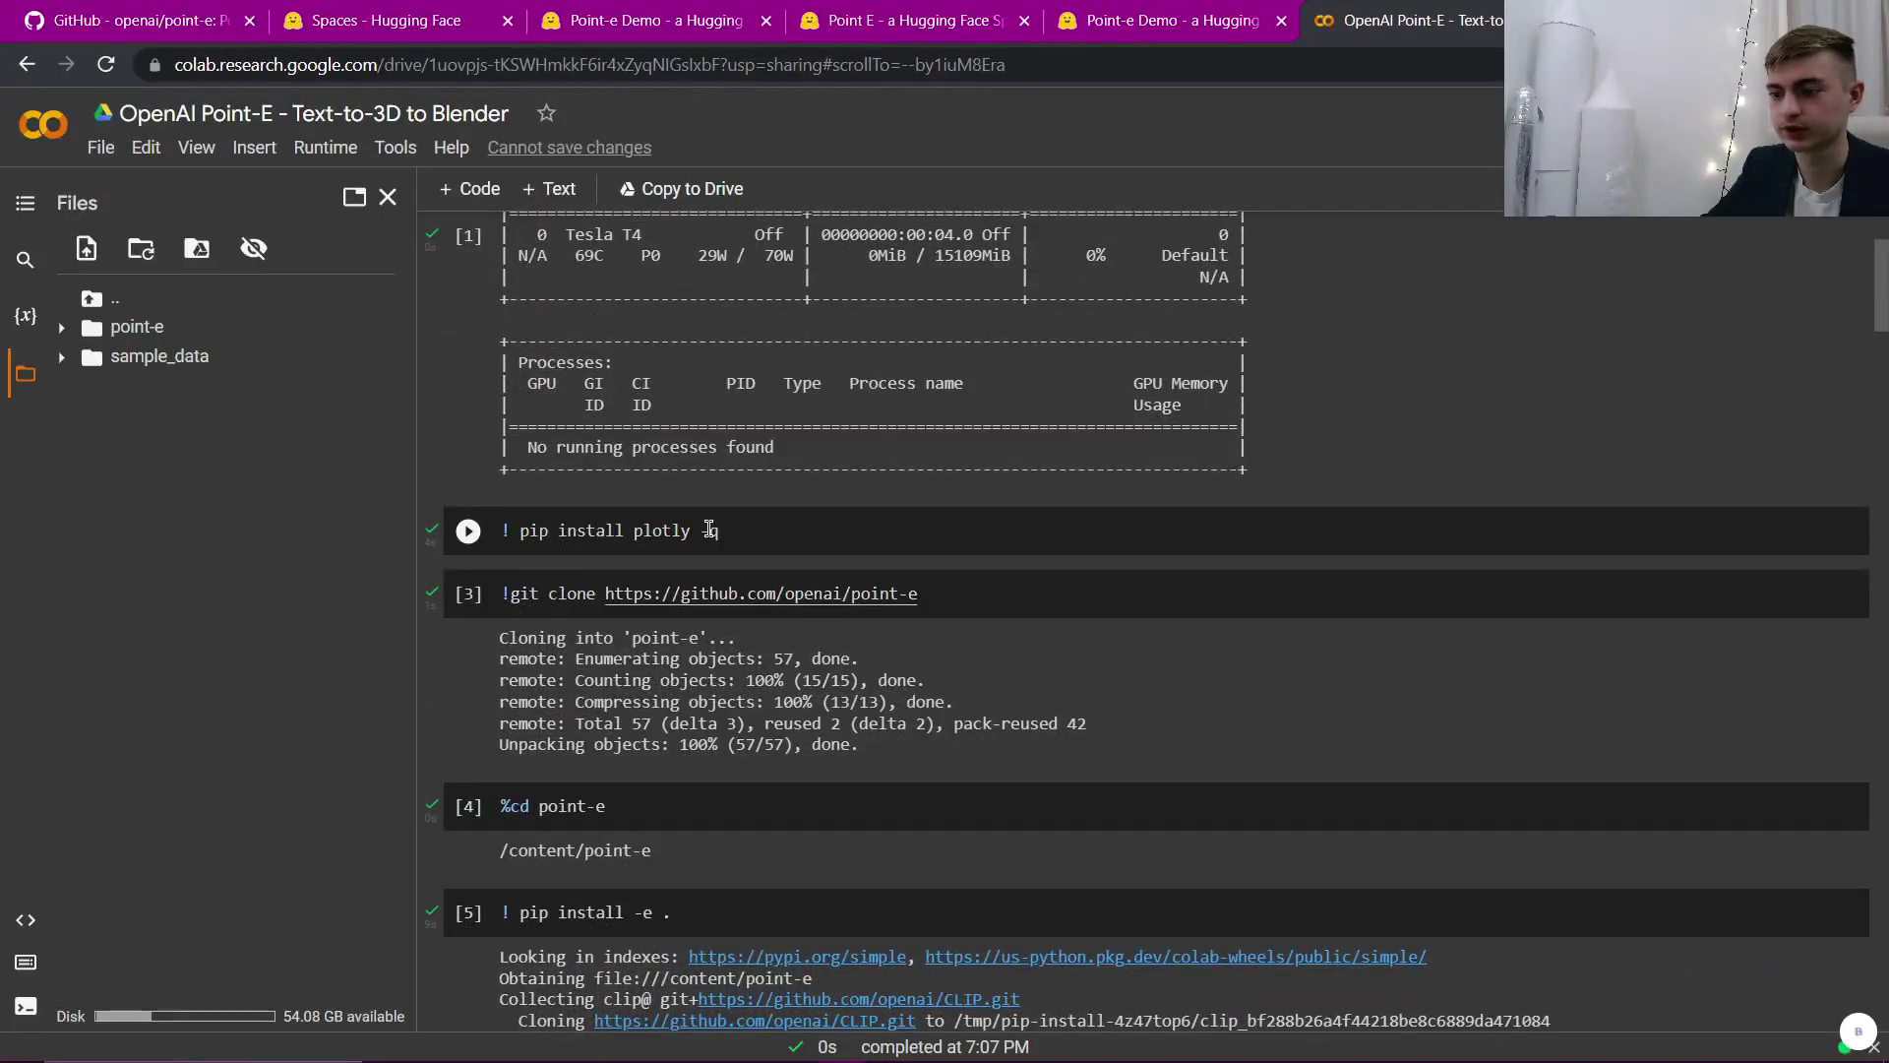
scroll(709, 531, down, 8)
scroll(715, 537, down, 10)
scroll(720, 543, down, 8)
scroll(726, 549, down, 6)
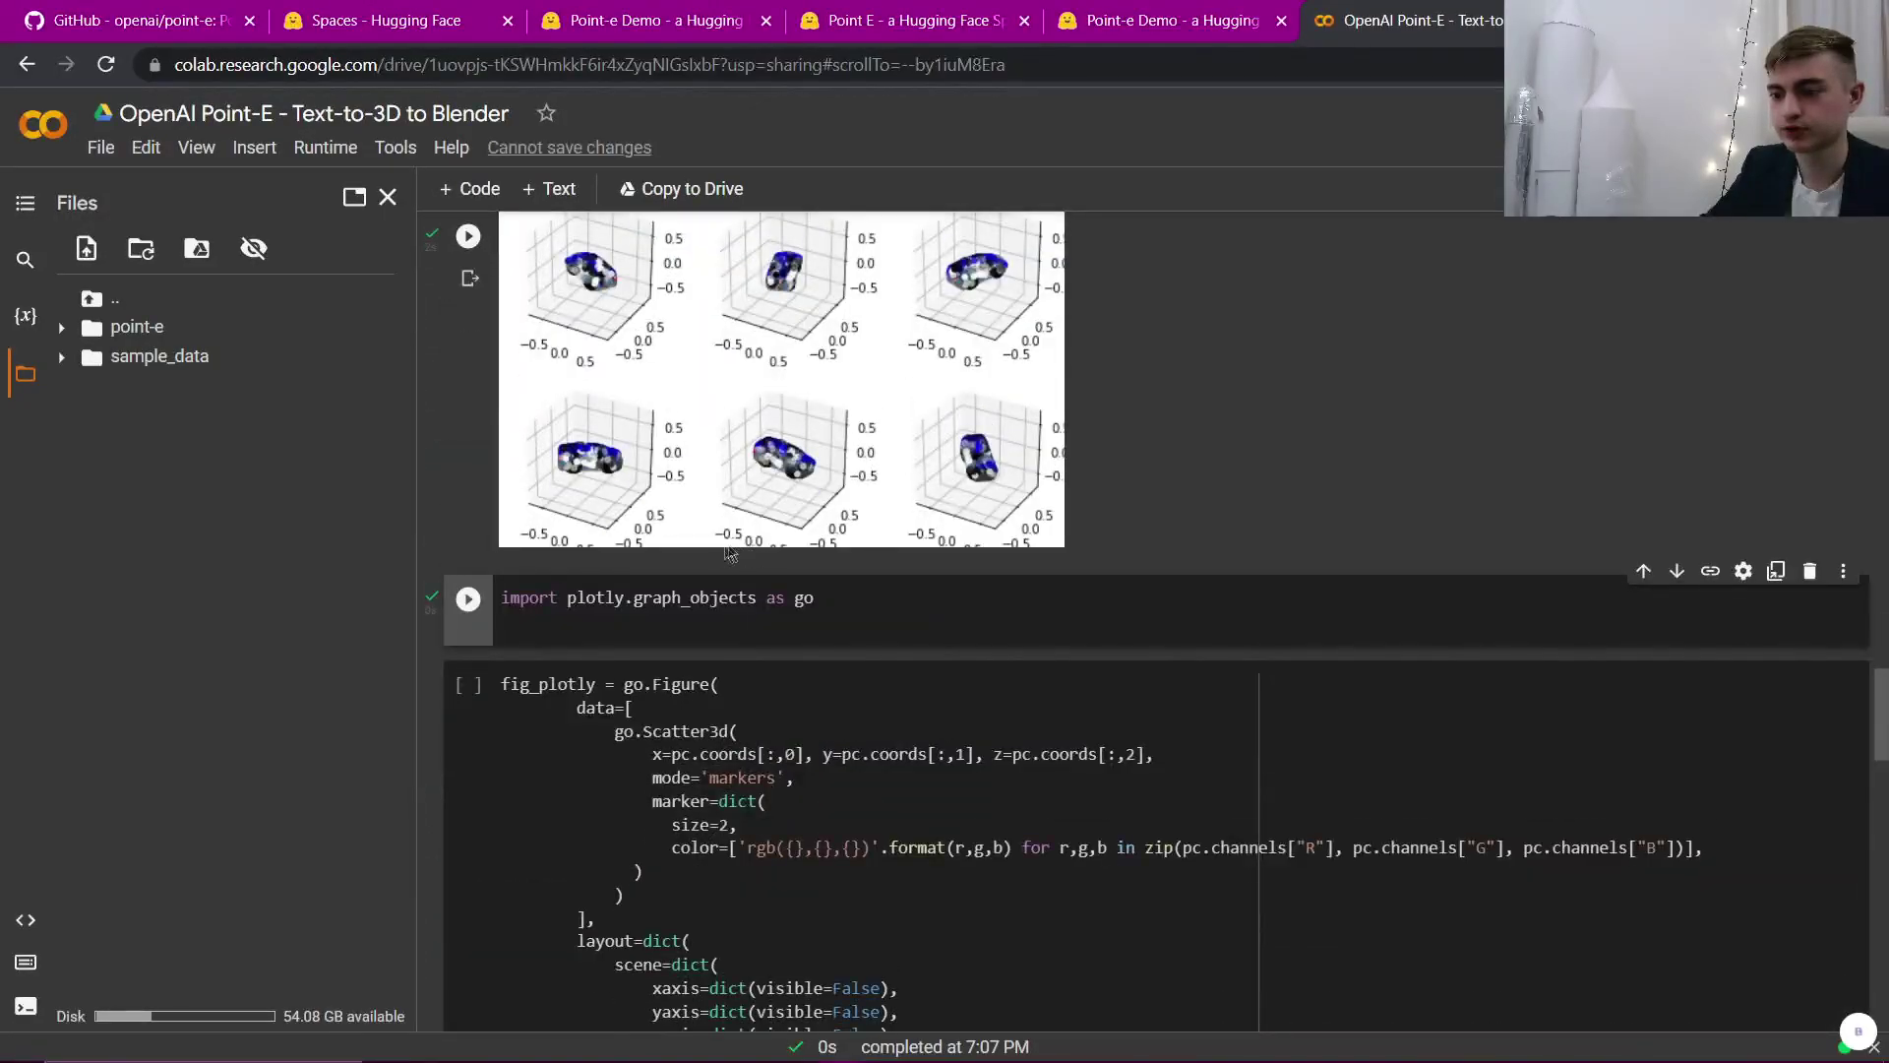
scroll(629, 527, down, 2)
scroll(502, 497, down, 1)
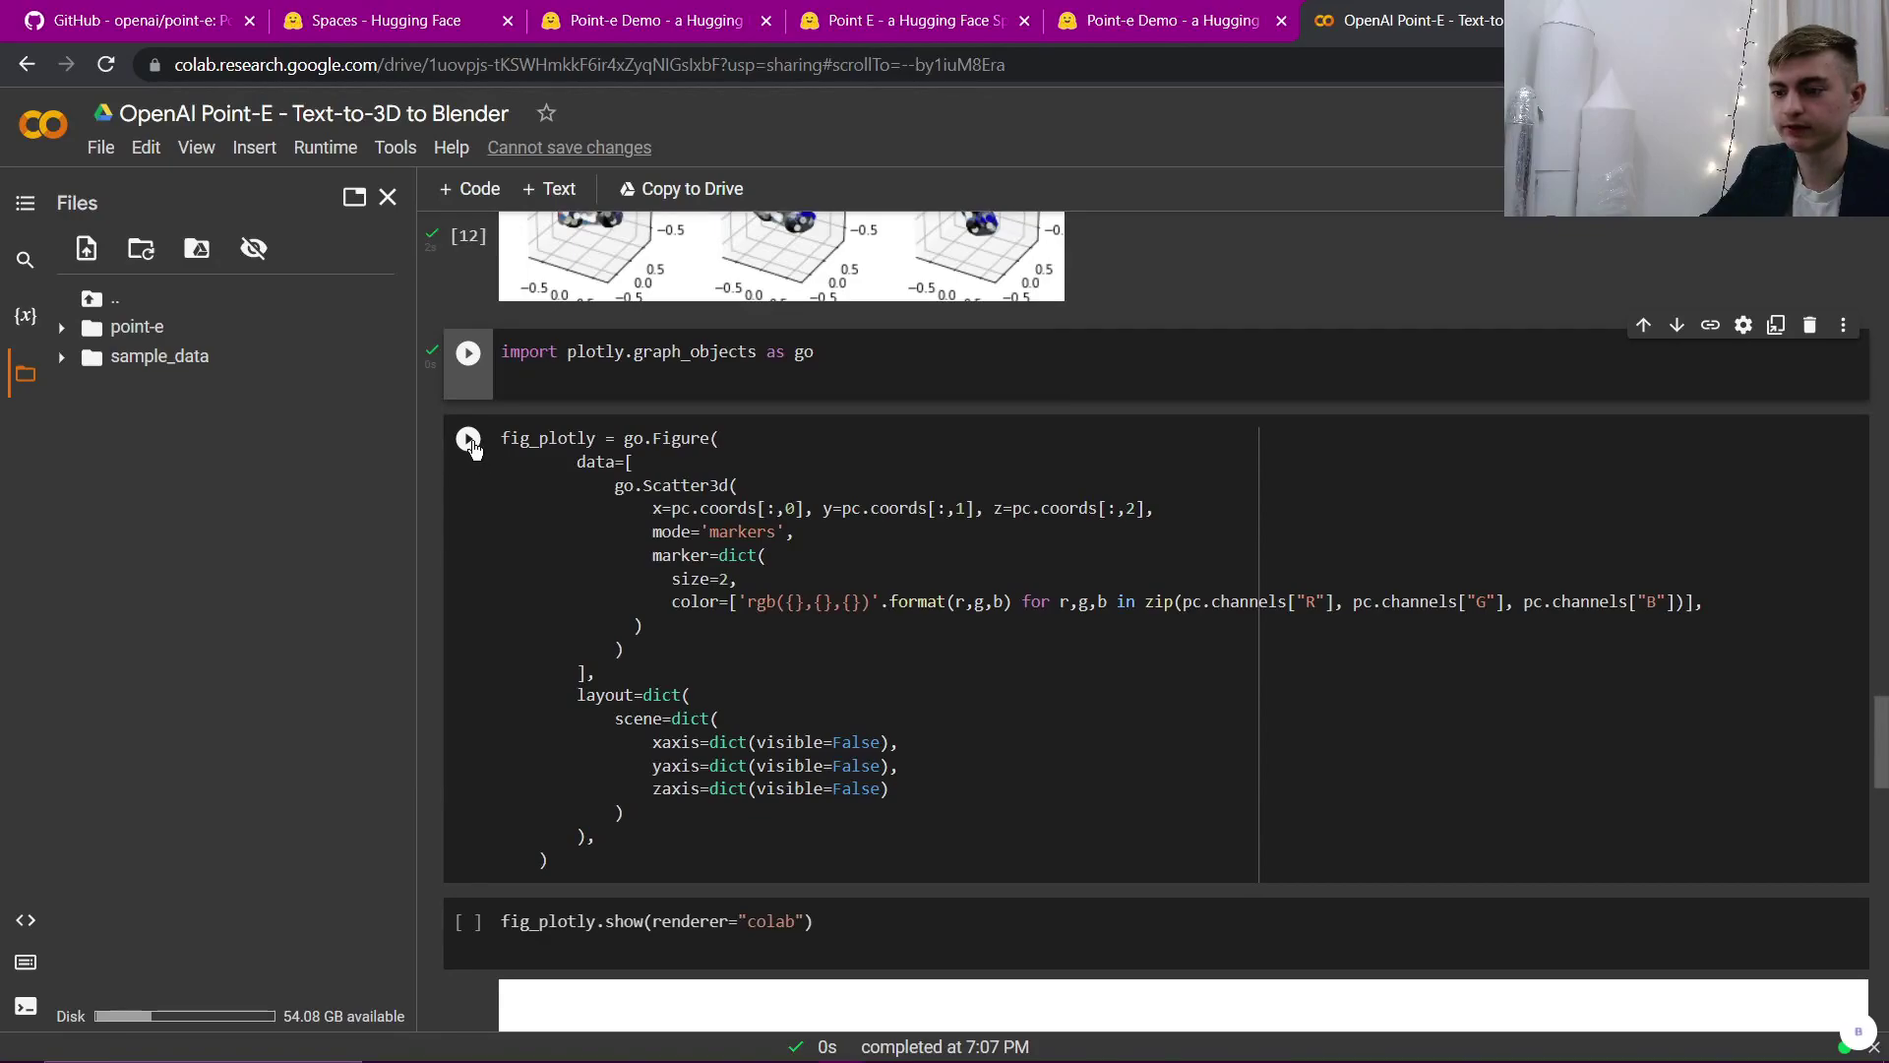
click(469, 440)
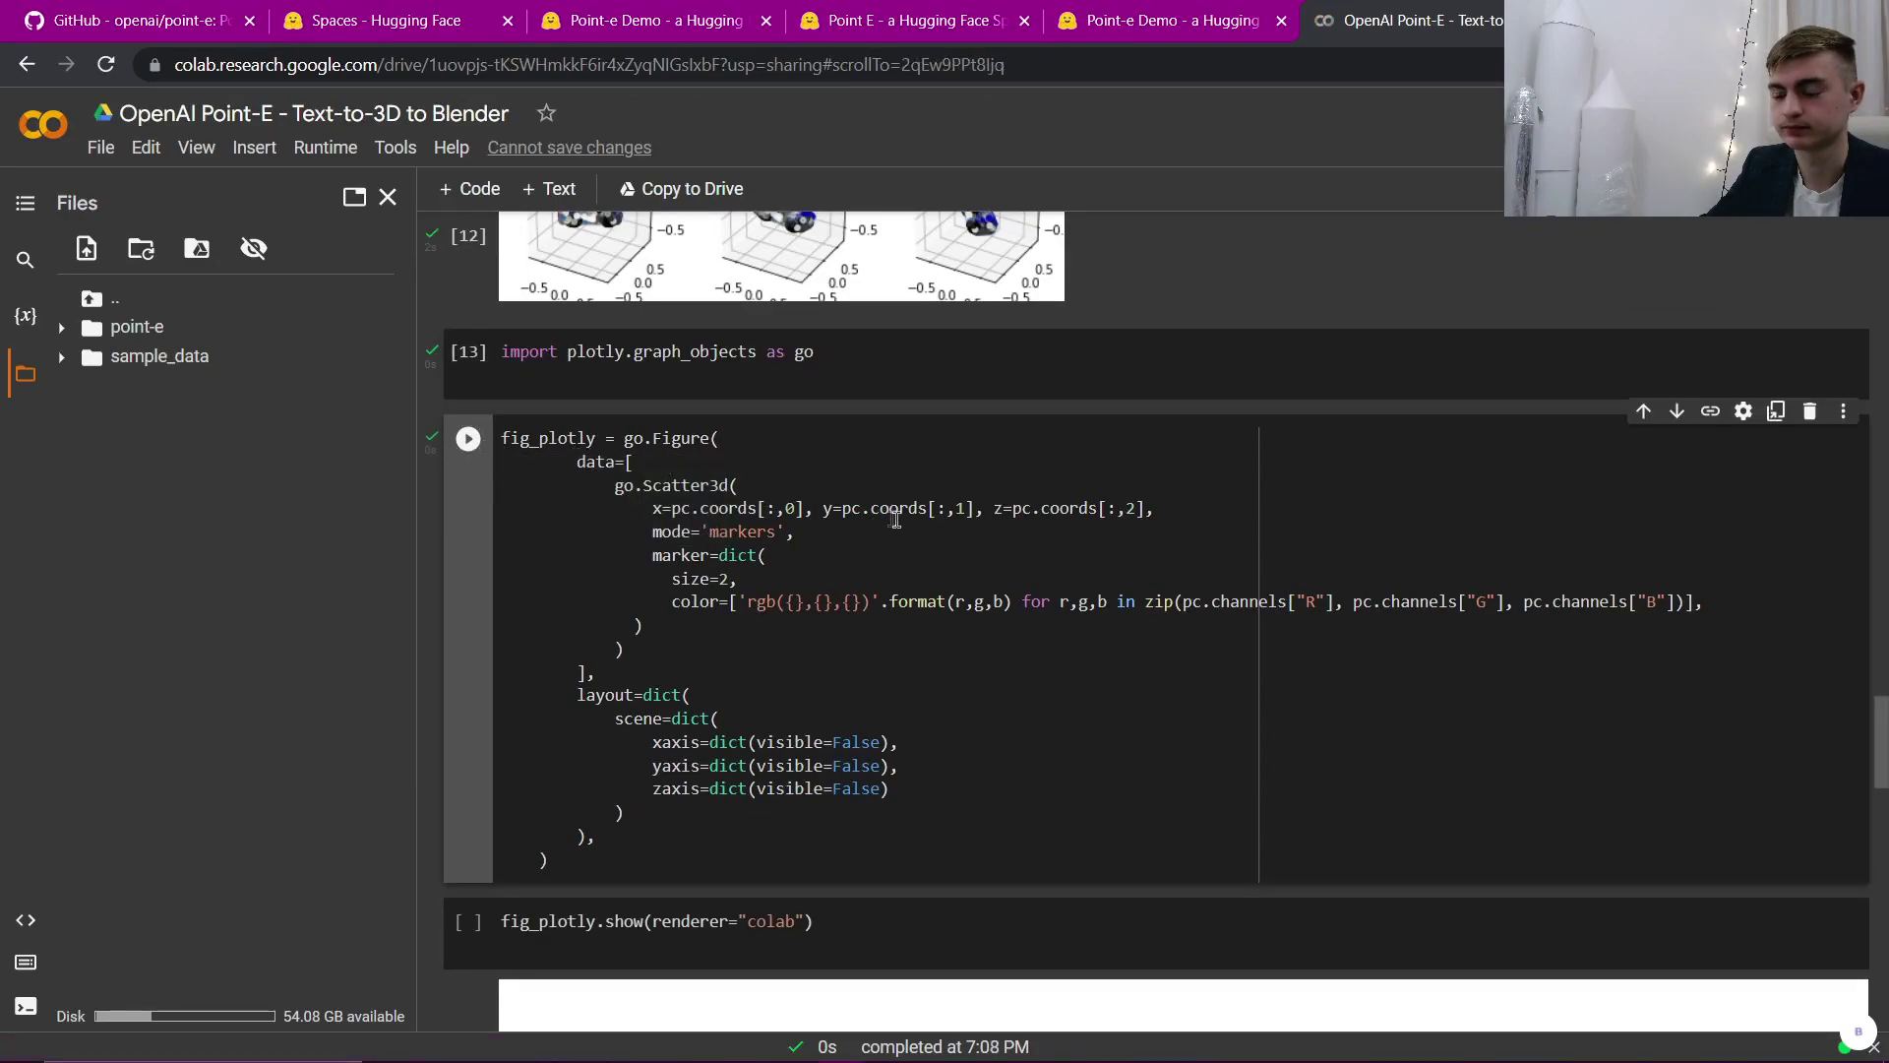
scroll(816, 551, down, 5)
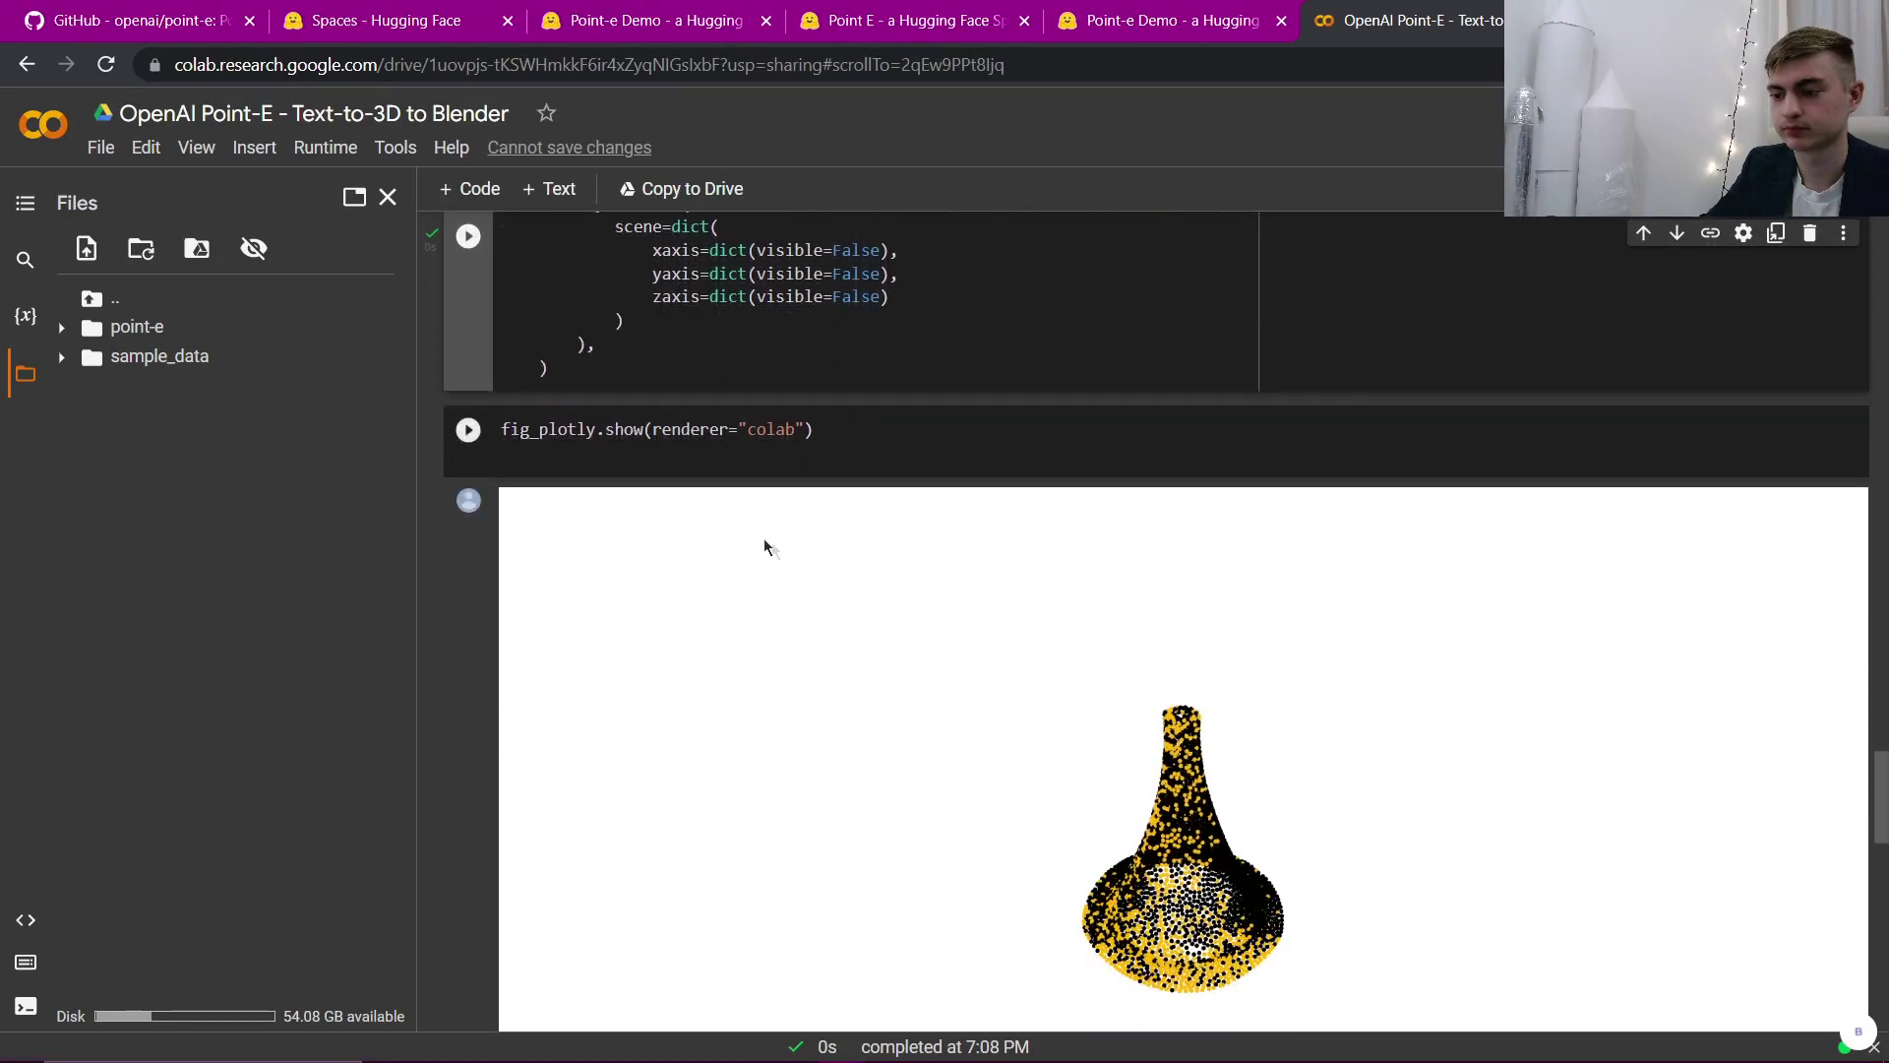
click(469, 433)
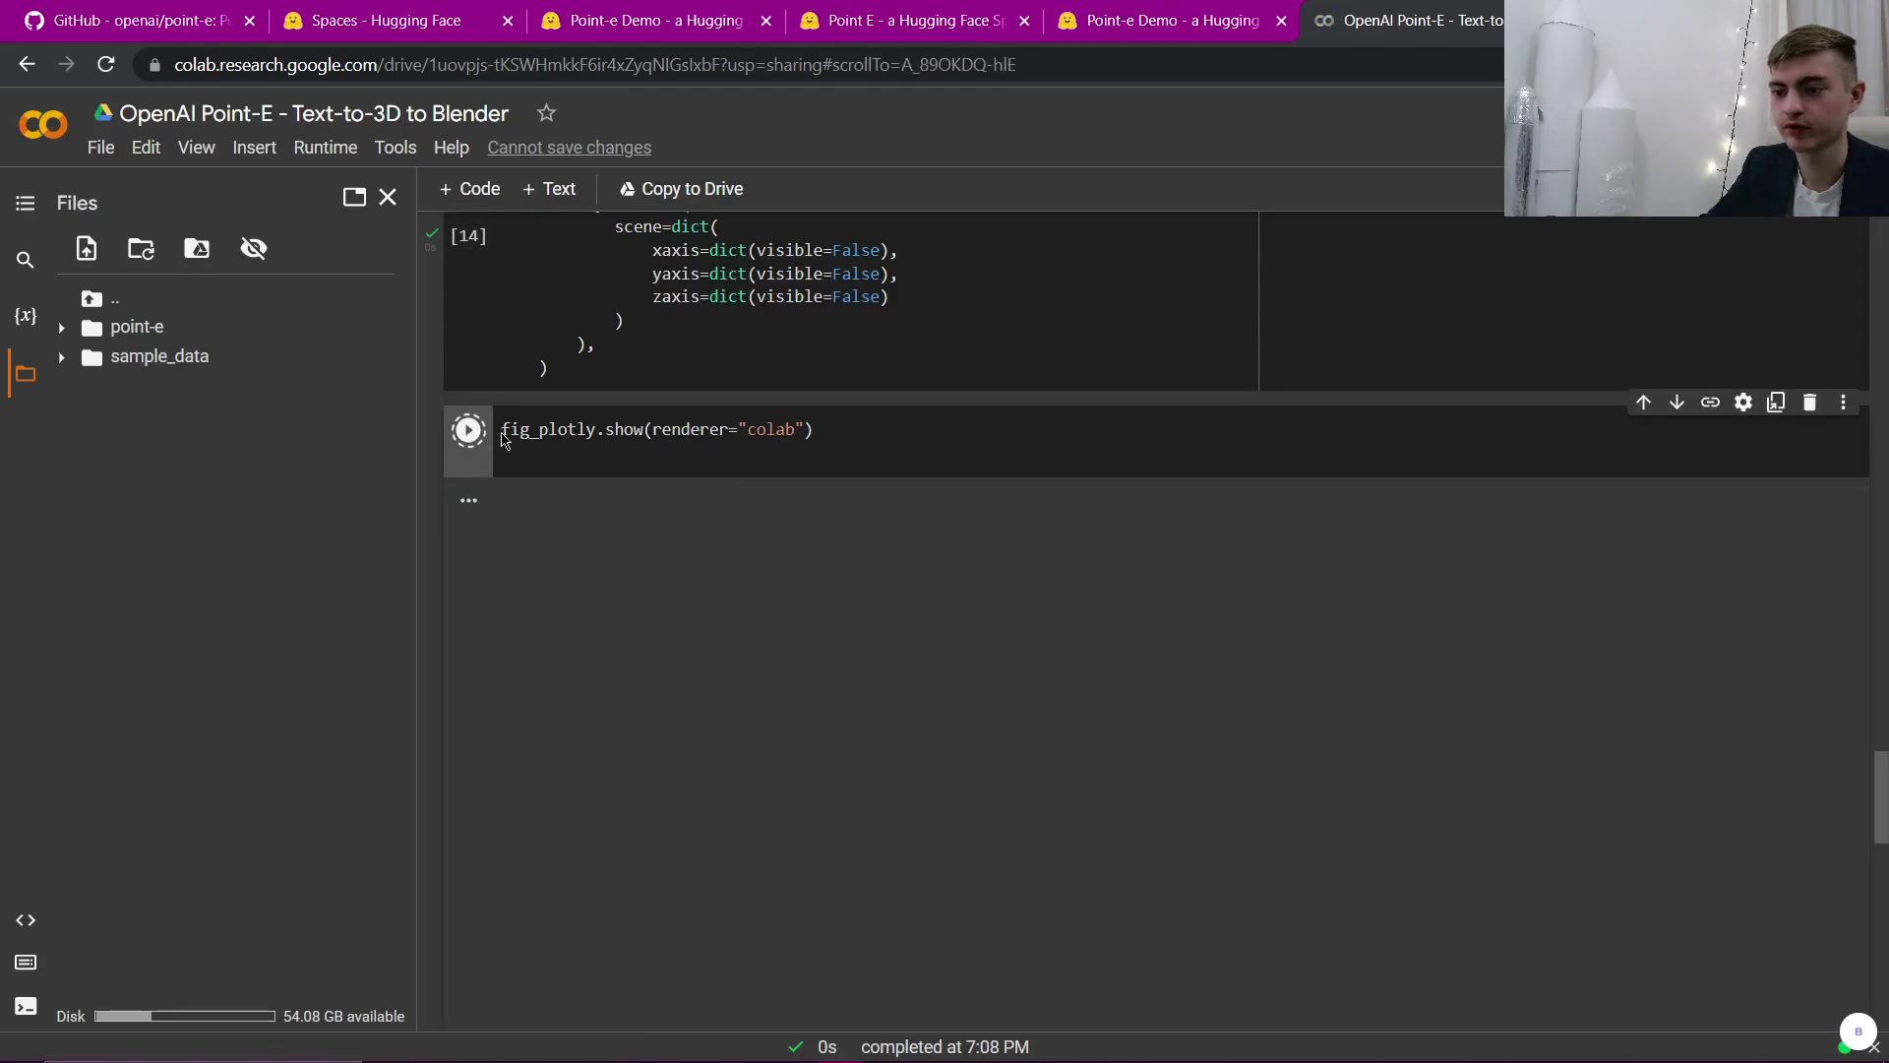
Step: Rotate and zoom the interactive 3D Plotly plot of the car point cloud to inspect it
scroll(799, 433, down, 2)
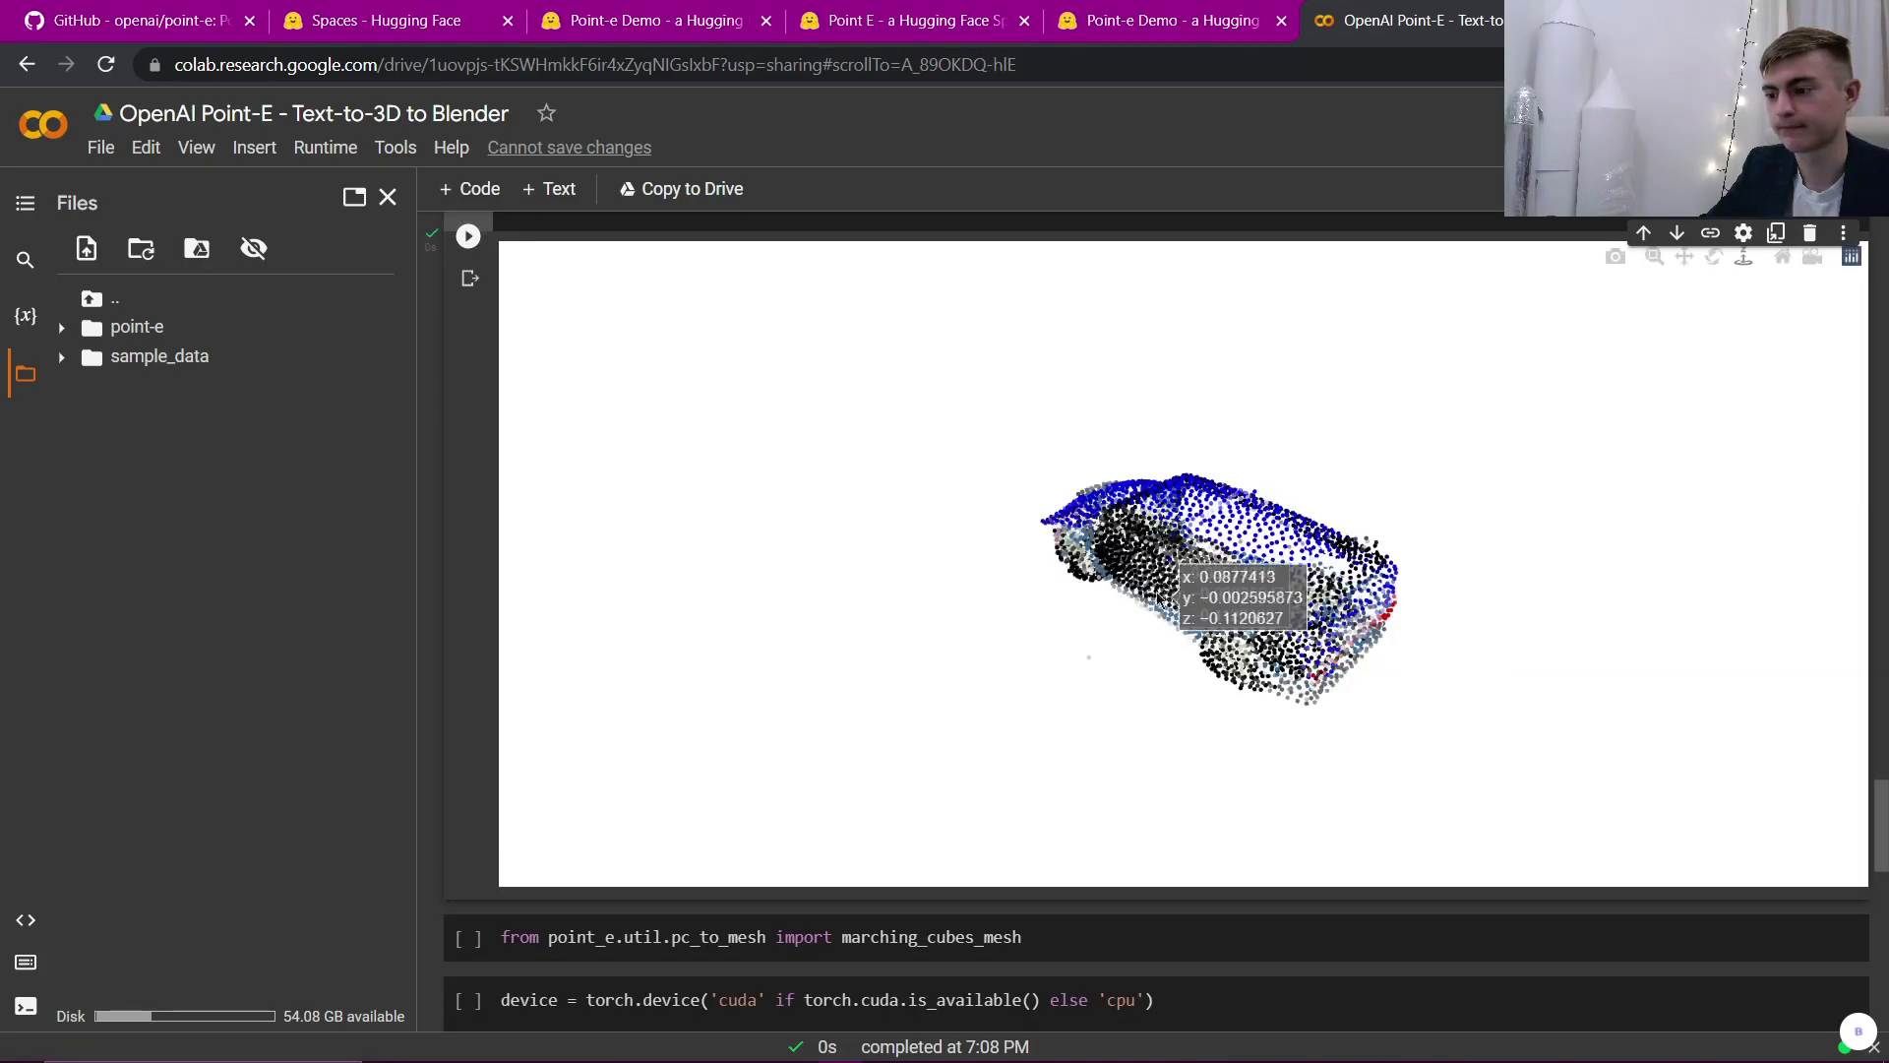
mouse_move(1314, 569)
mouse_down()
mouse_move(1301, 553)
mouse_move(1315, 601)
mouse_move(1269, 593)
mouse_move(1417, 565)
mouse_up()
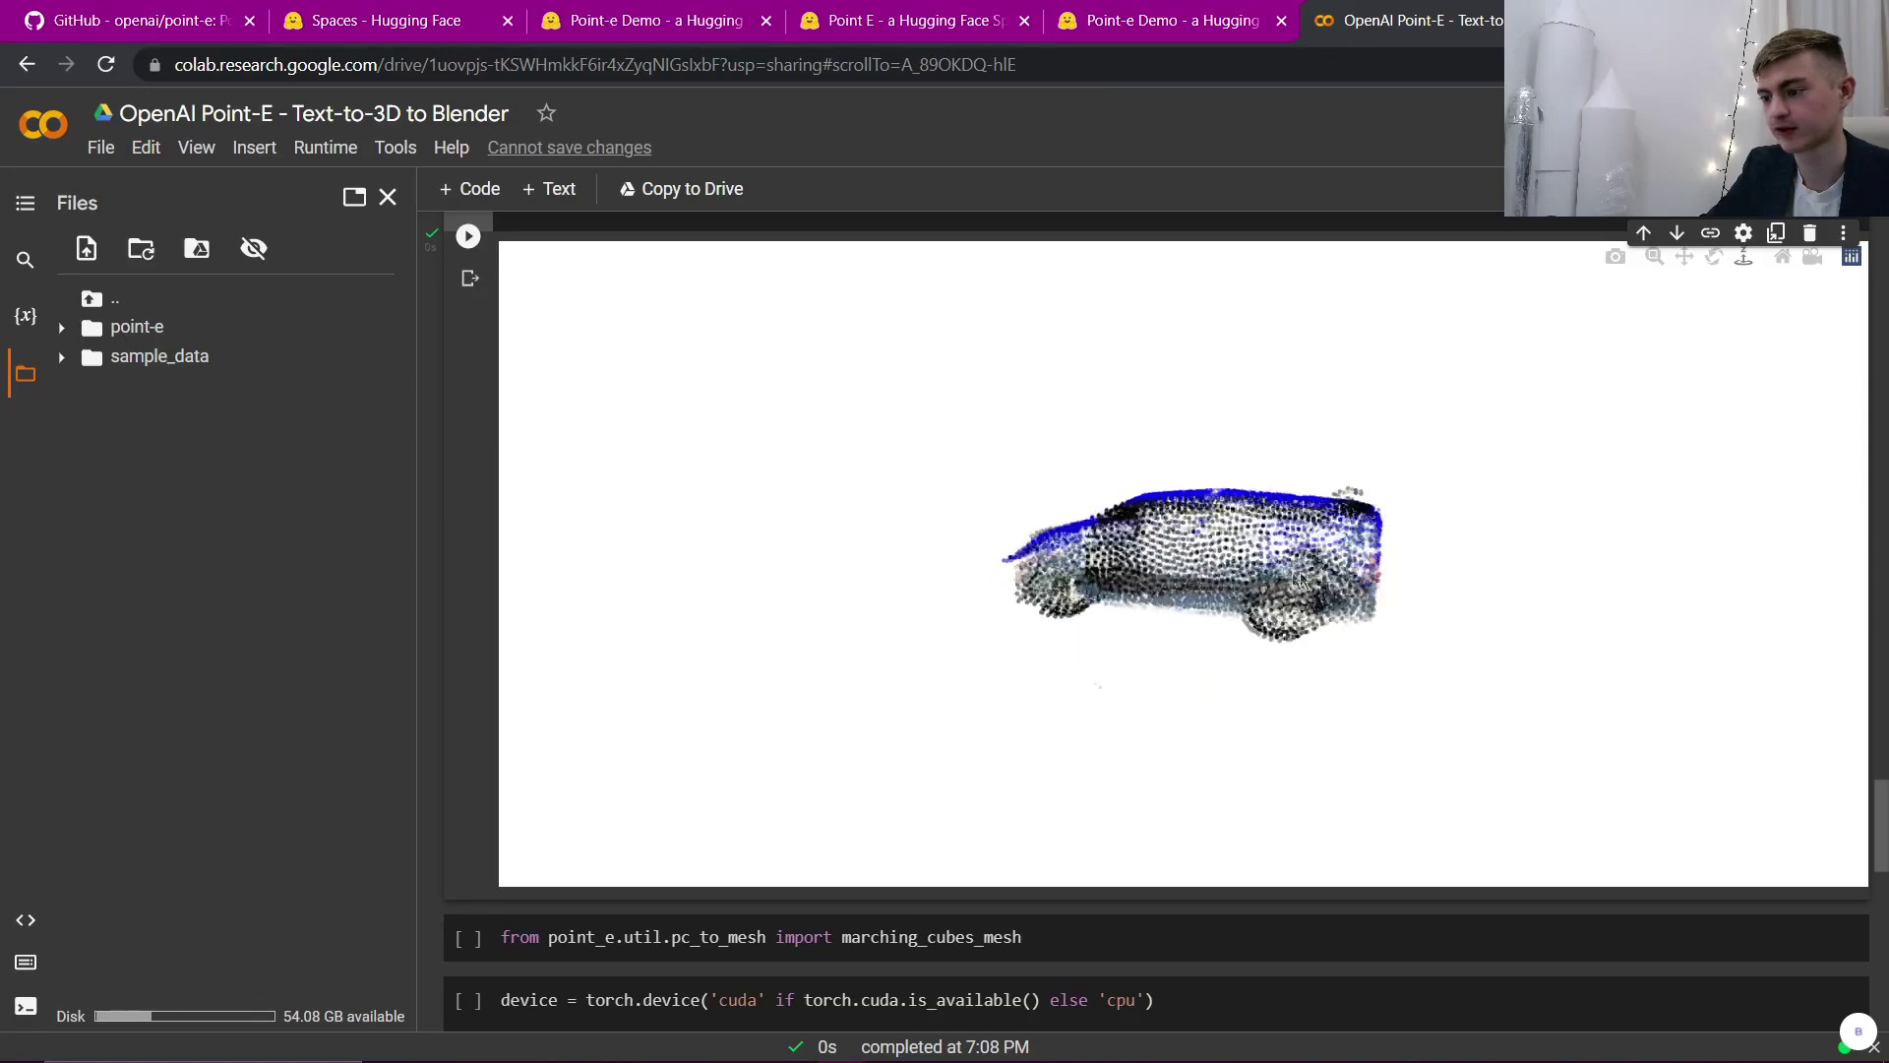
mouse_move(1417, 566)
mouse_down()
mouse_move(1161, 551)
mouse_move(1181, 581)
mouse_up()
scroll(1161, 571, down, 3)
scroll(1472, 548, up, 1)
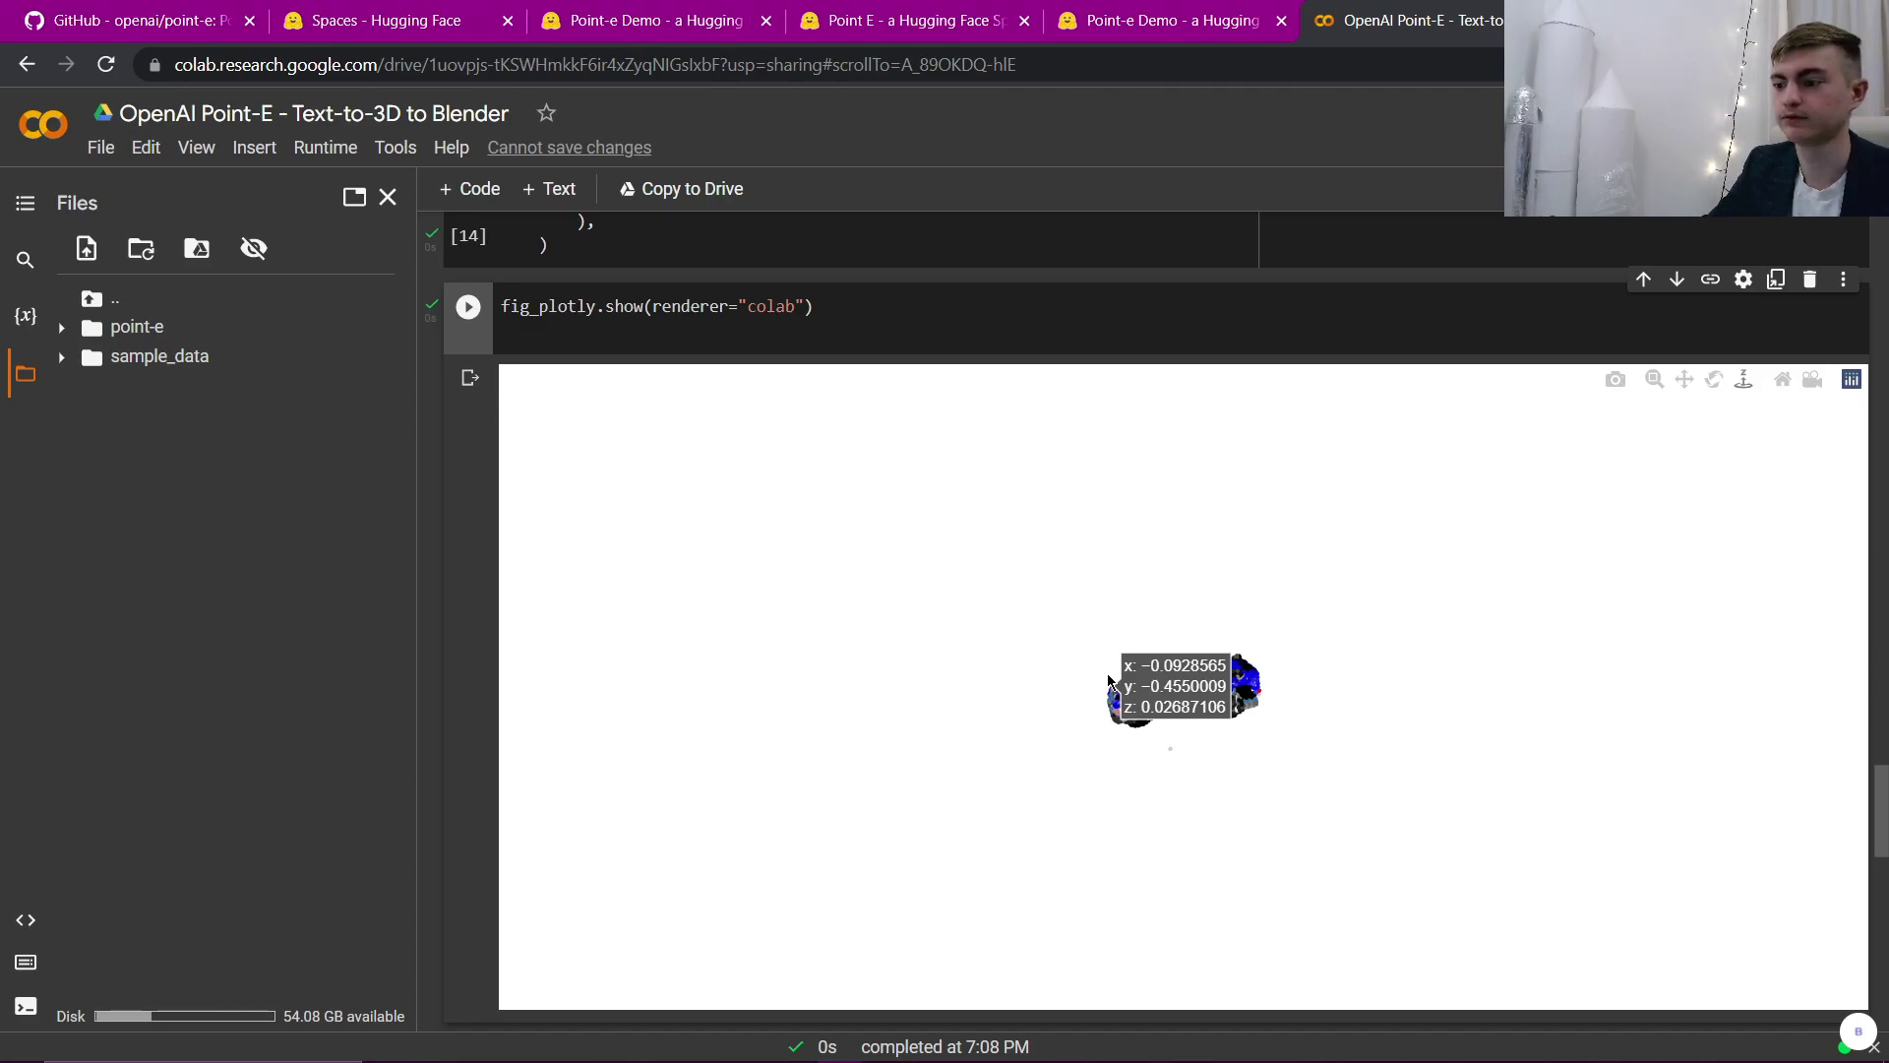
drag(1112, 685, 876, 669)
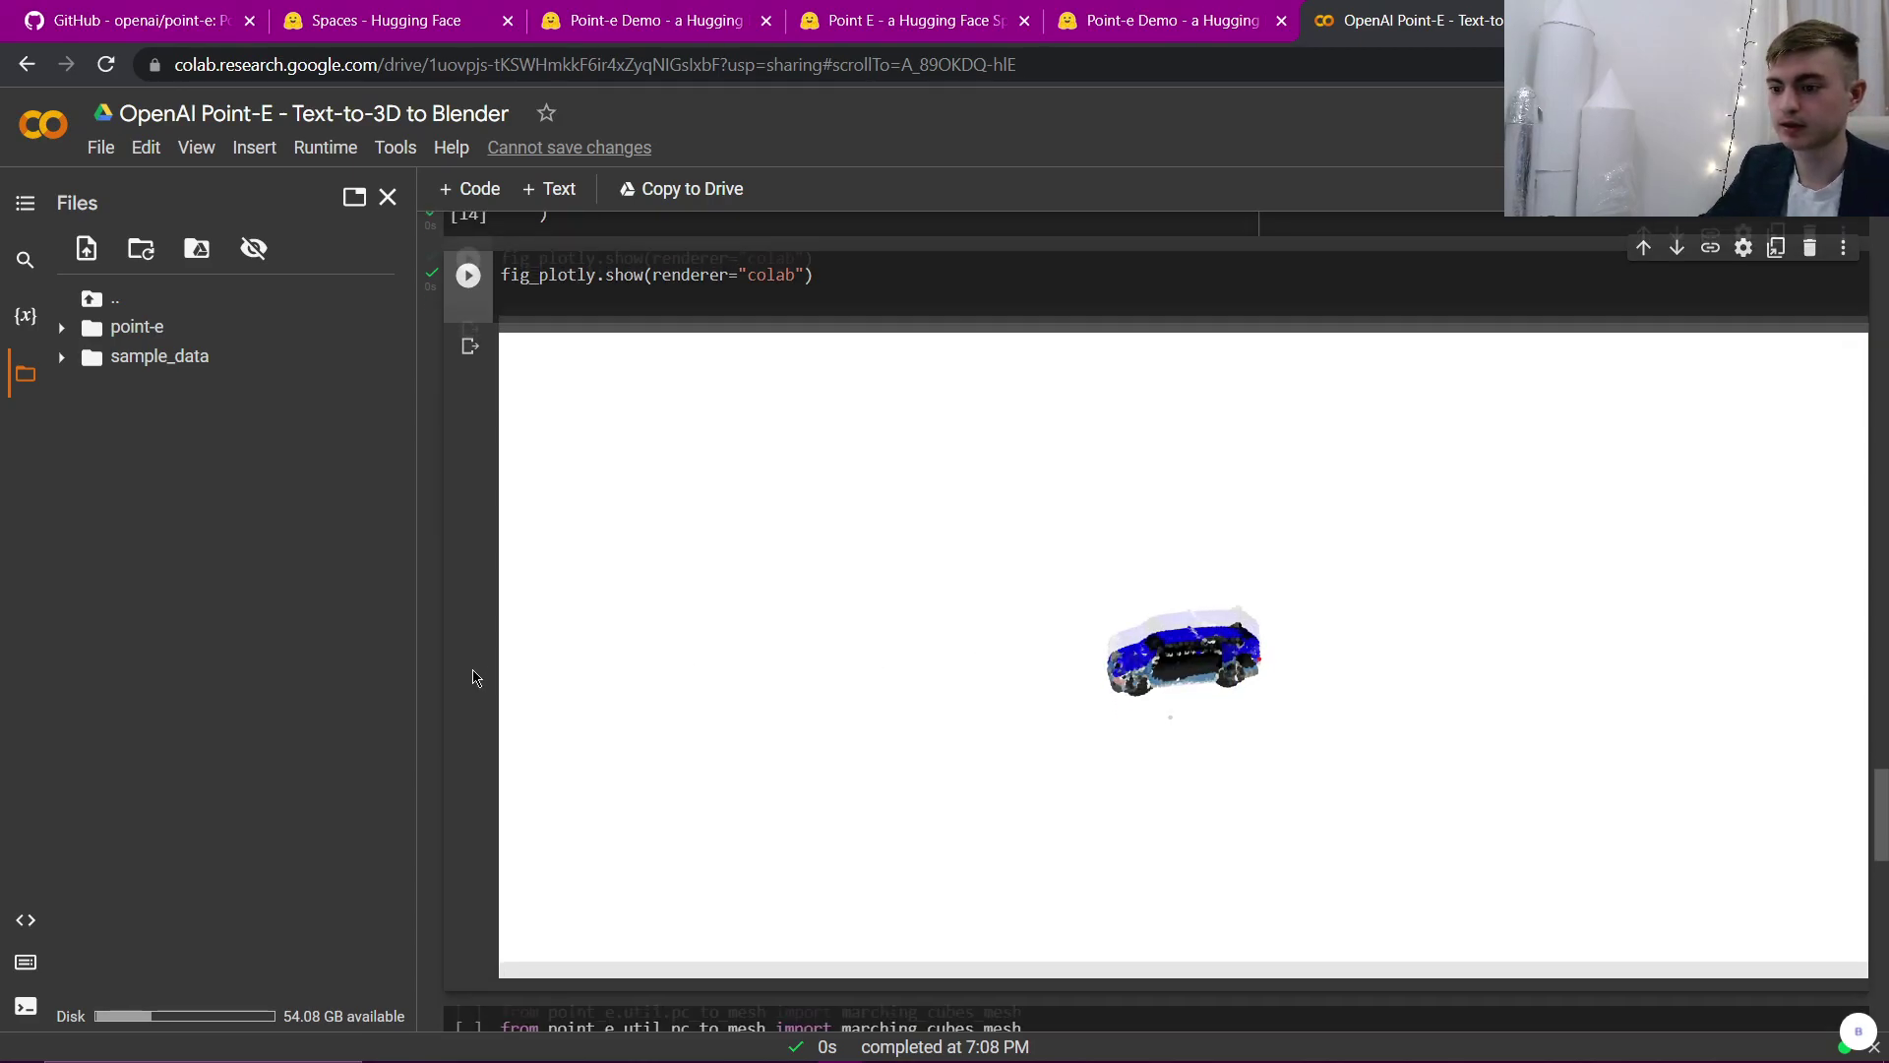
scroll(472, 672, down, 8)
scroll(471, 672, down, 8)
scroll(570, 675, up, 10)
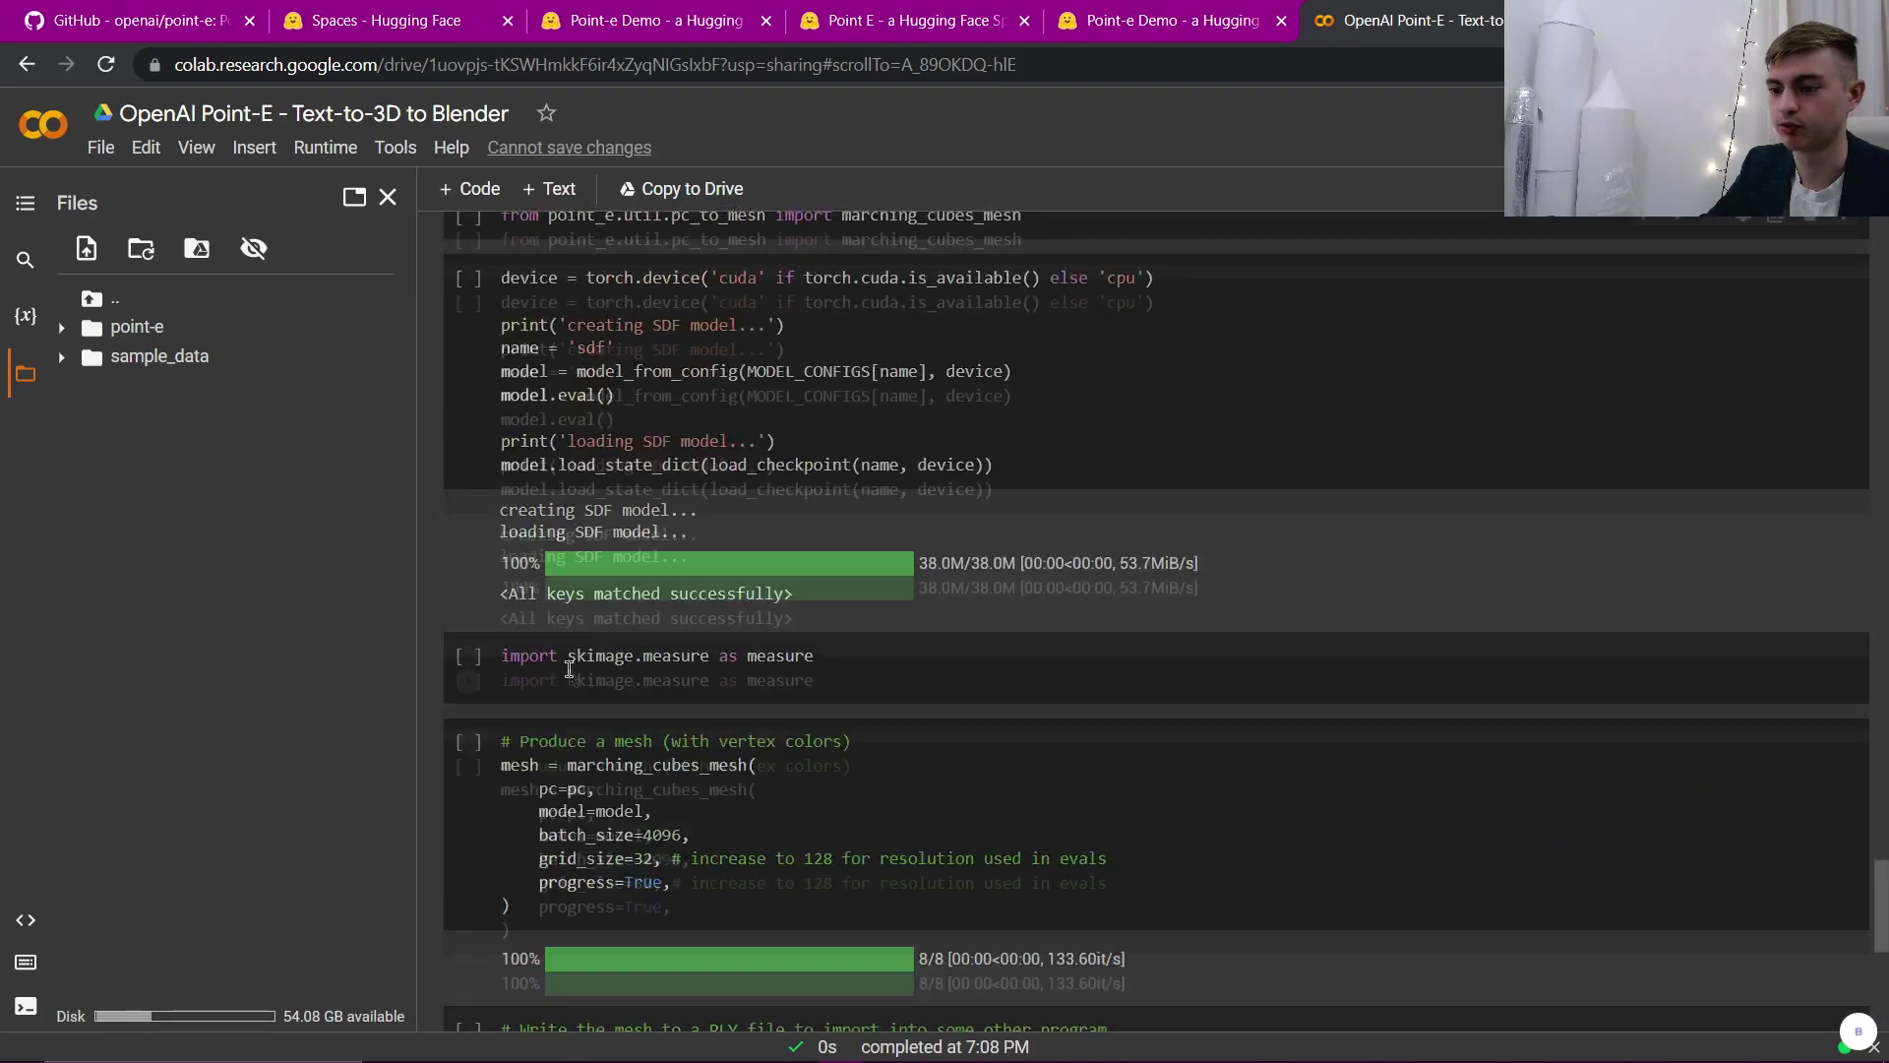
Step: Run the marching_cubes_mesh import, SDF model load, skimage import and car mesh-building cells
click(469, 504)
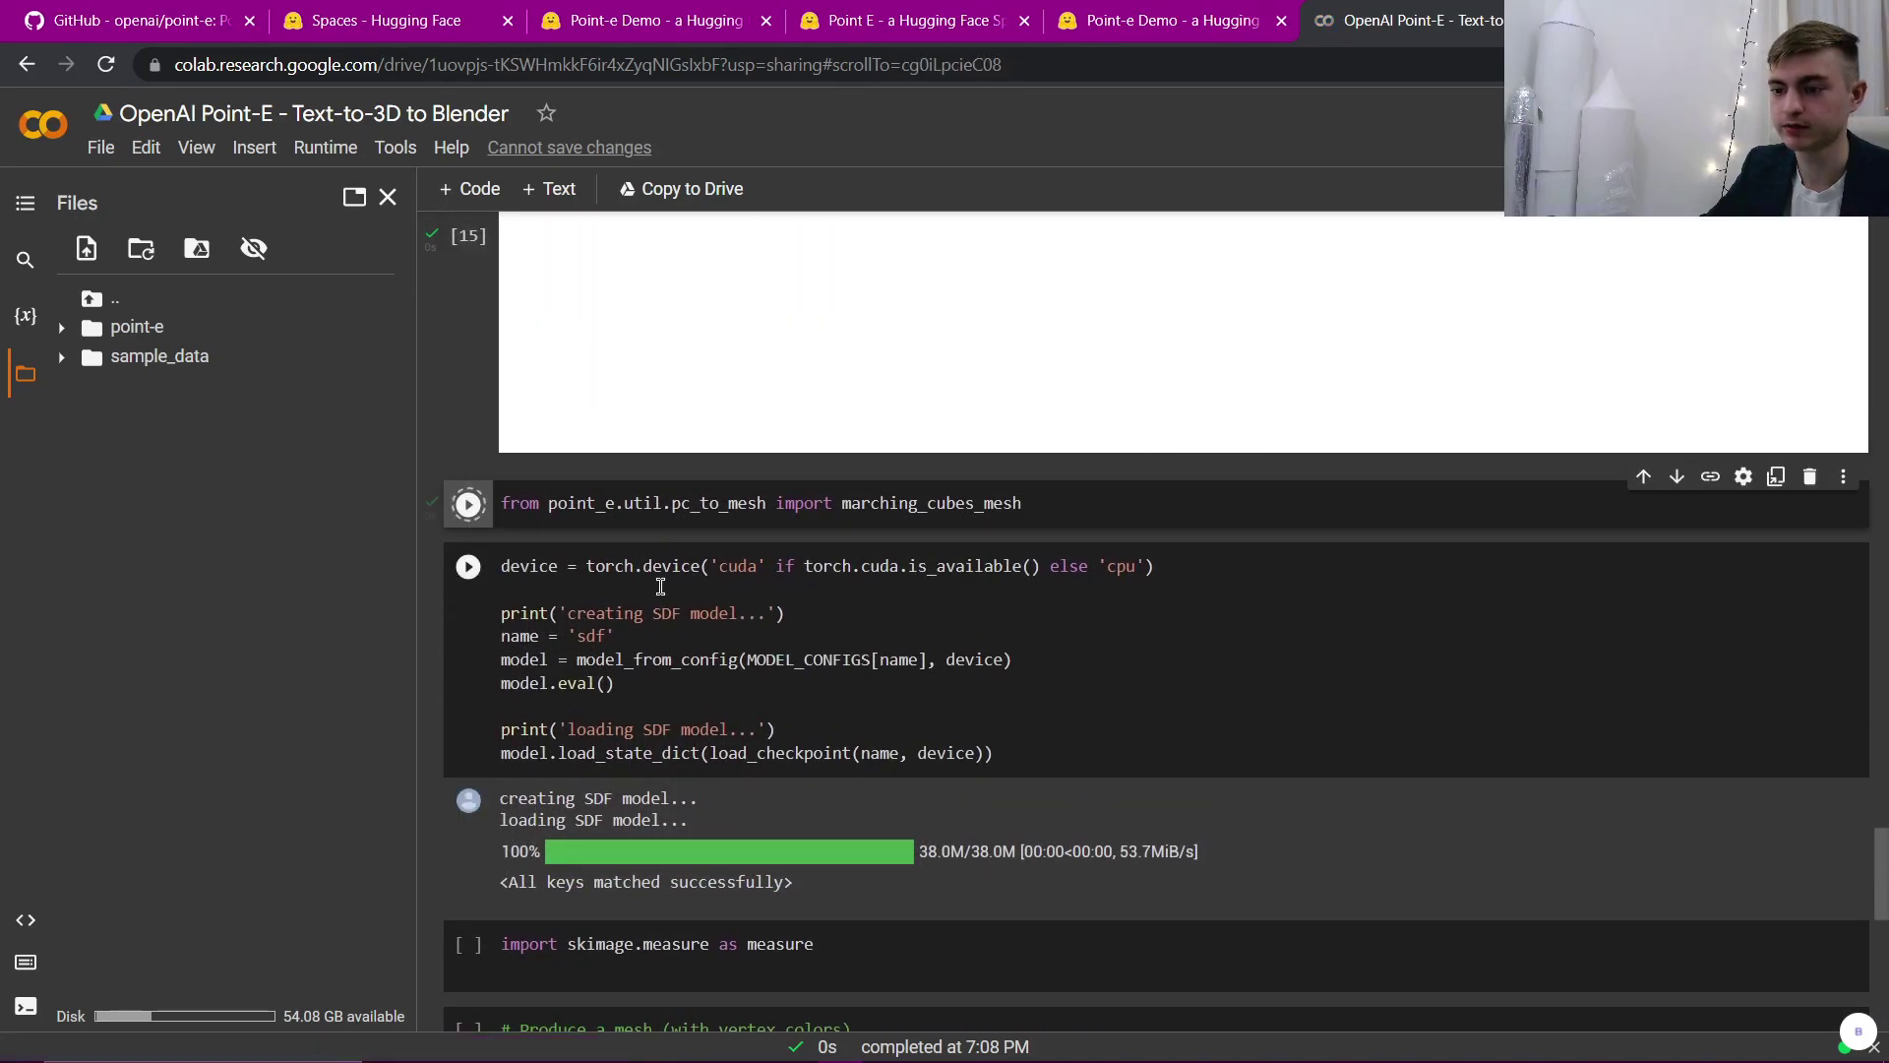
click(468, 566)
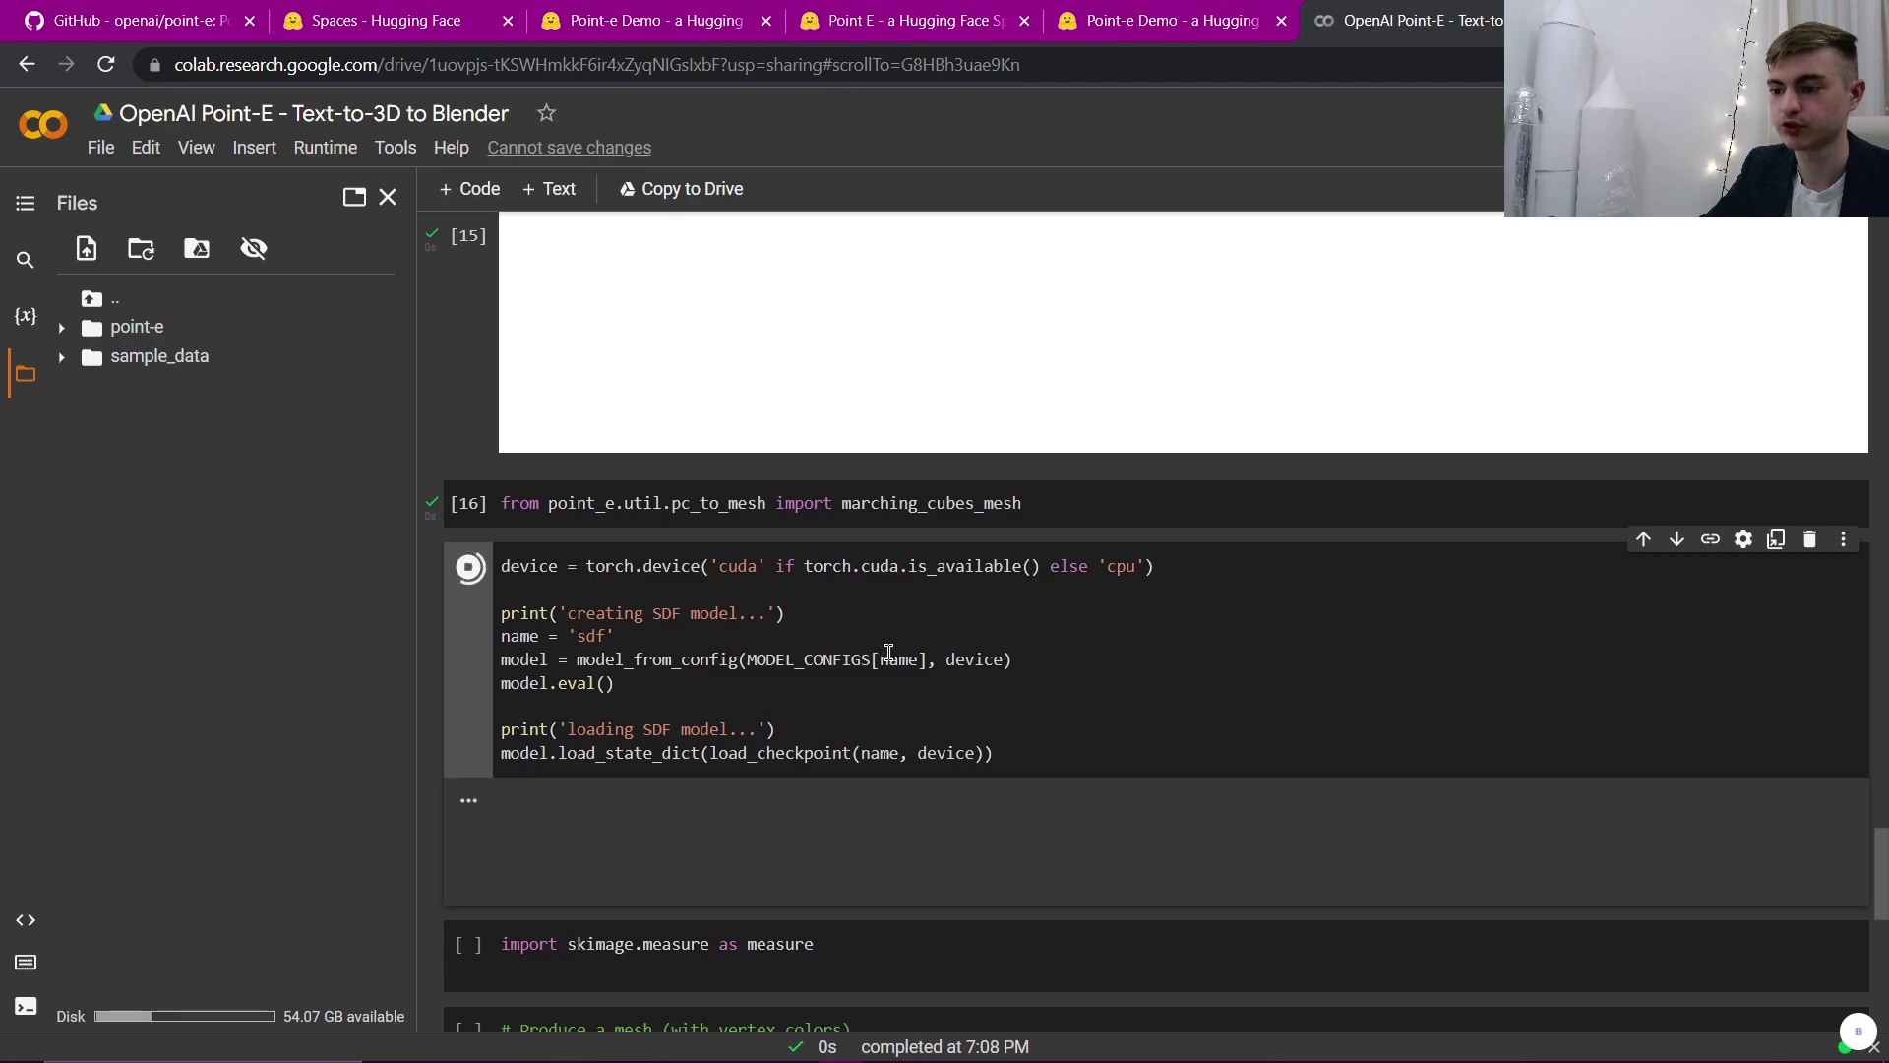
scroll(870, 647, down, 3)
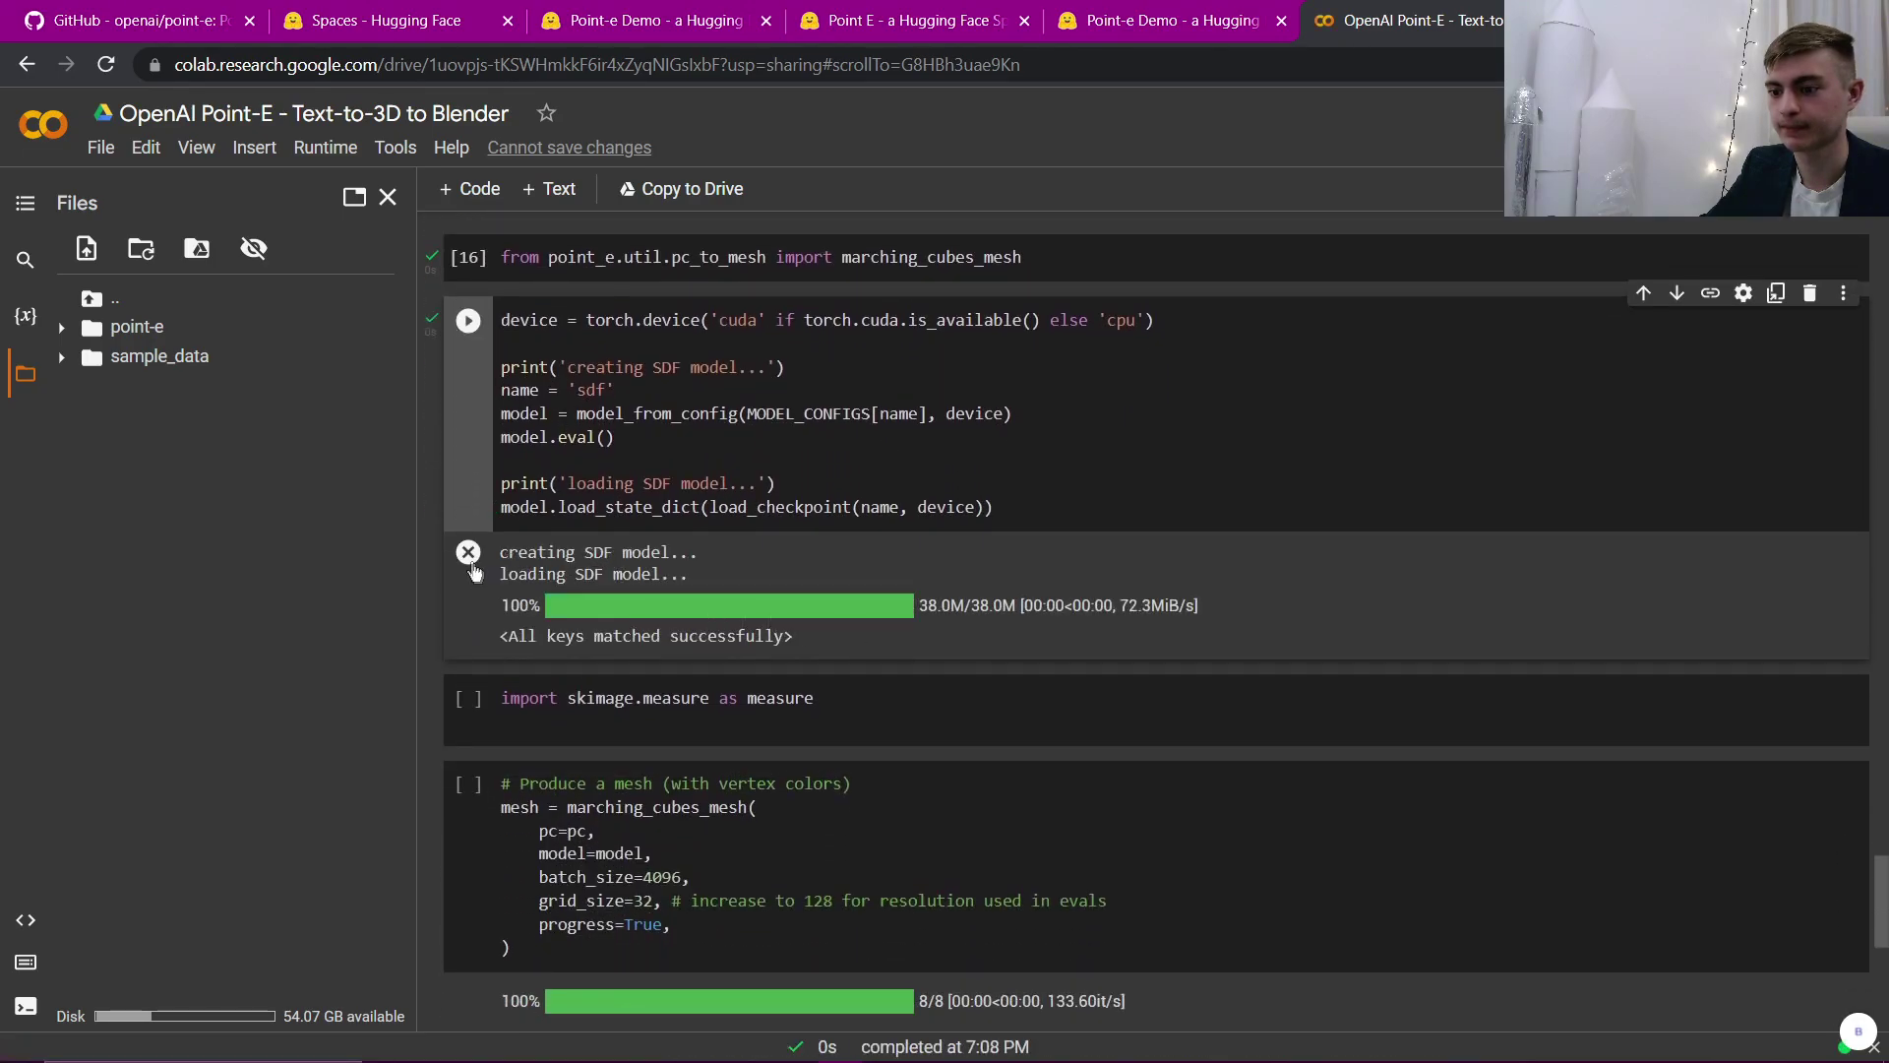
click(491, 707)
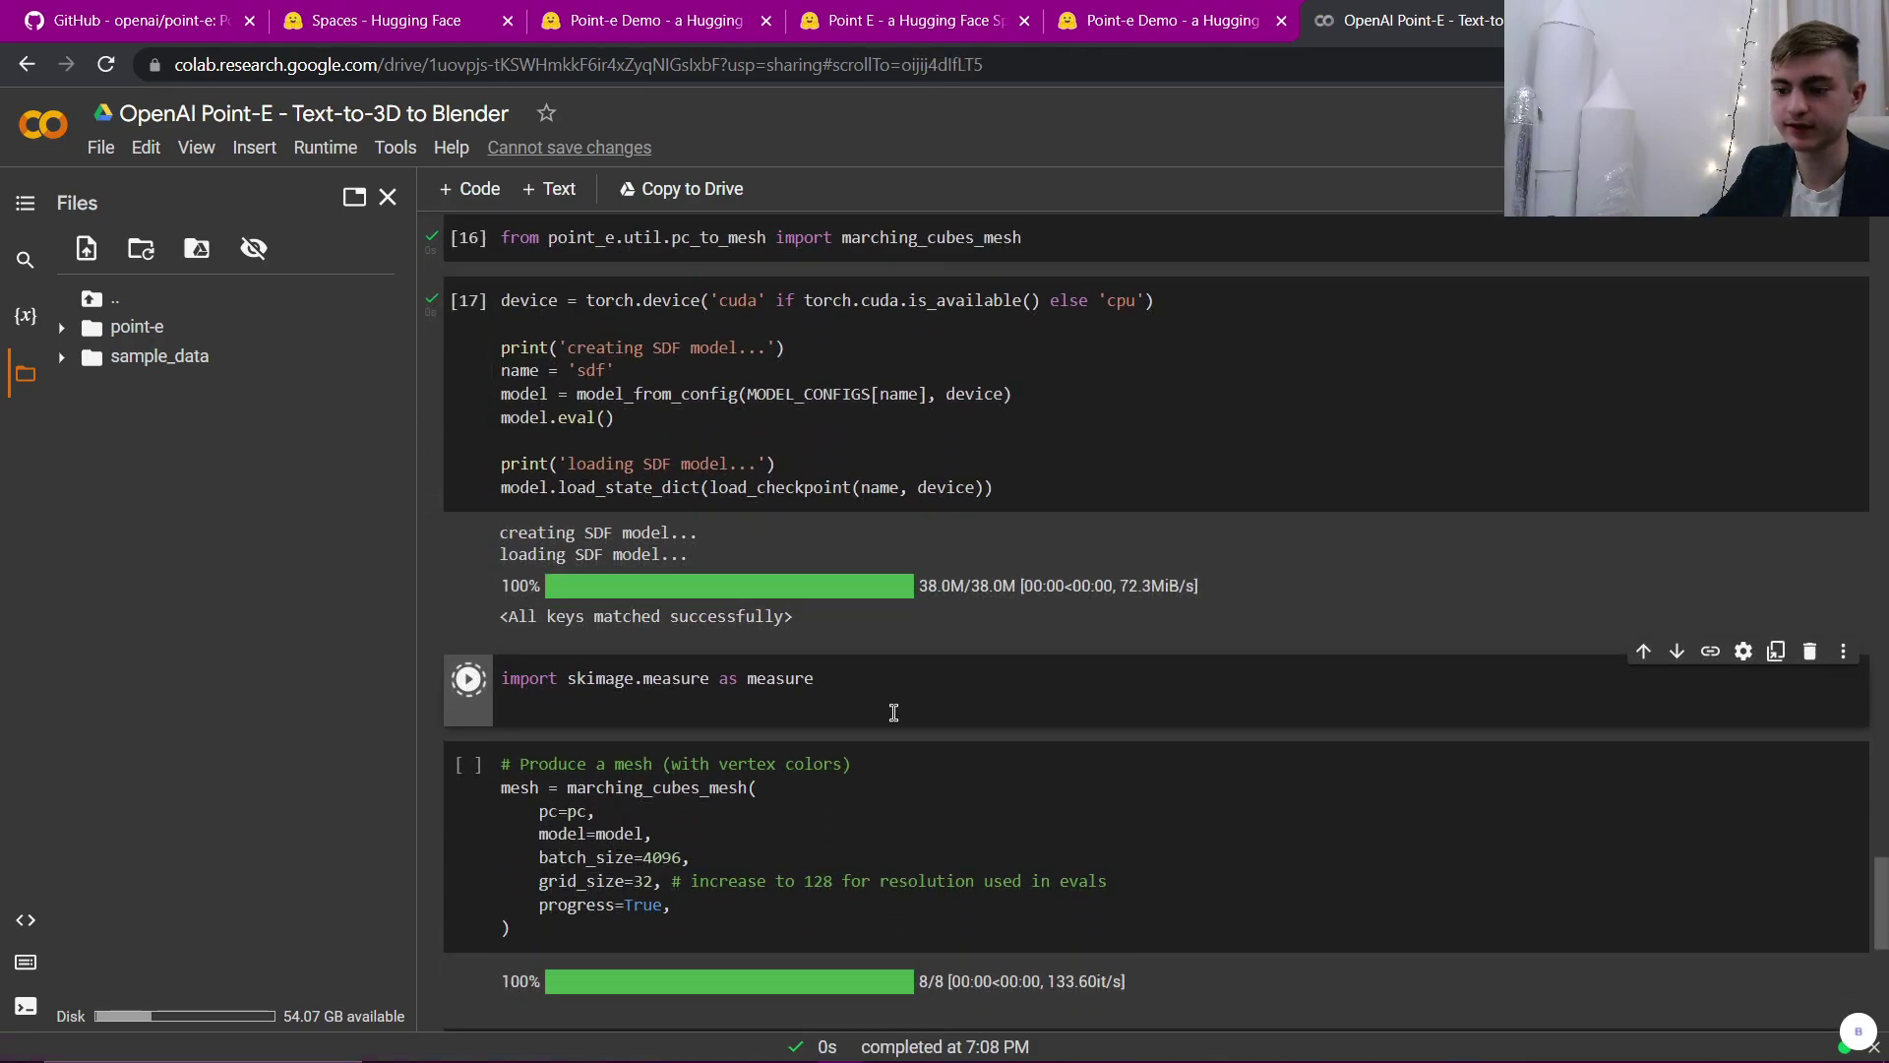
scroll(591, 620, down, 3)
click(470, 540)
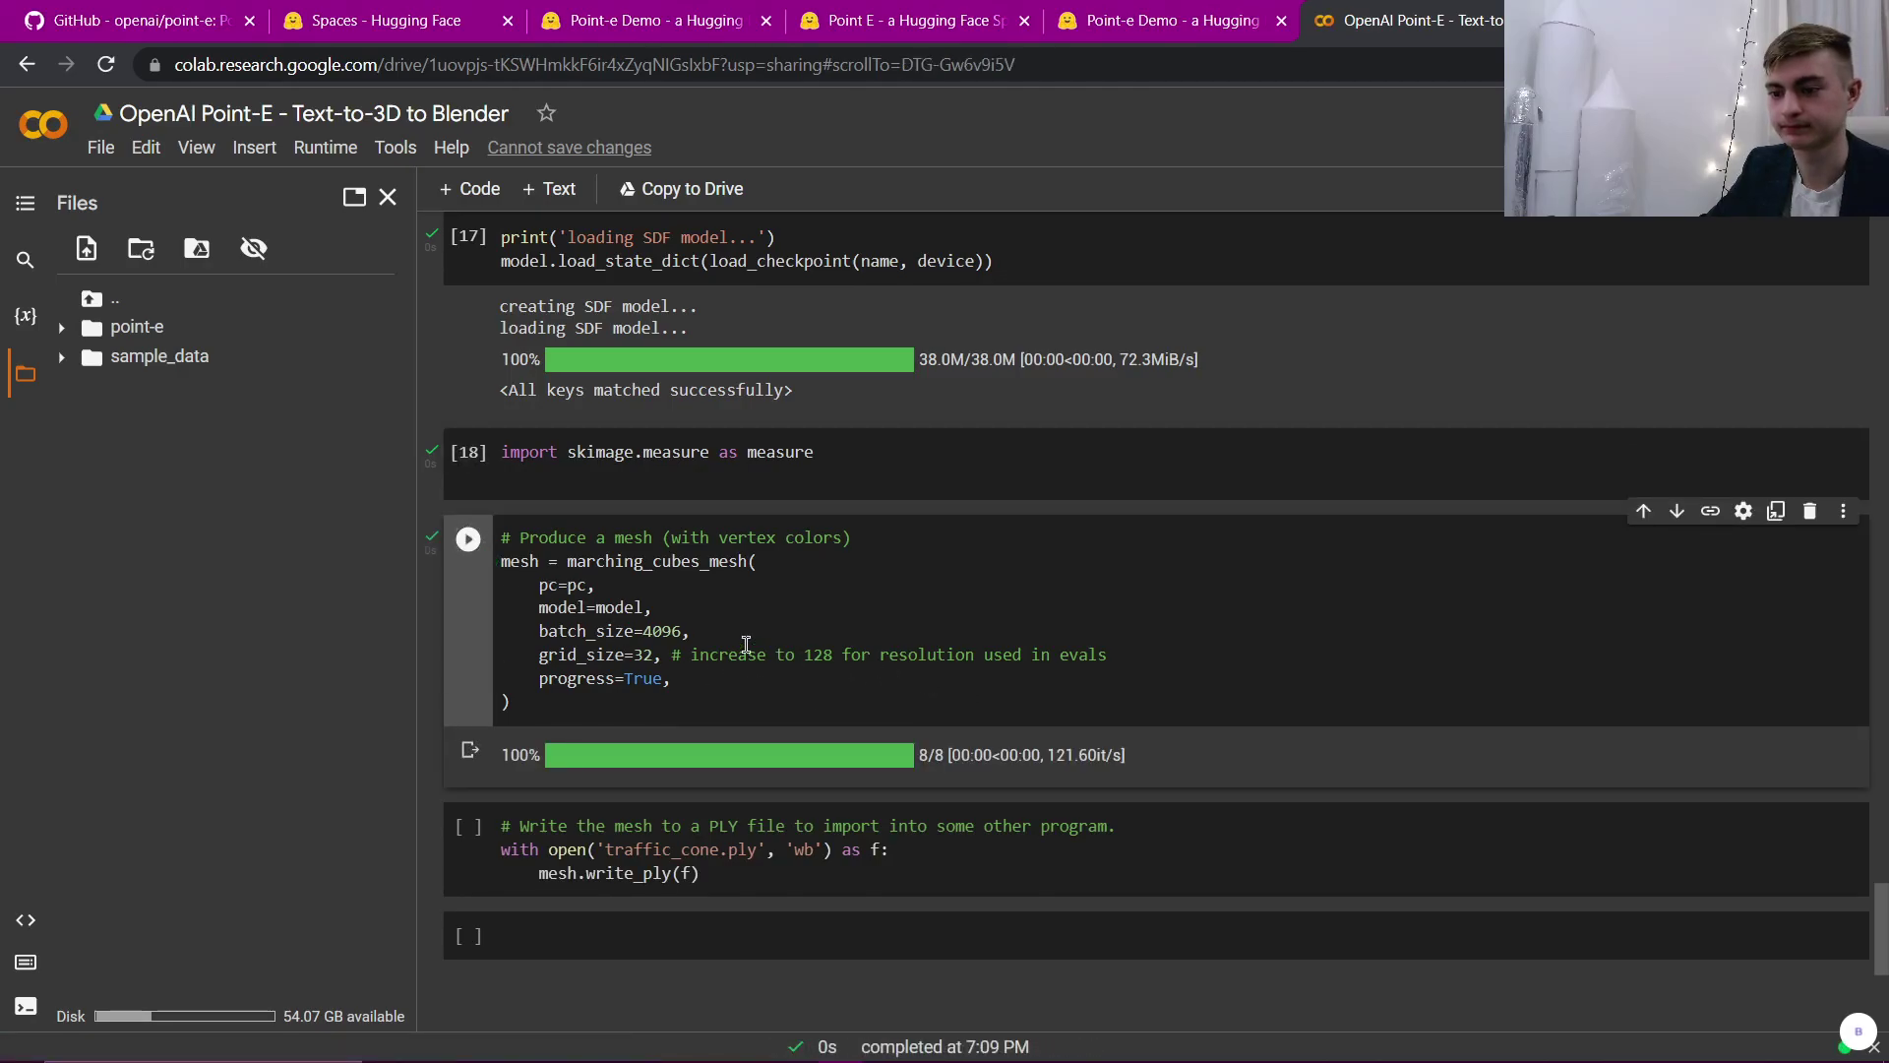
Step: Change the write_ply file name from traffic_cone to car, saving the mesh as car.ply
scroll(694, 649, down, 1)
double_click(709, 728)
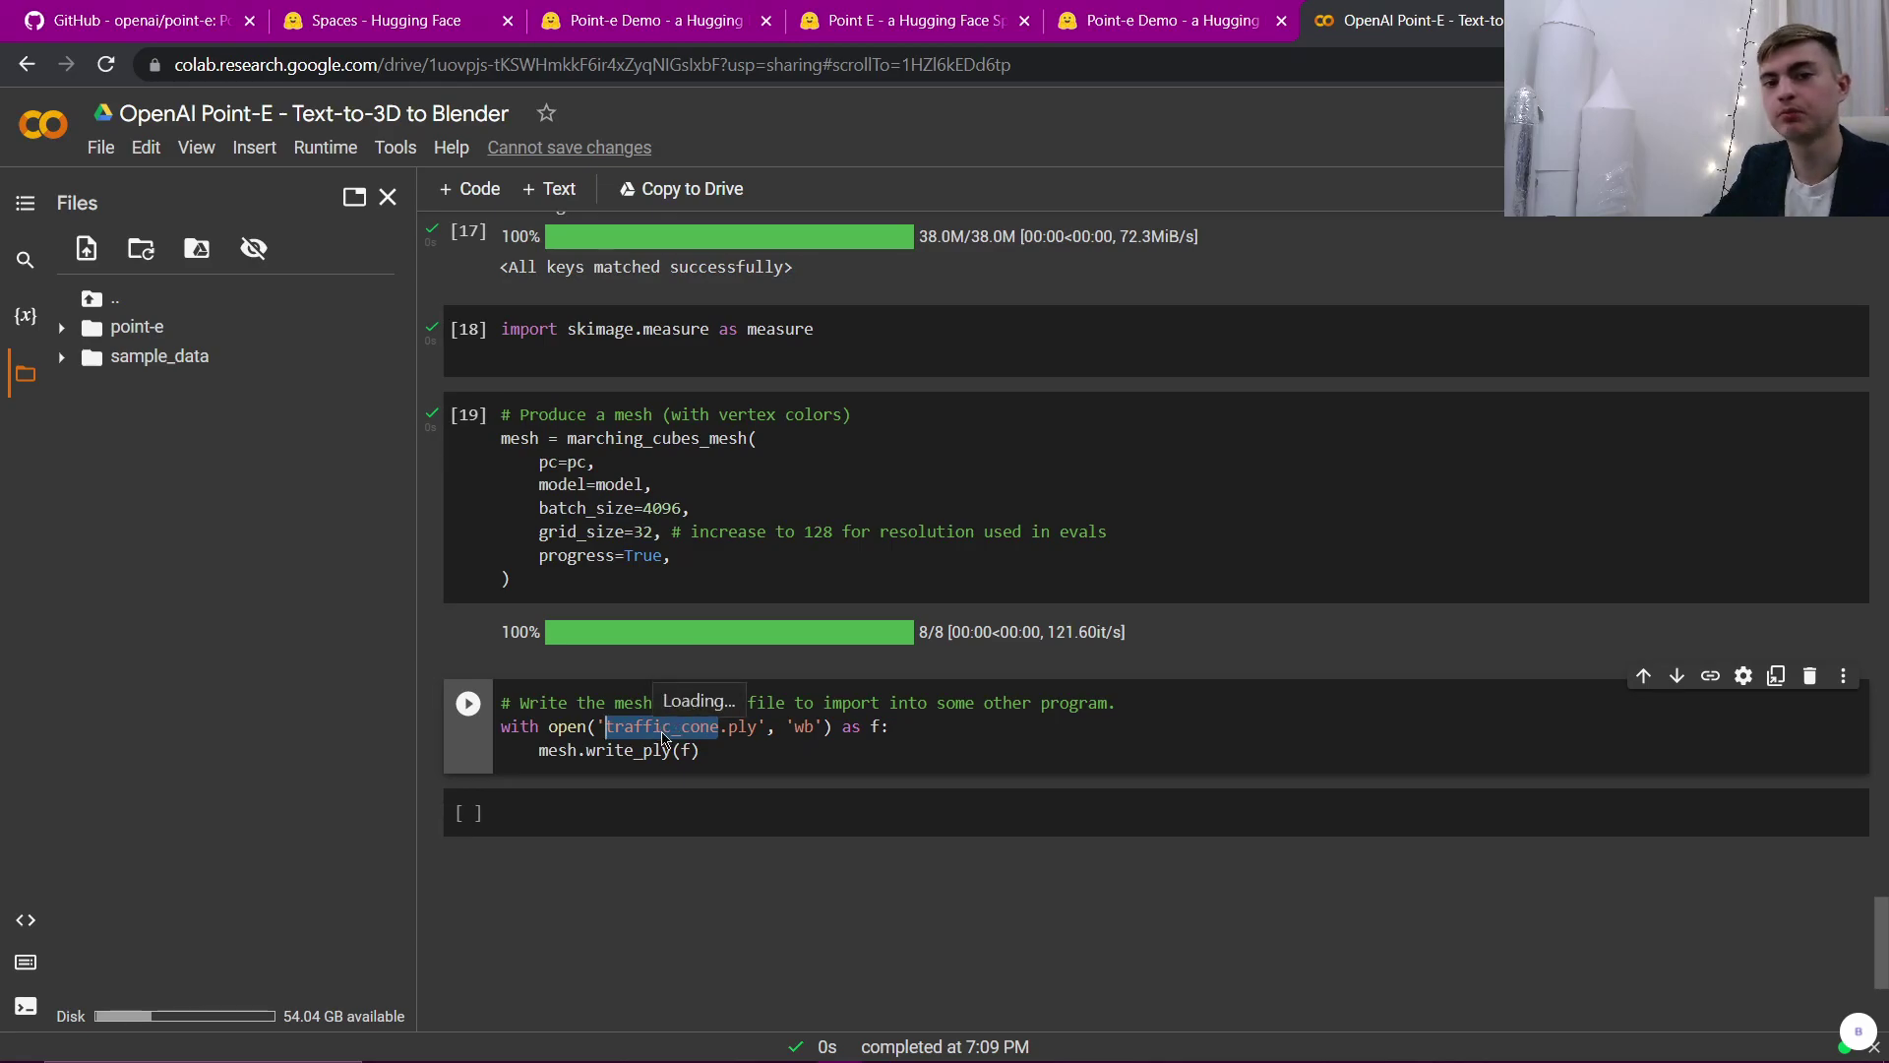
text(car)
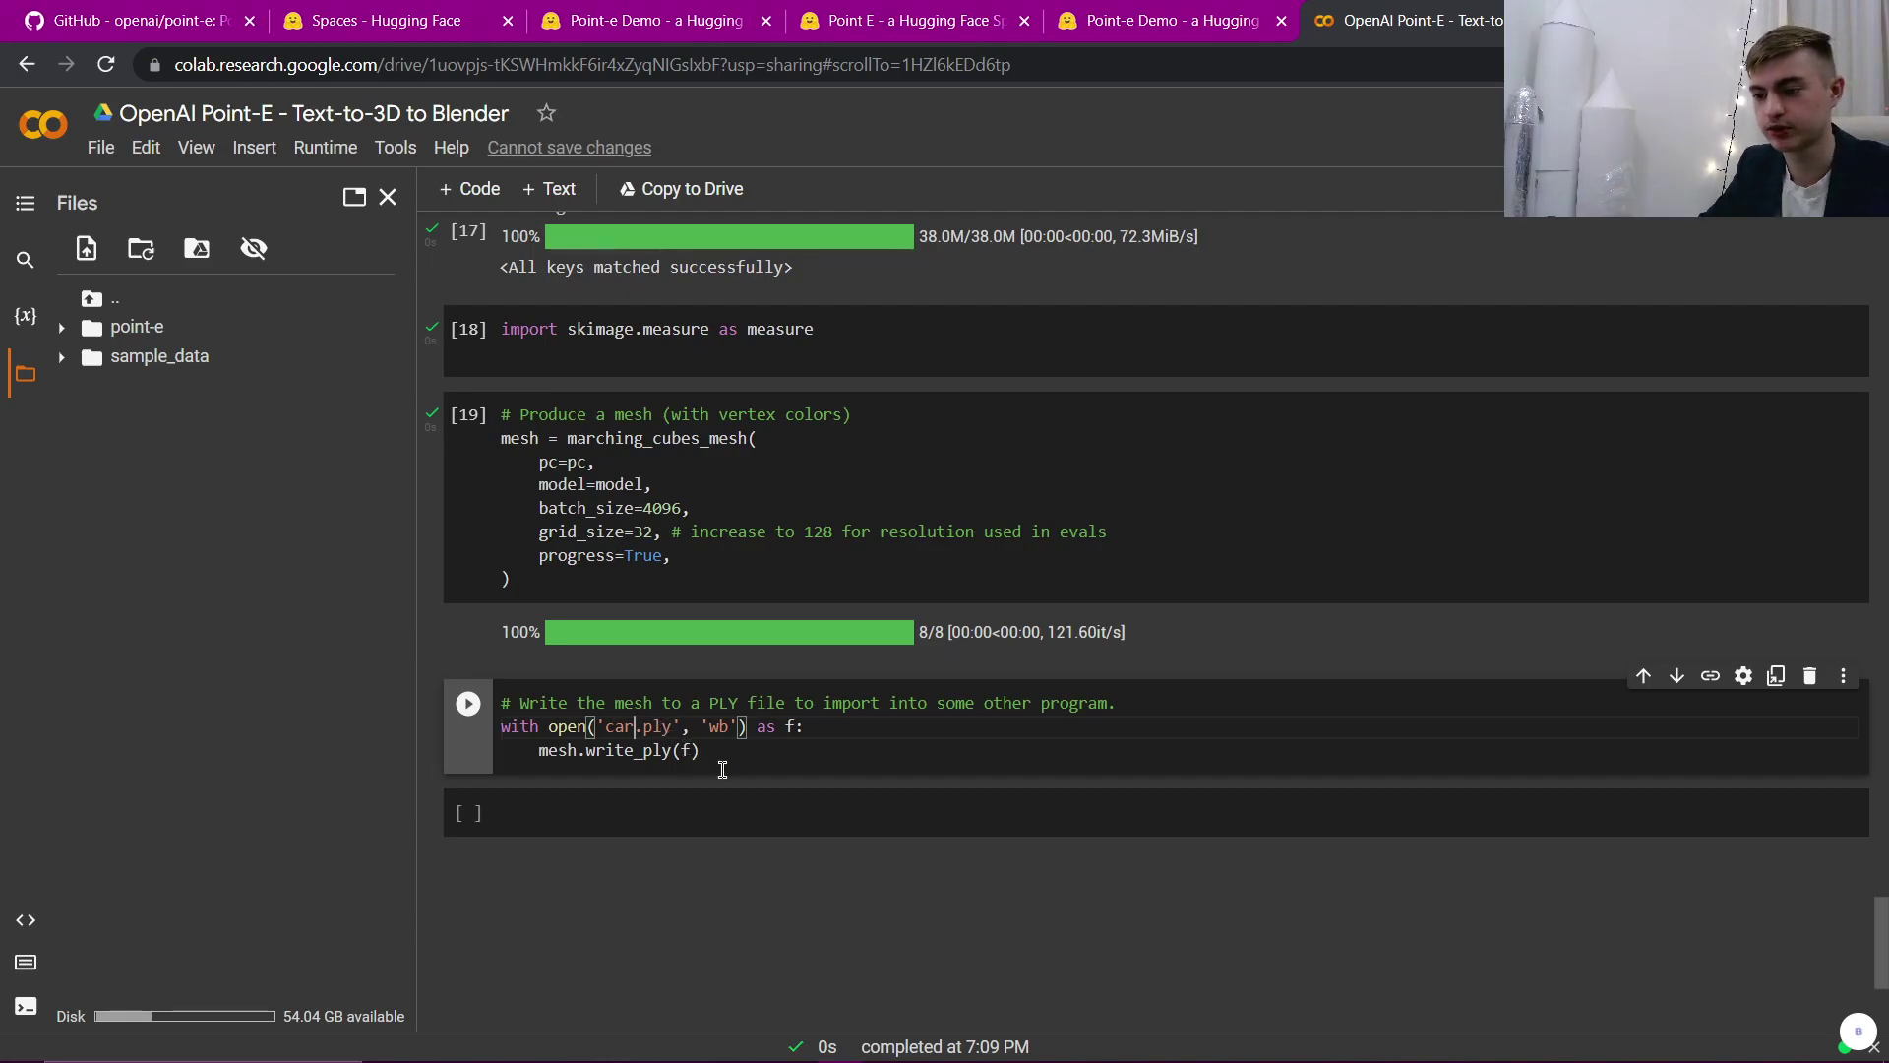
key(ctrl+Return)
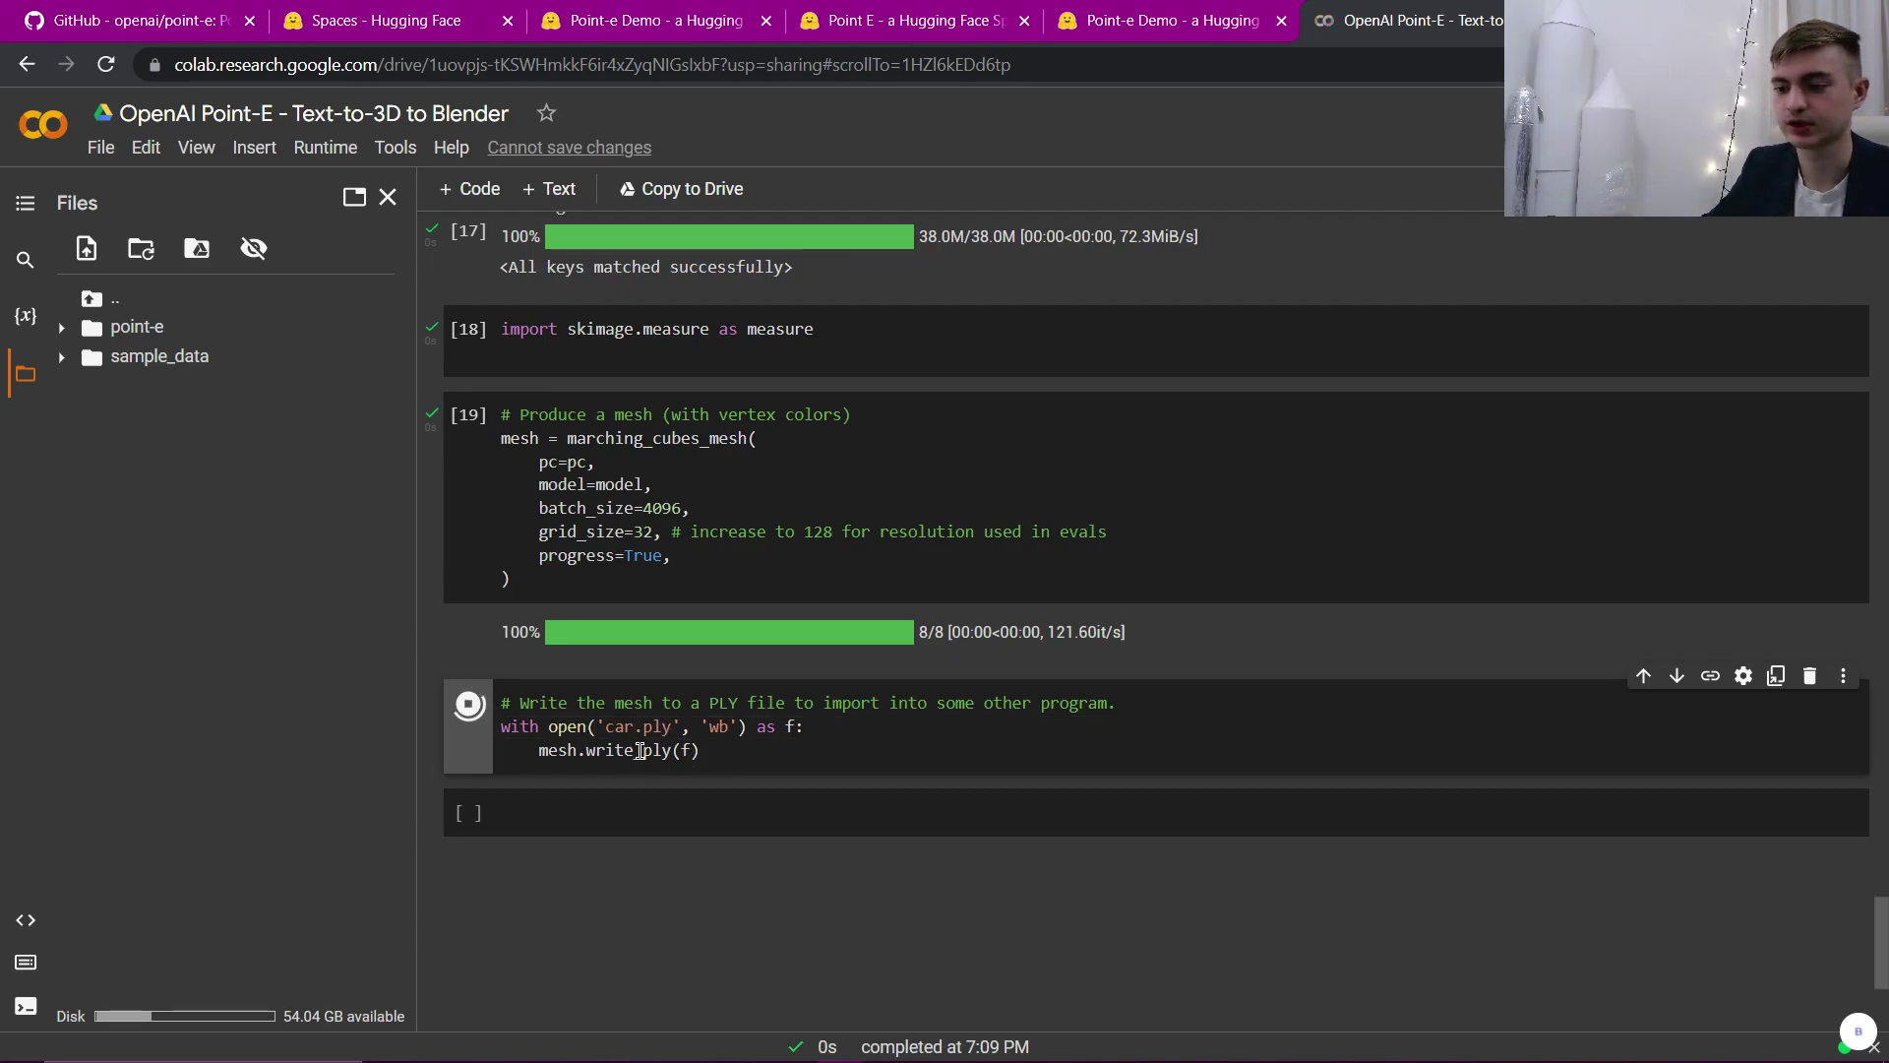
mouse_move(136, 327)
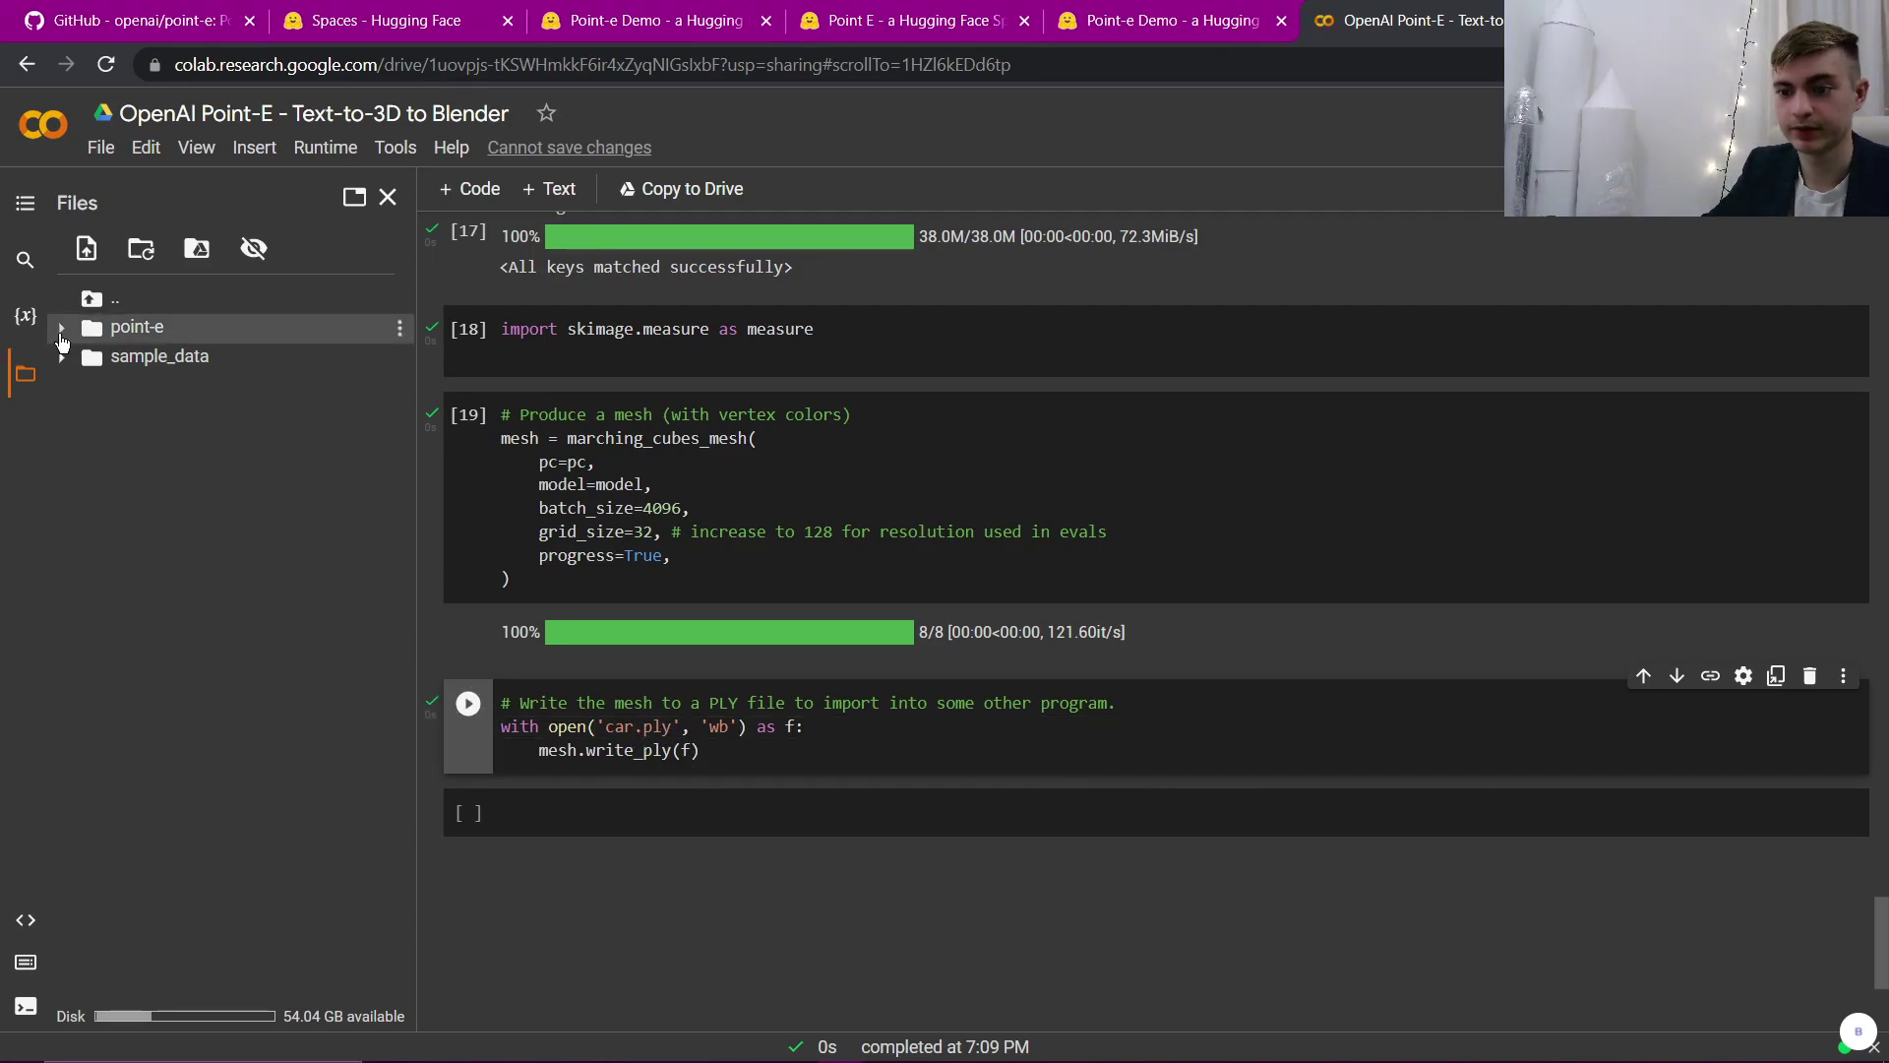
Step: Expand the point-e folder in the Files panel to locate car.ply
click(60, 336)
click(23, 379)
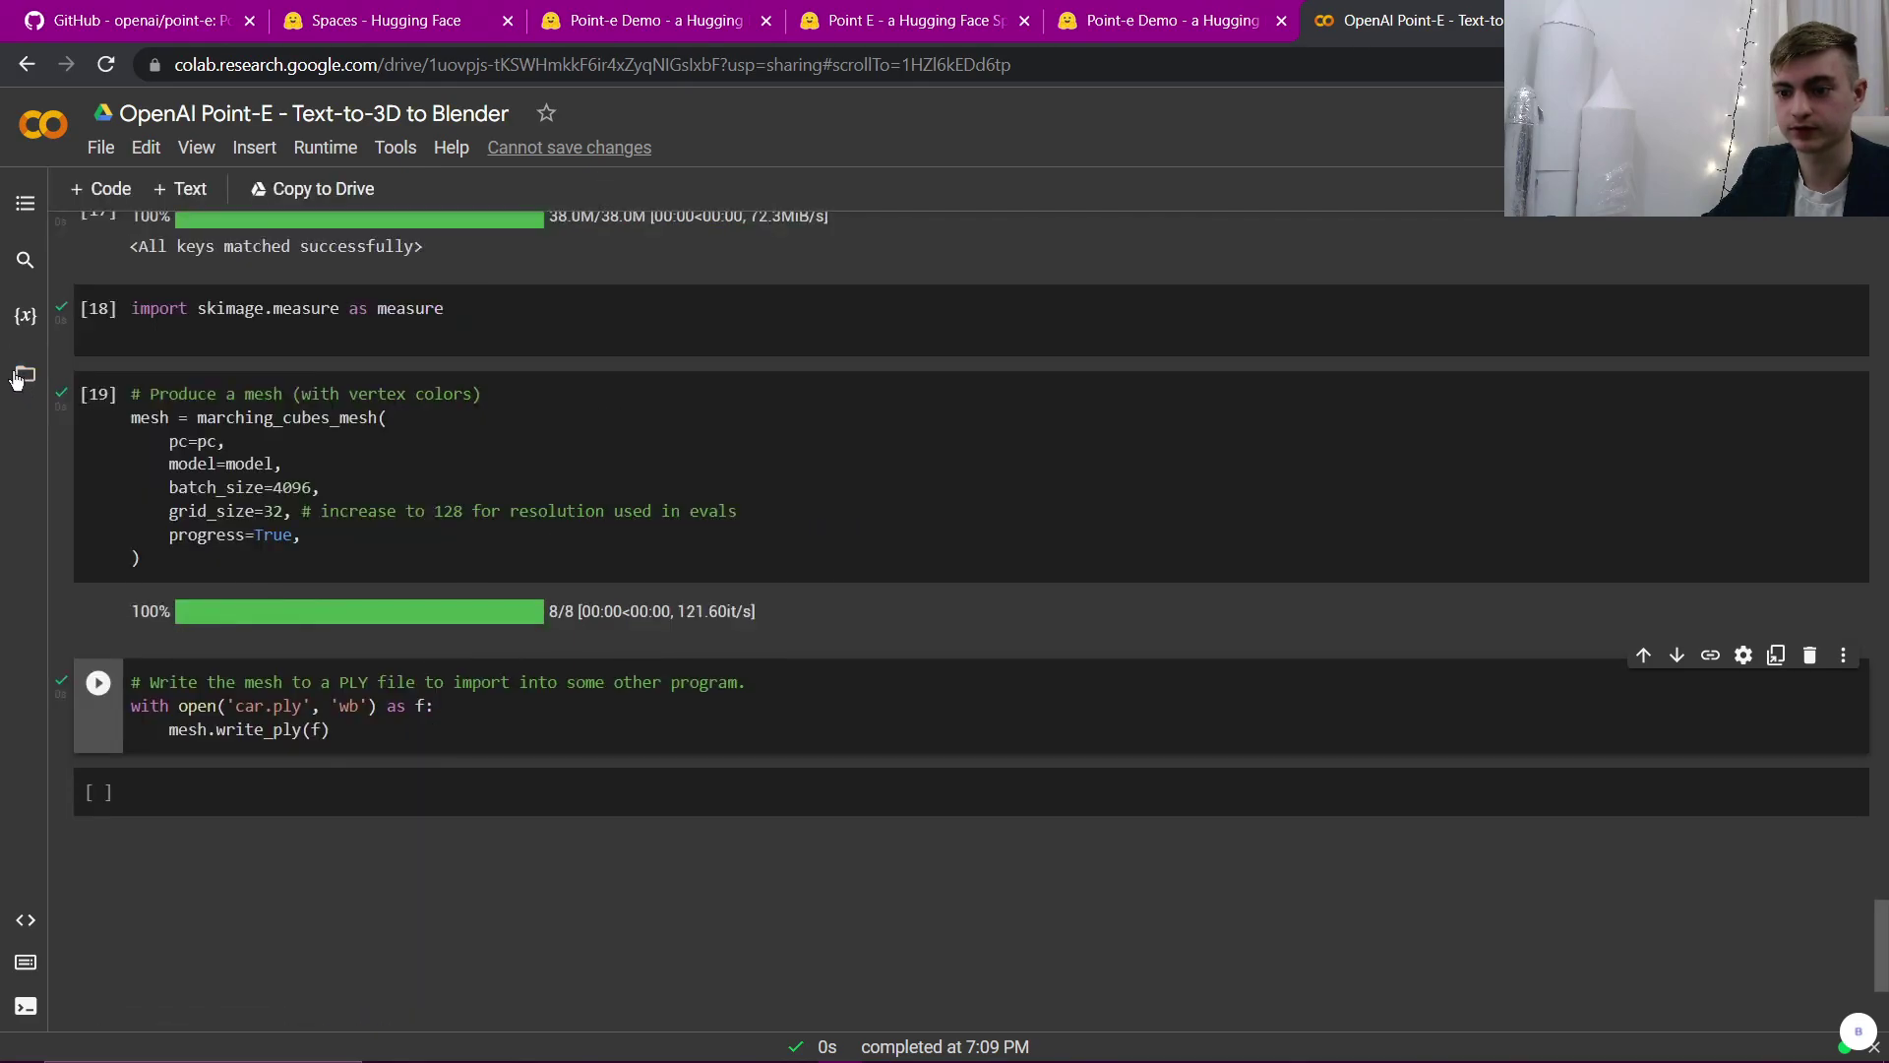
click(22, 379)
click(62, 331)
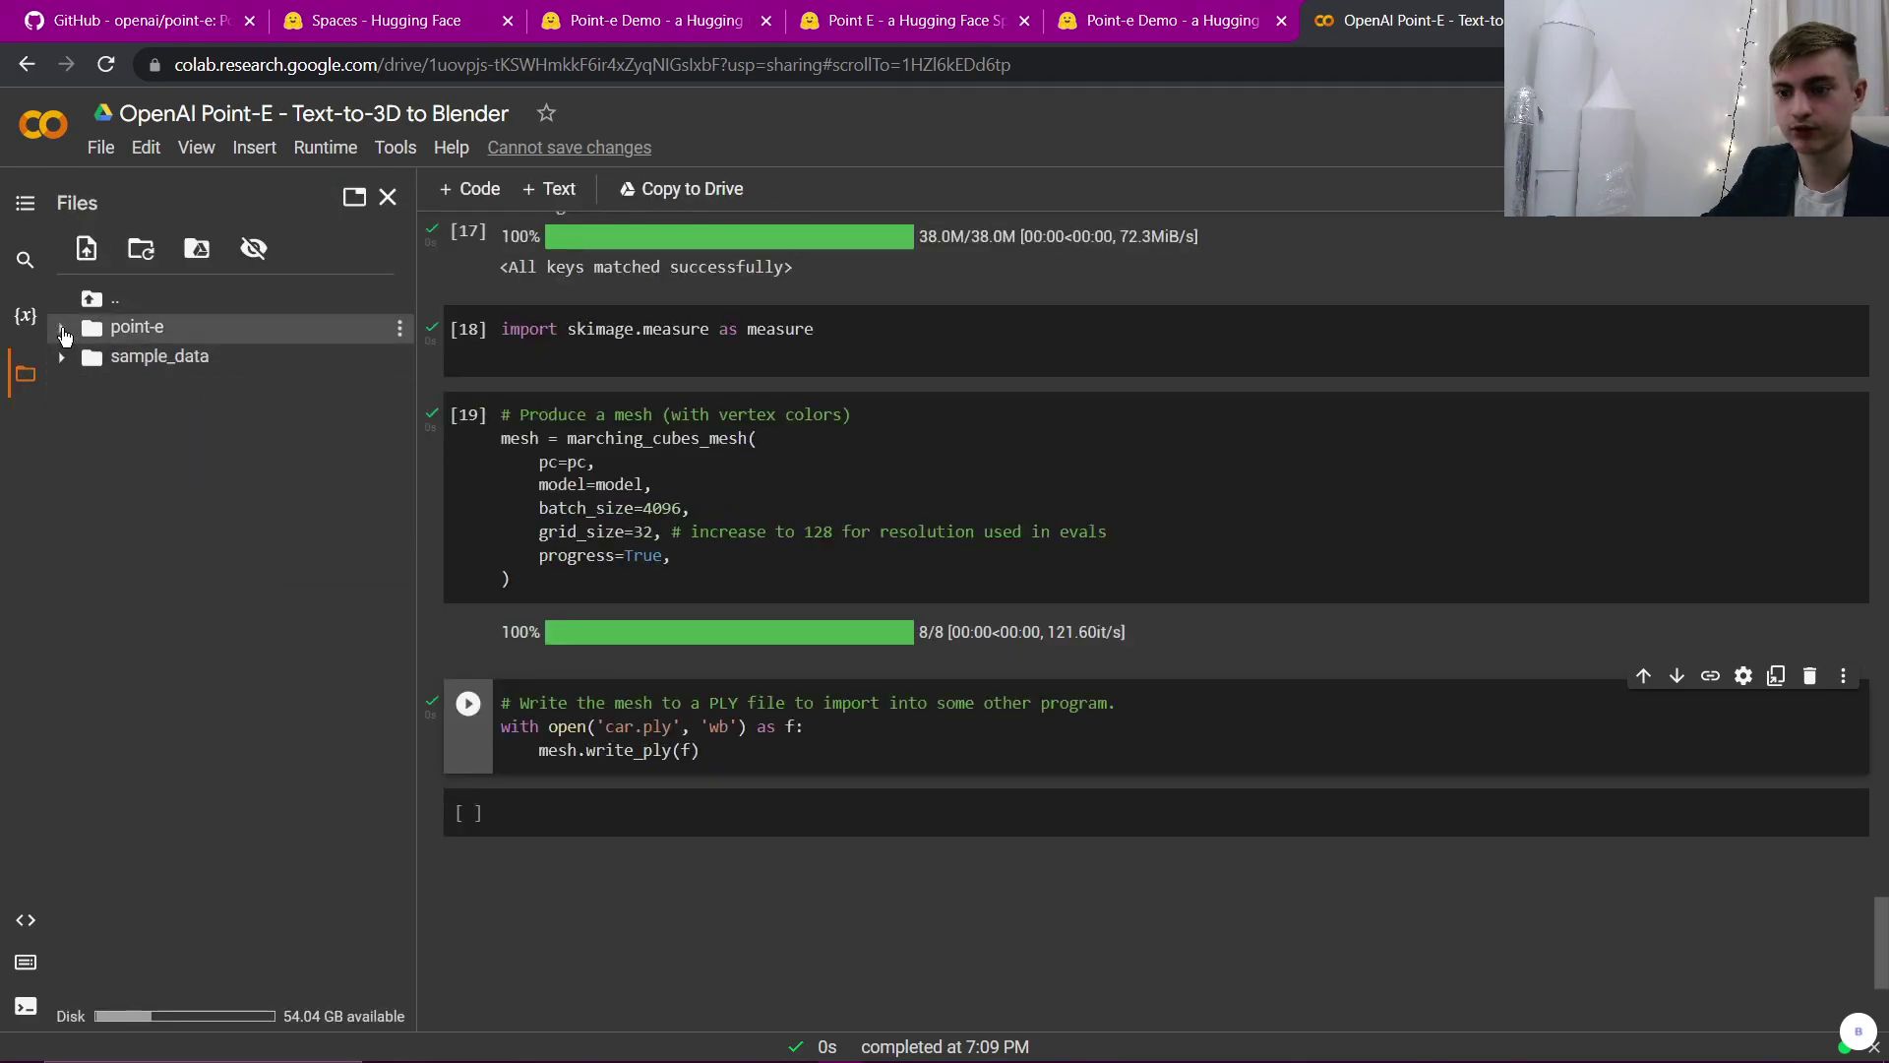
click(62, 330)
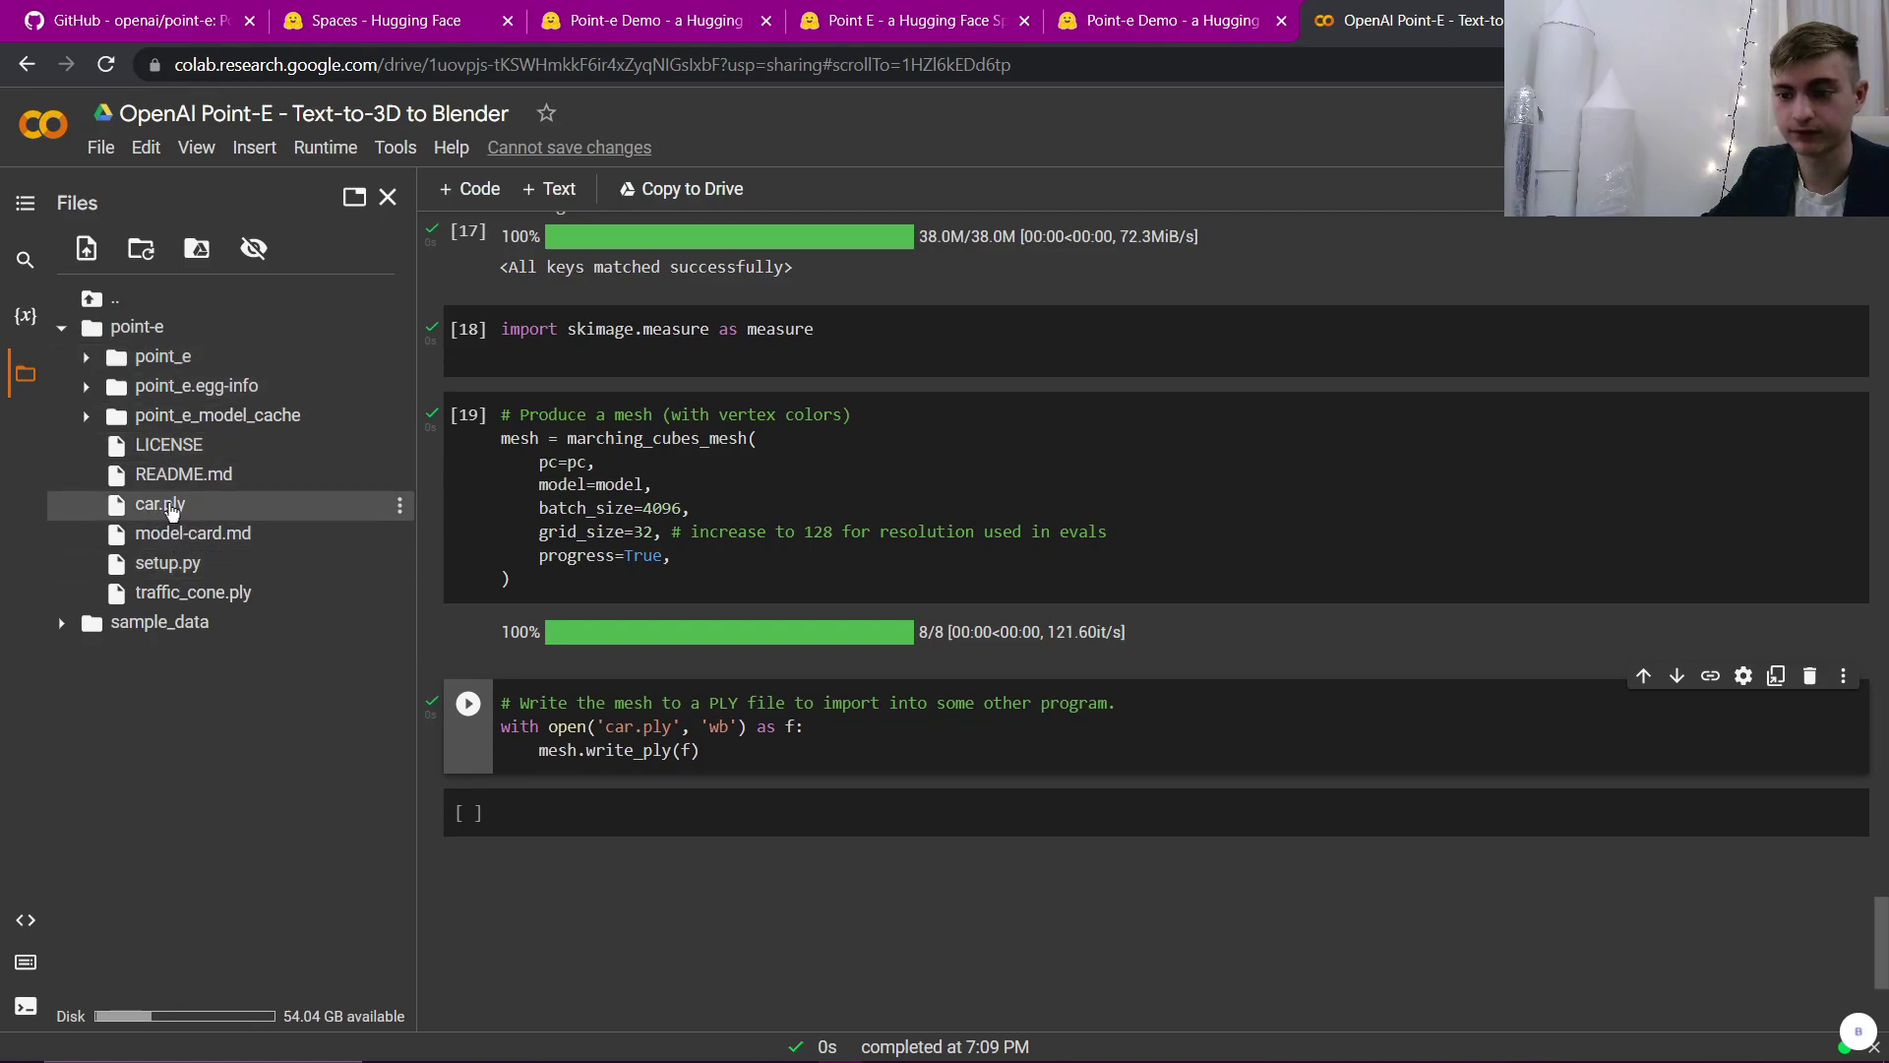
Step: Download car.ply to the Desktop and bring up Blender
right_click(167, 506)
click(219, 532)
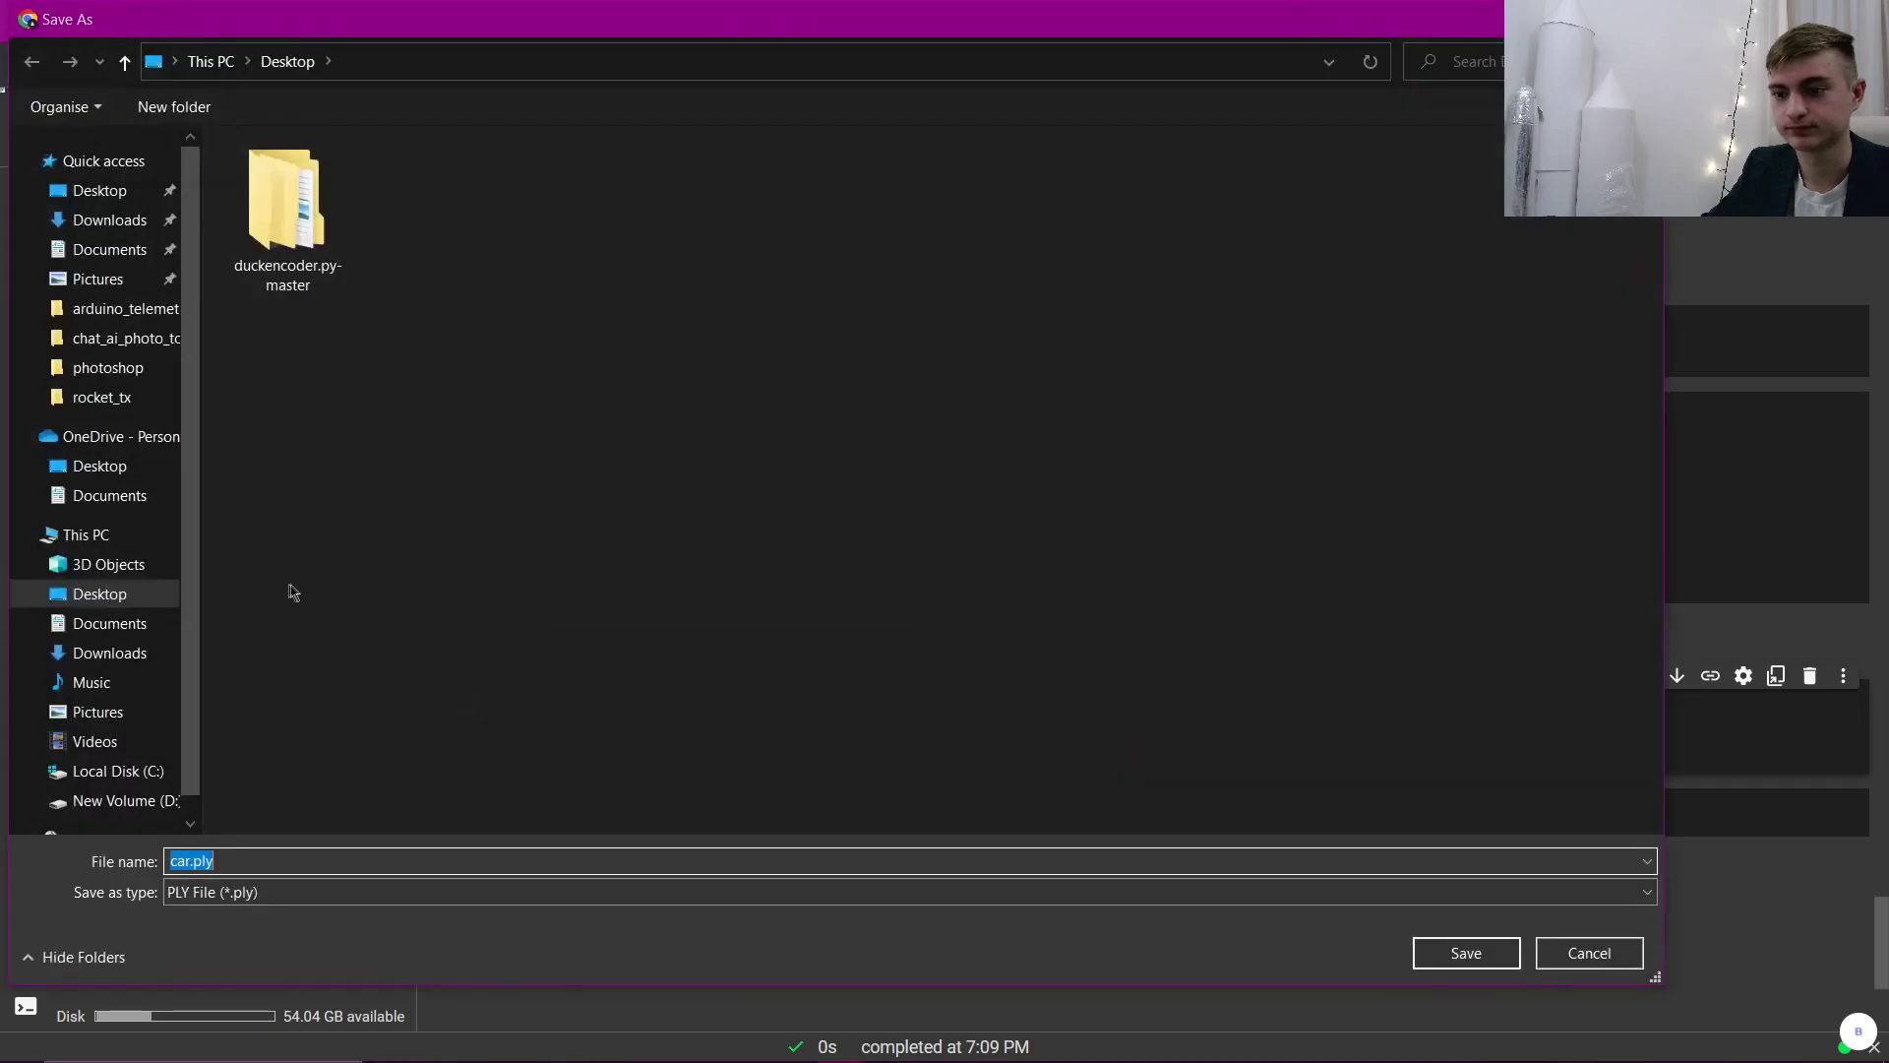
click(99, 190)
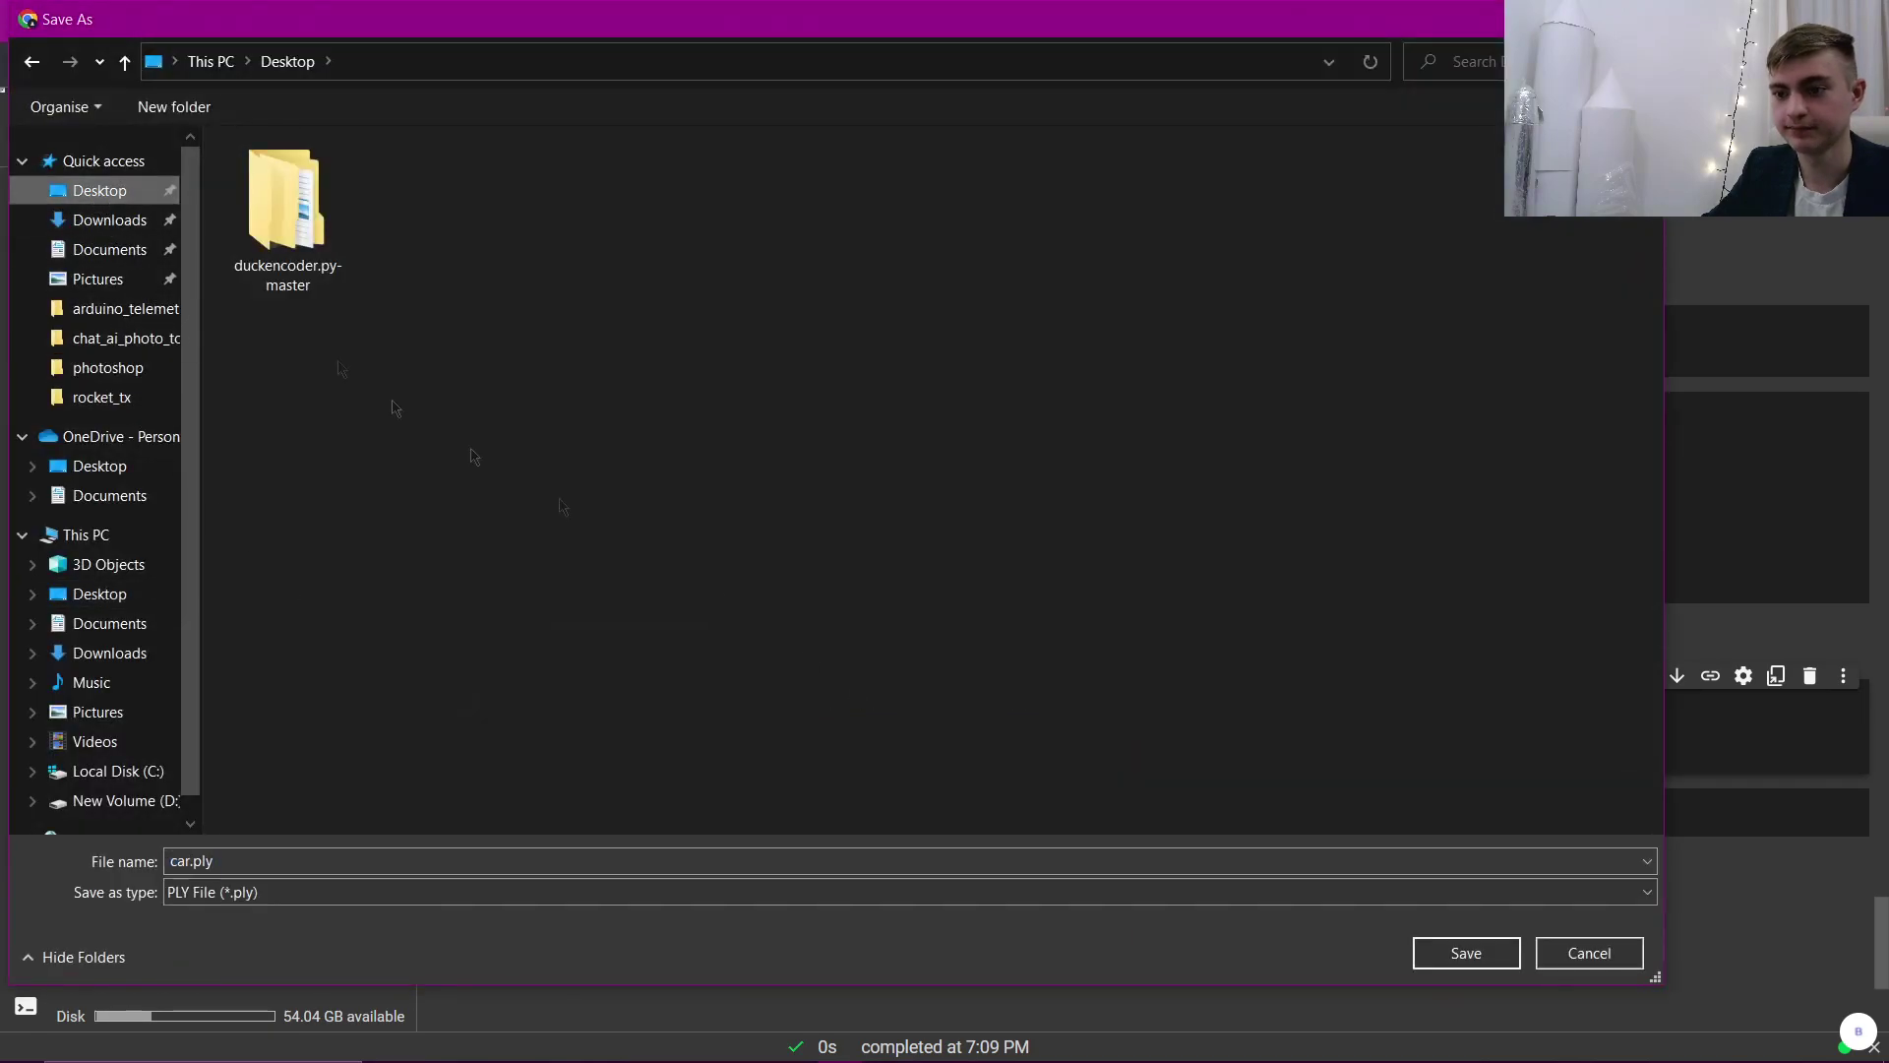
click(1466, 953)
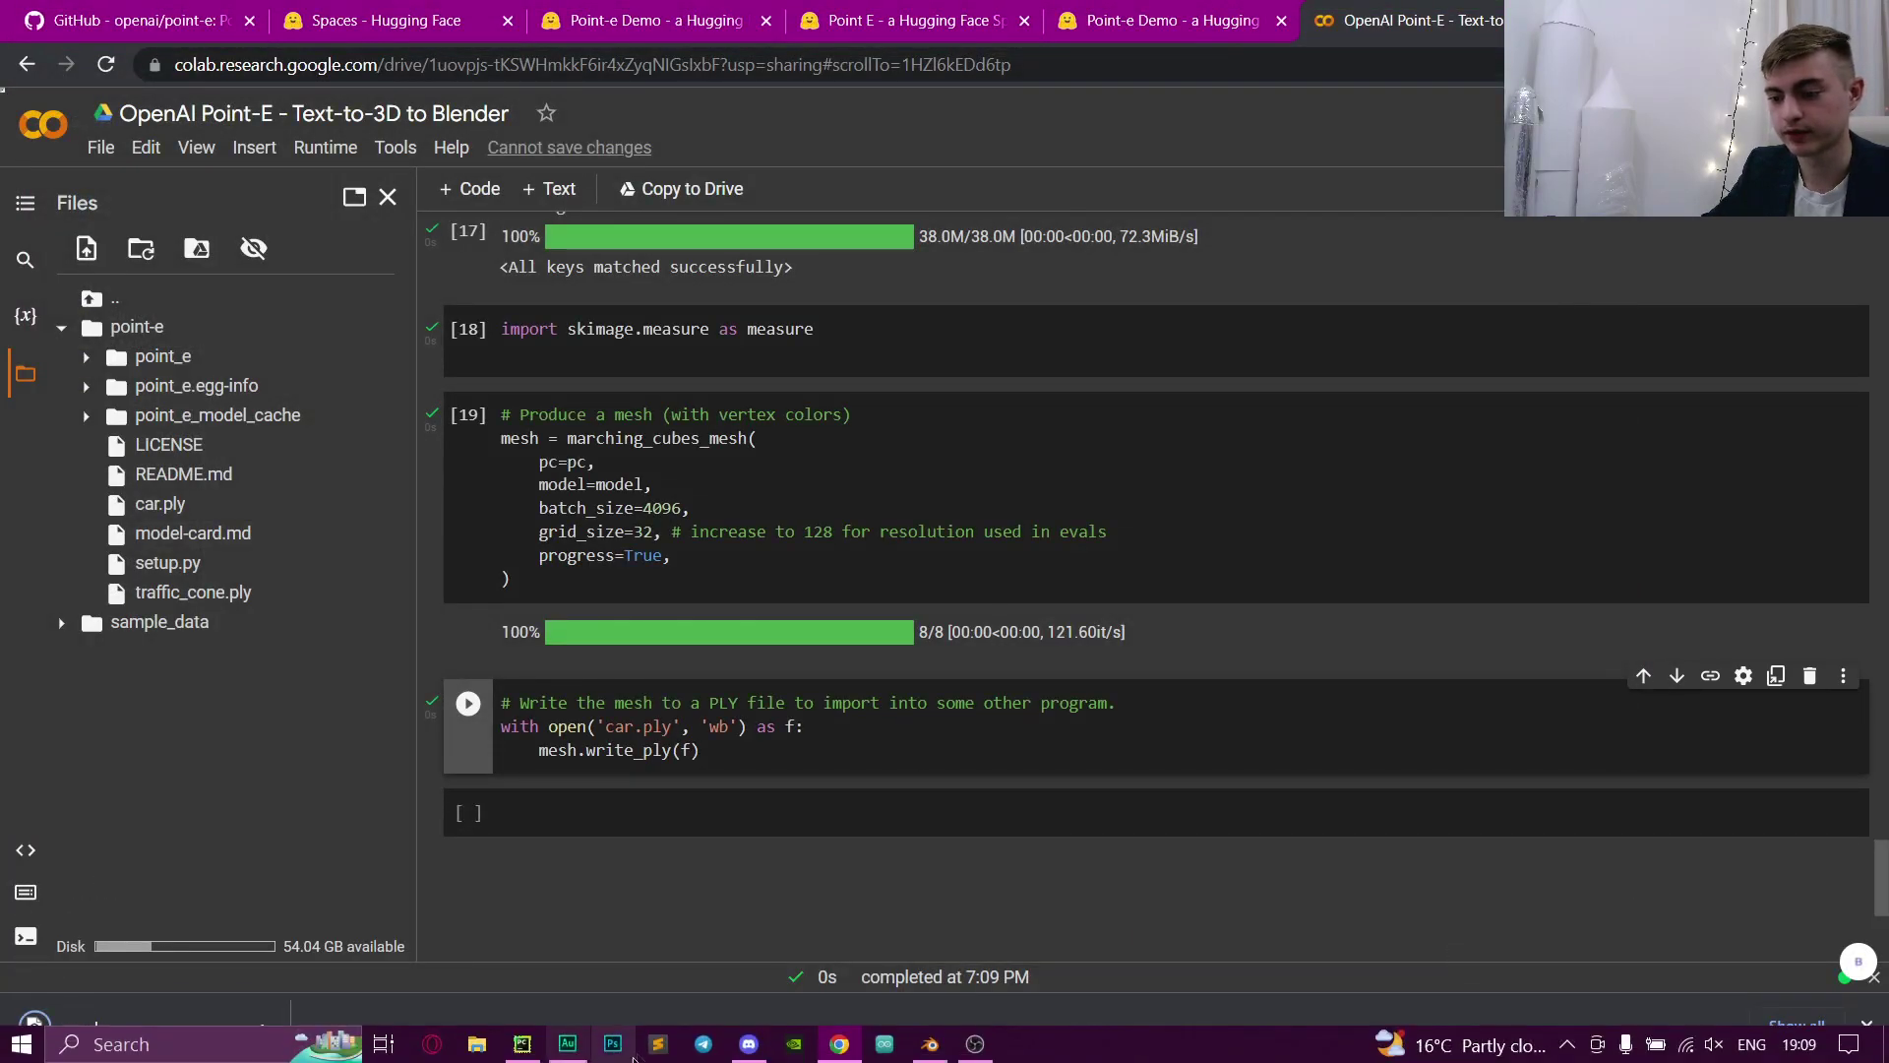
click(929, 1044)
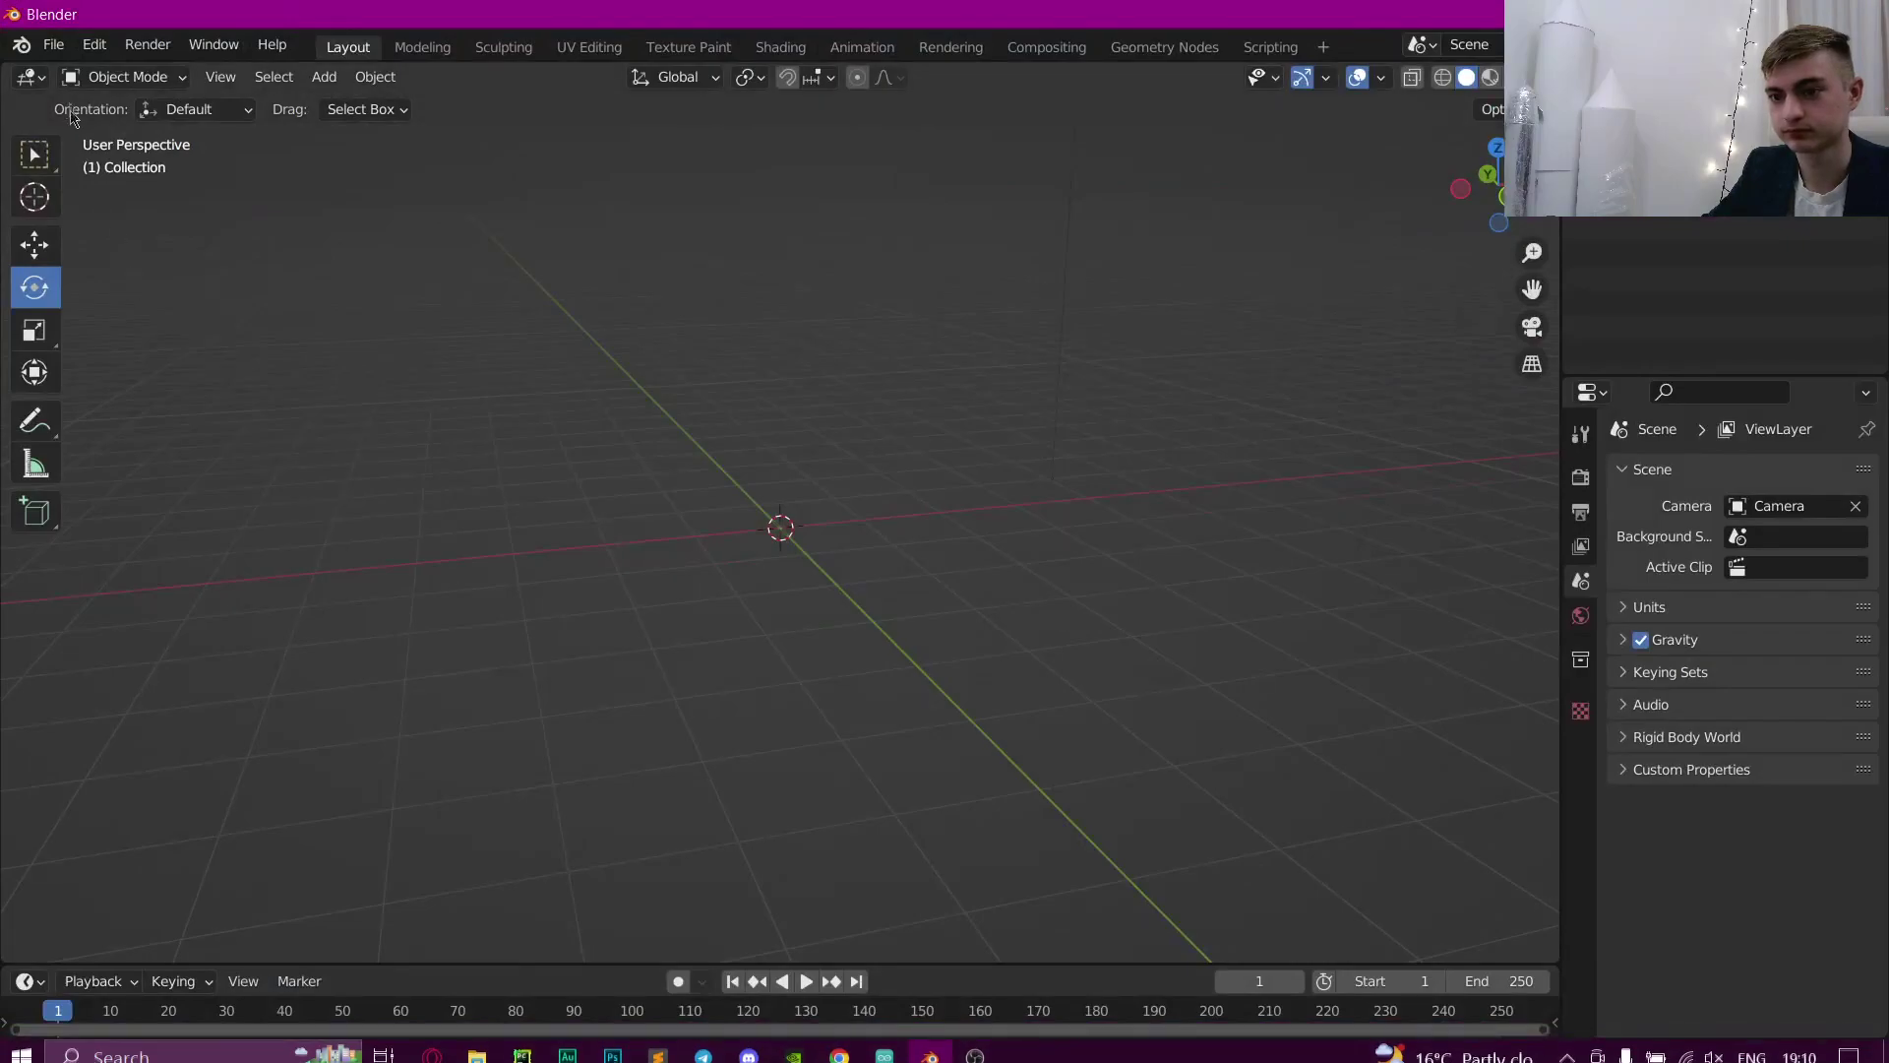
Step: Import Desktop/car.ply into Blender as a Stanford (.ply) file
click(53, 45)
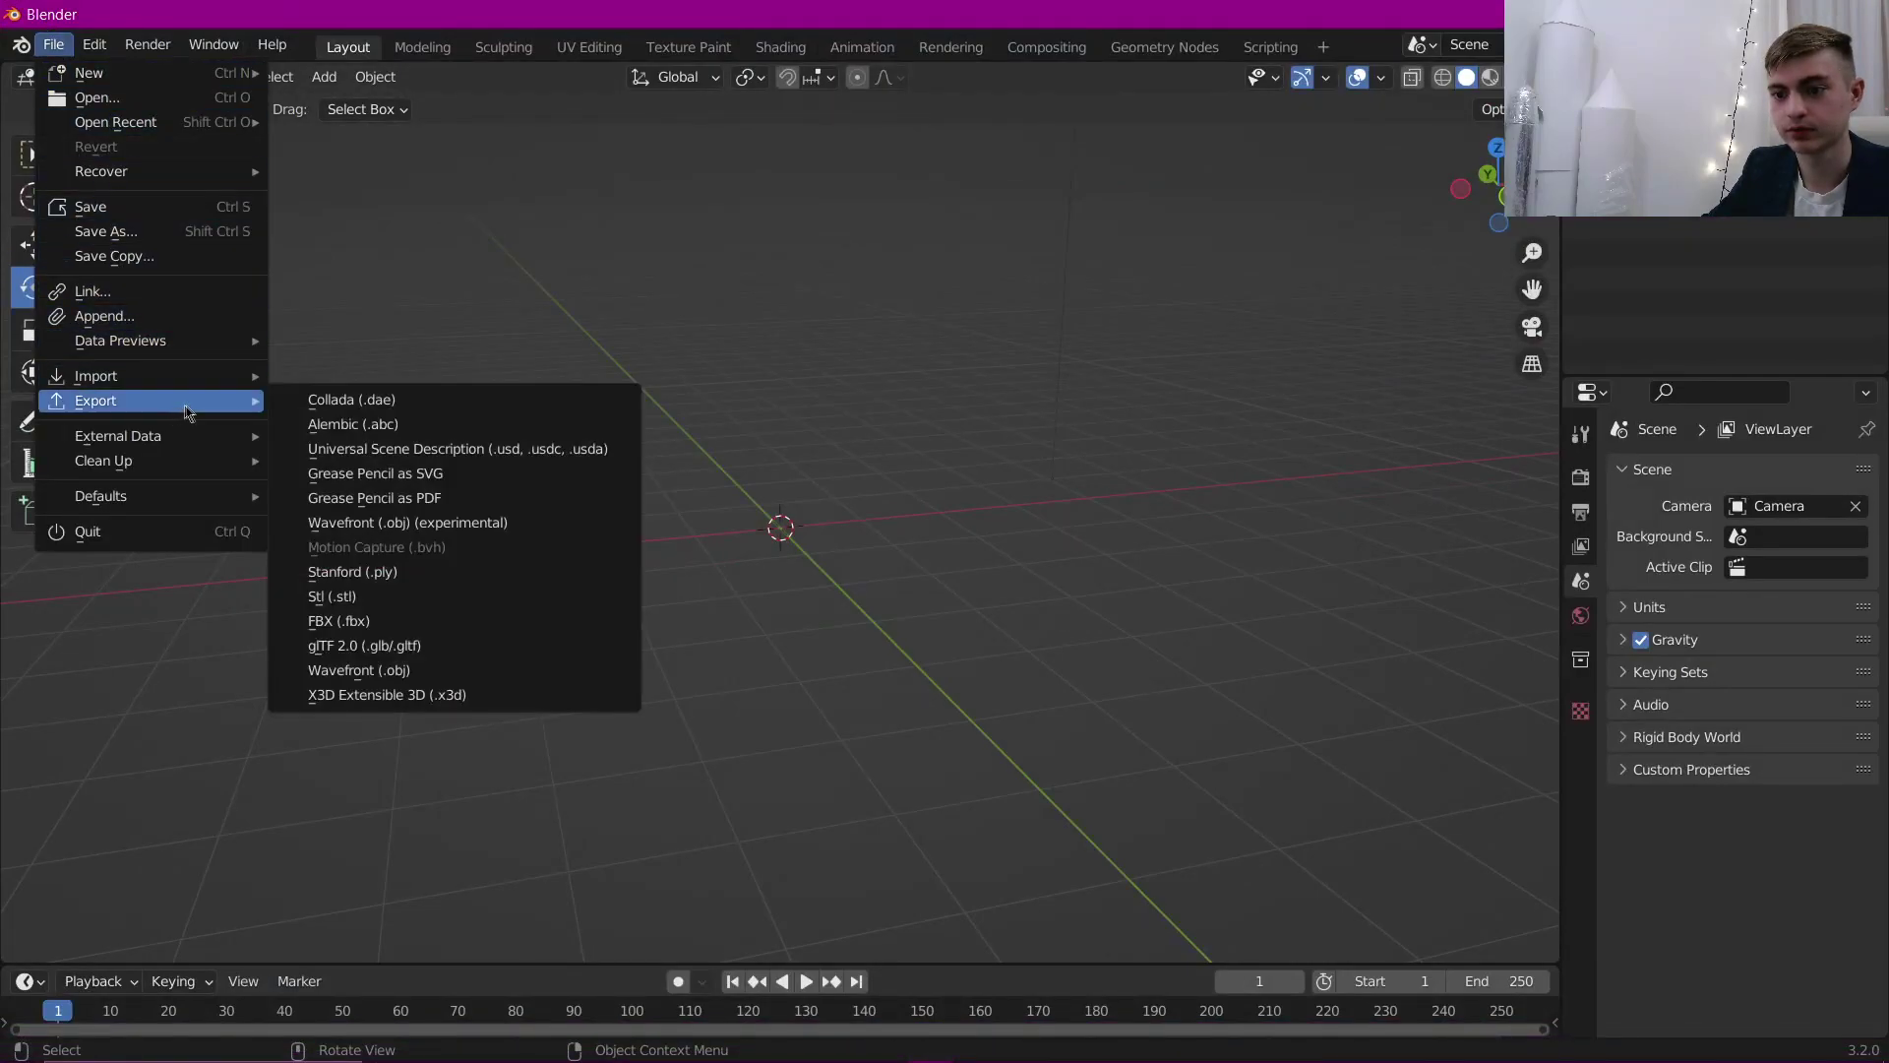
mouse_move(96, 375)
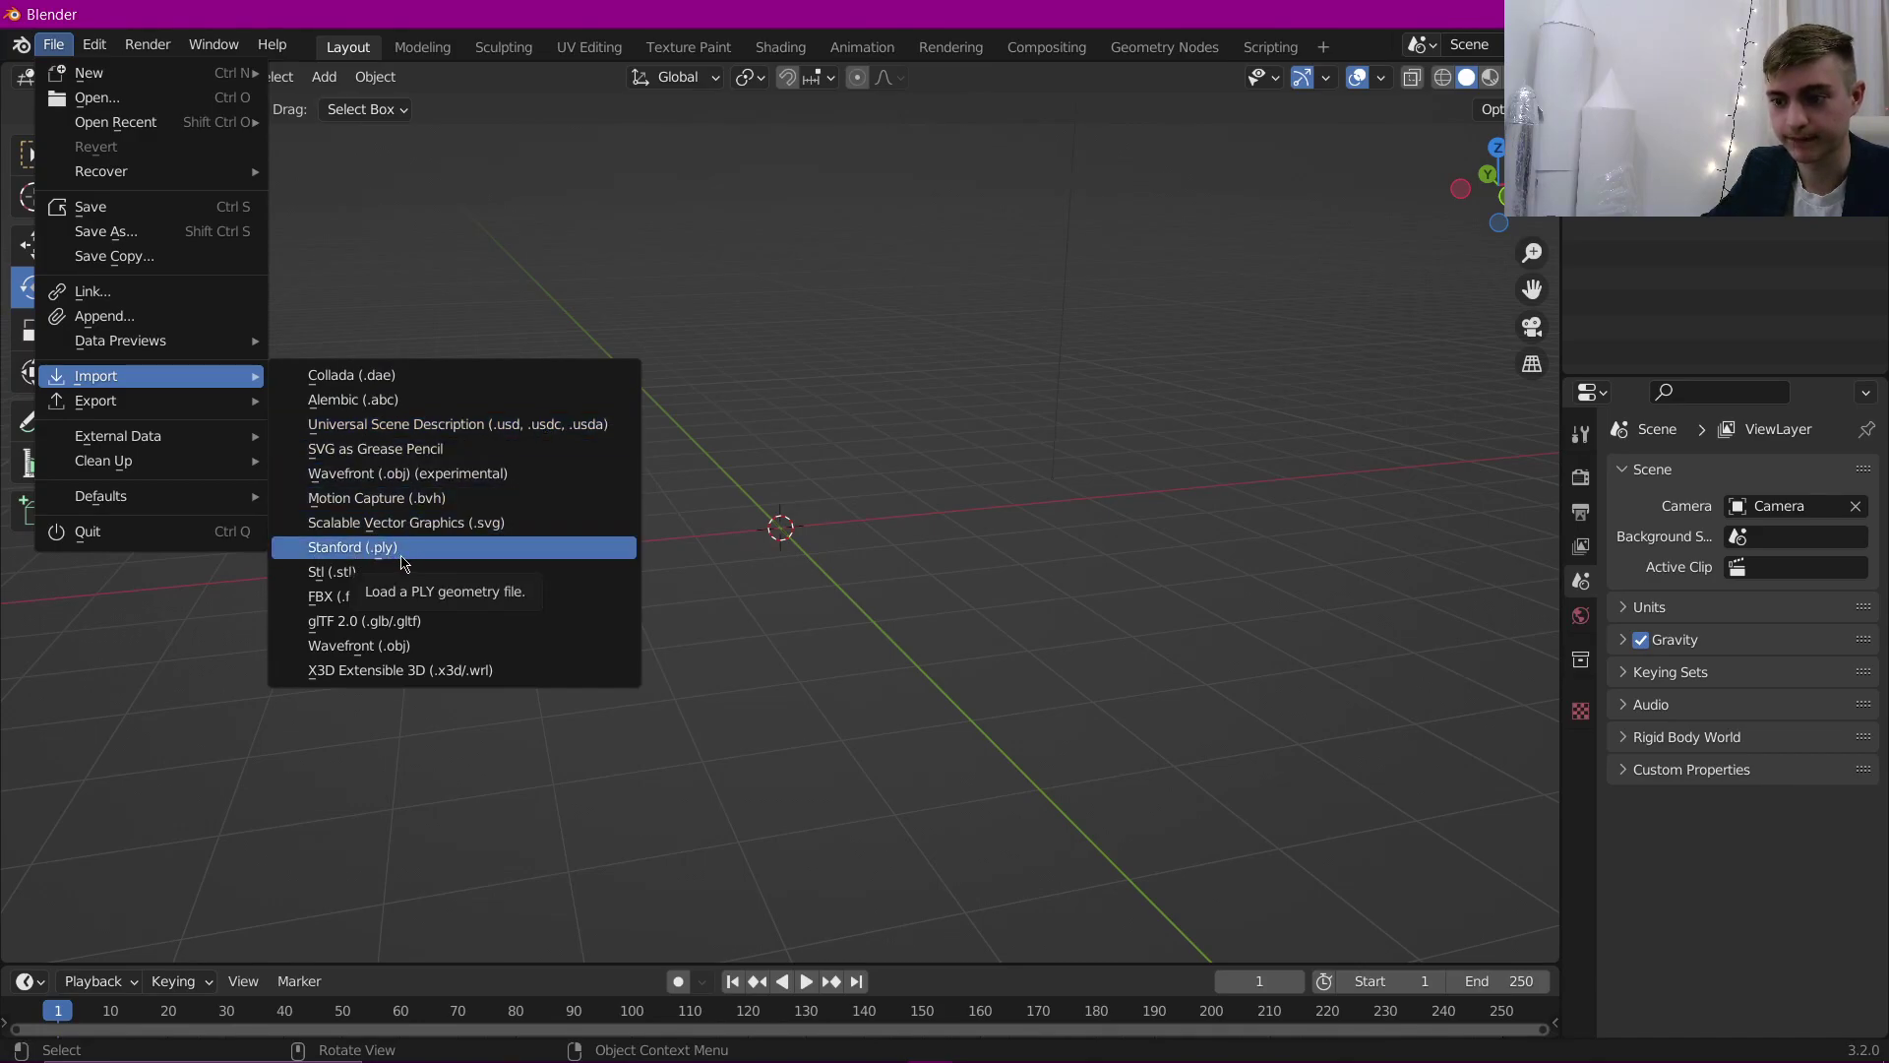
click(403, 550)
click(378, 418)
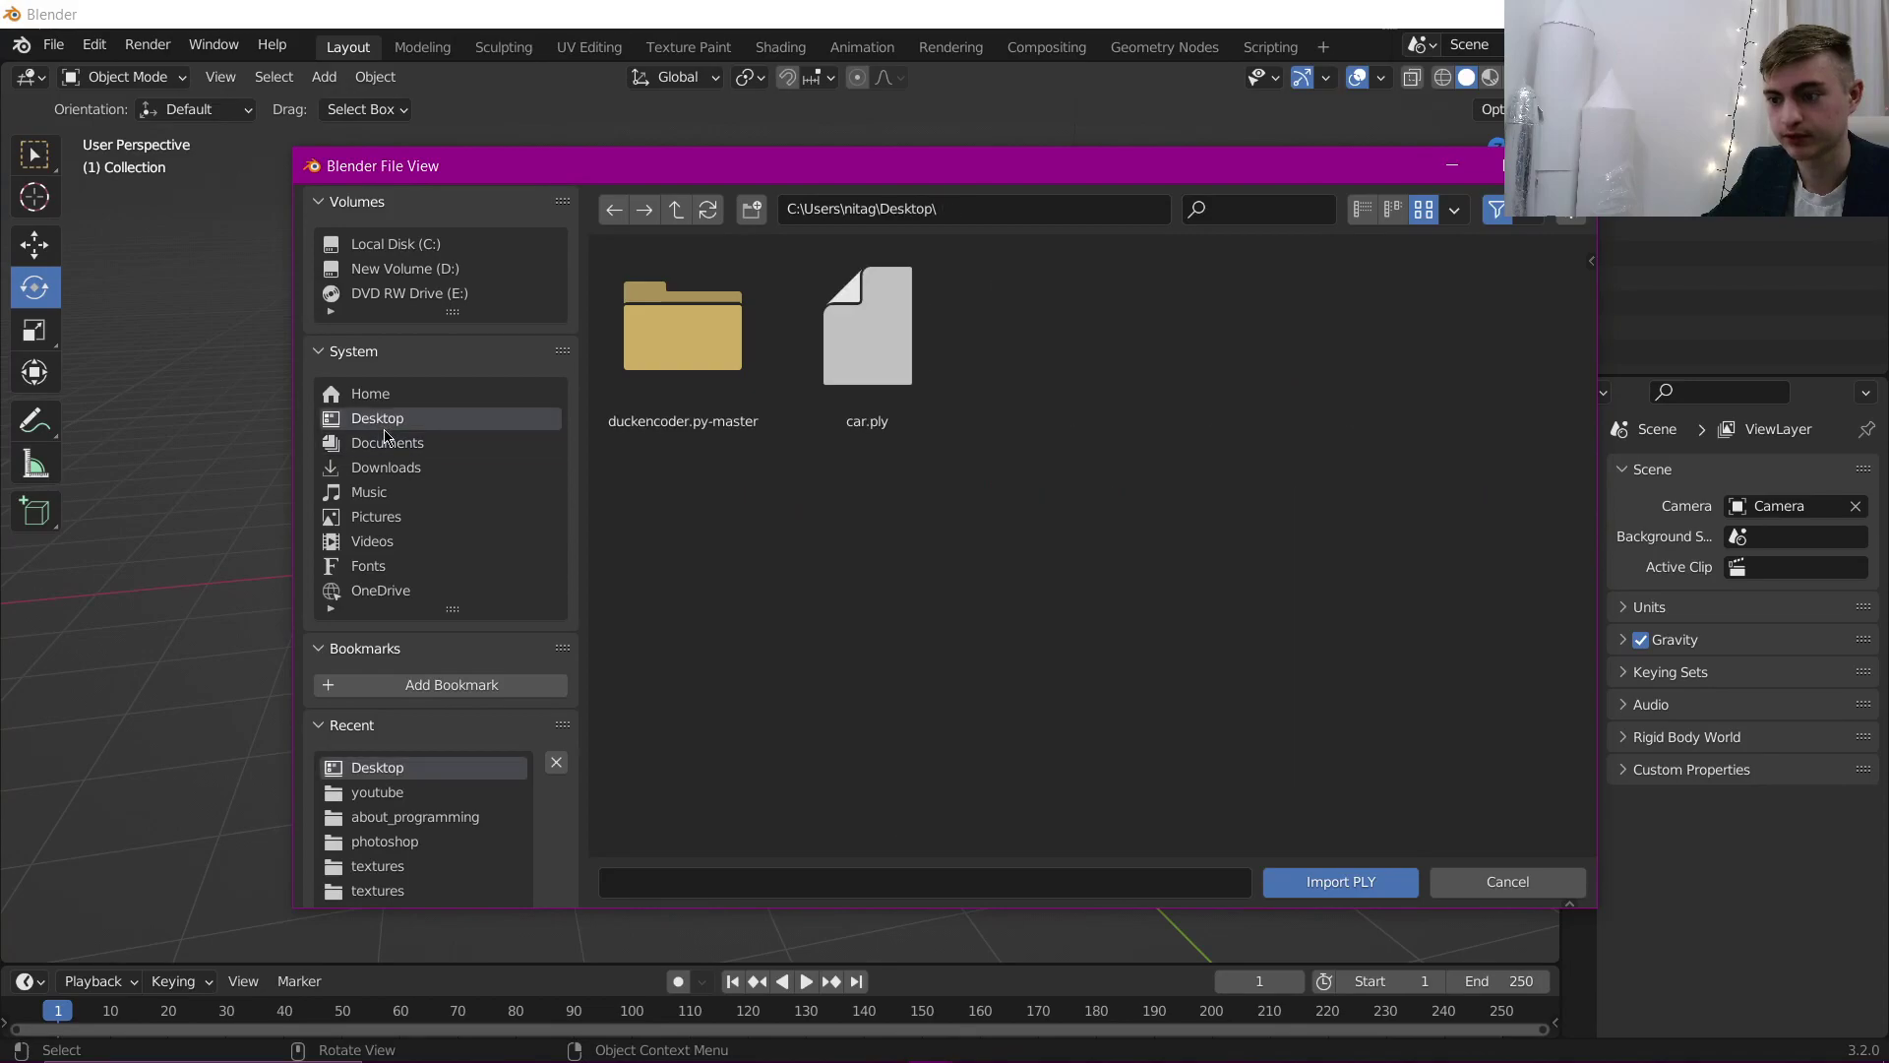
click(867, 329)
click(1333, 883)
Step: Orbit around the imported car to inspect its side and front, then return to Colab
scroll(887, 655, up, 4)
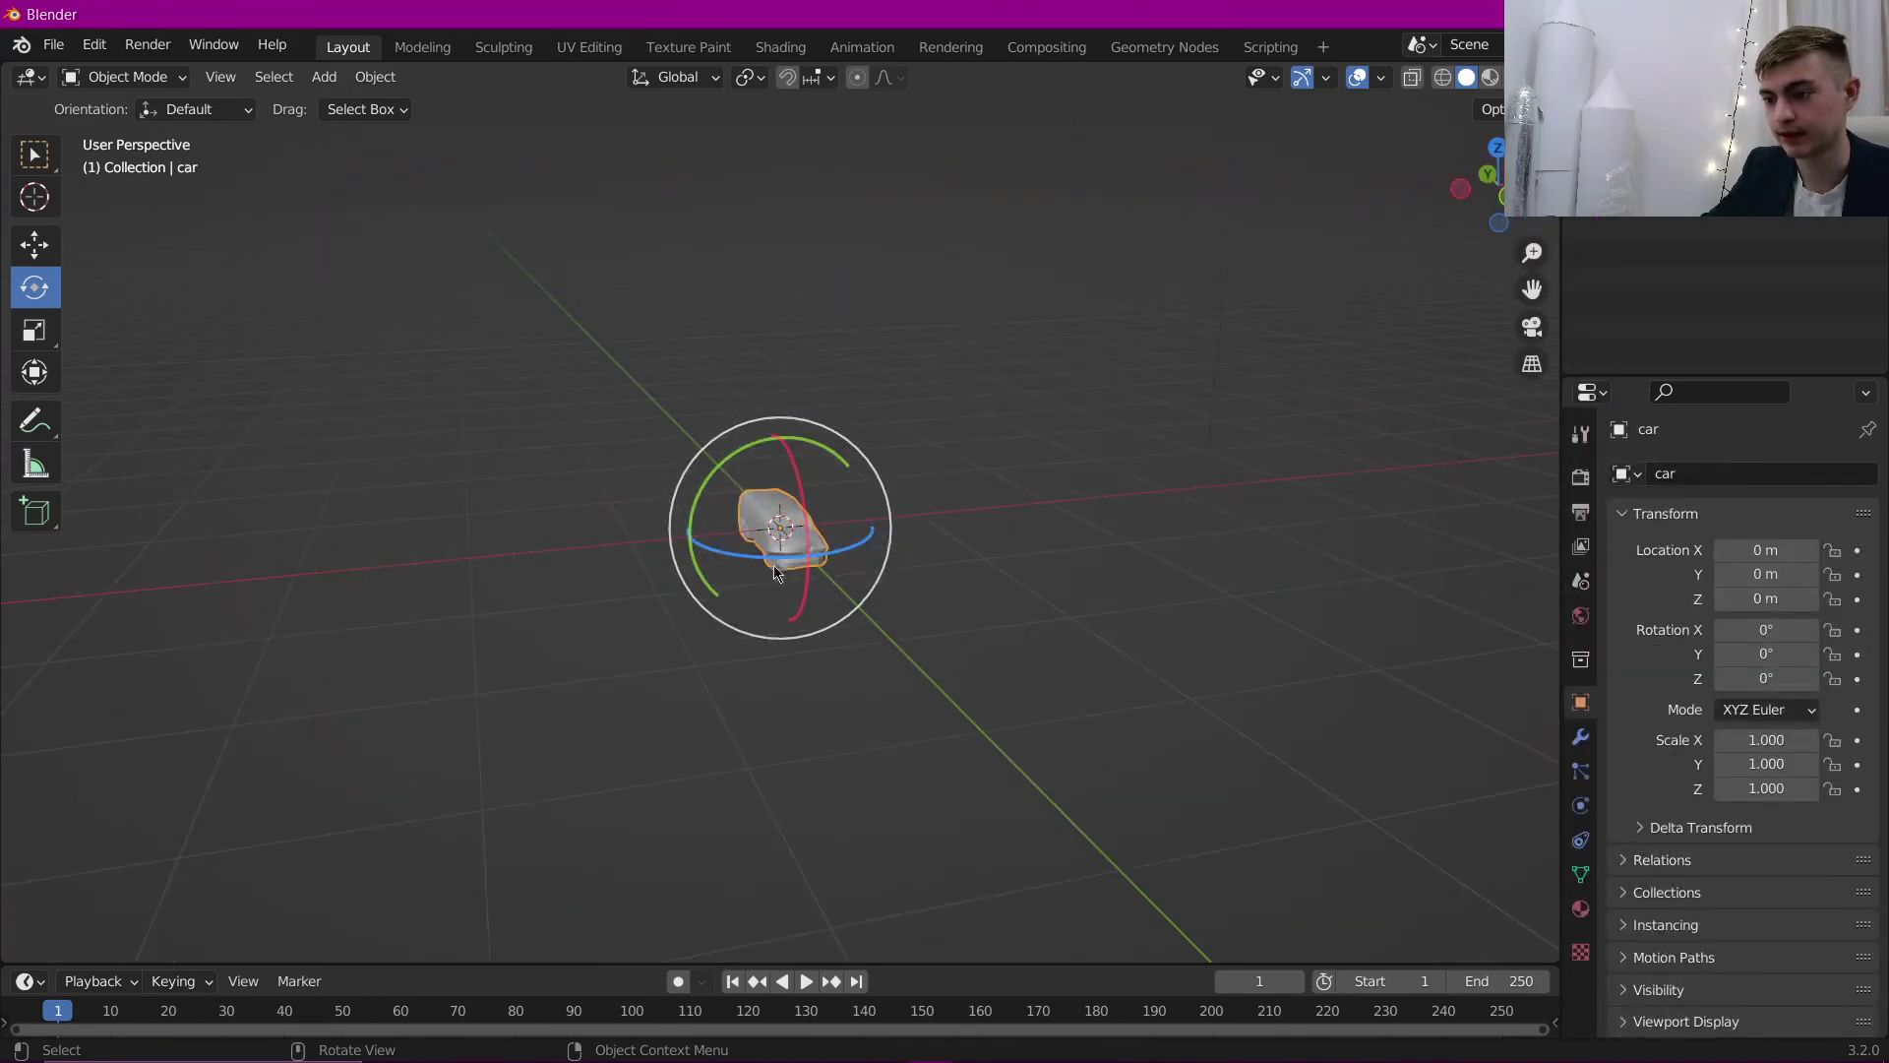
scroll(836, 615, up, 4)
scroll(945, 659, up, 5)
click(1242, 615)
mouse_move(1251, 607)
mouse_down()
mouse_move(813, 596)
mouse_move(734, 618)
mouse_up()
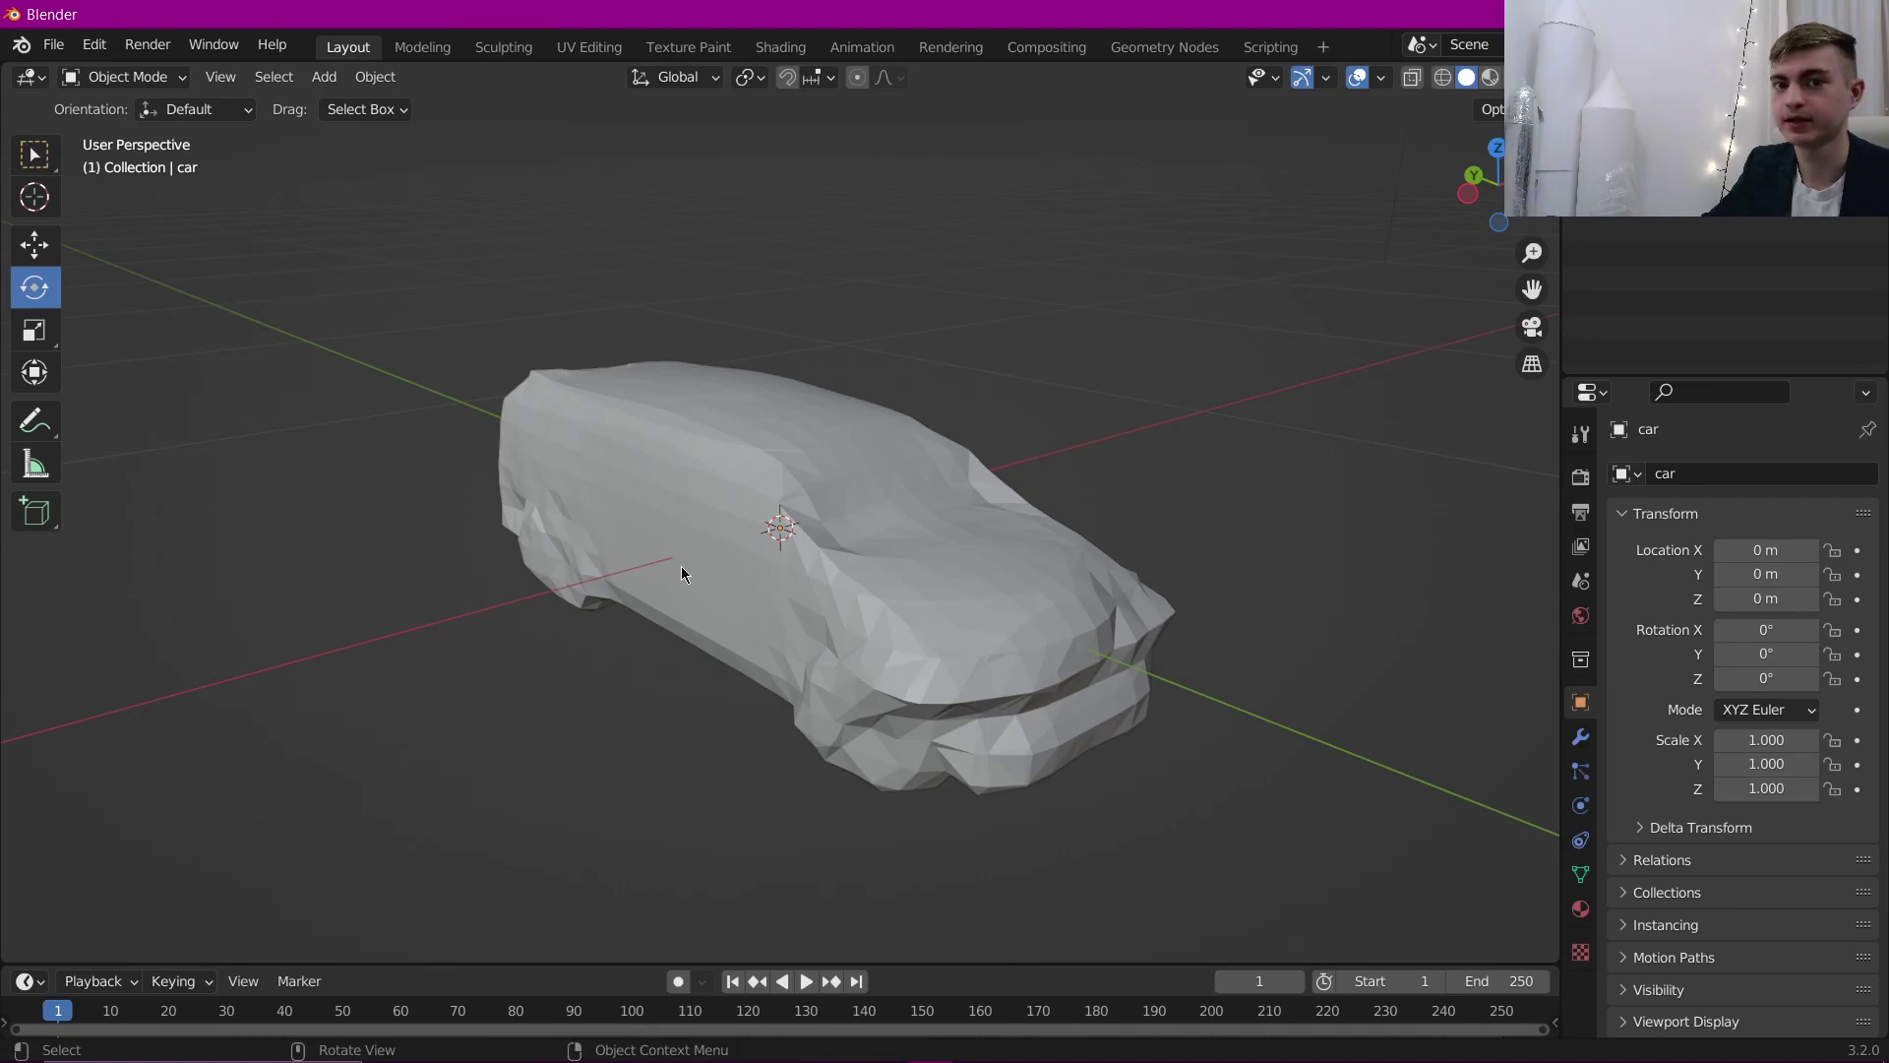
drag(681, 569, 502, 588)
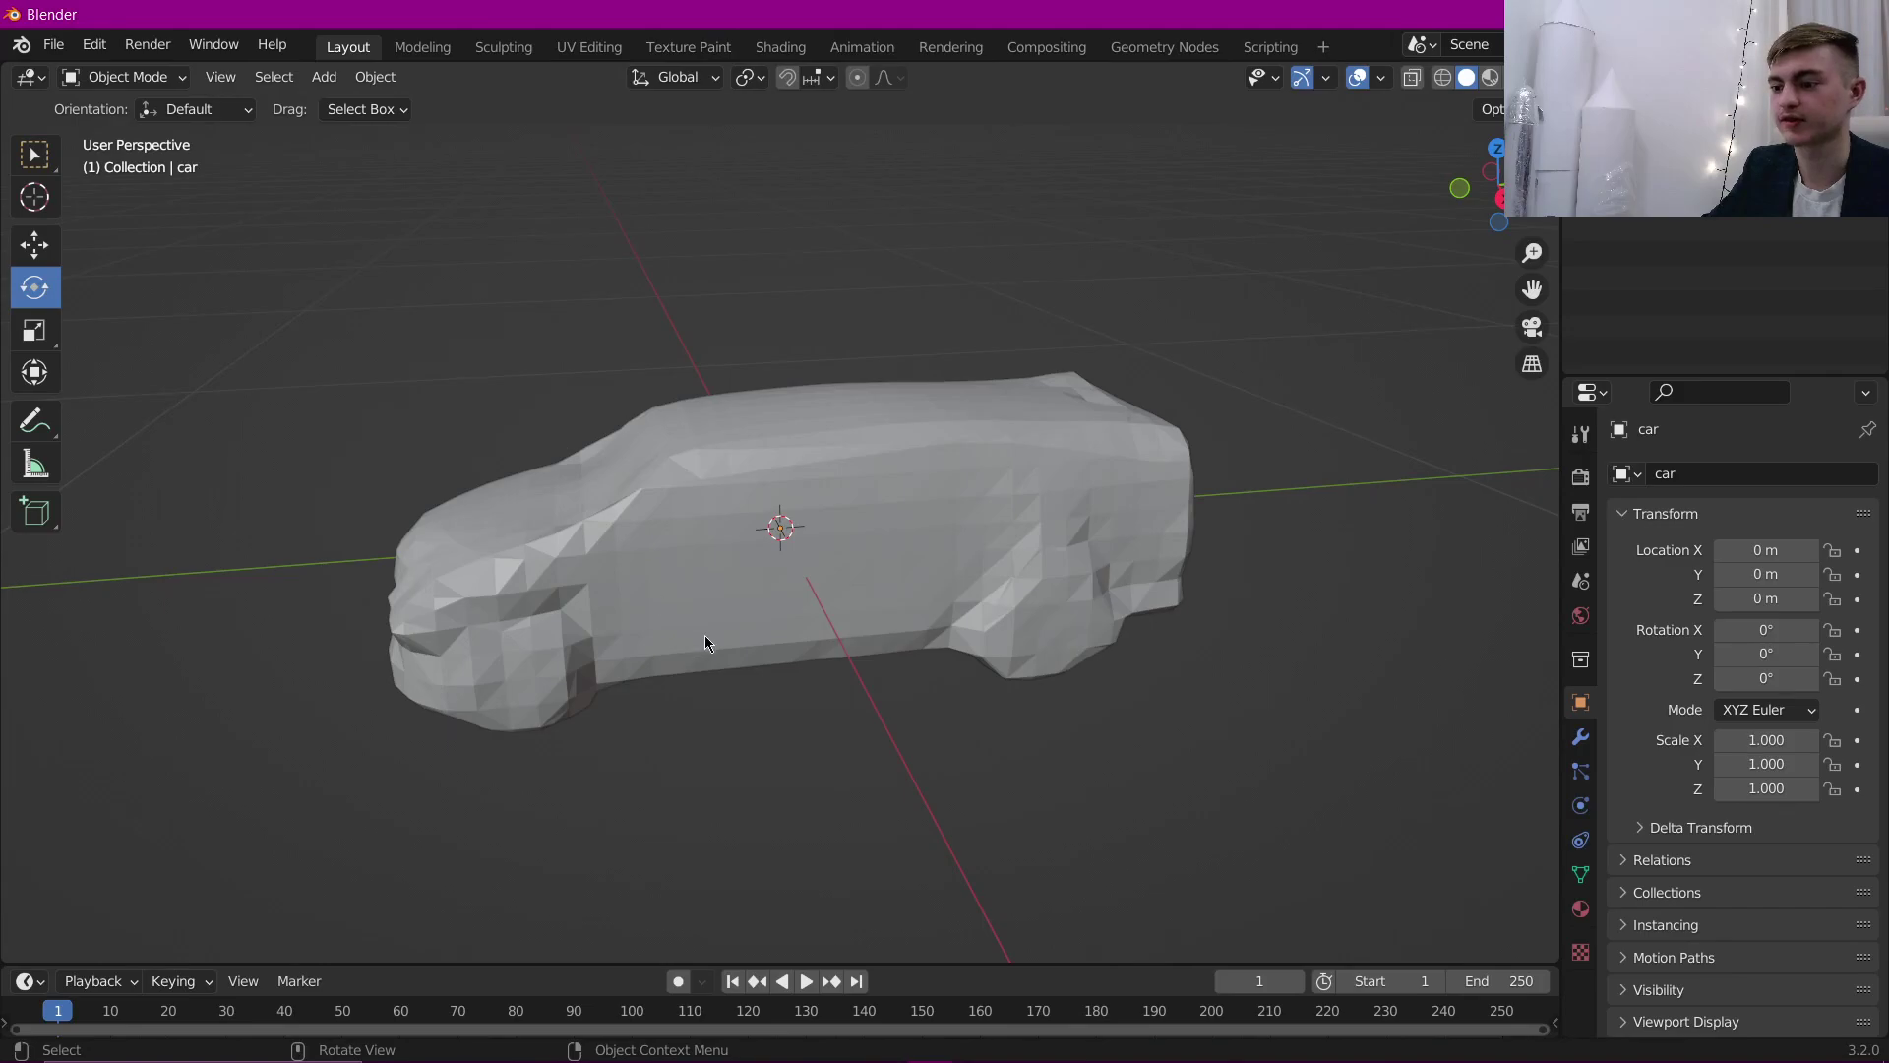
drag(512, 557, 752, 583)
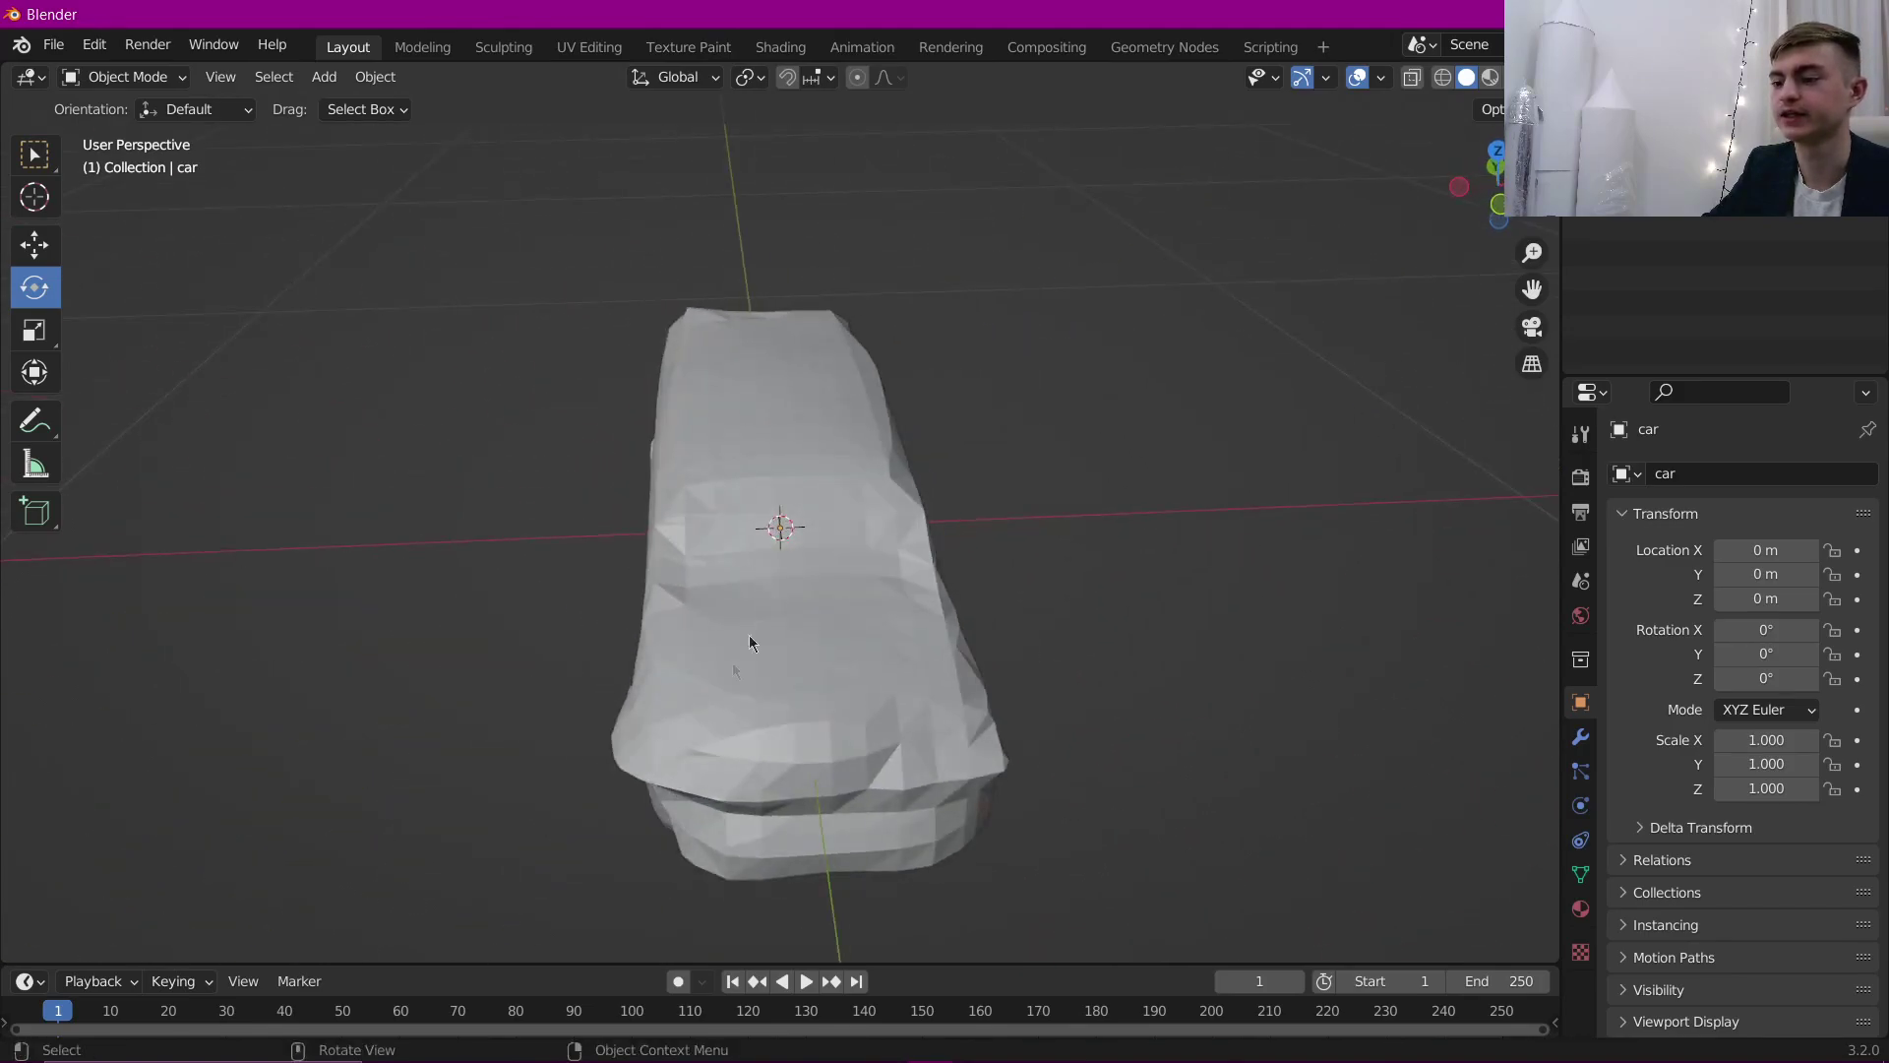
key(alt+Tab)
scroll(689, 632, up, 3)
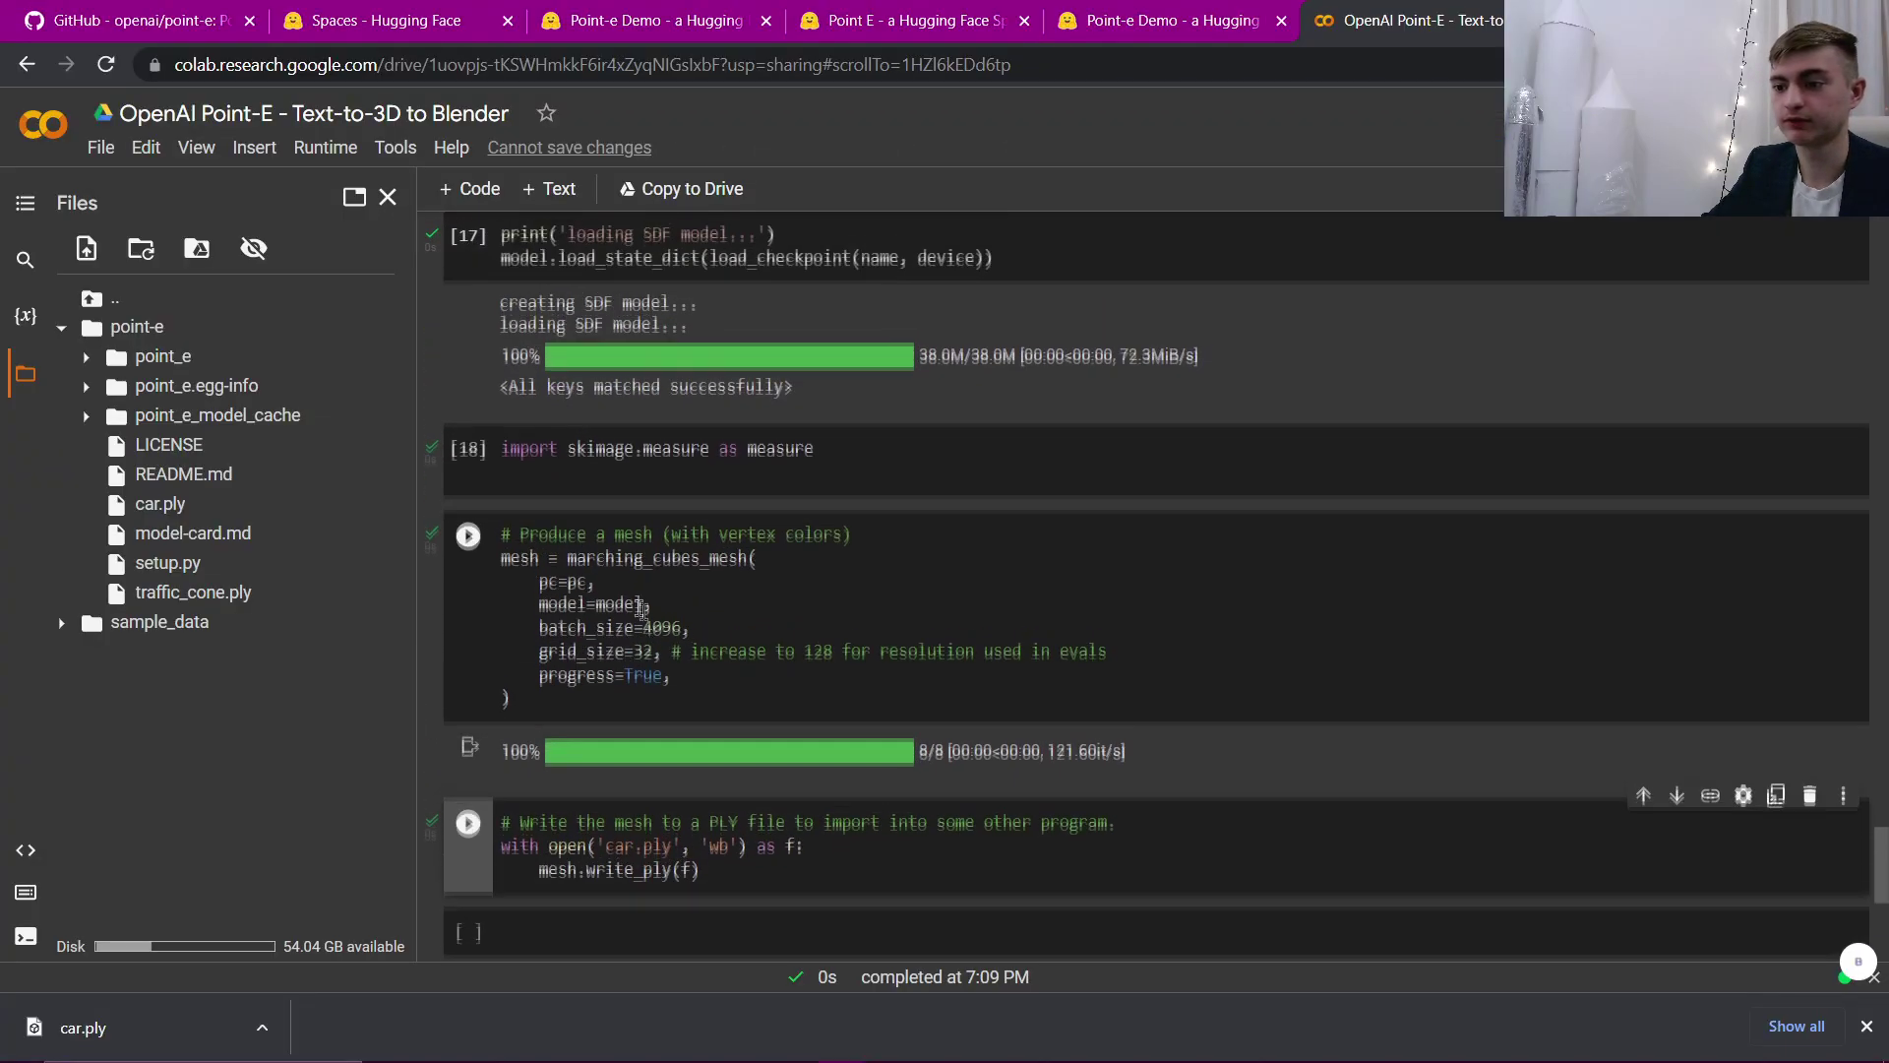
Step: Glance at the Hugging Face Spaces page, then return to the Point-E Colab notebook
scroll(690, 632, up, 4)
scroll(690, 632, up, 4)
scroll(690, 631, up, 1)
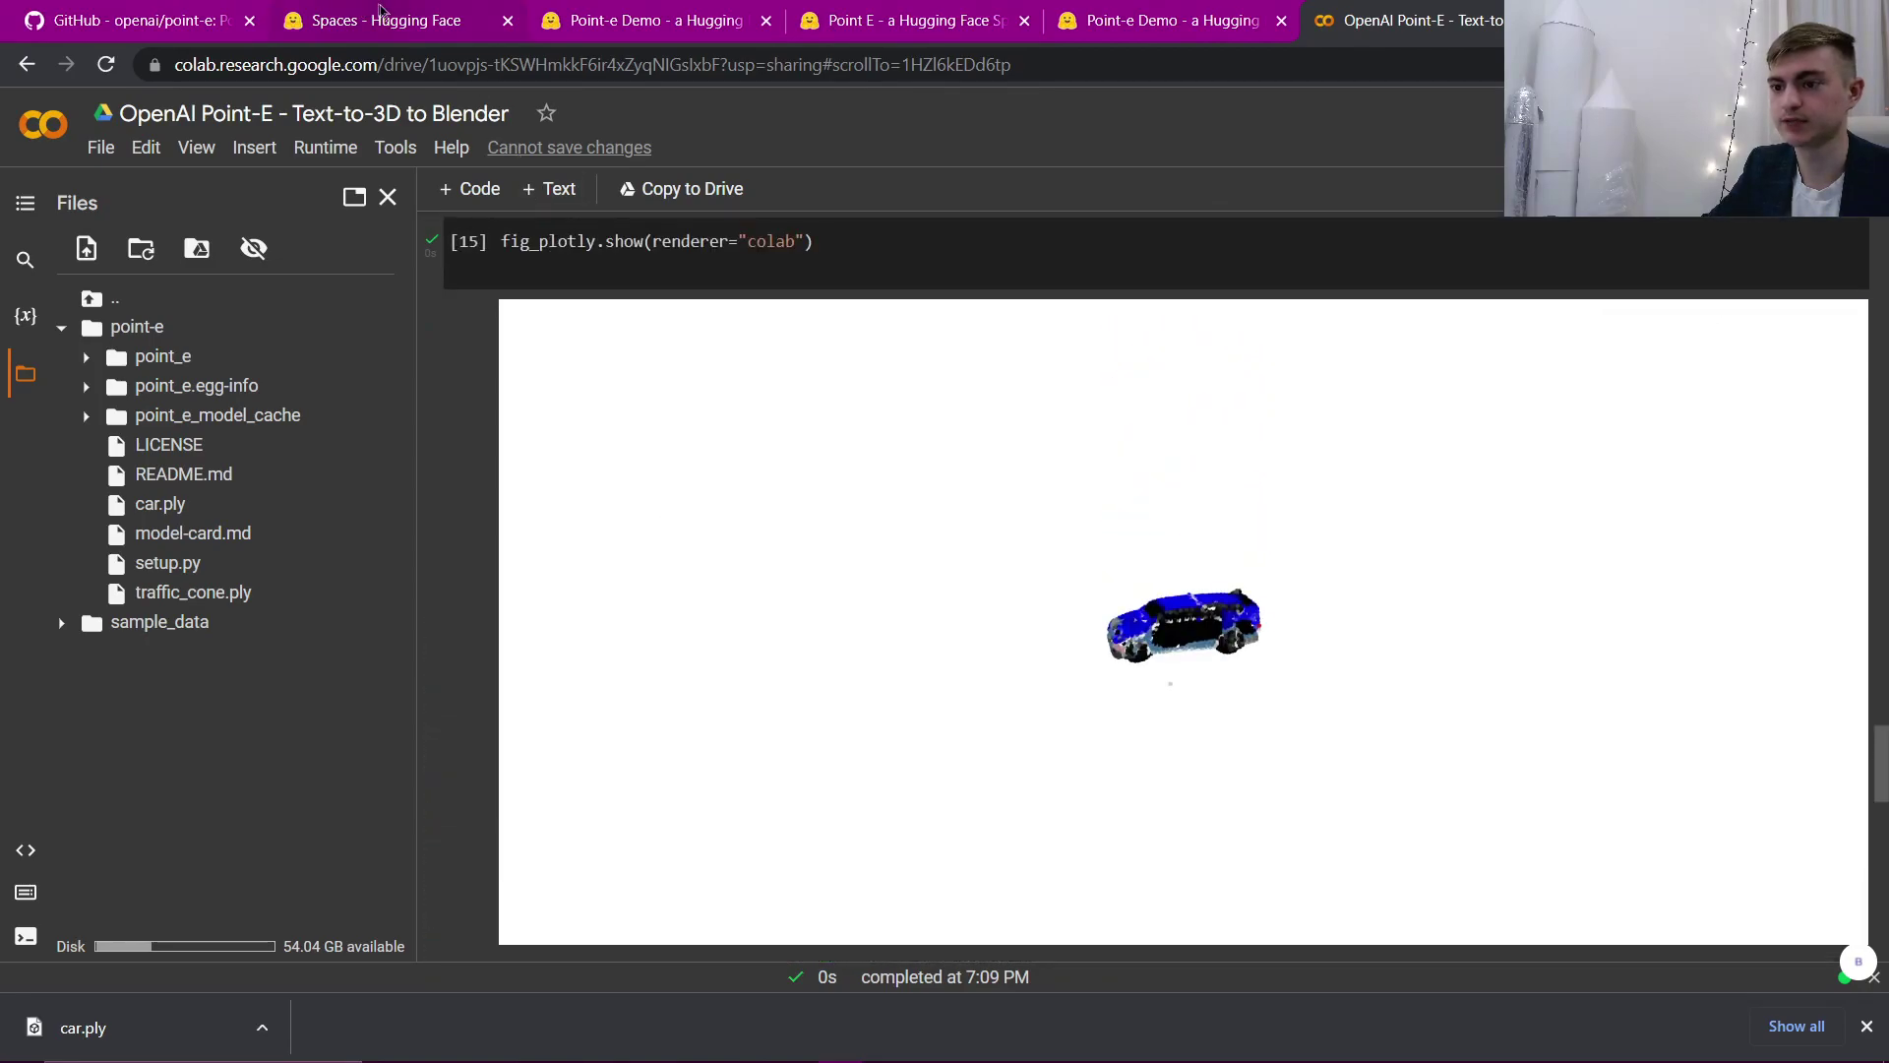
click(419, 14)
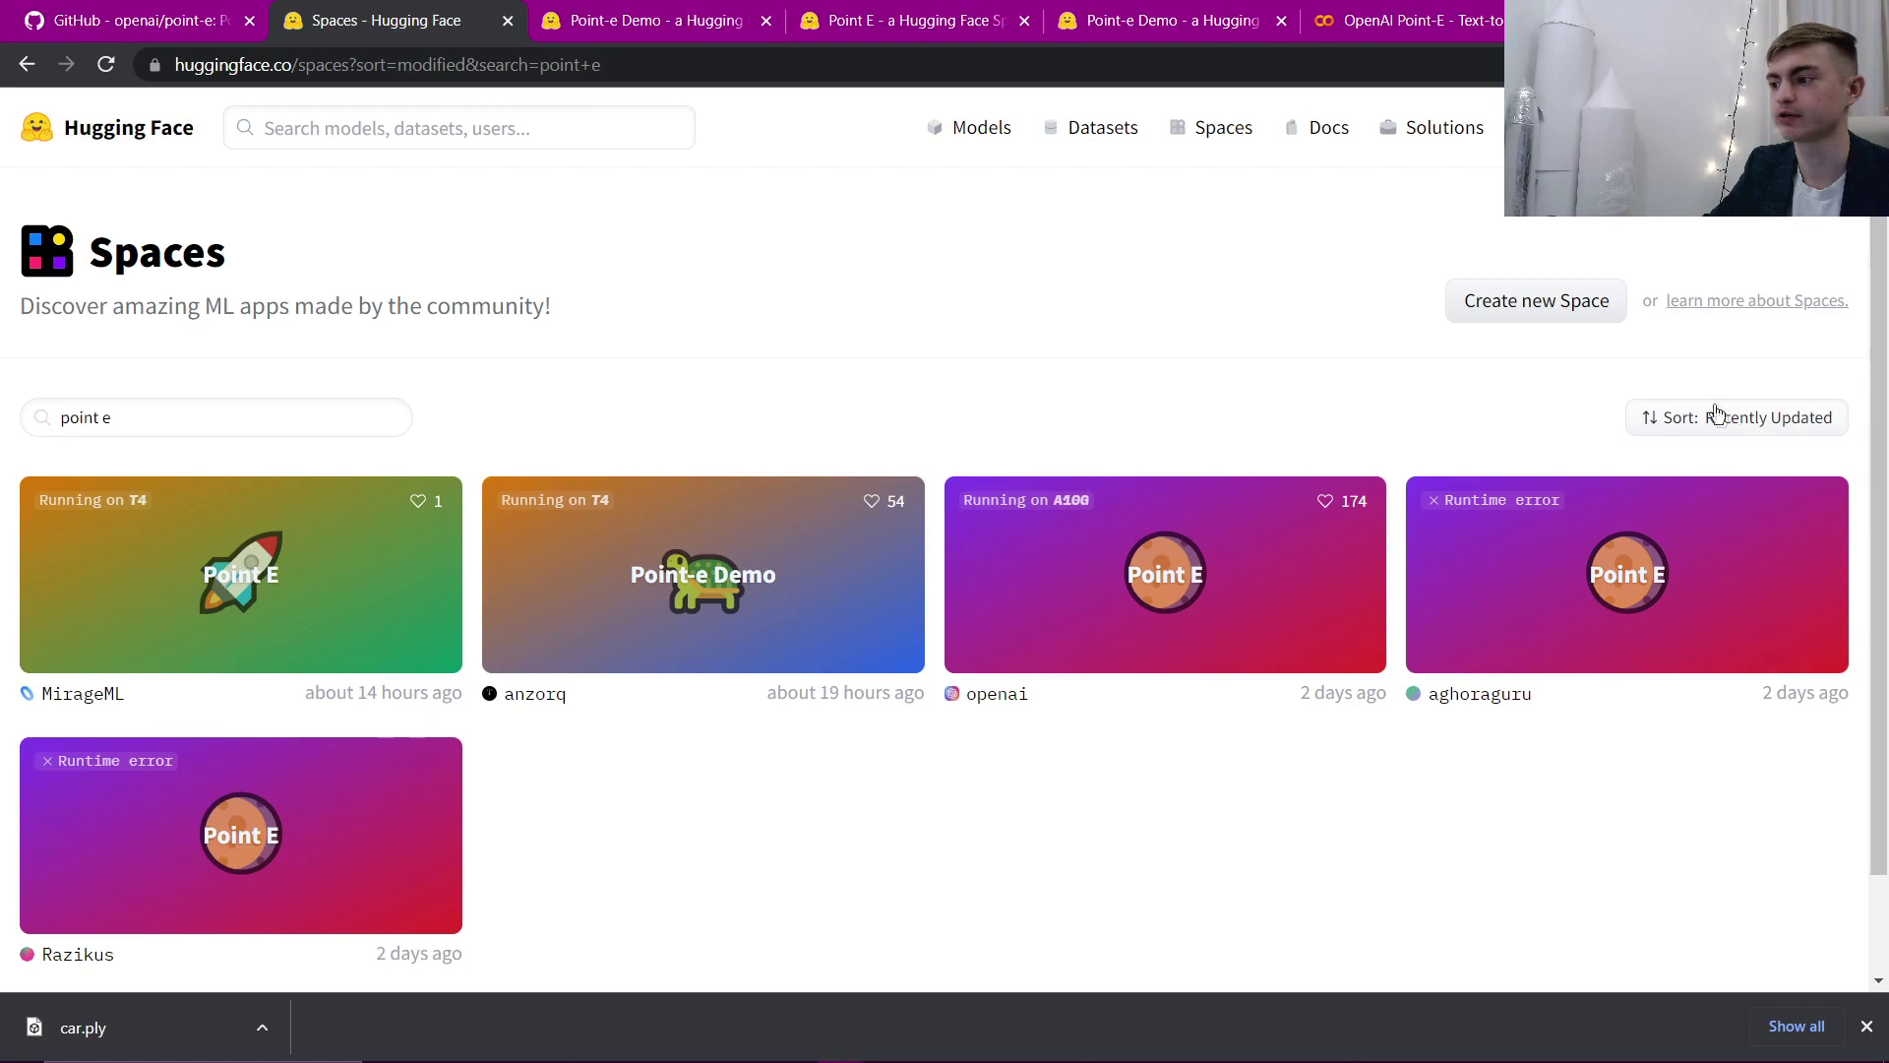
click(1399, 21)
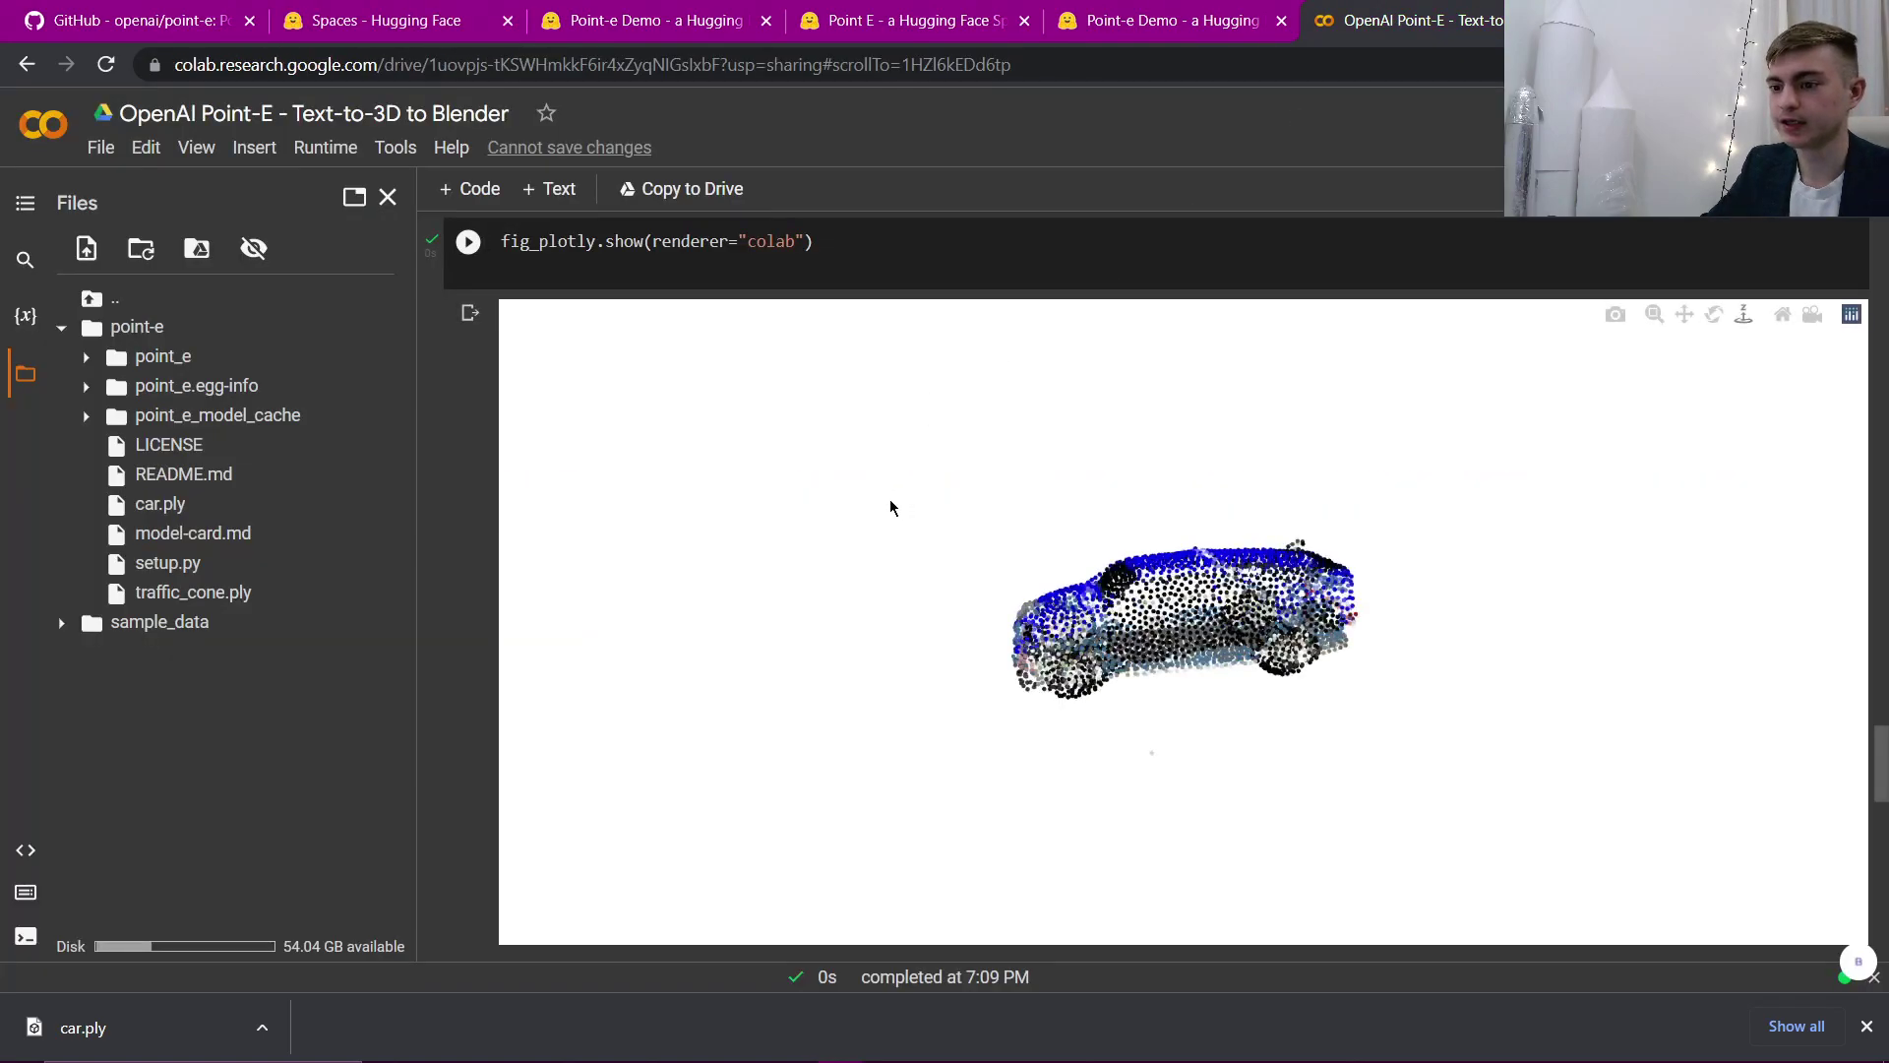
Step: Scroll up to the prompt cell and select the word 'car' for replacement
scroll(492, 477, up, 5)
scroll(689, 541, up, 5)
scroll(811, 605, up, 5)
scroll(812, 605, up, 3)
scroll(811, 605, up, 2)
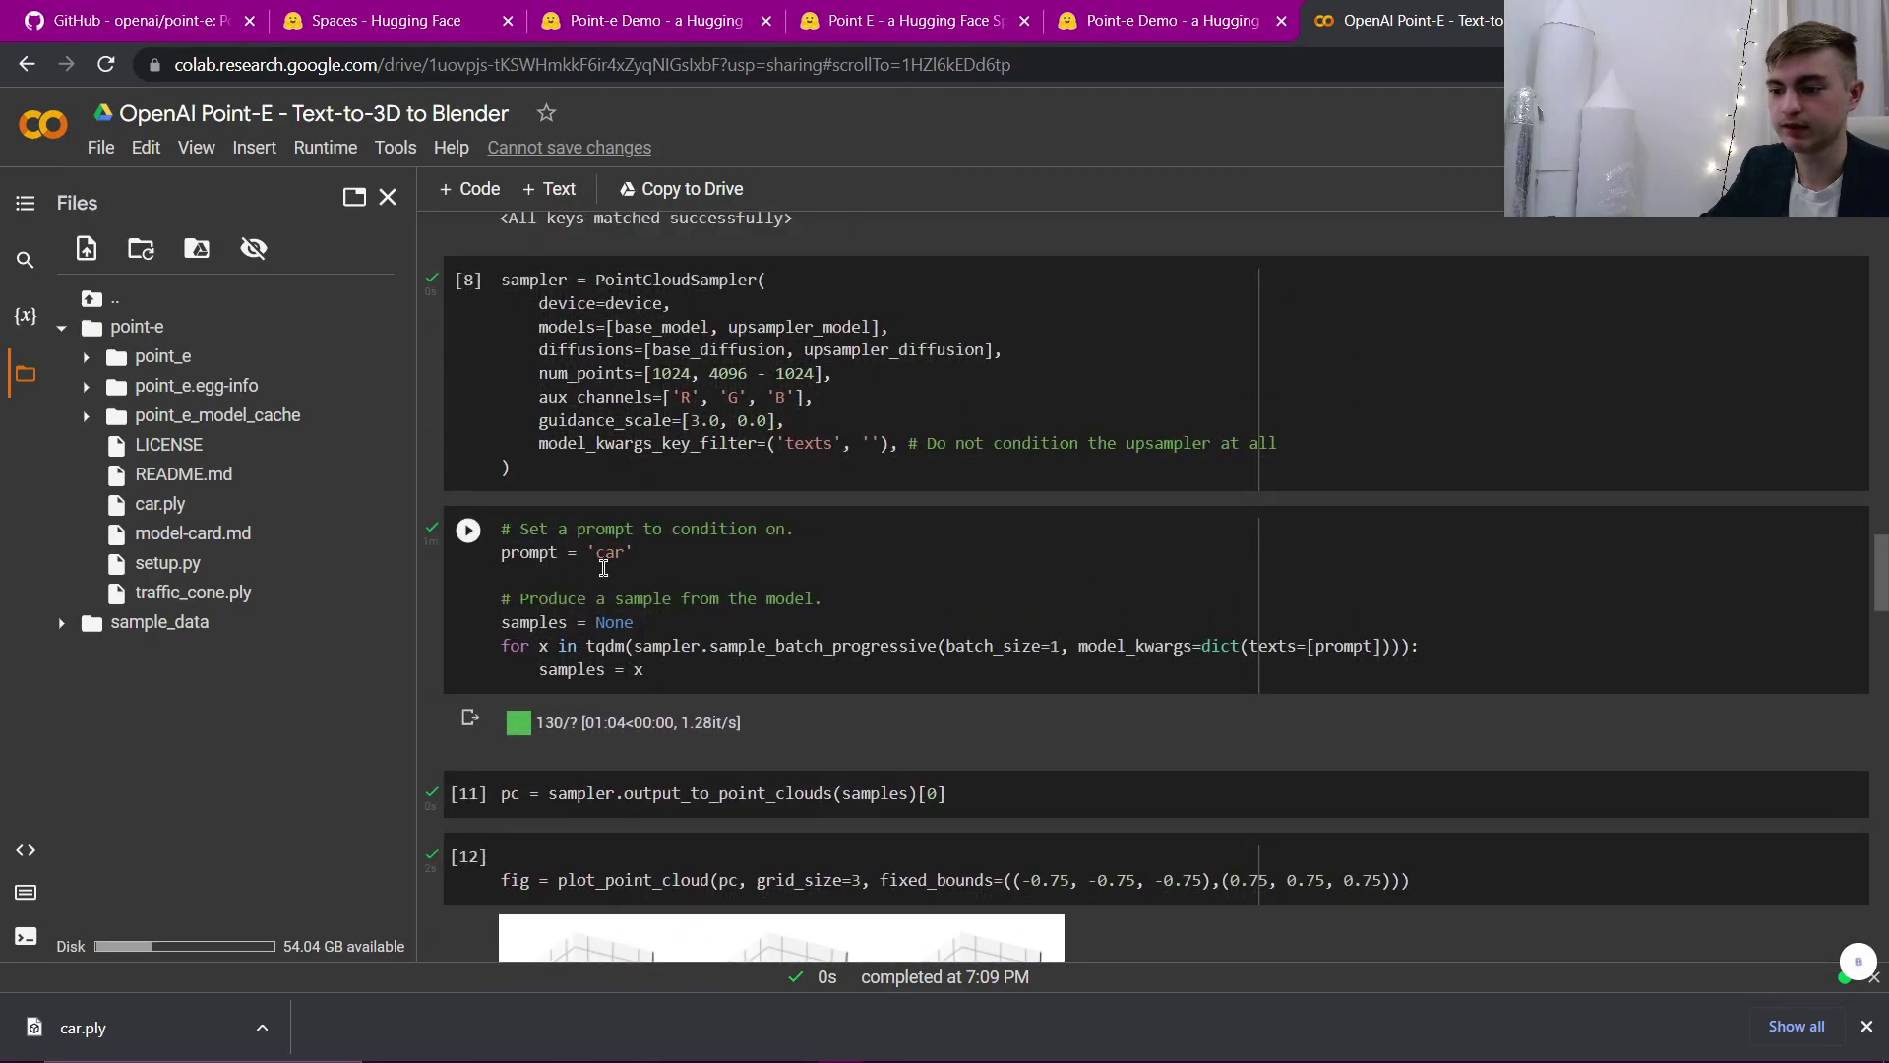
double_click(622, 551)
drag(625, 551, 593, 553)
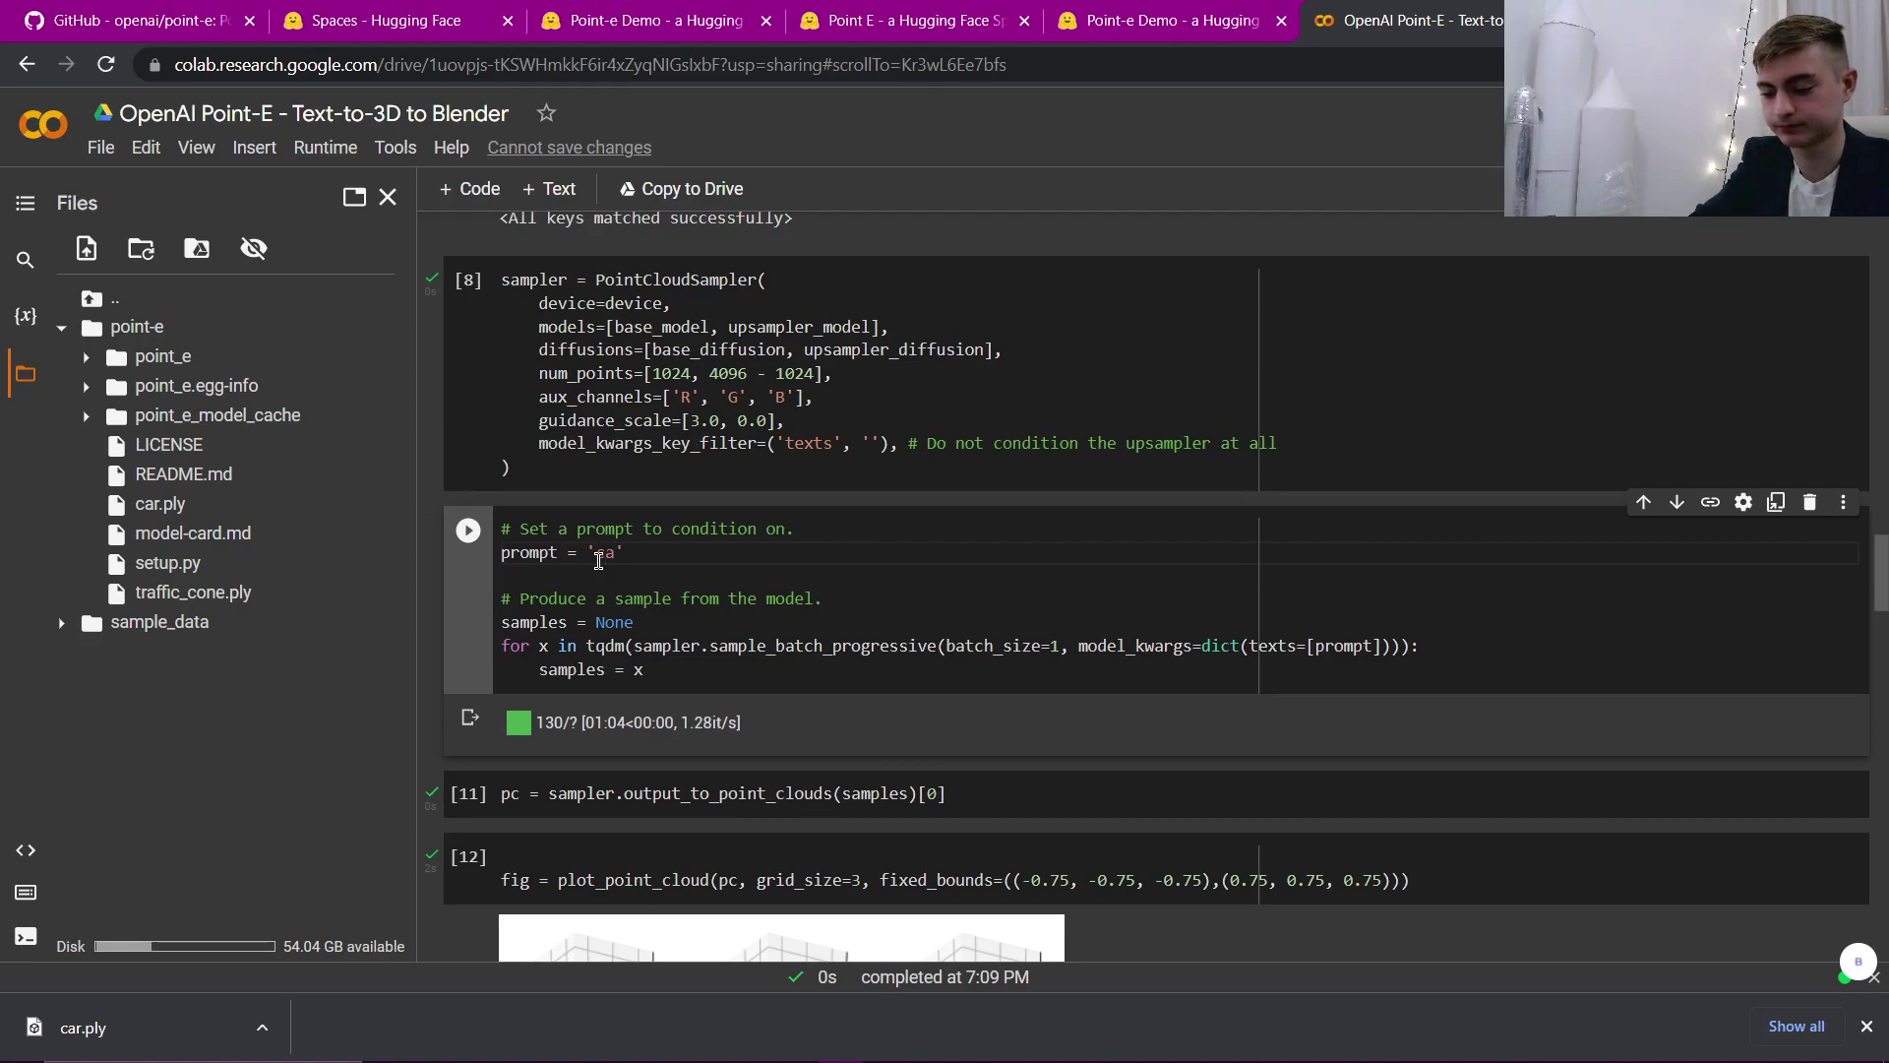
text(mera)
key(Left)
key(Left)
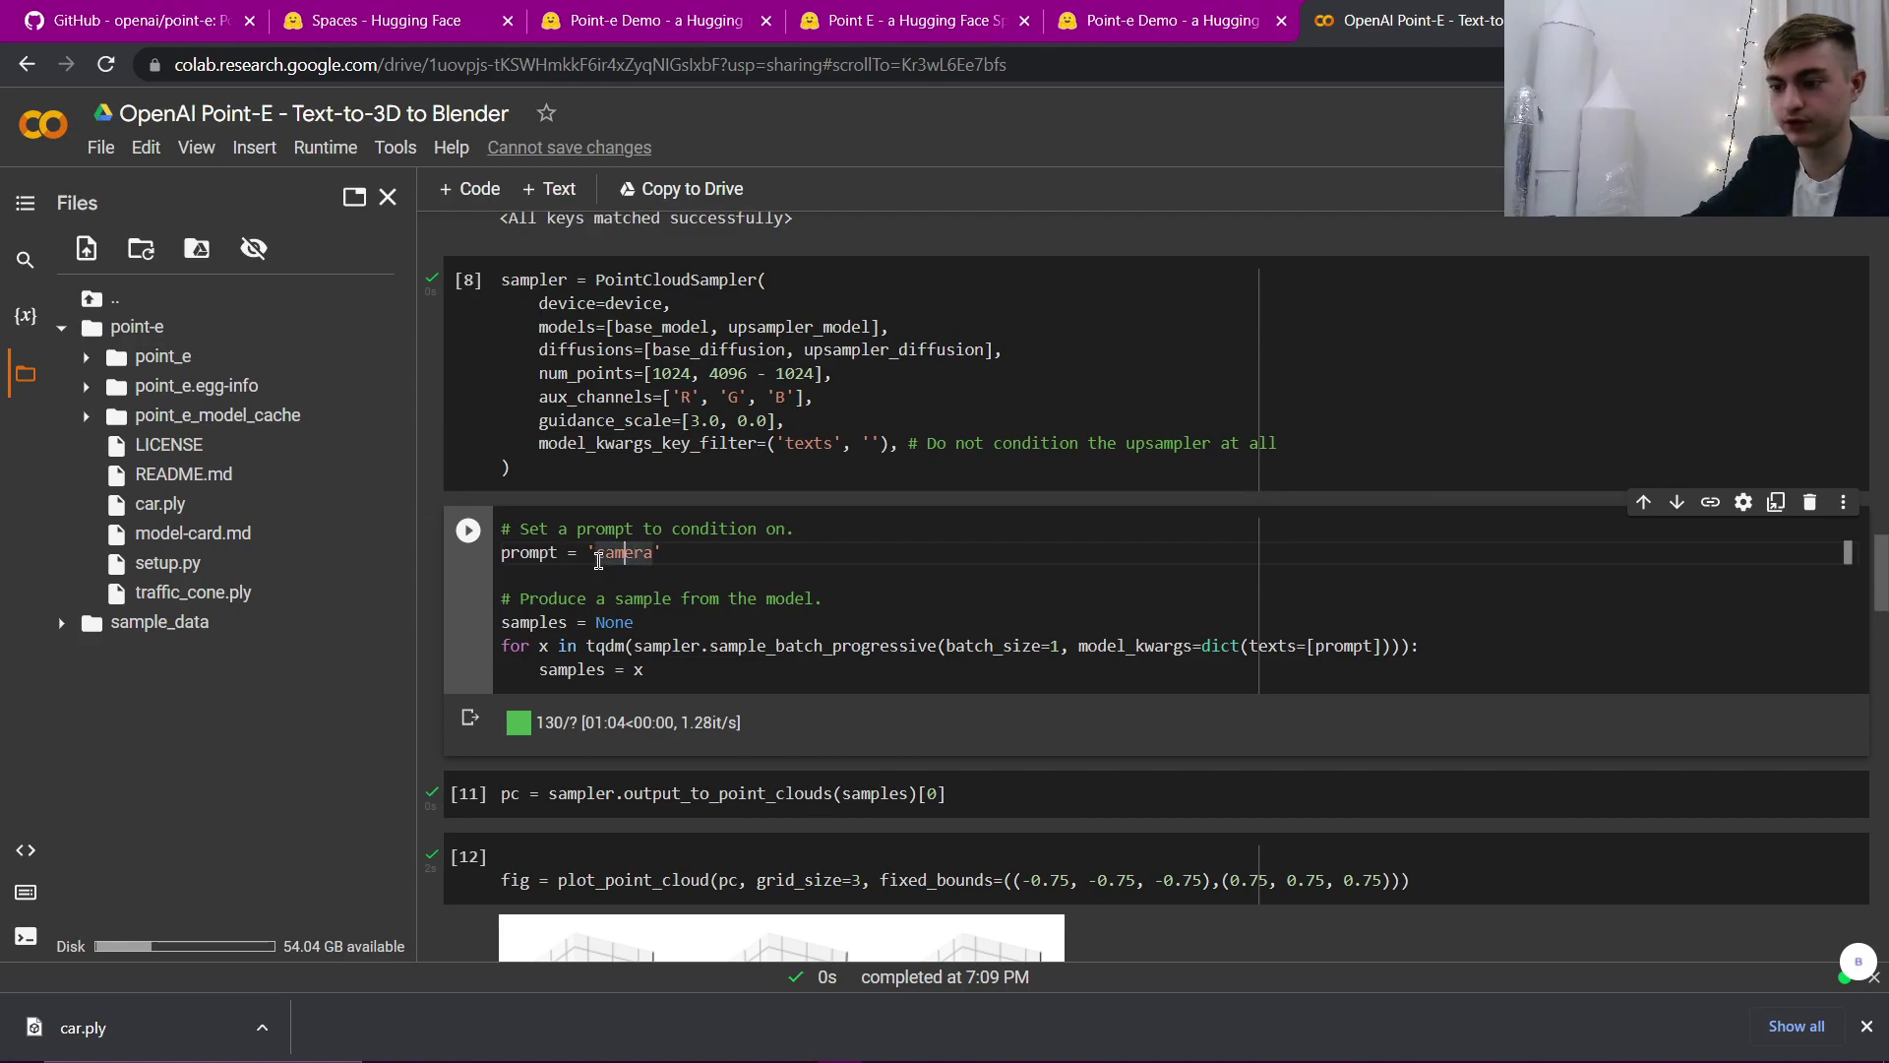
Step: Finish editing the prompt so it reads 'video camera'
text(a)
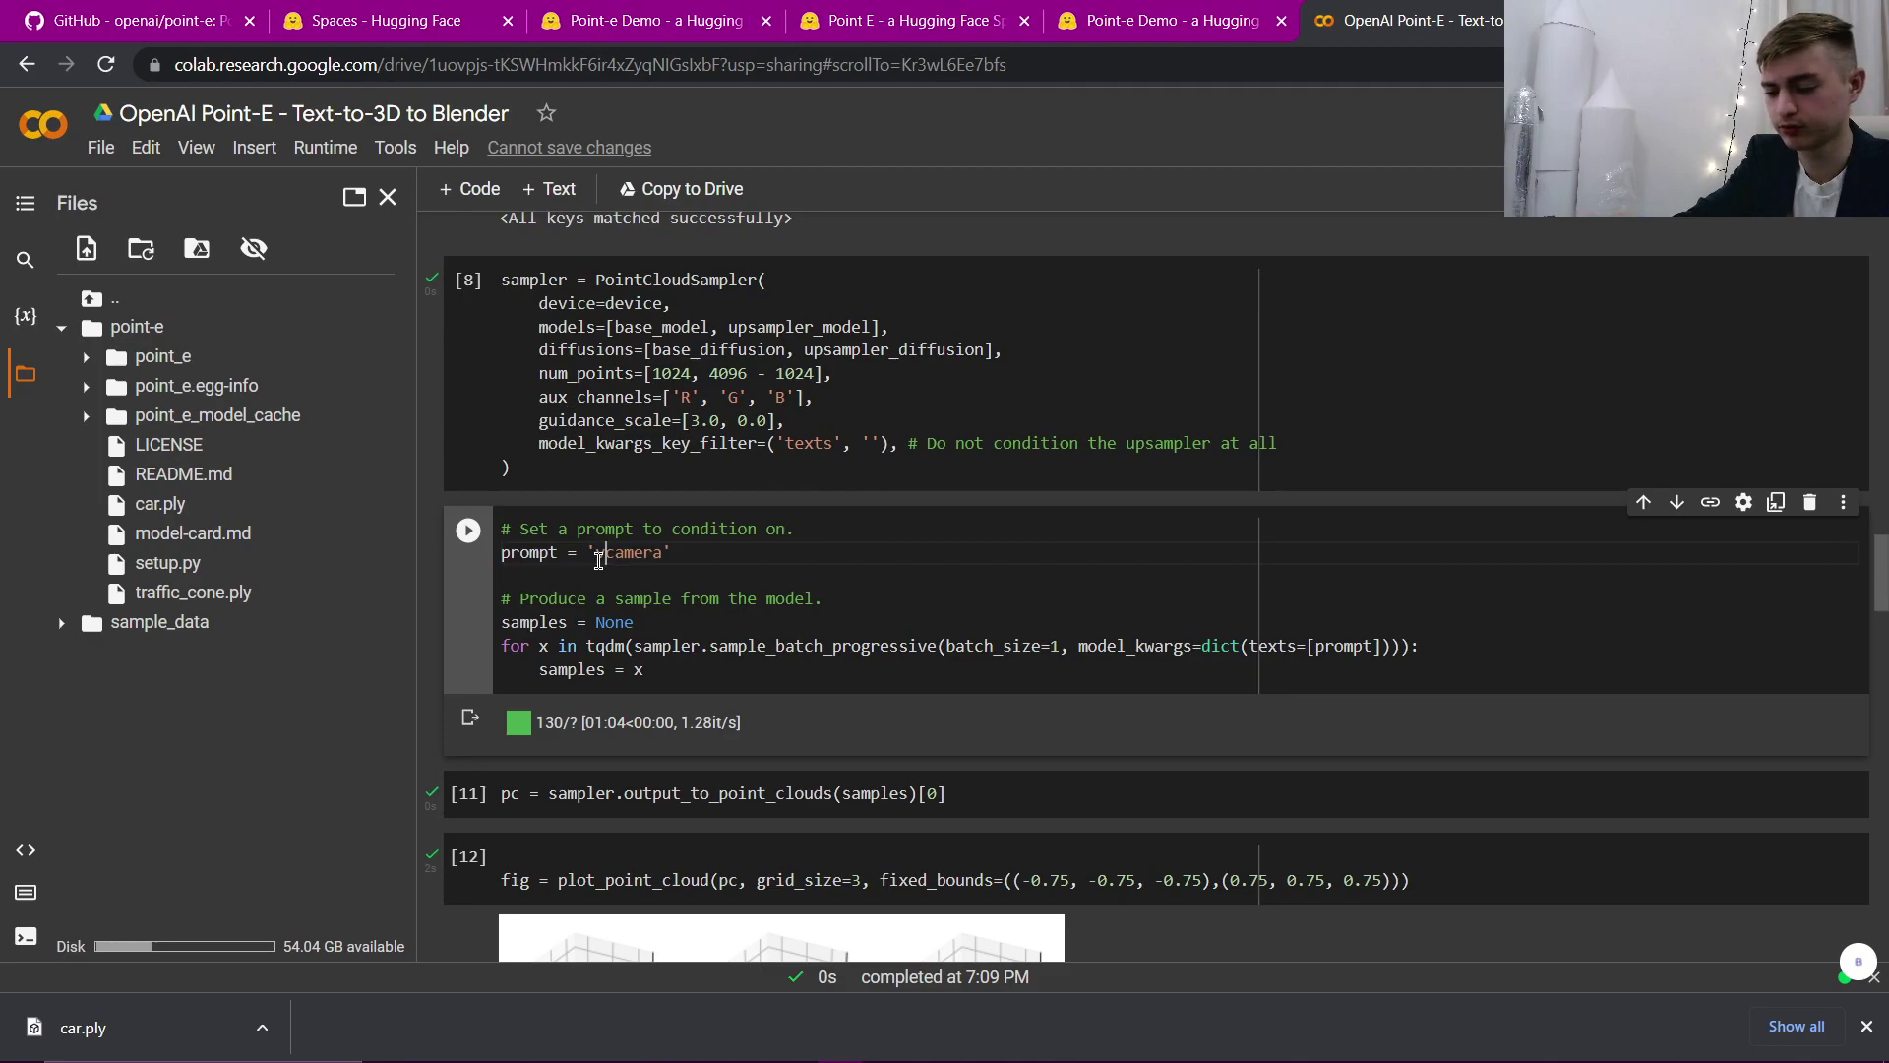
text(o)
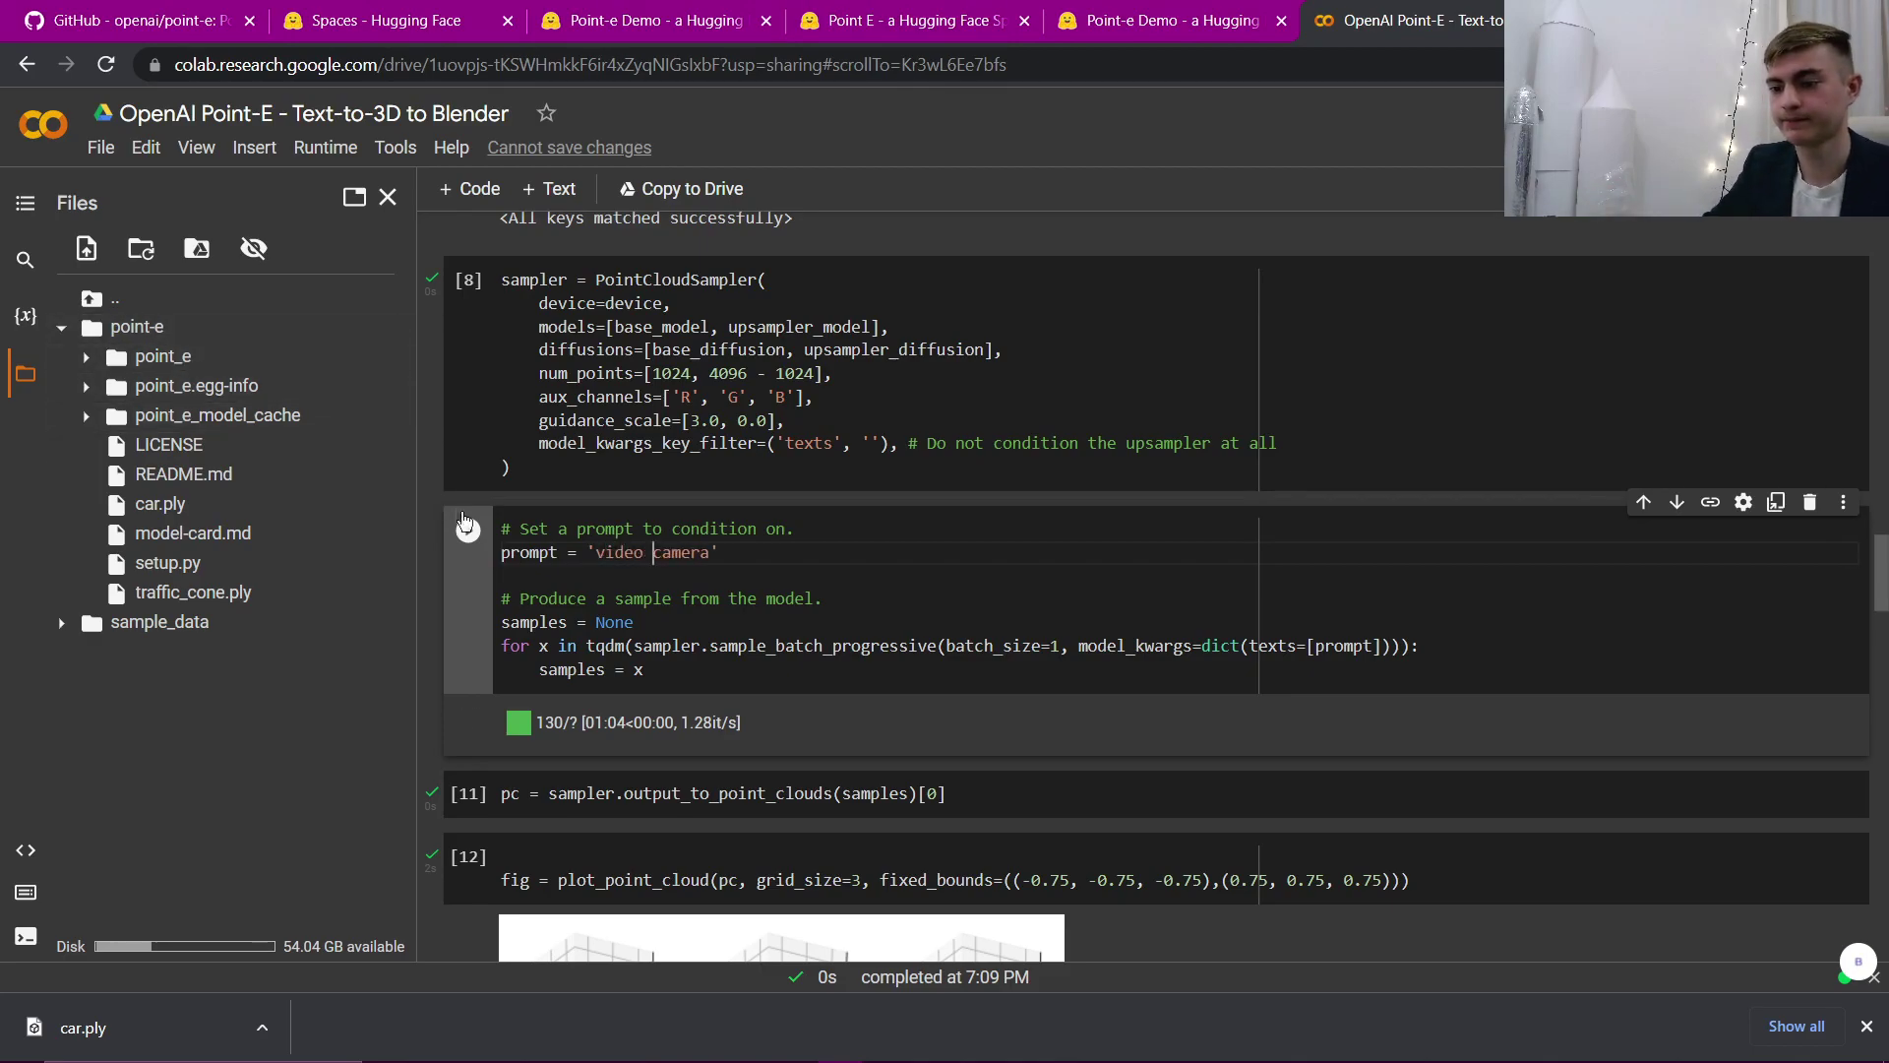
scroll(461, 496, up, 3)
scroll(560, 331, up, 3)
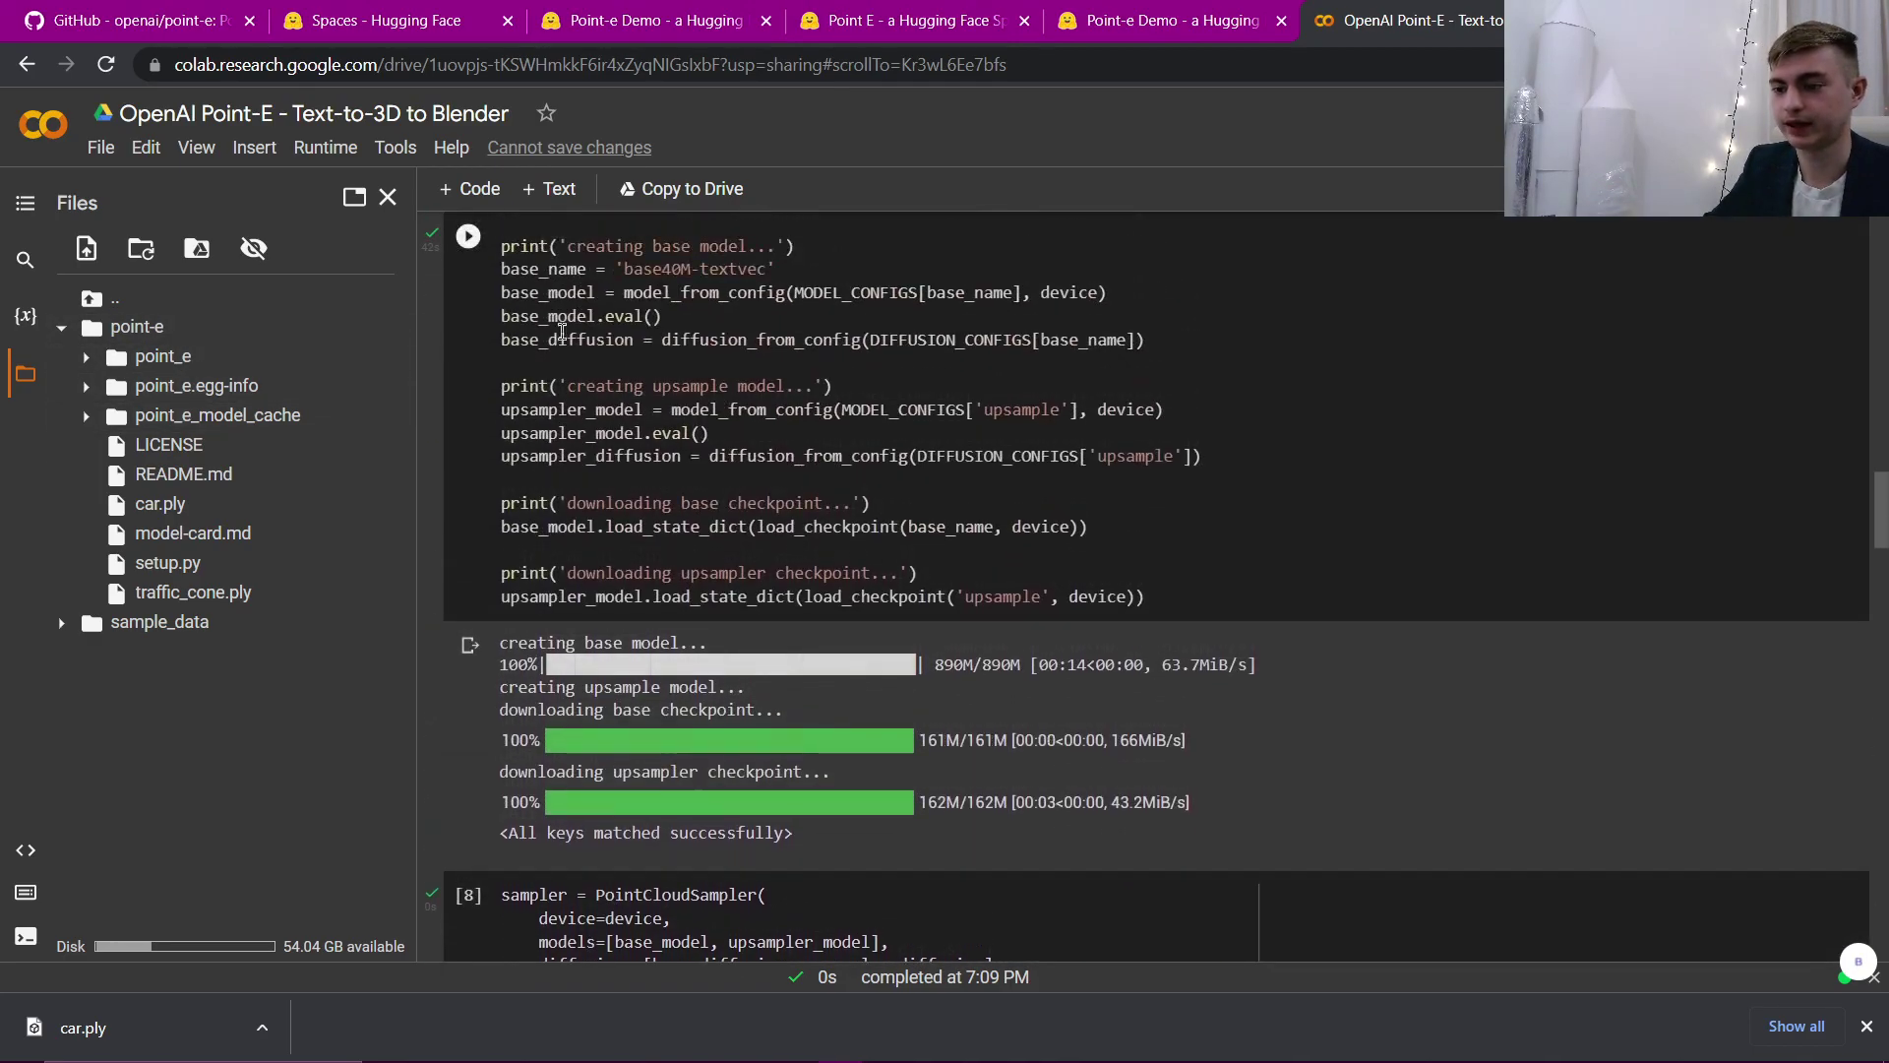
scroll(755, 442, up, 1)
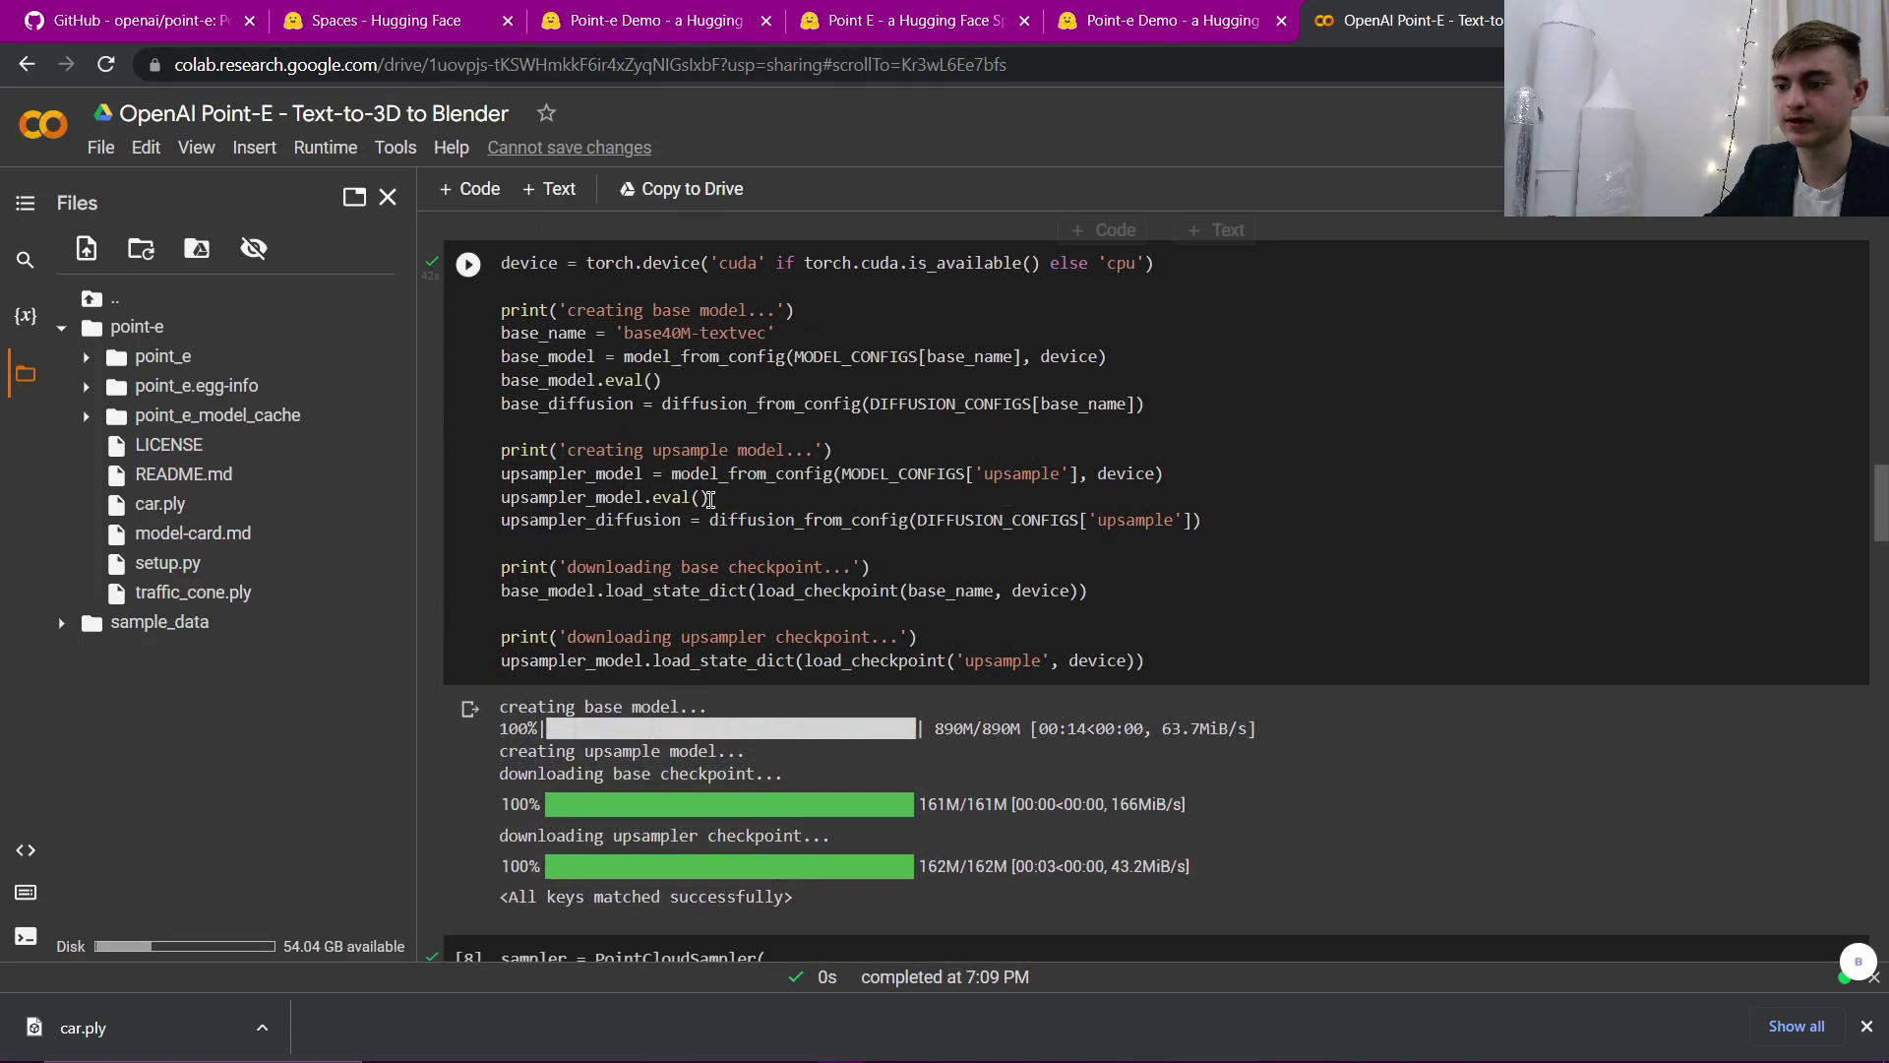
scroll(688, 521, down, 7)
scroll(631, 603, down, 5)
Step: Generate a new sample from the 'video camera' prompt and convert it to a point cloud
scroll(468, 489, up, 2)
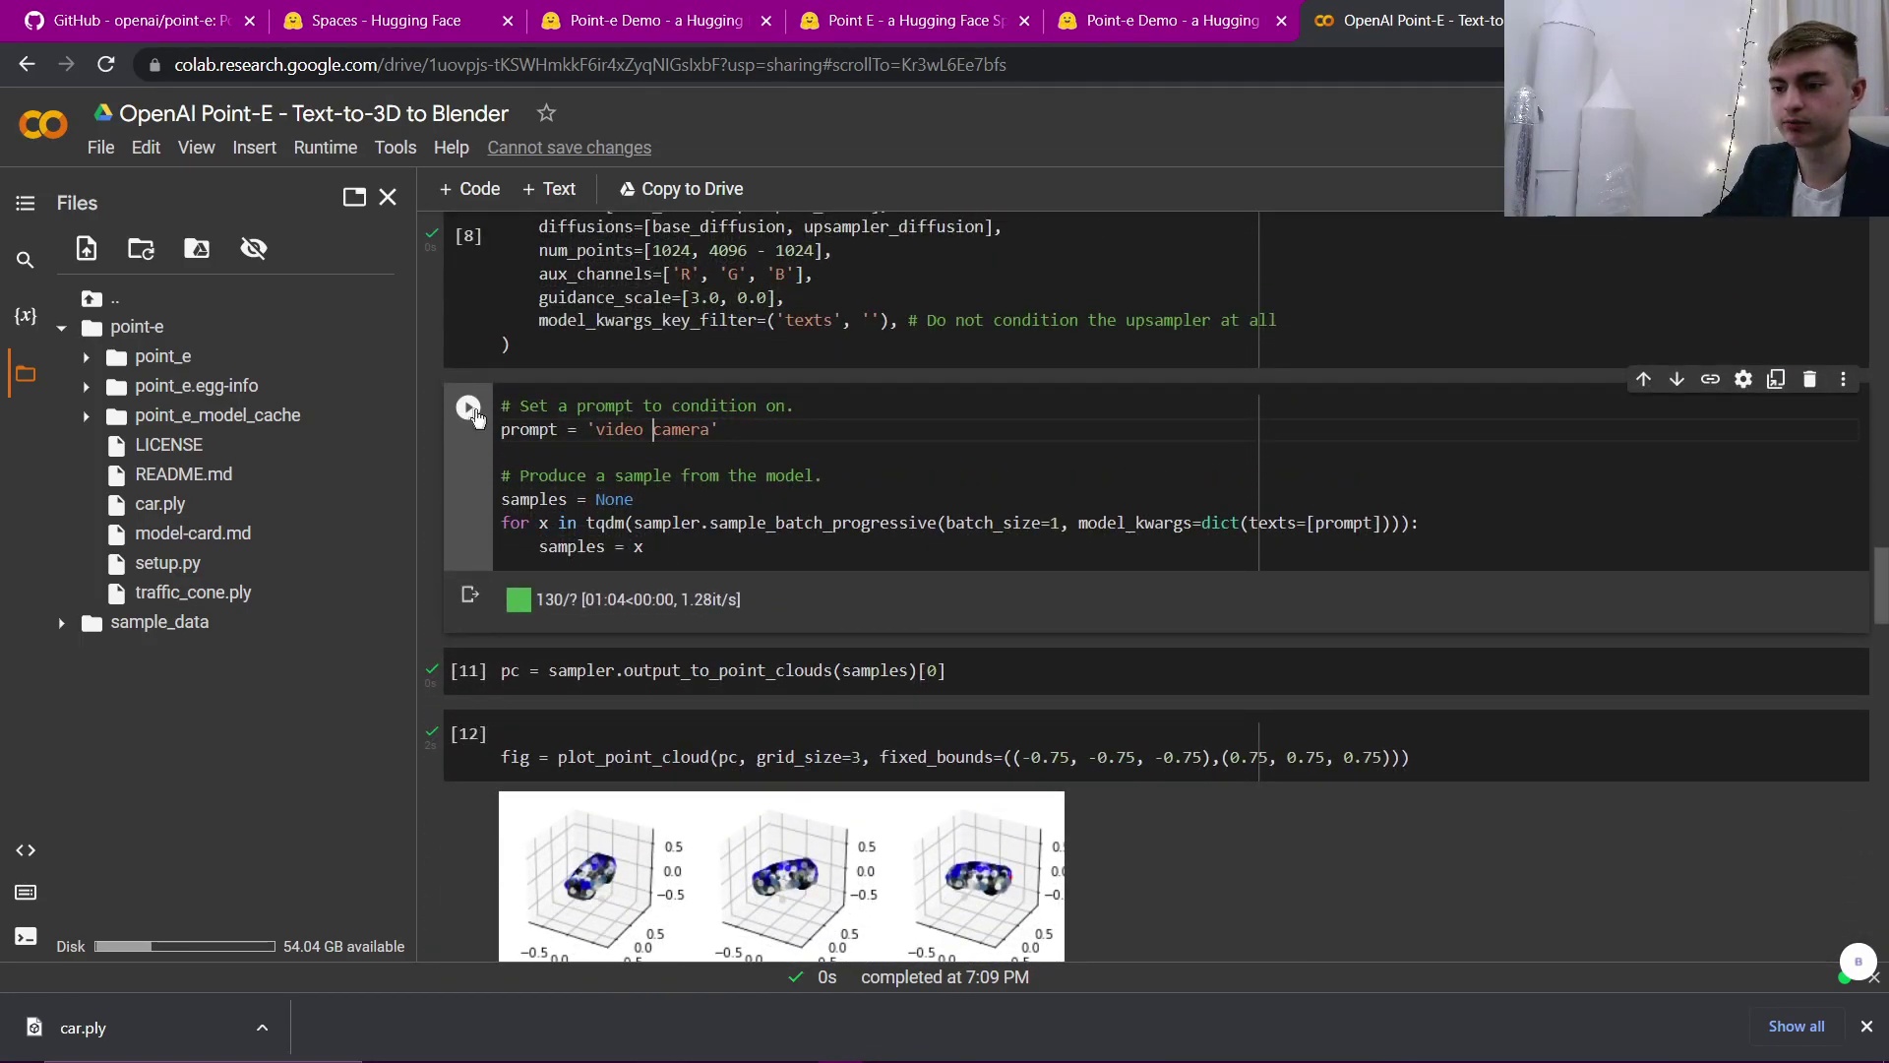
click(468, 409)
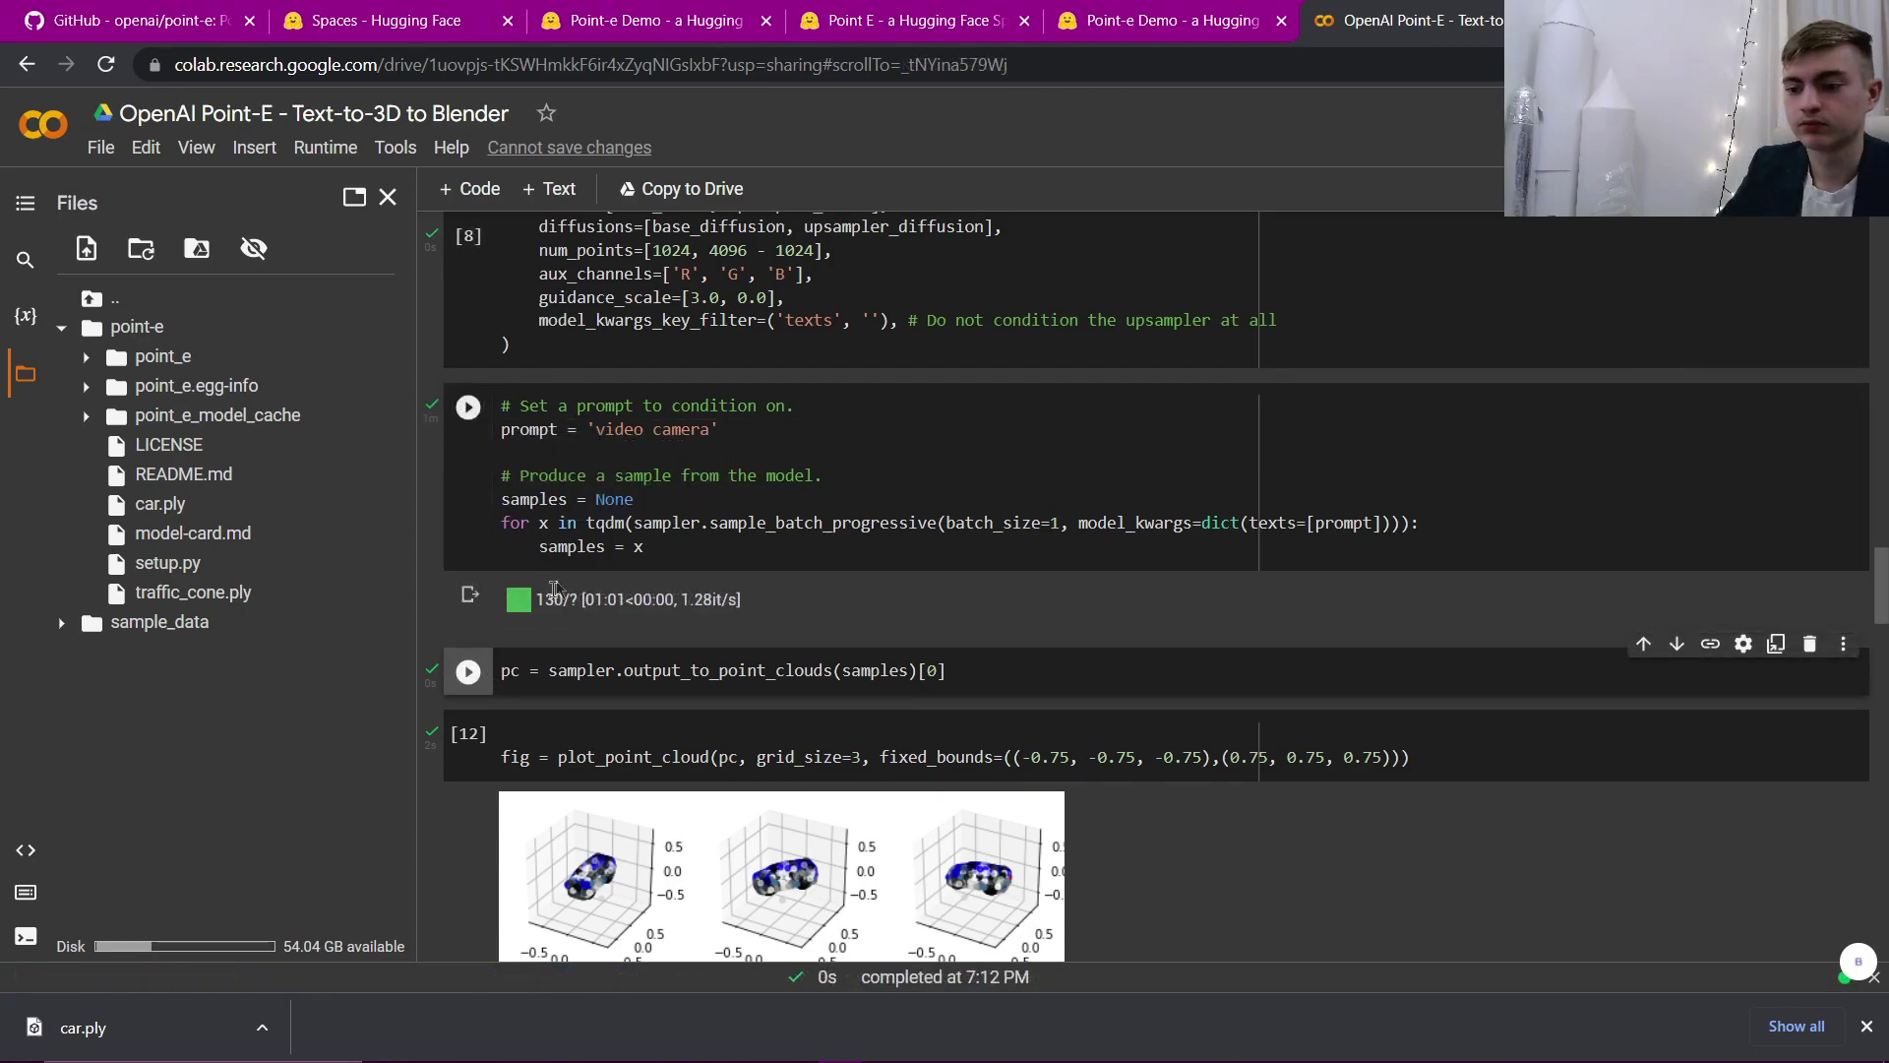
click(468, 733)
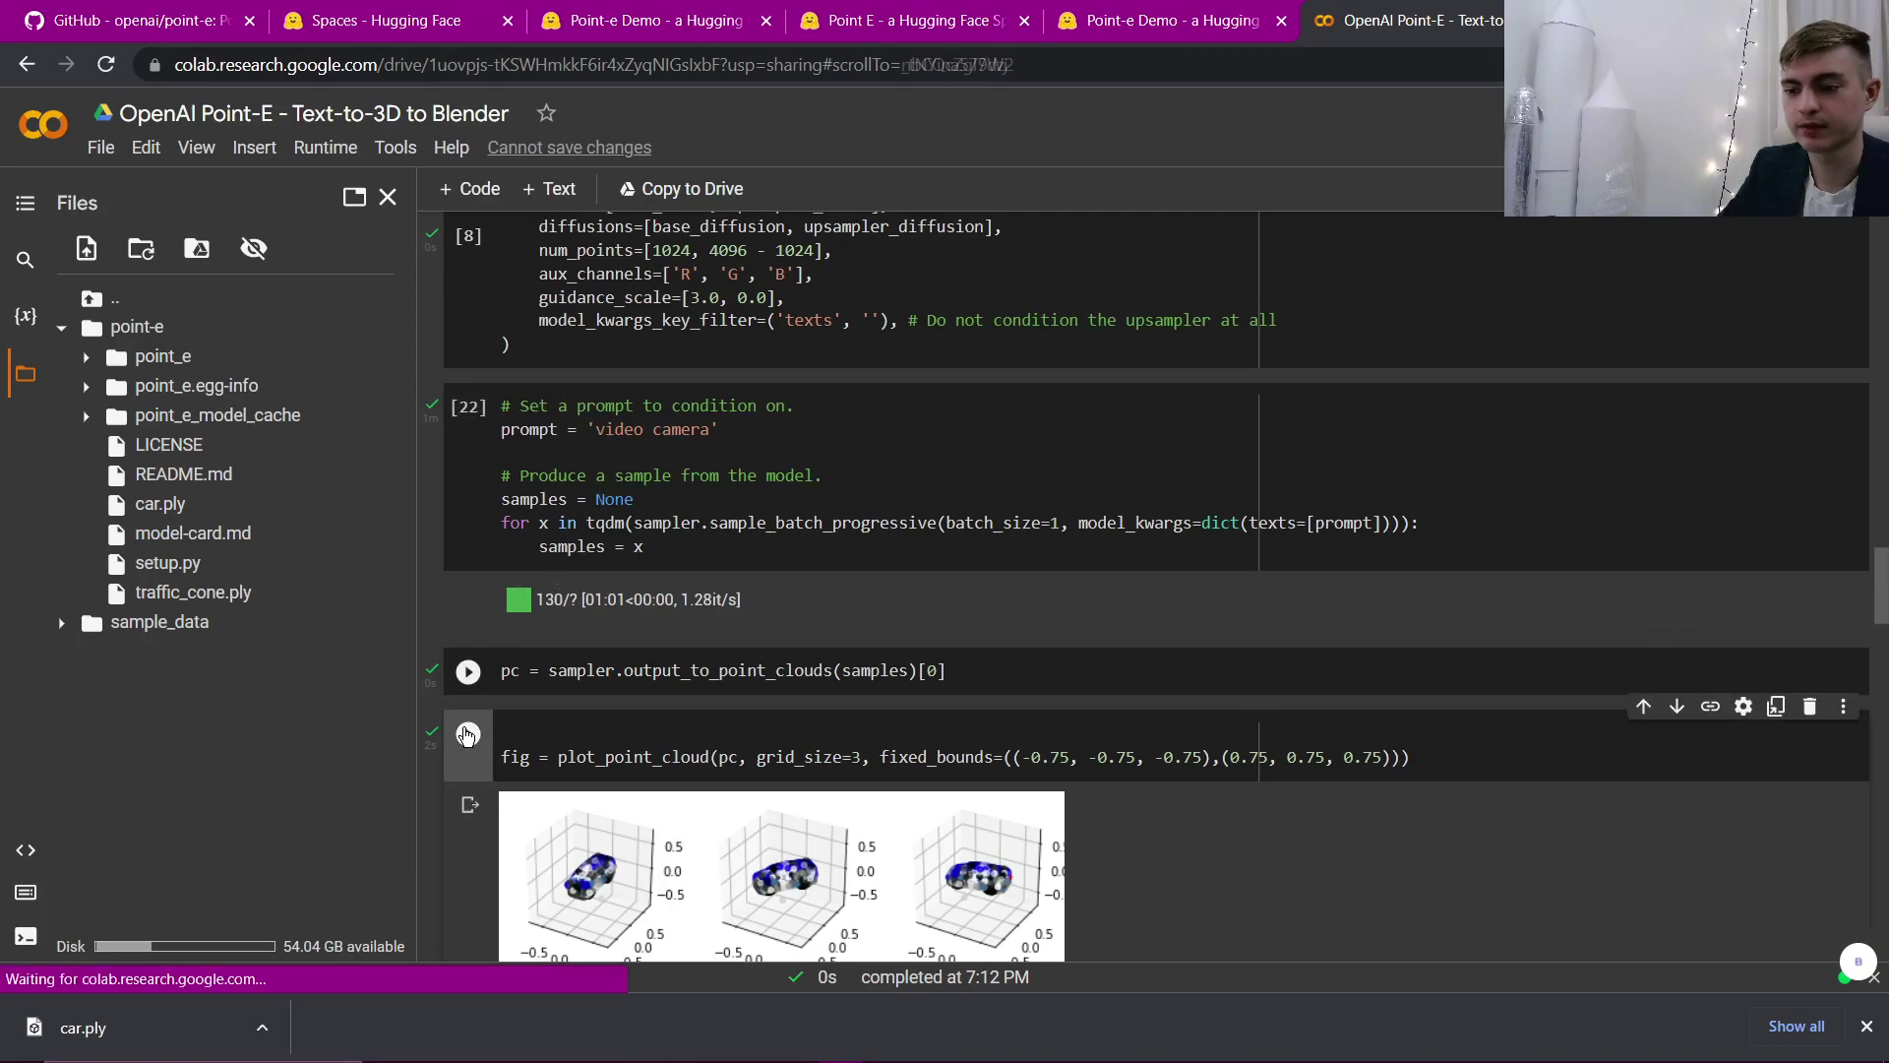
Step: Rerun the plot and Plotly import cells to display the video camera point cloud
scroll(610, 715, down, 3)
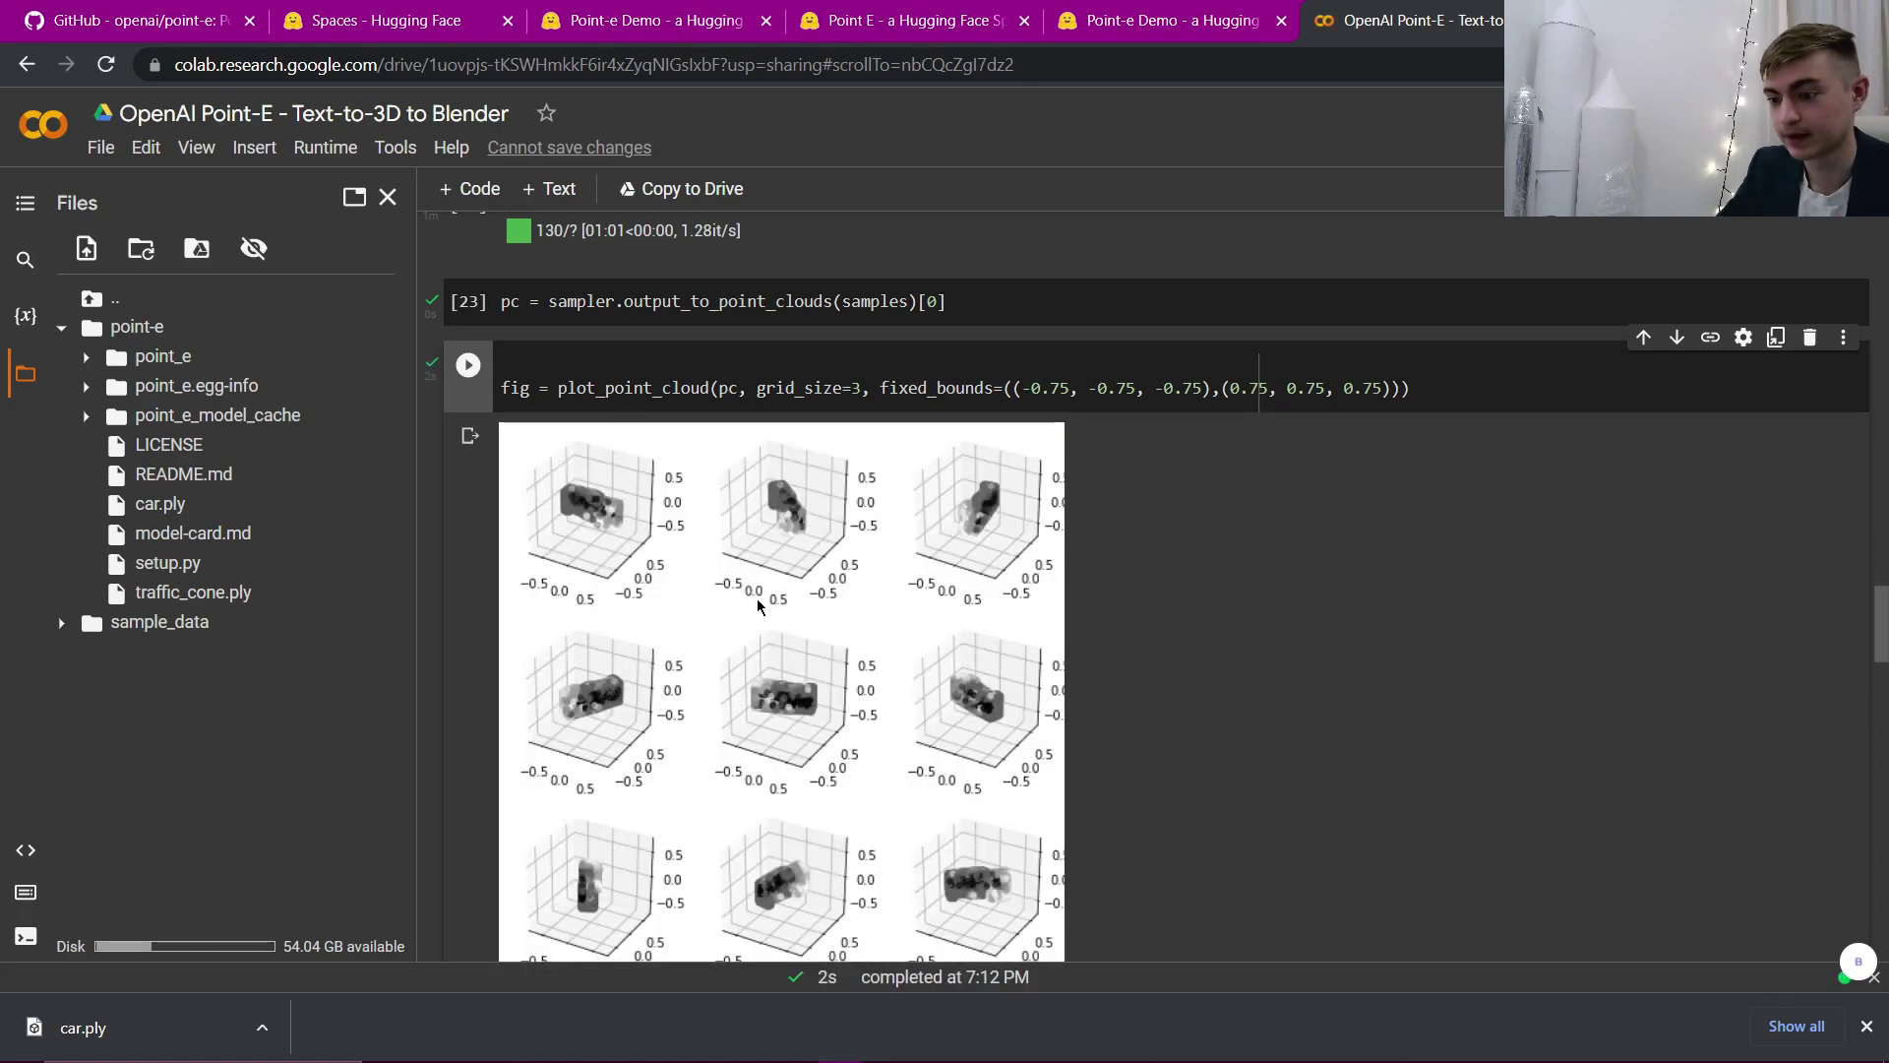
scroll(756, 608, down, 3)
scroll(989, 659, up, 1)
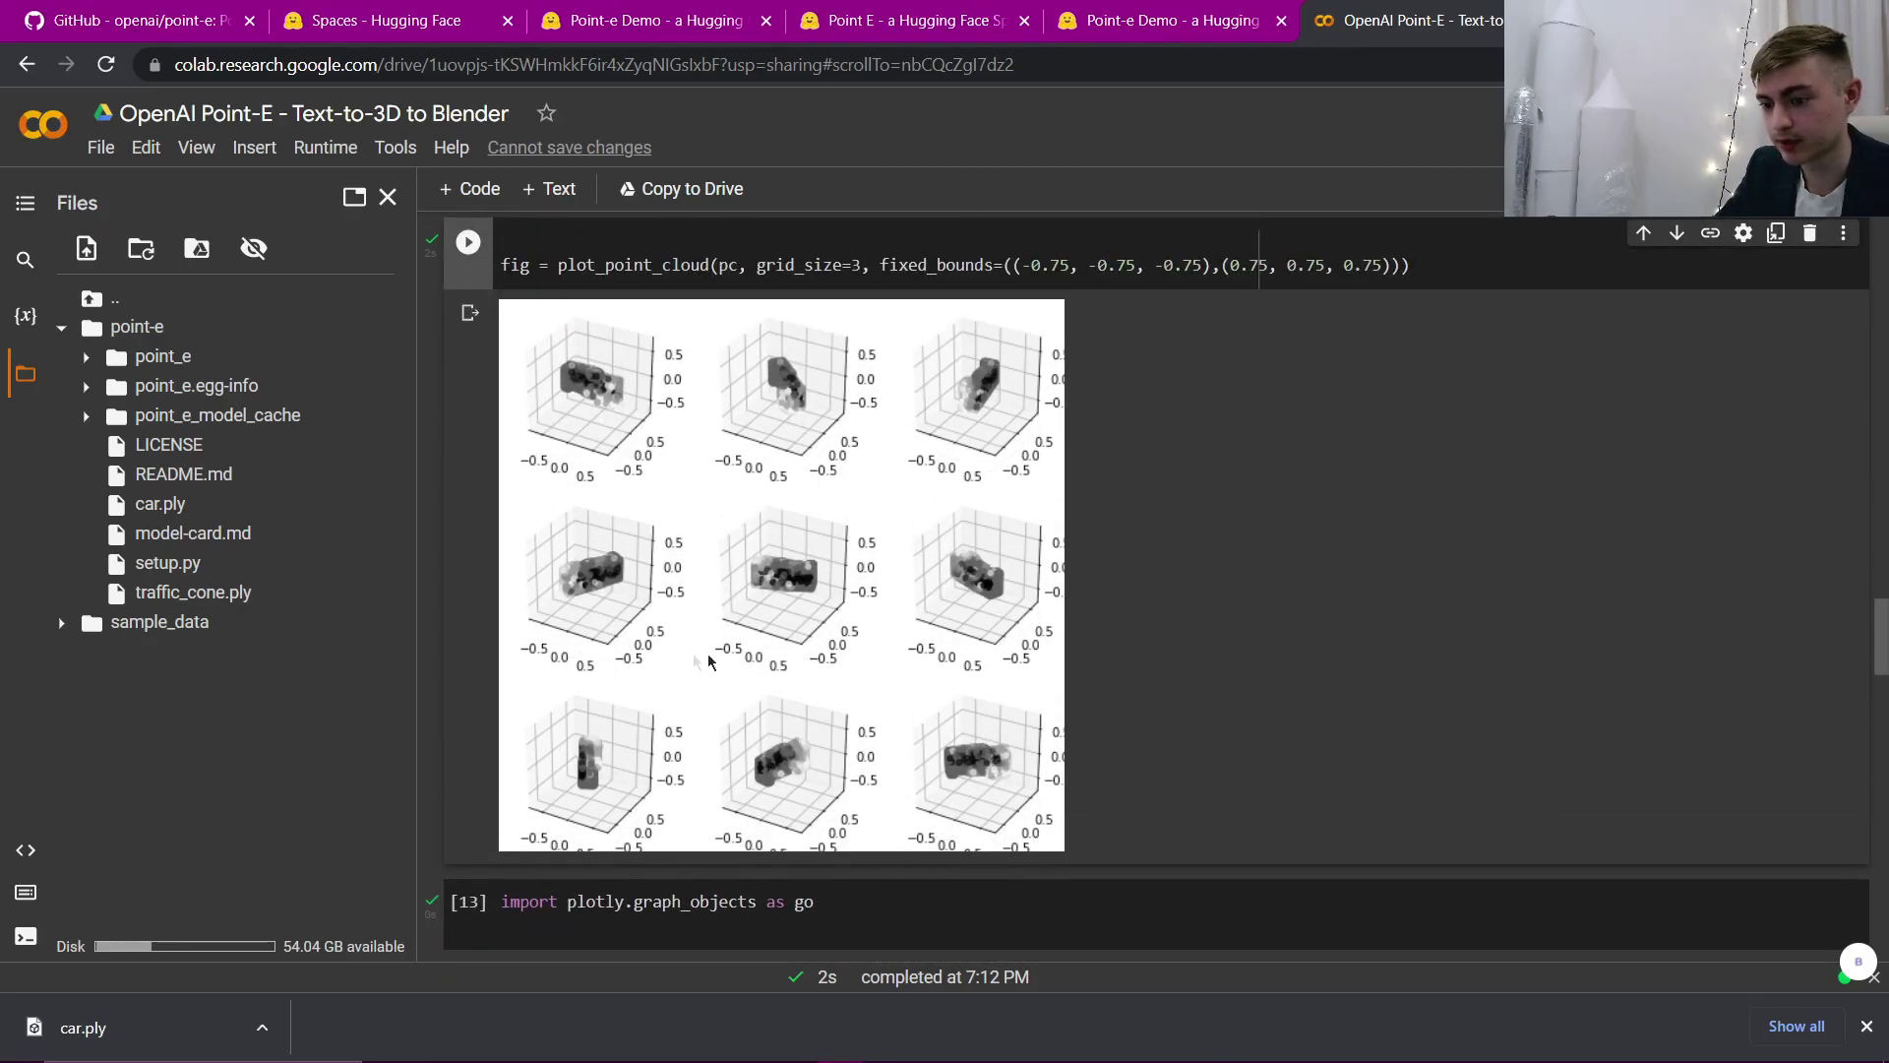
scroll(994, 679, down, 2)
click(1006, 683)
scroll(1009, 727, down, 10)
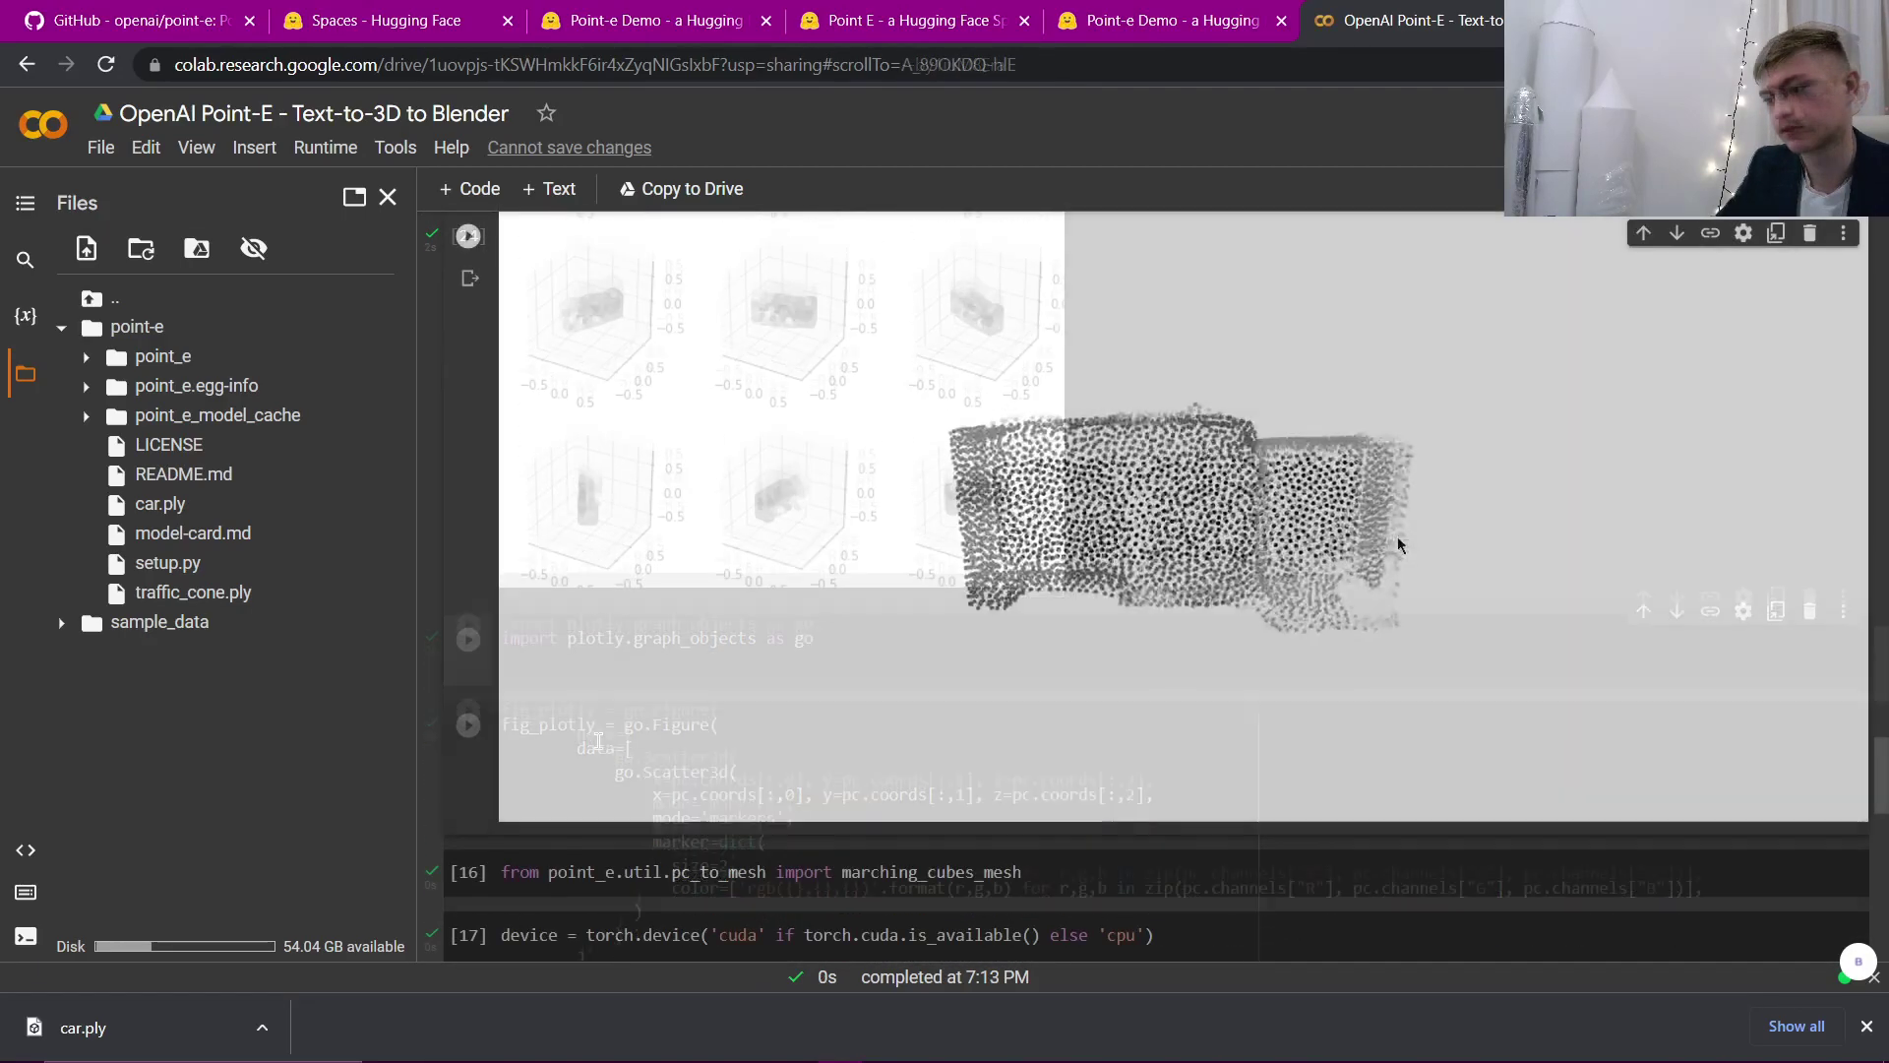
scroll(1269, 527, down, 3)
scroll(1083, 536, down, 2)
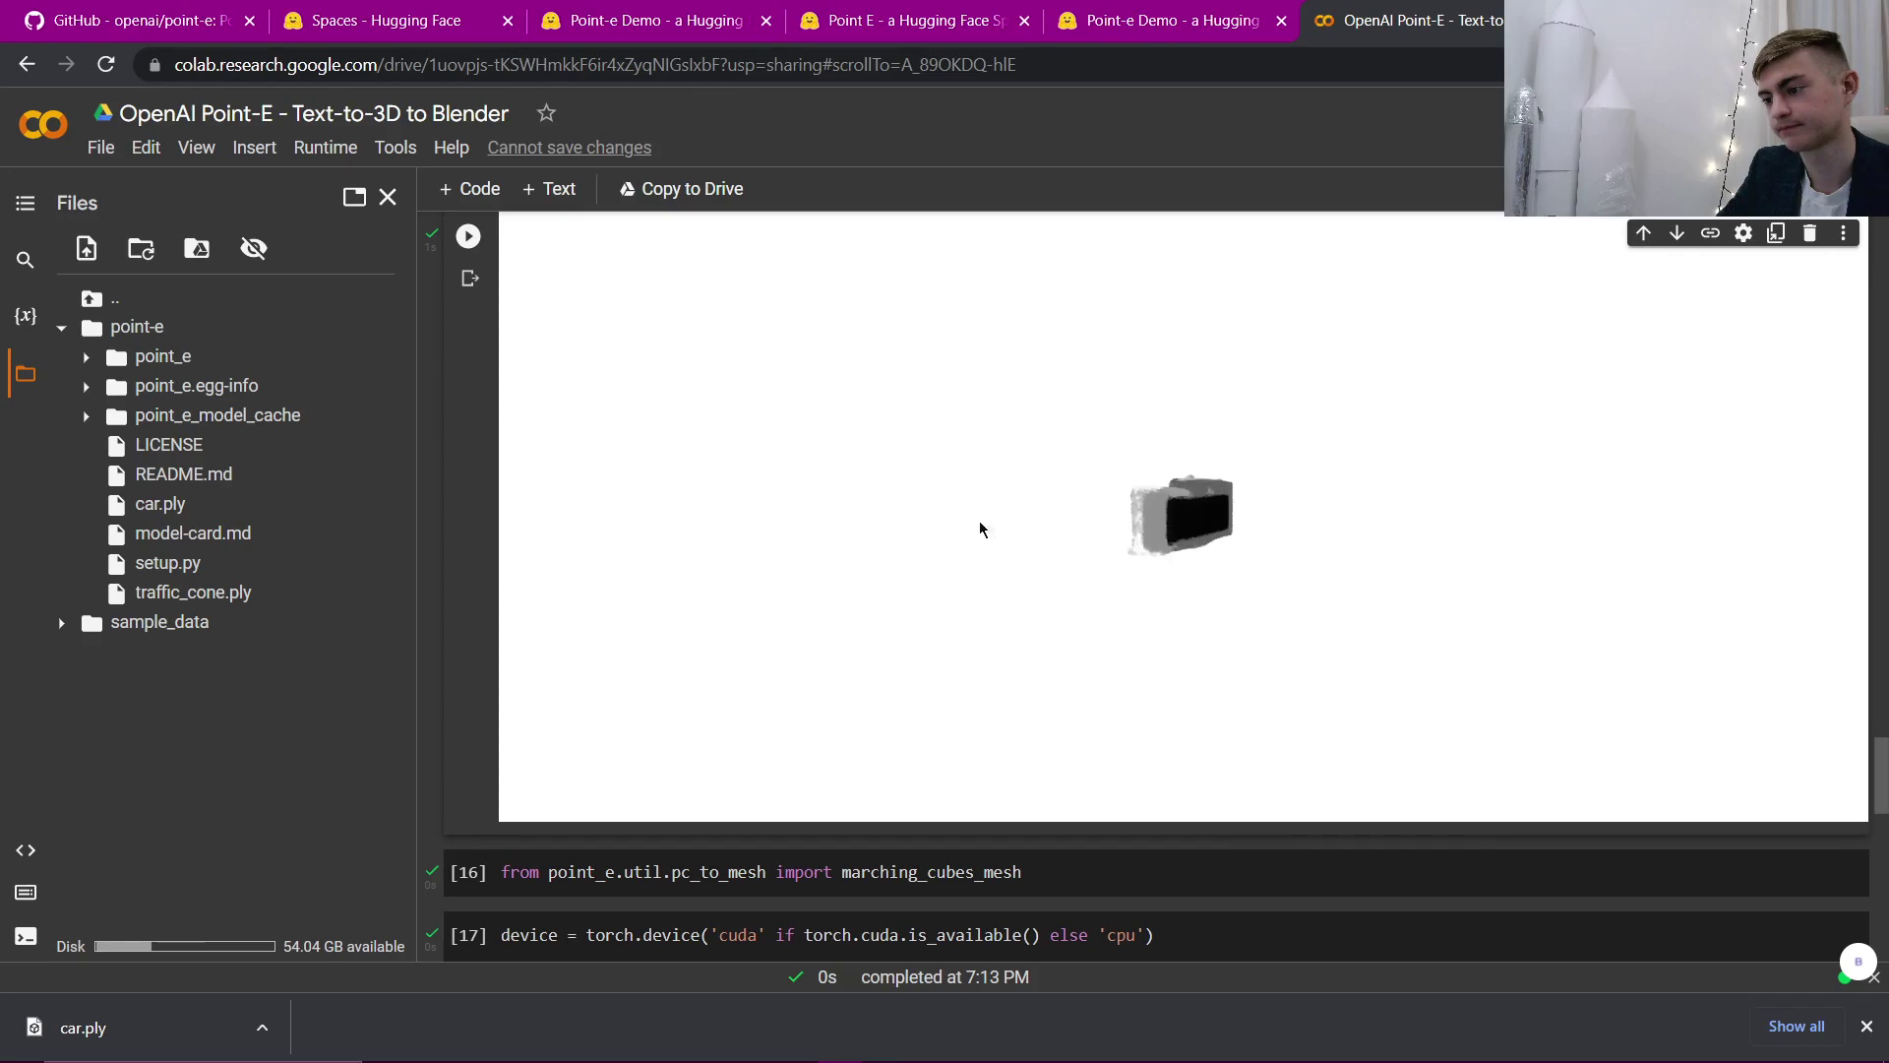
scroll(439, 377, down, 5)
Step: Rerun the marching_cubes import, SDF model load and skimage import, then rebuild the mesh
click(439, 377)
click(468, 444)
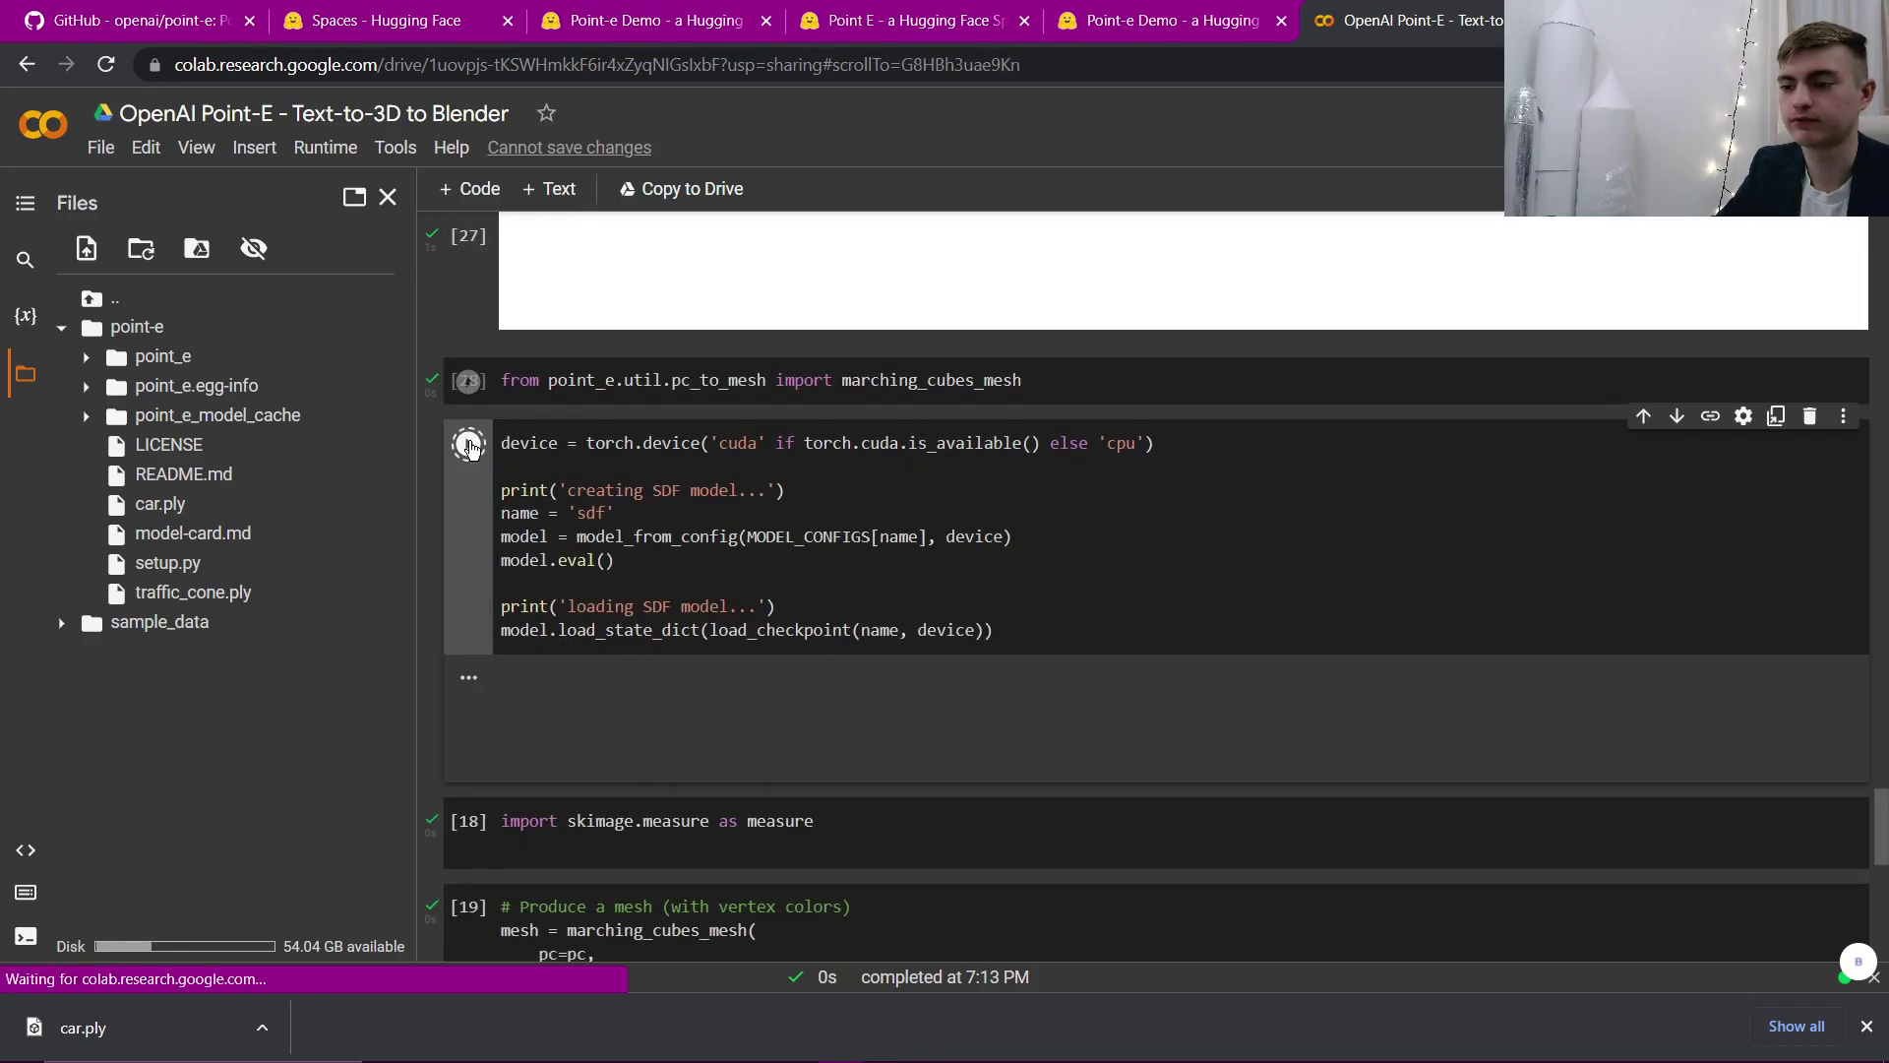
scroll(648, 513, down, 3)
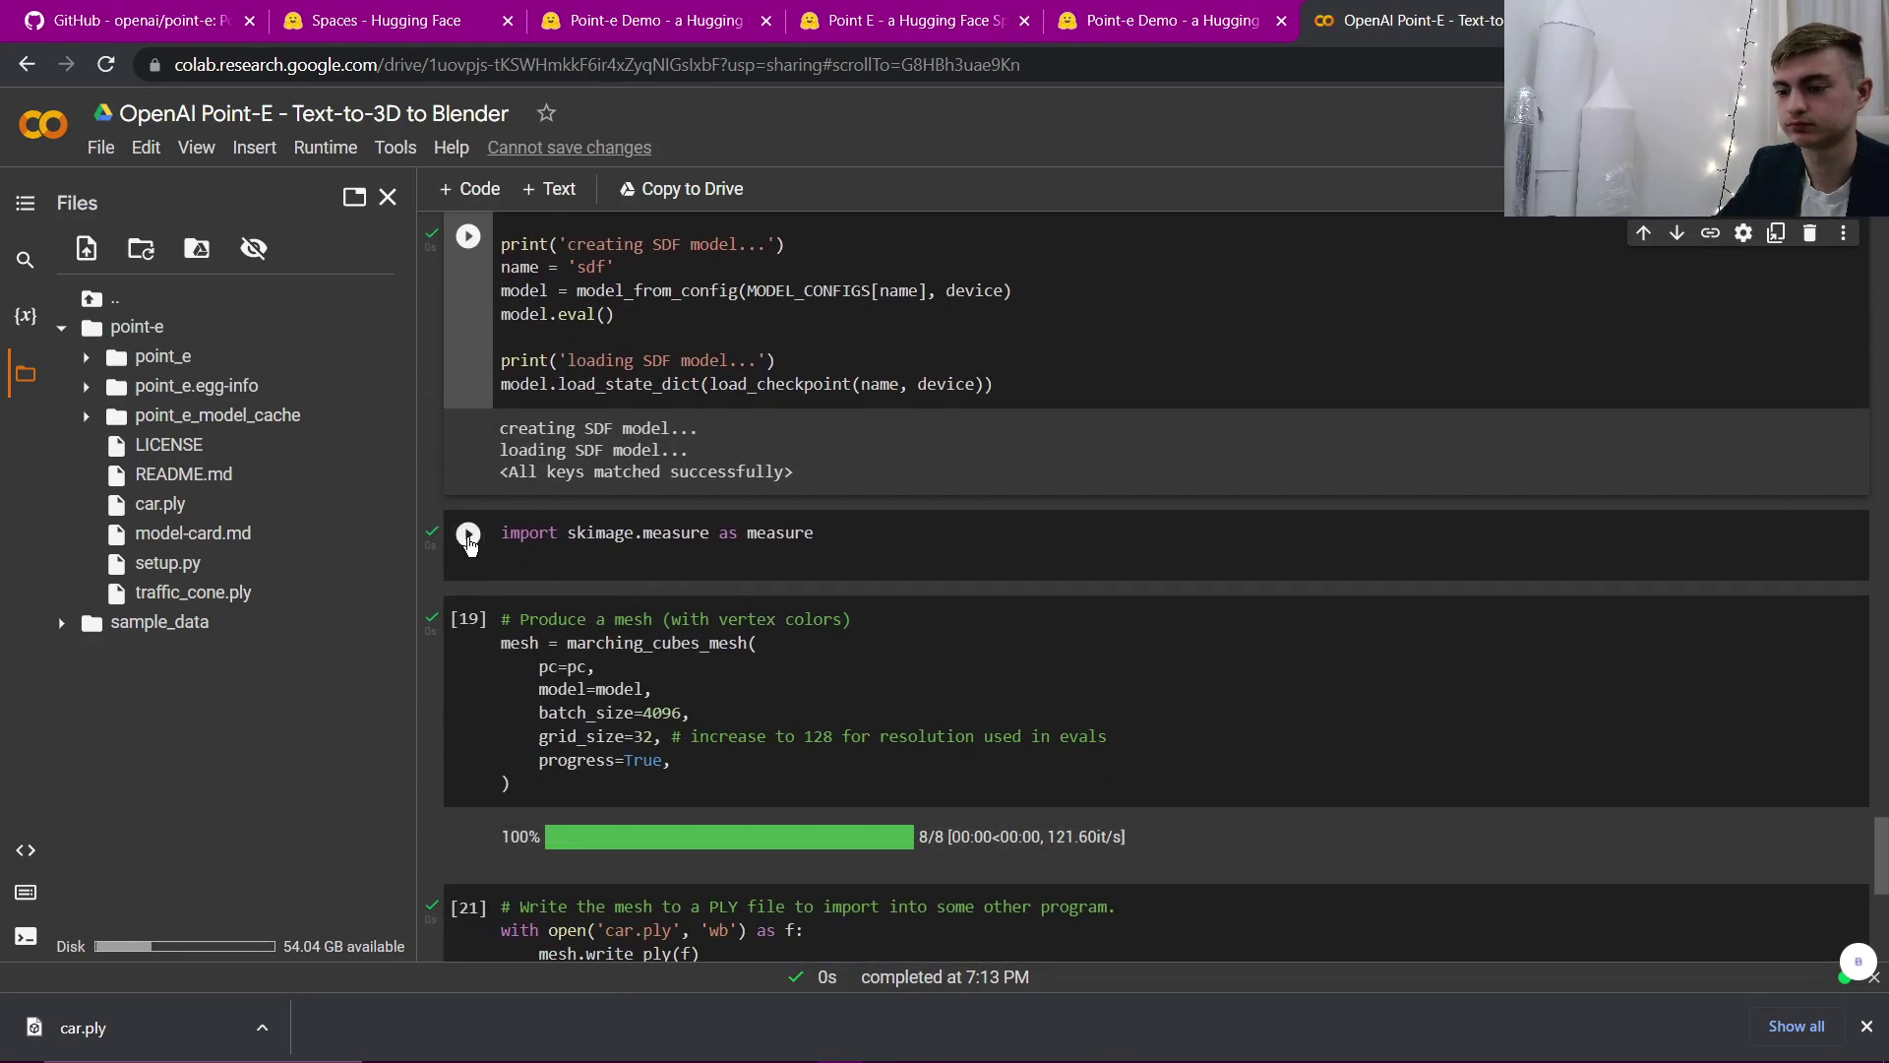
click(688, 537)
scroll(1067, 590, down, 3)
key(shift+Return)
key(shift+Return)
key(shift+Return)
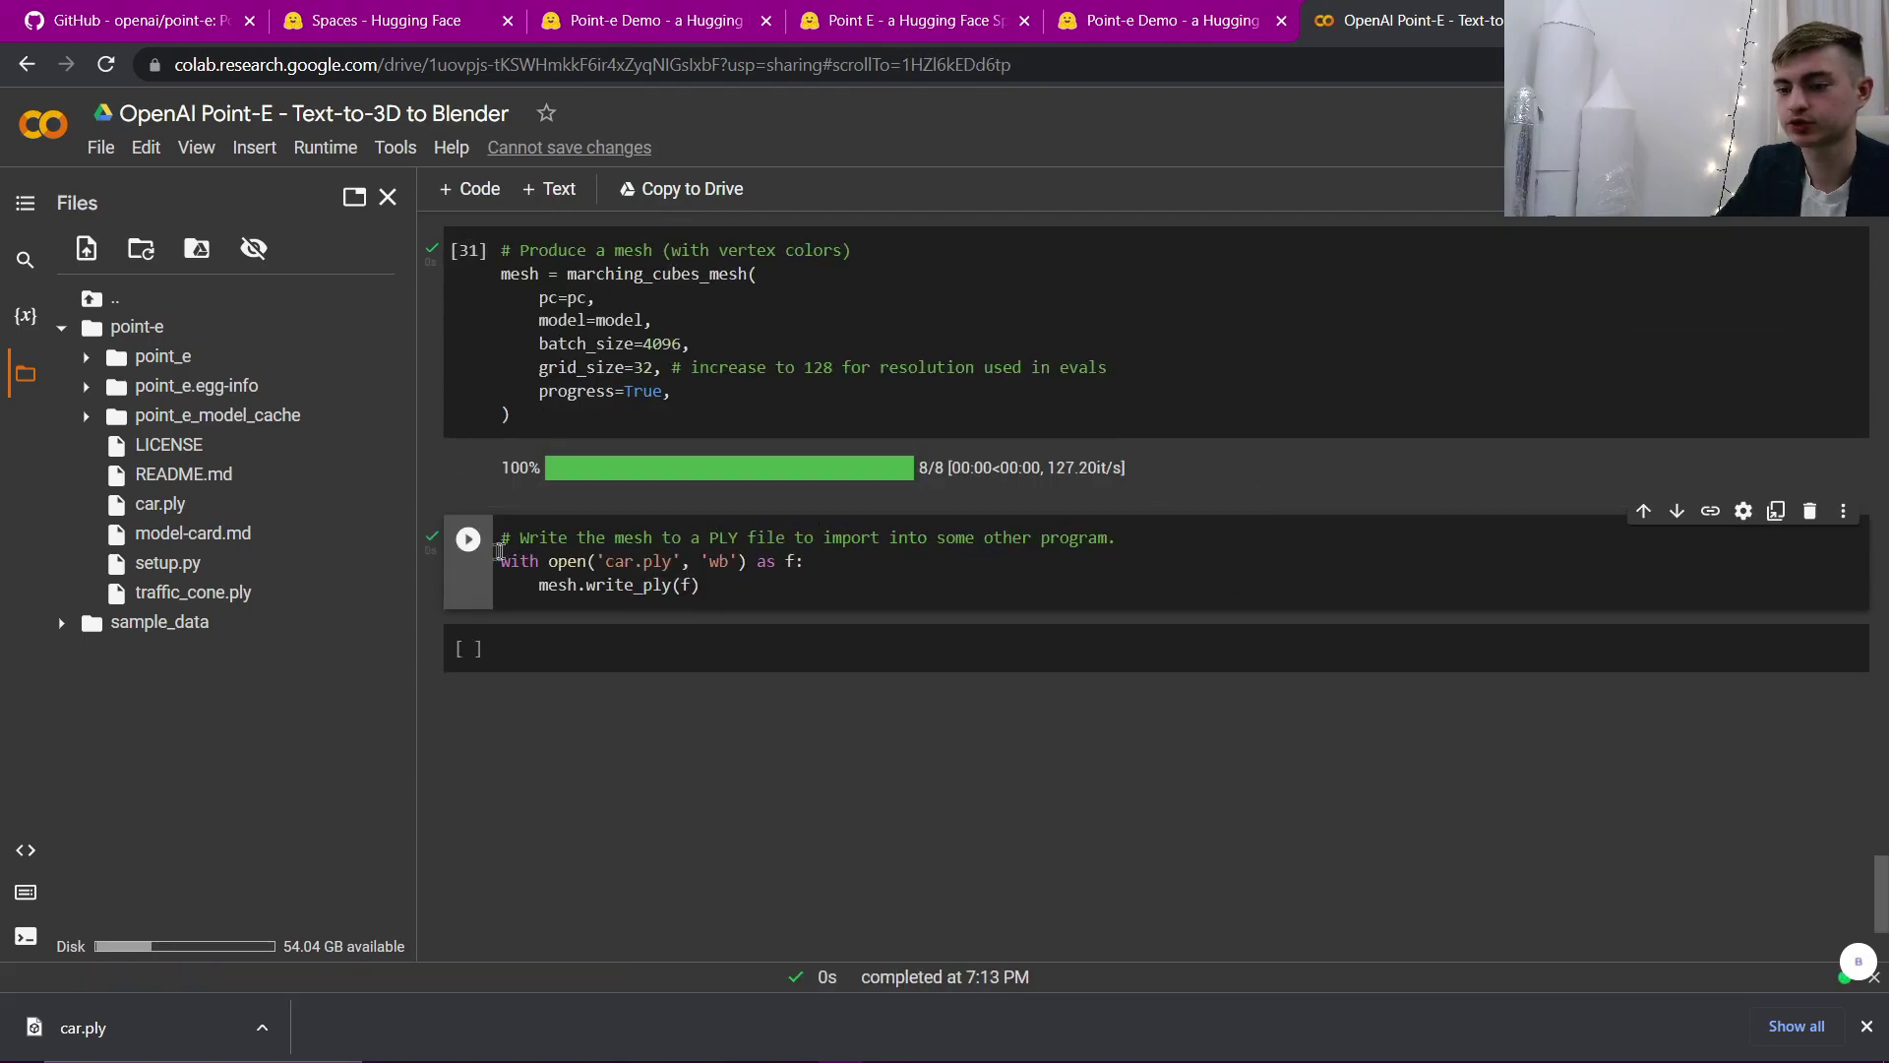
Step: Change the output name from car.ply to camera.ply and write the mesh
double_click(636, 562)
text(camera)
click(469, 541)
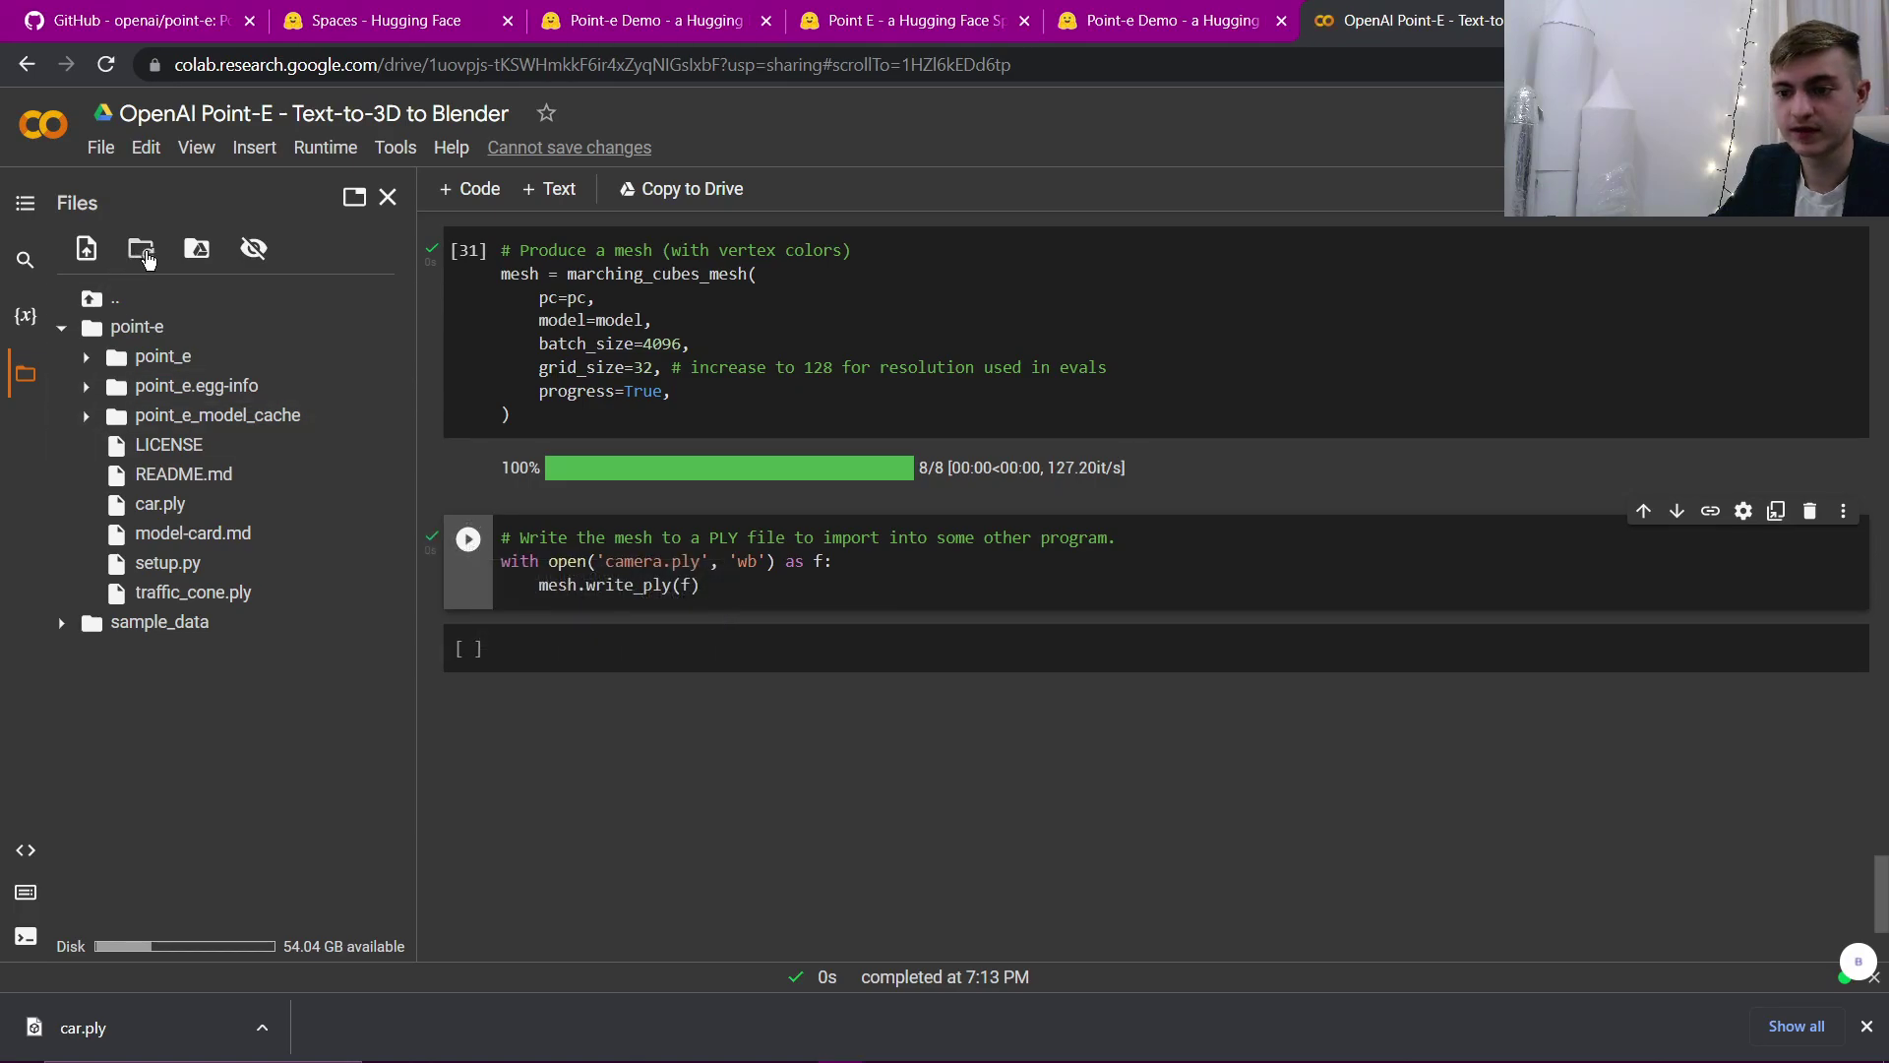
Step: Refresh the Files panel, download camera.ply to the Desktop, and bring up Blender
click(141, 252)
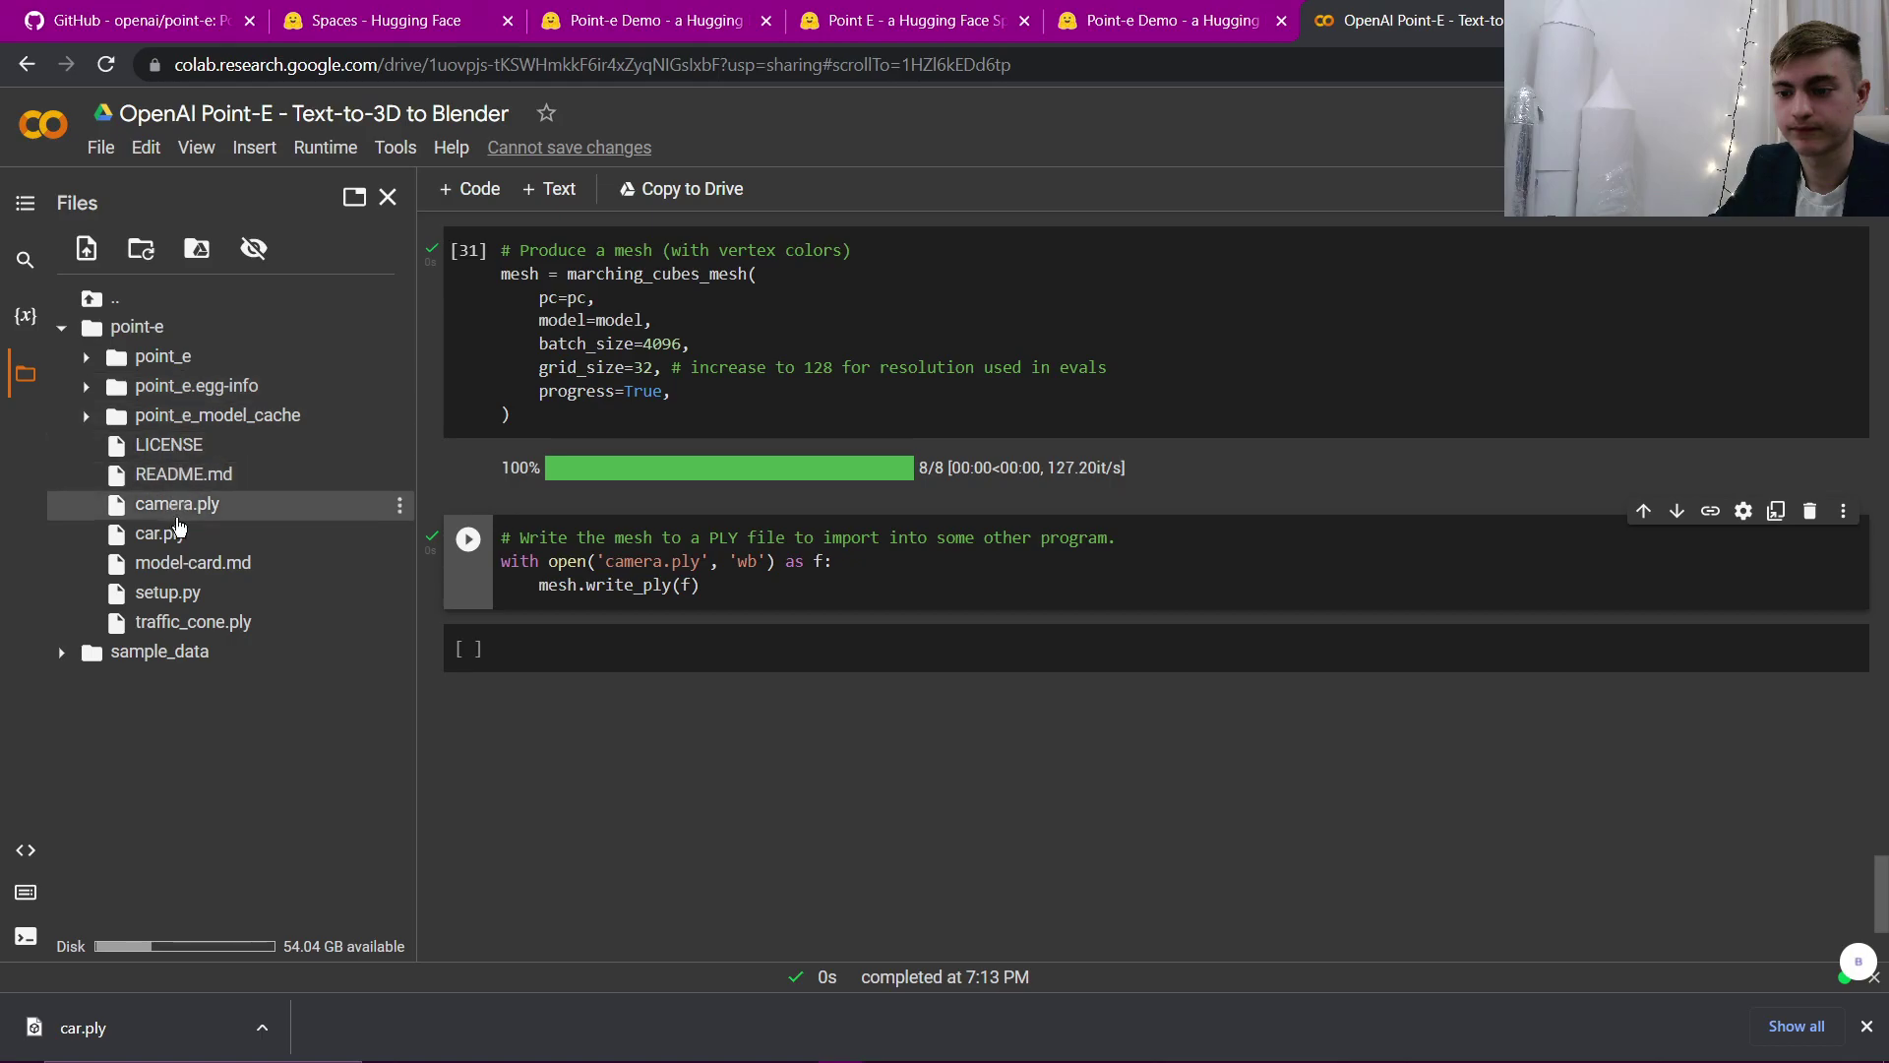
right_click(186, 511)
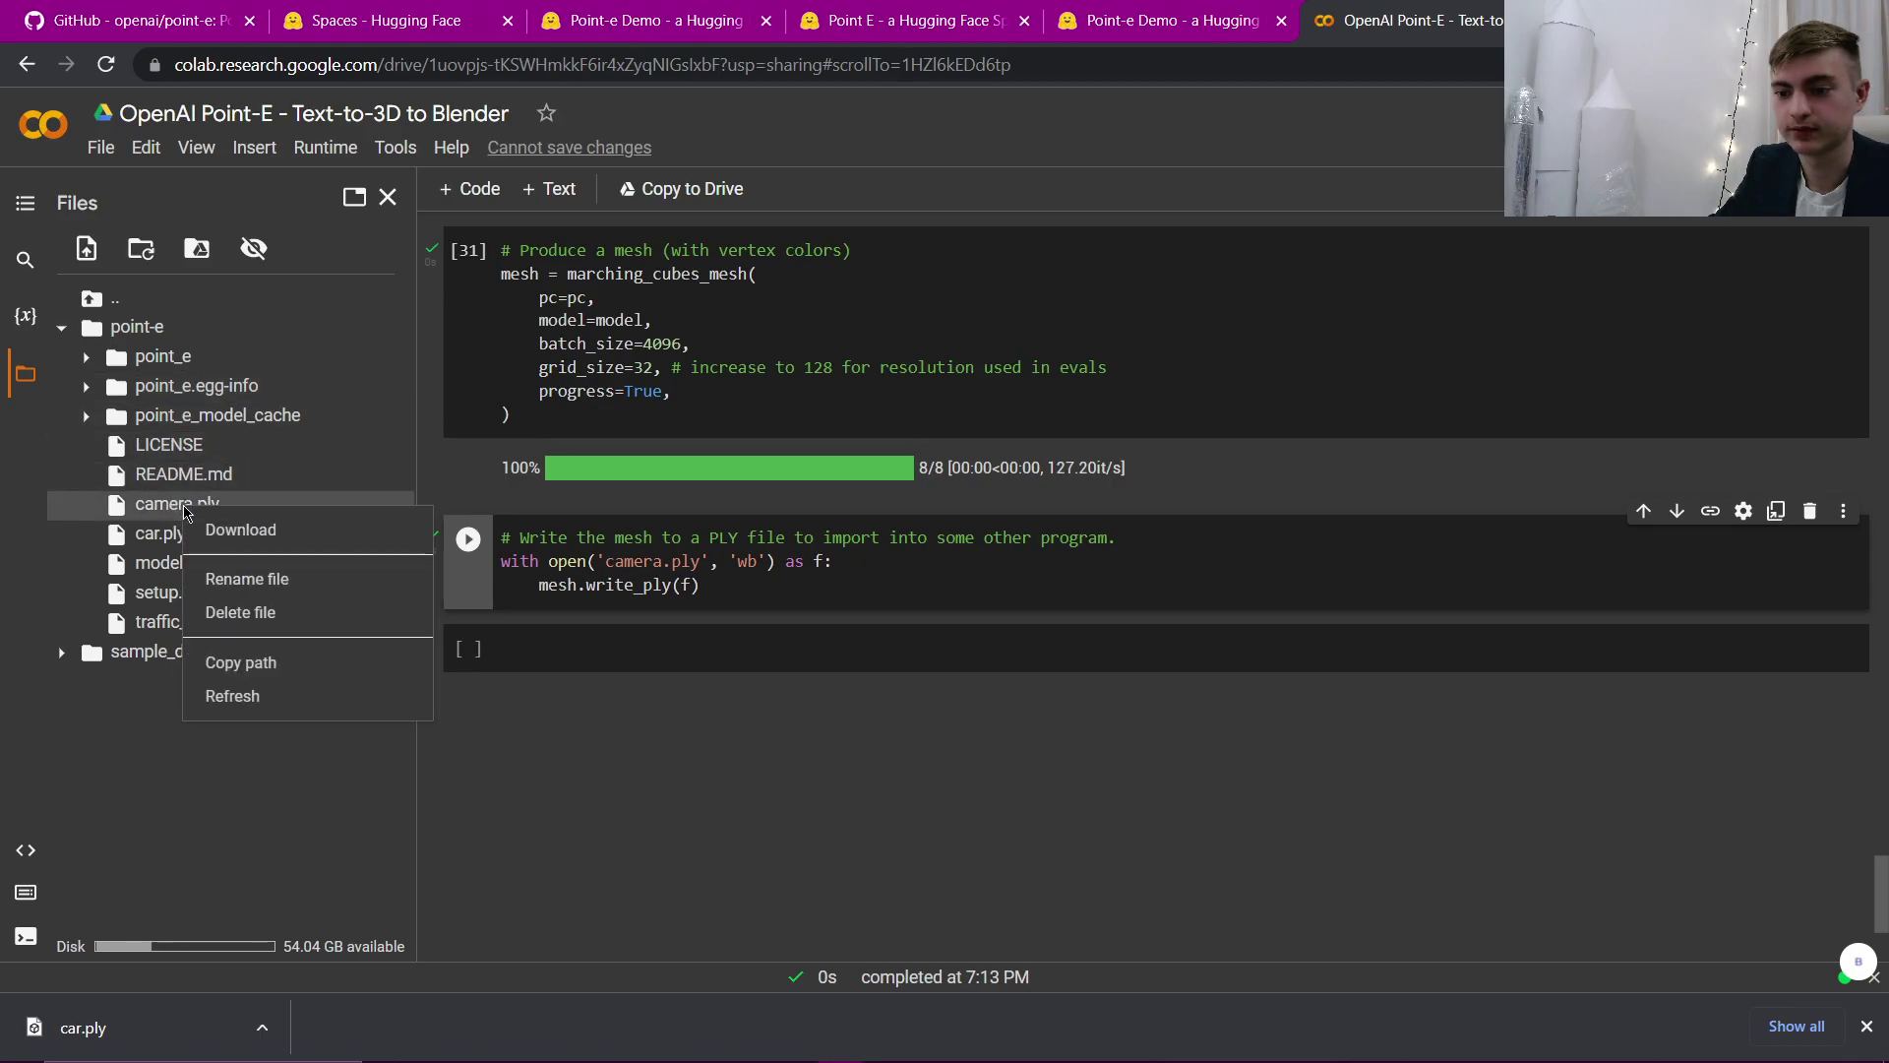
click(211, 532)
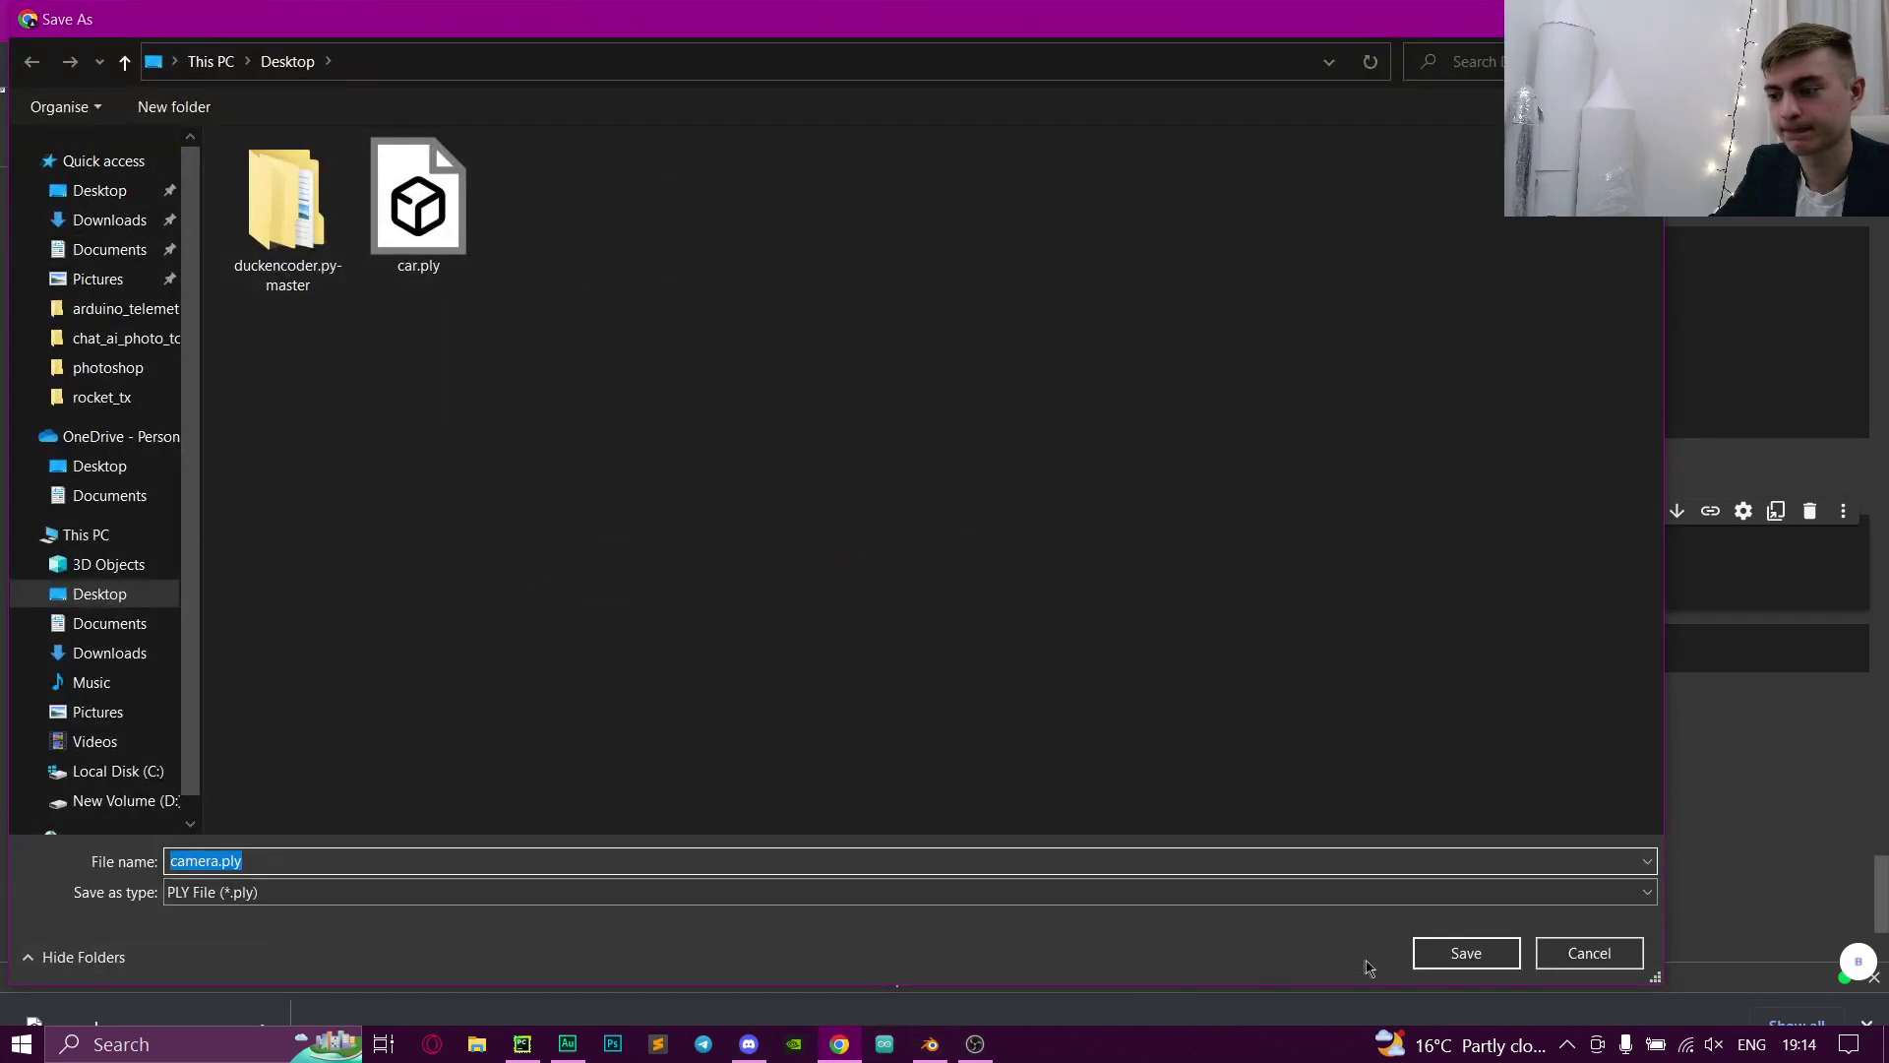
click(1464, 952)
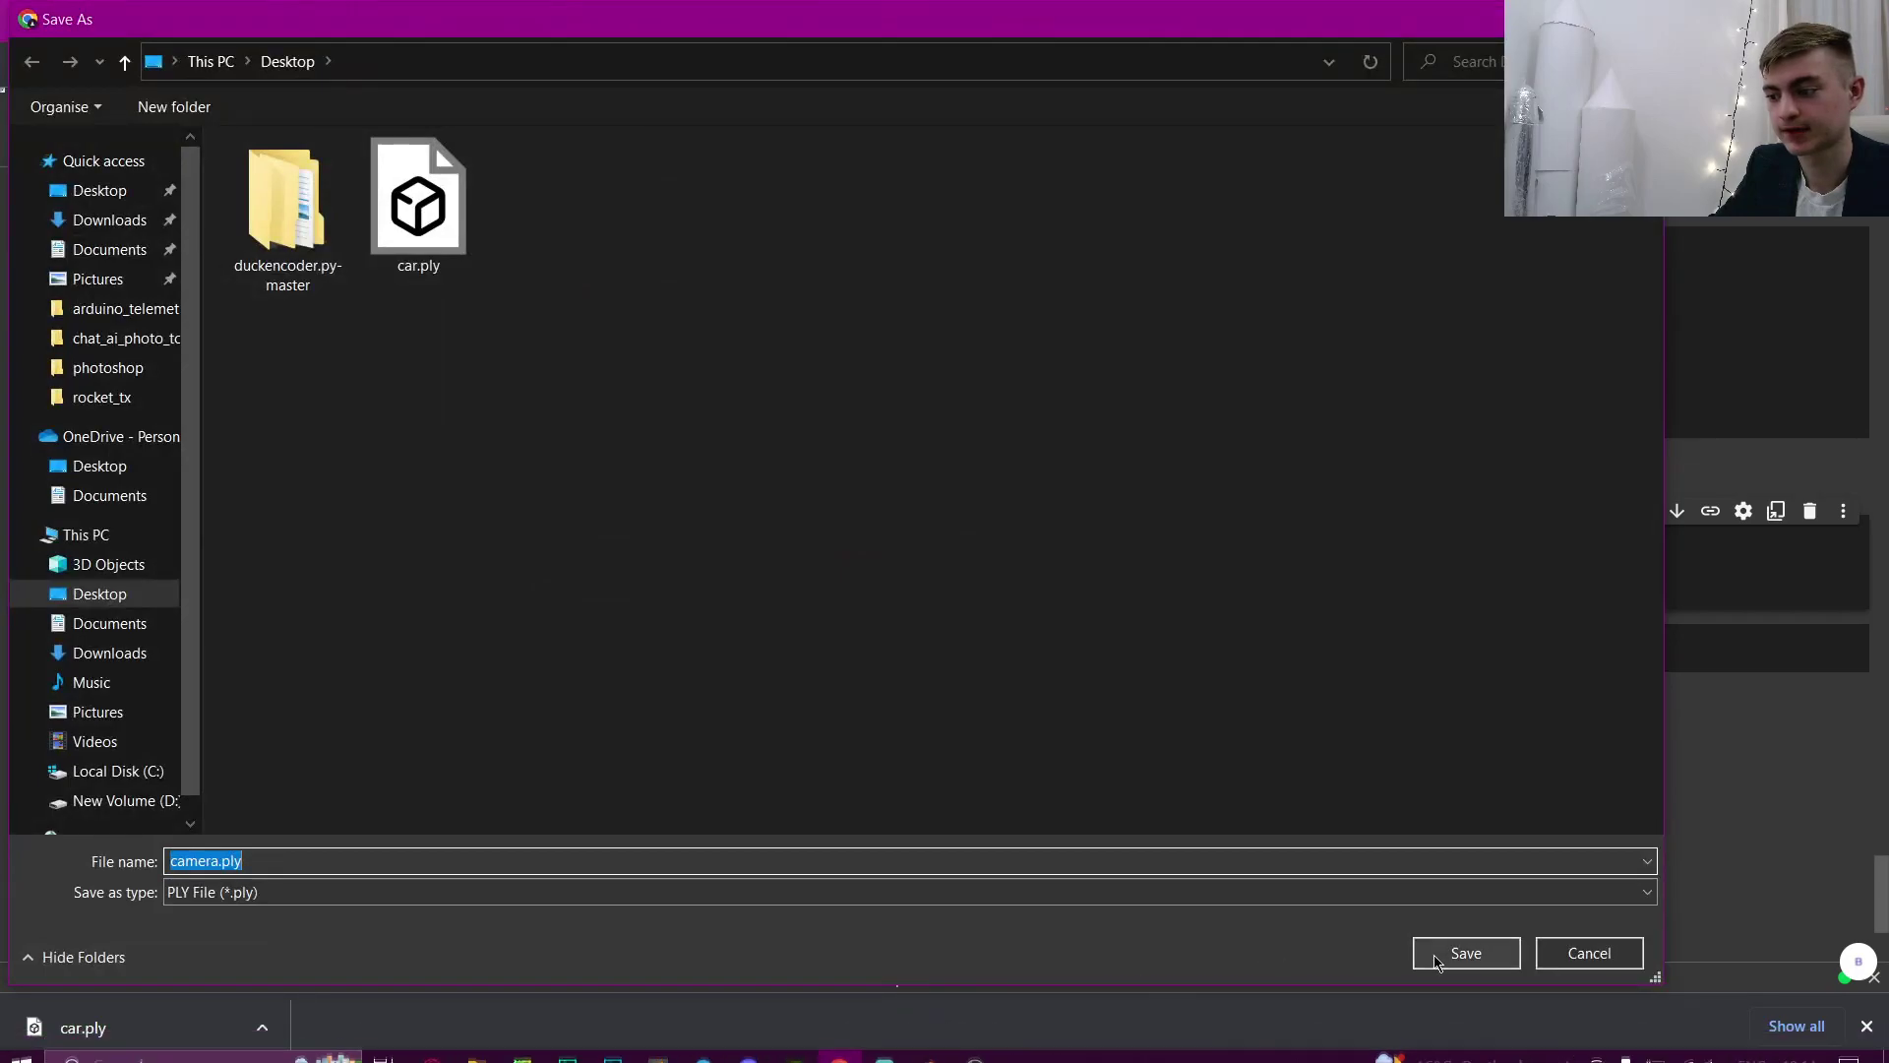
click(929, 1044)
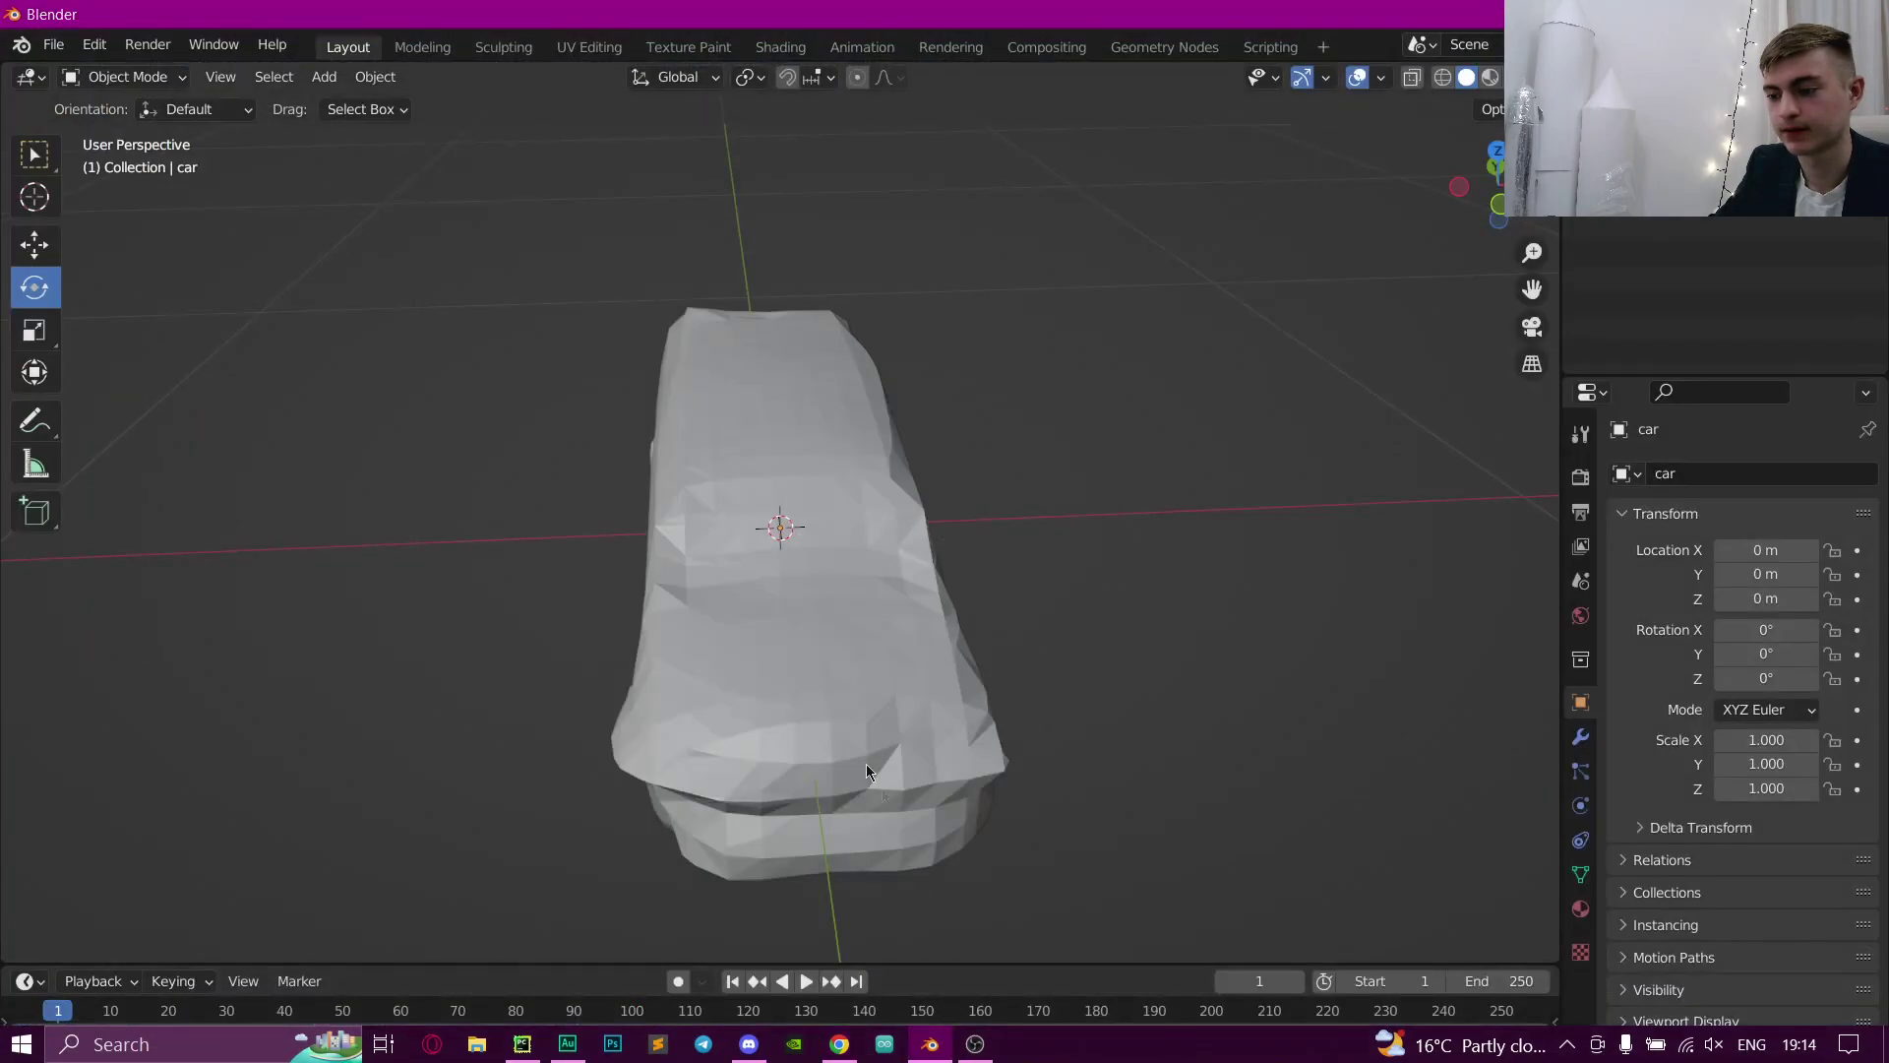
Step: Import camera.ply into the Blender scene as a Stanford (.ply) file
scroll(582, 548, down, 3)
click(53, 45)
mouse_move(94, 375)
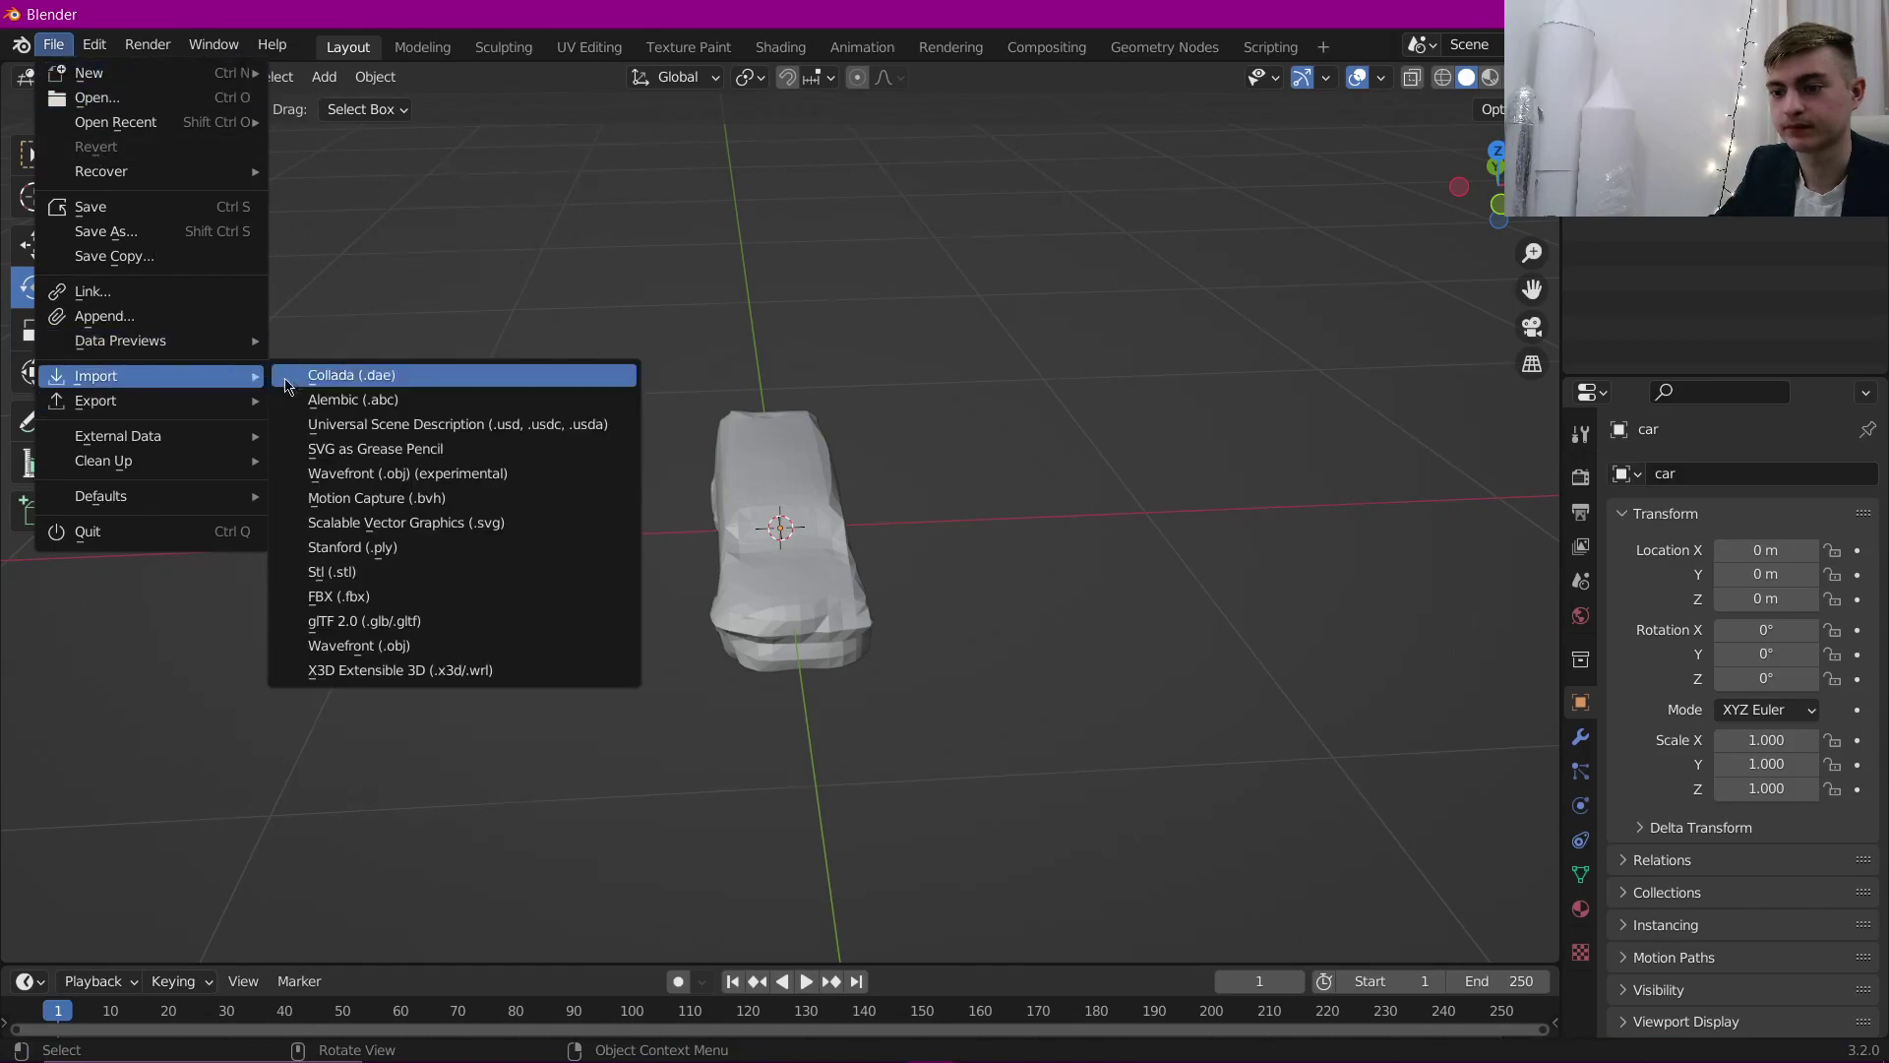
click(382, 547)
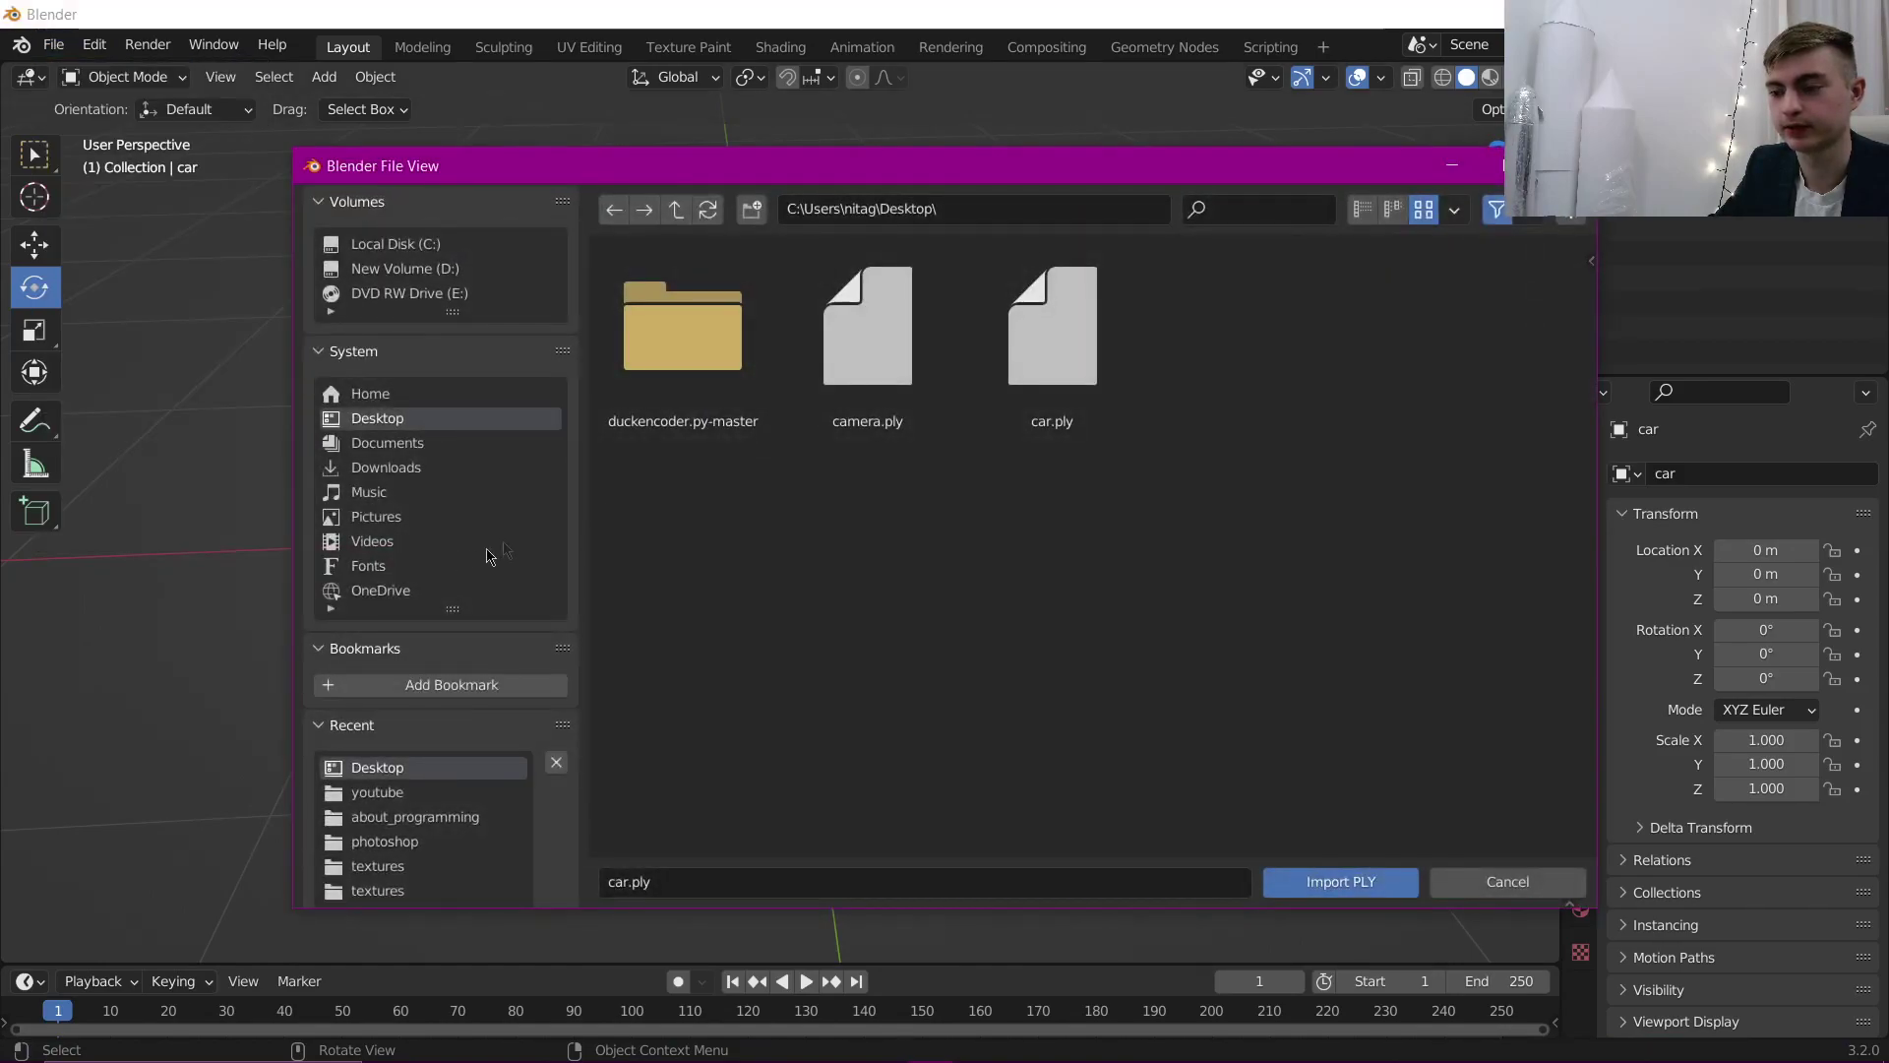
click(866, 334)
click(1340, 881)
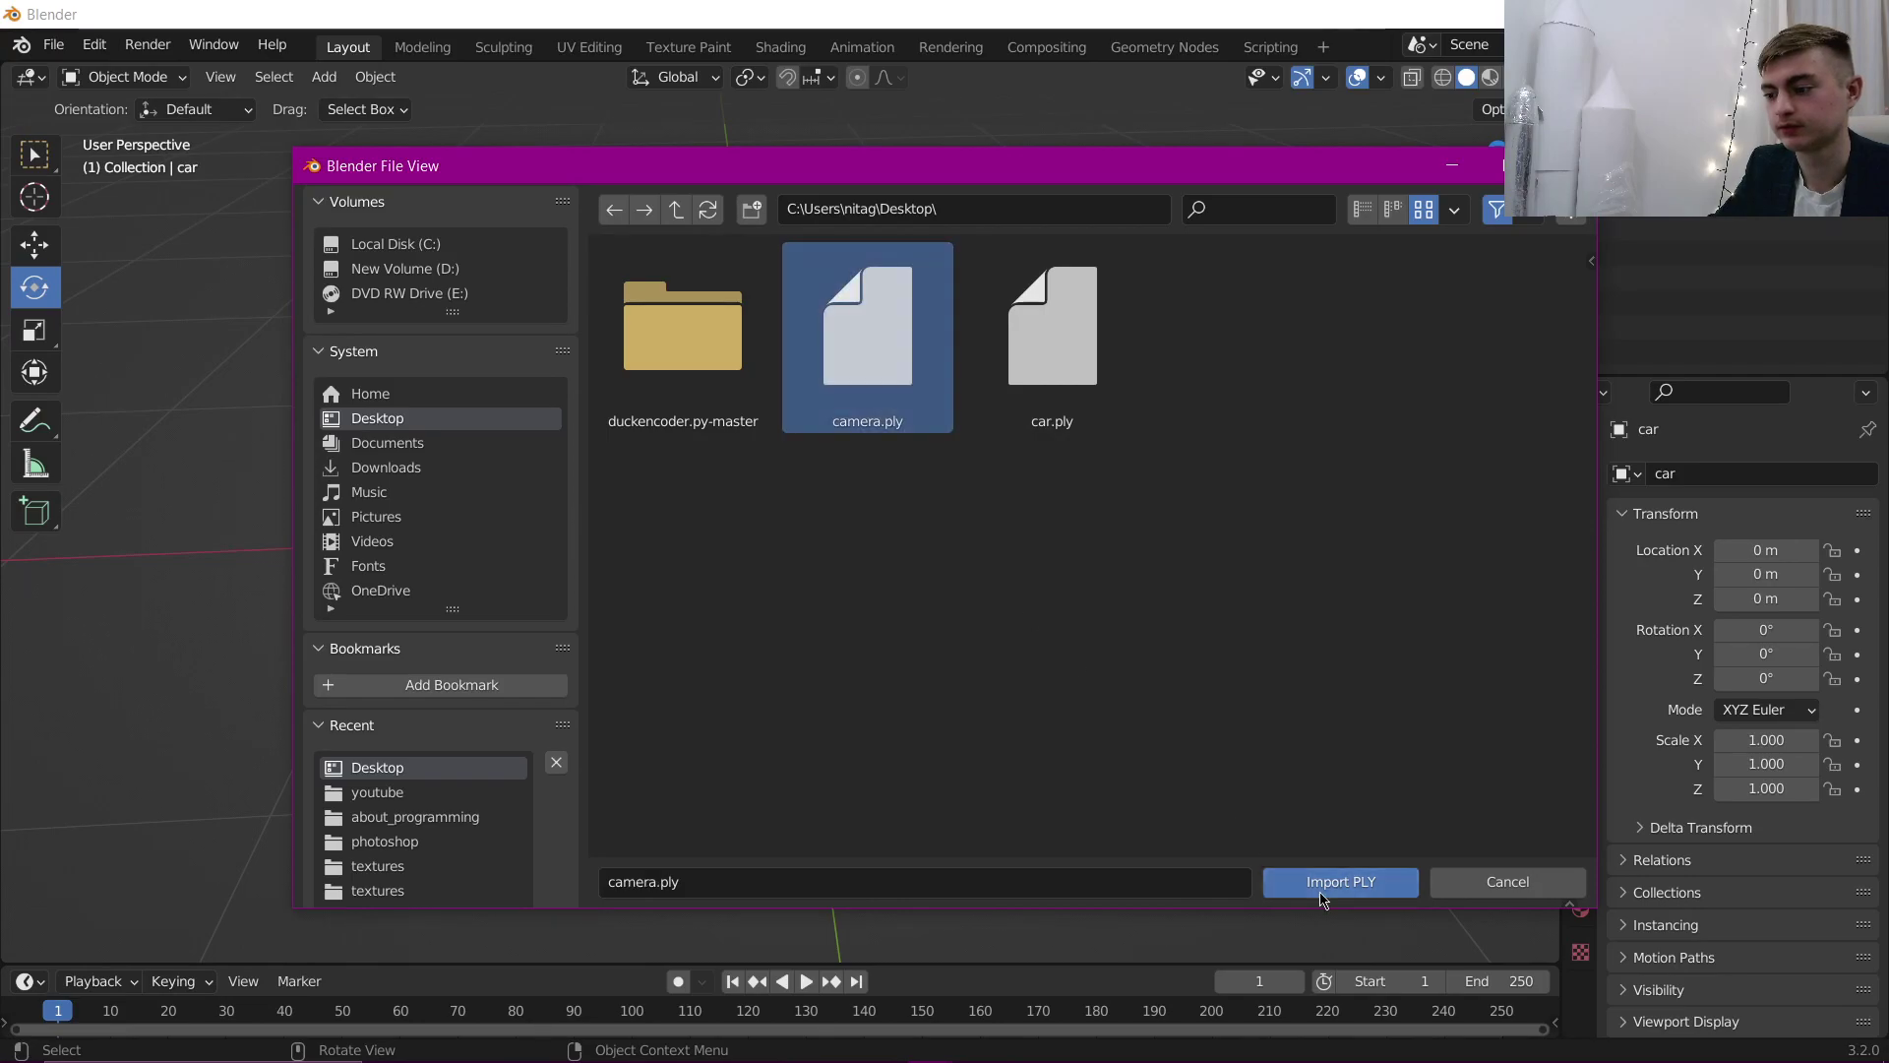
Step: Move the camera mesh along X to -0.91881 m beside the car and view both
click(30, 246)
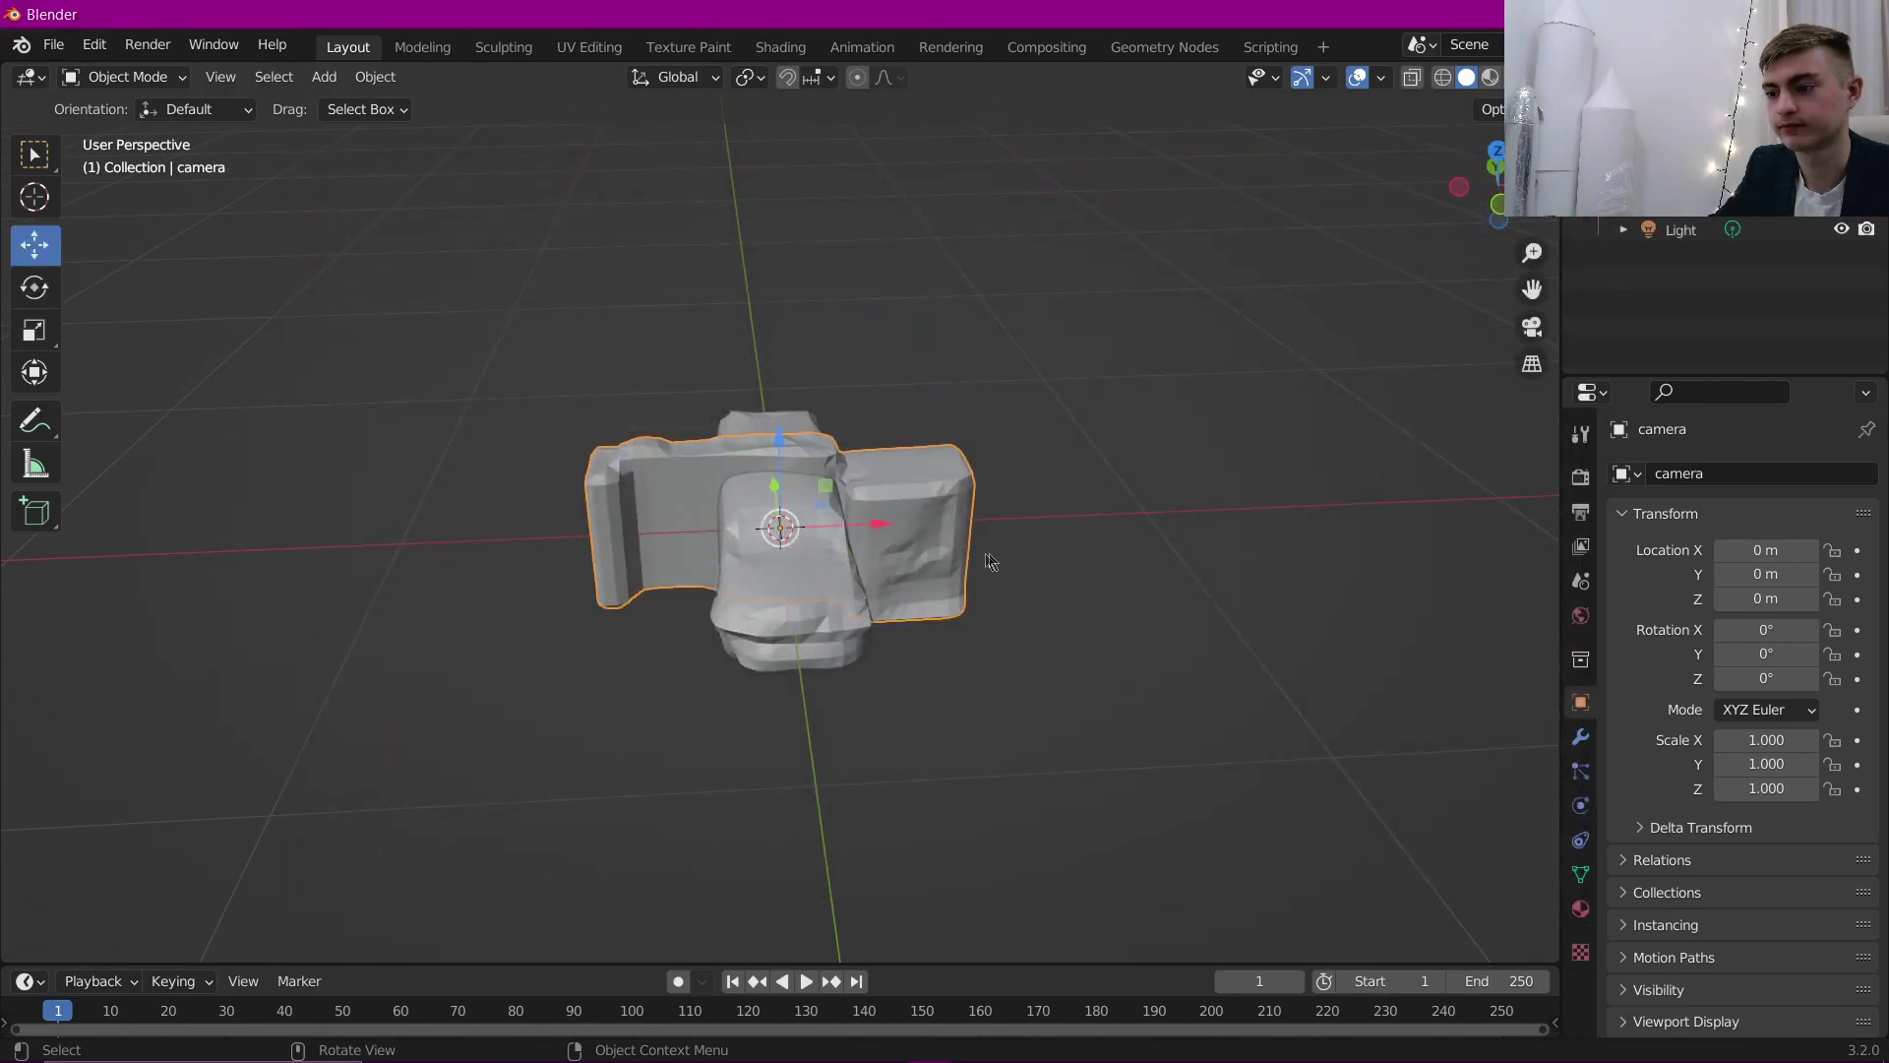
mouse_move(880, 537)
mouse_down()
mouse_move(676, 629)
mouse_move(1483, 671)
mouse_up()
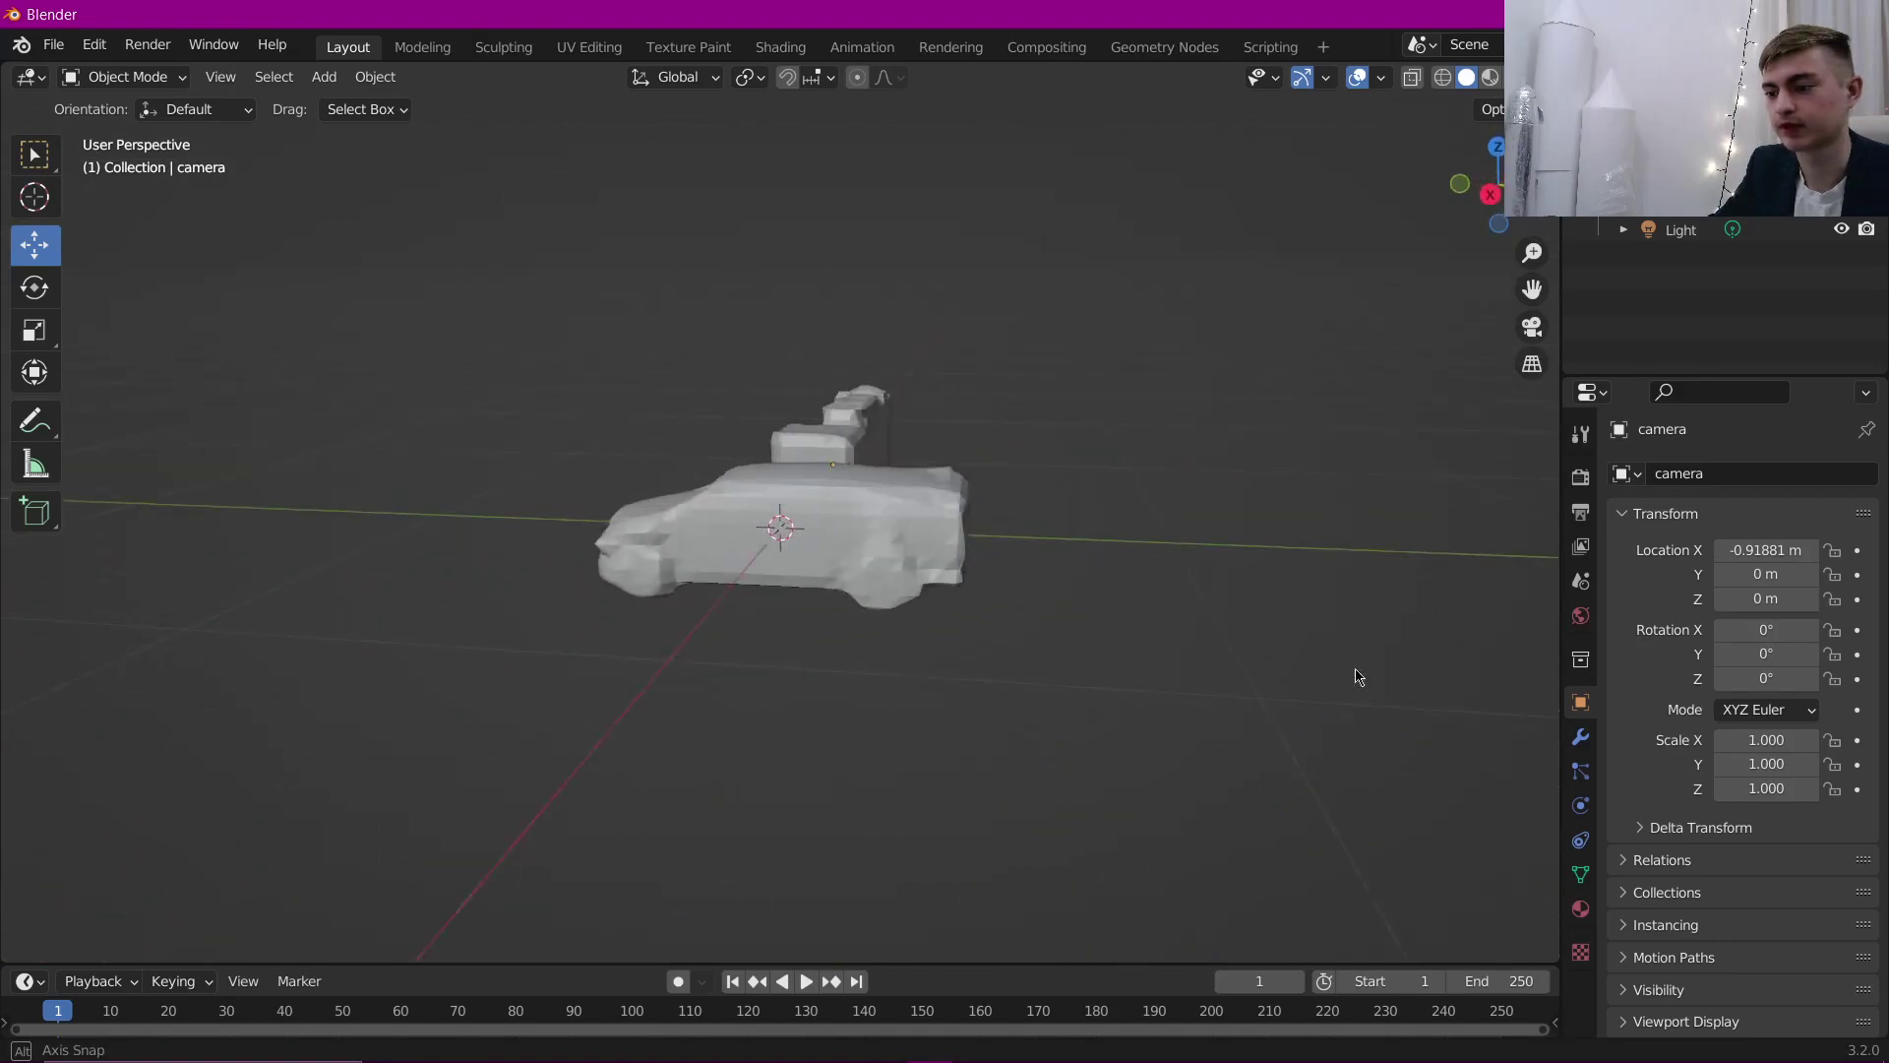
drag(1482, 671, 713, 548)
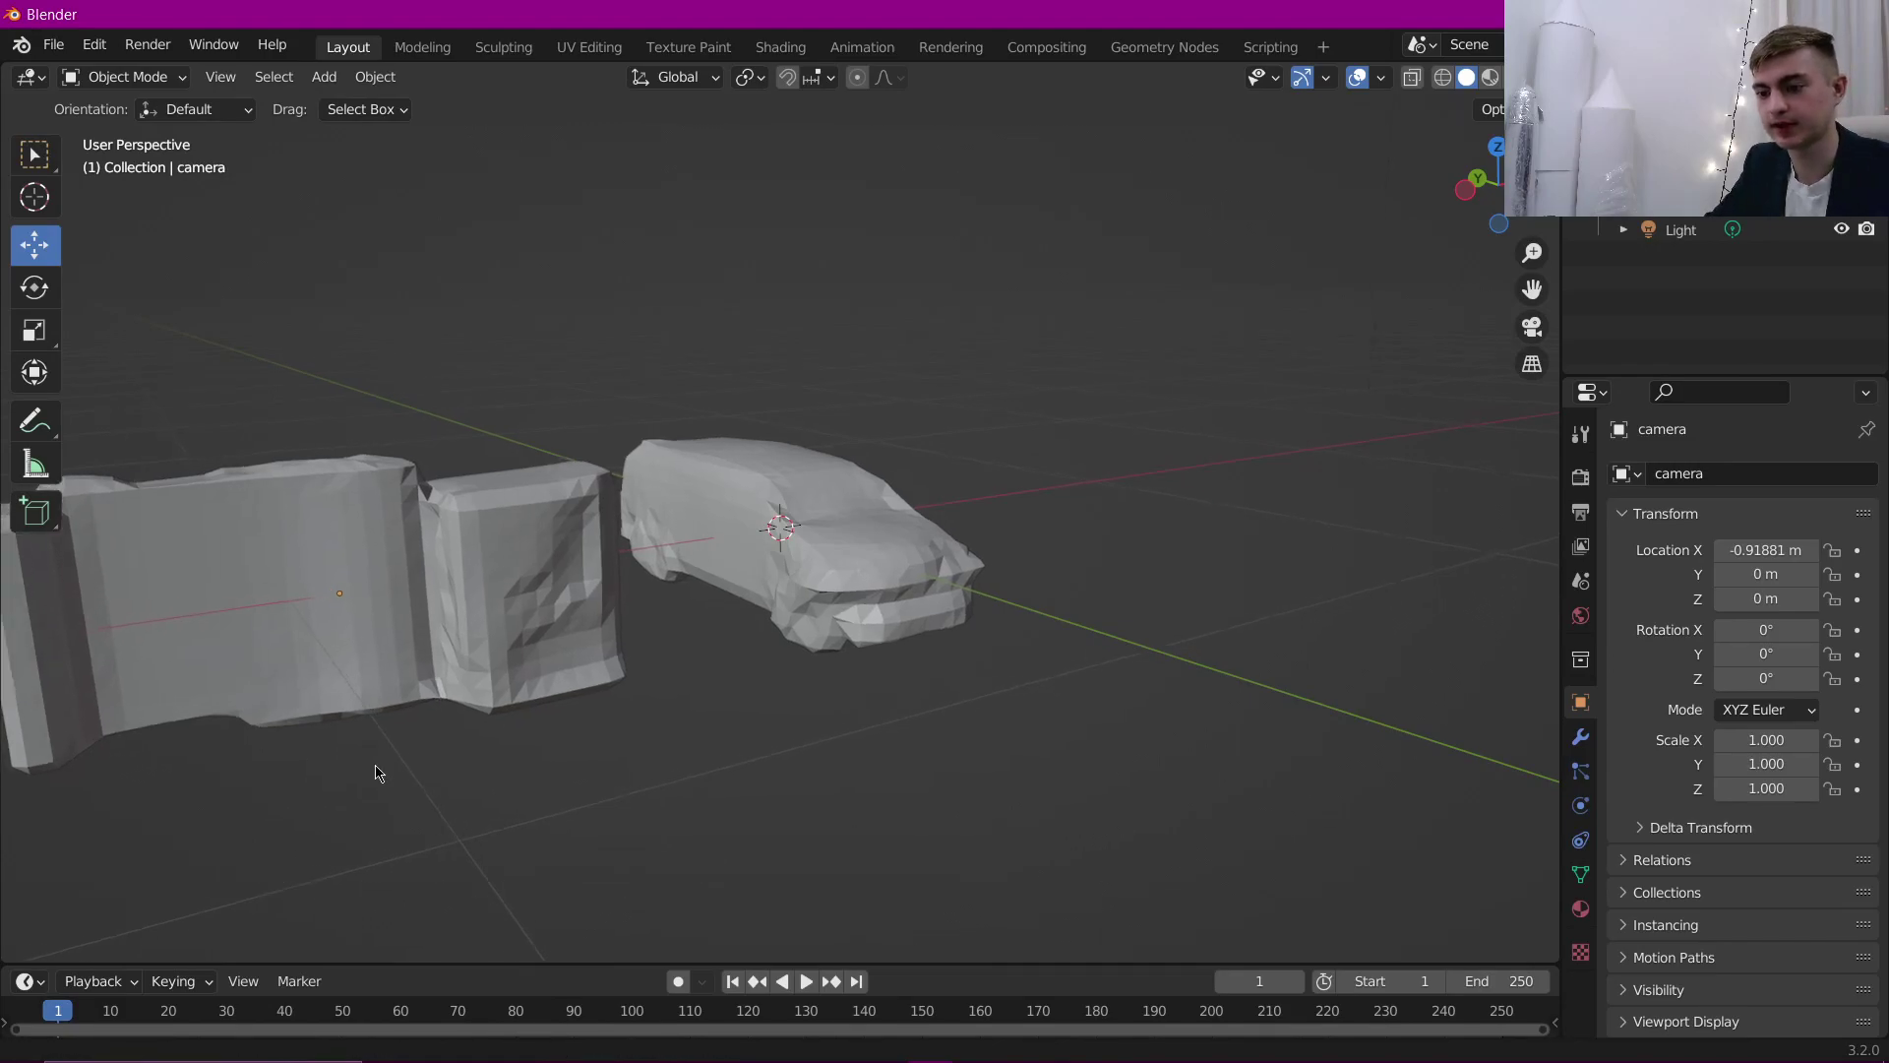
scroll(364, 778, down, 2)
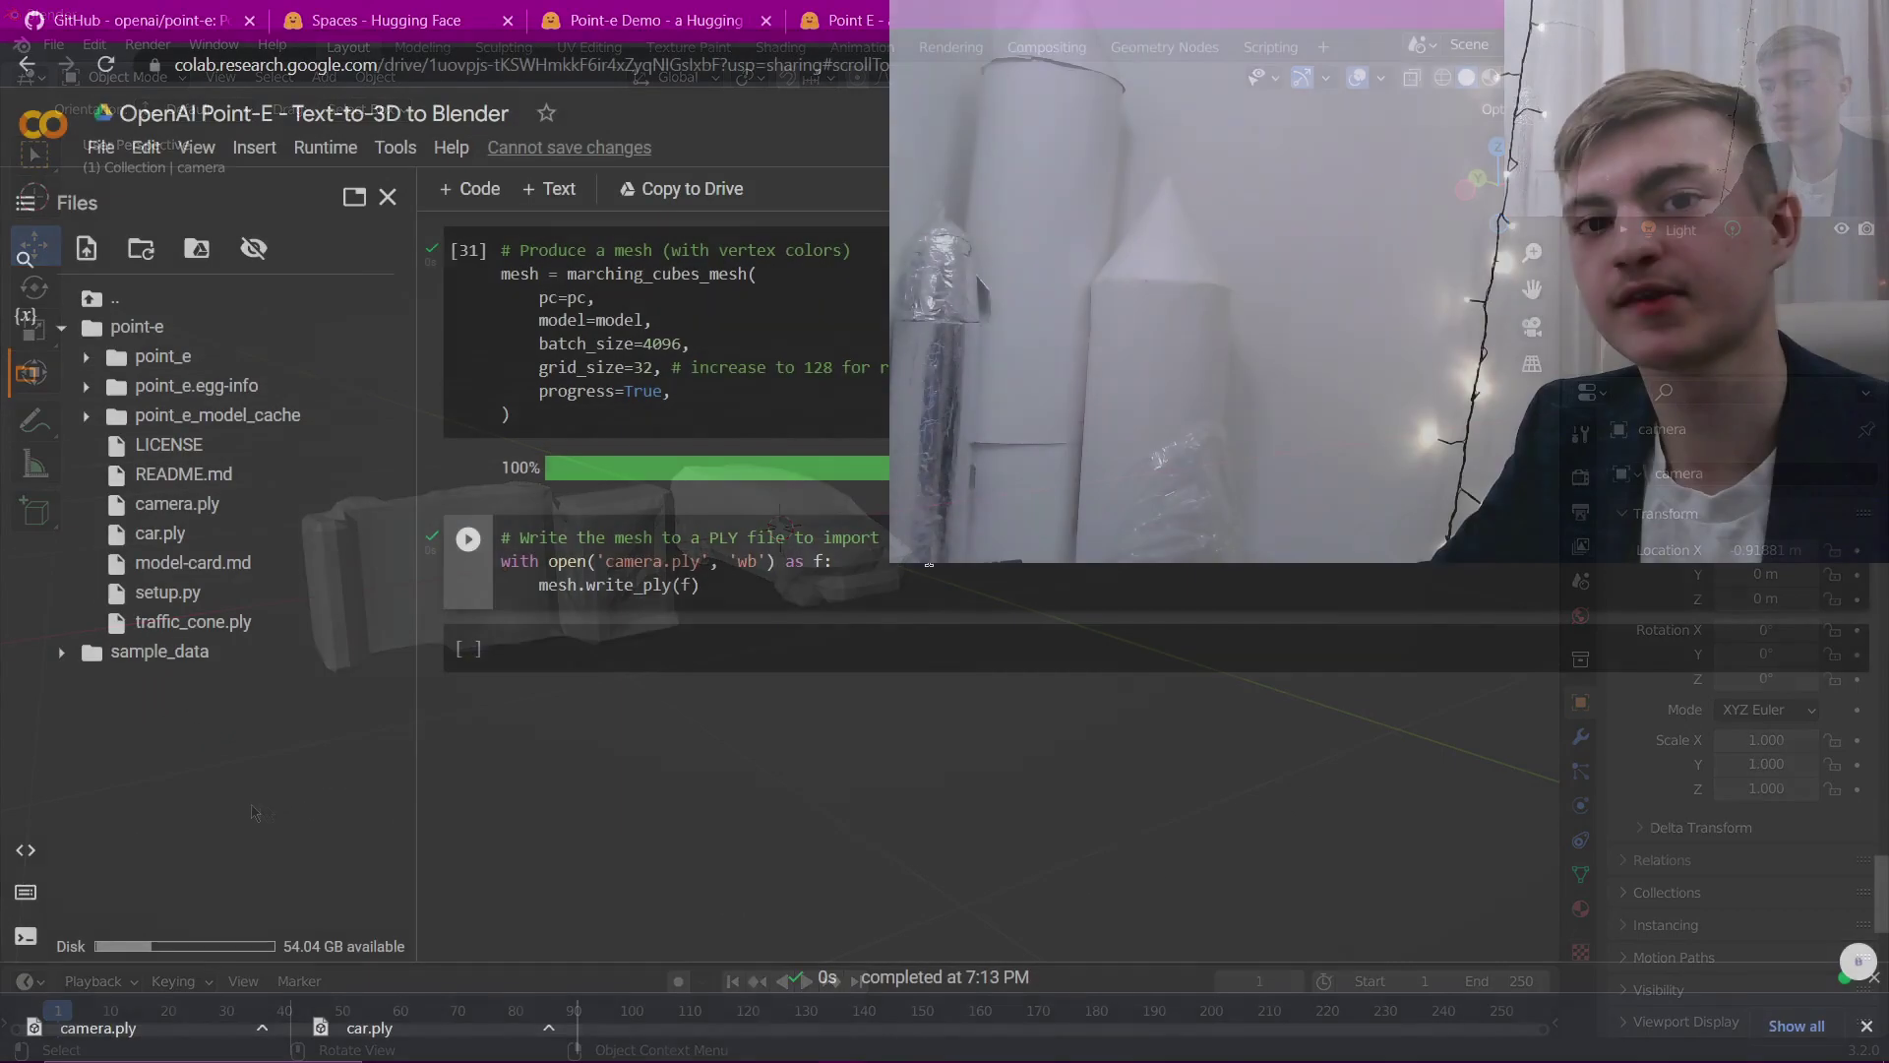